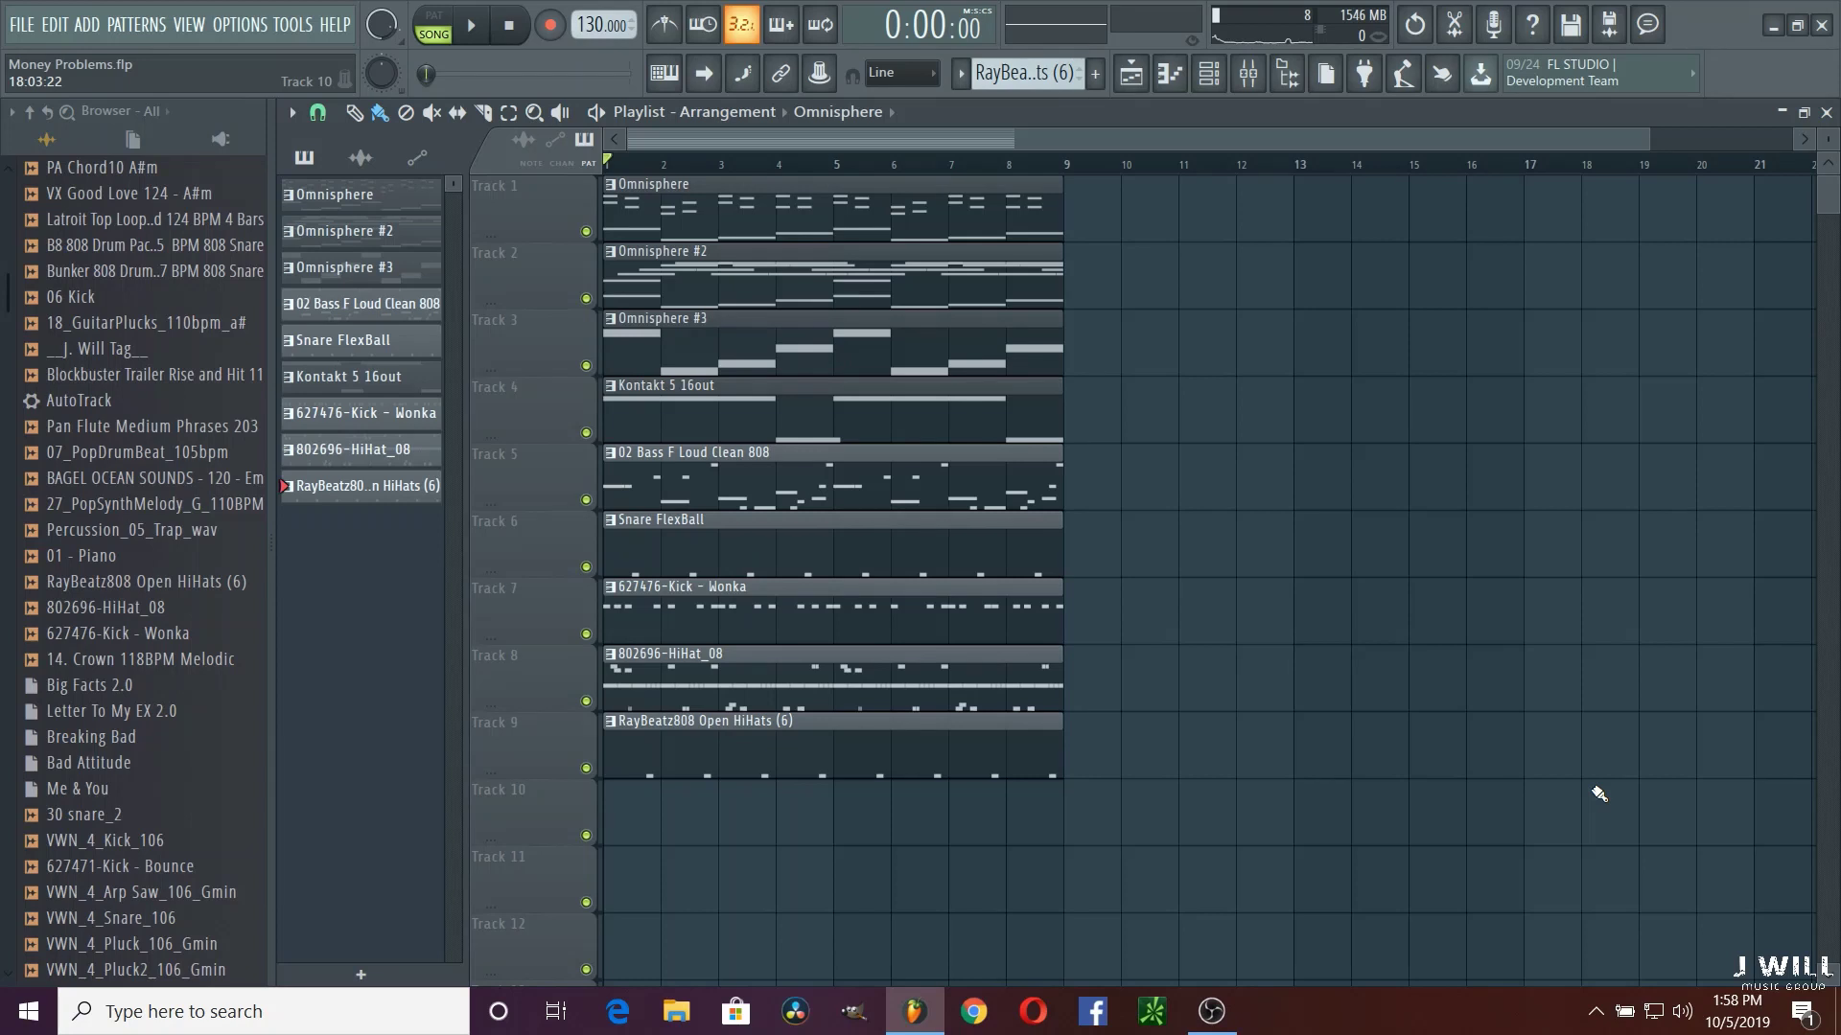
# Step: Bring up the channel rack and play the song arrangement to hear the full beat, and stop playback
pyautogui.press('F6')
pyautogui.click(471, 26)
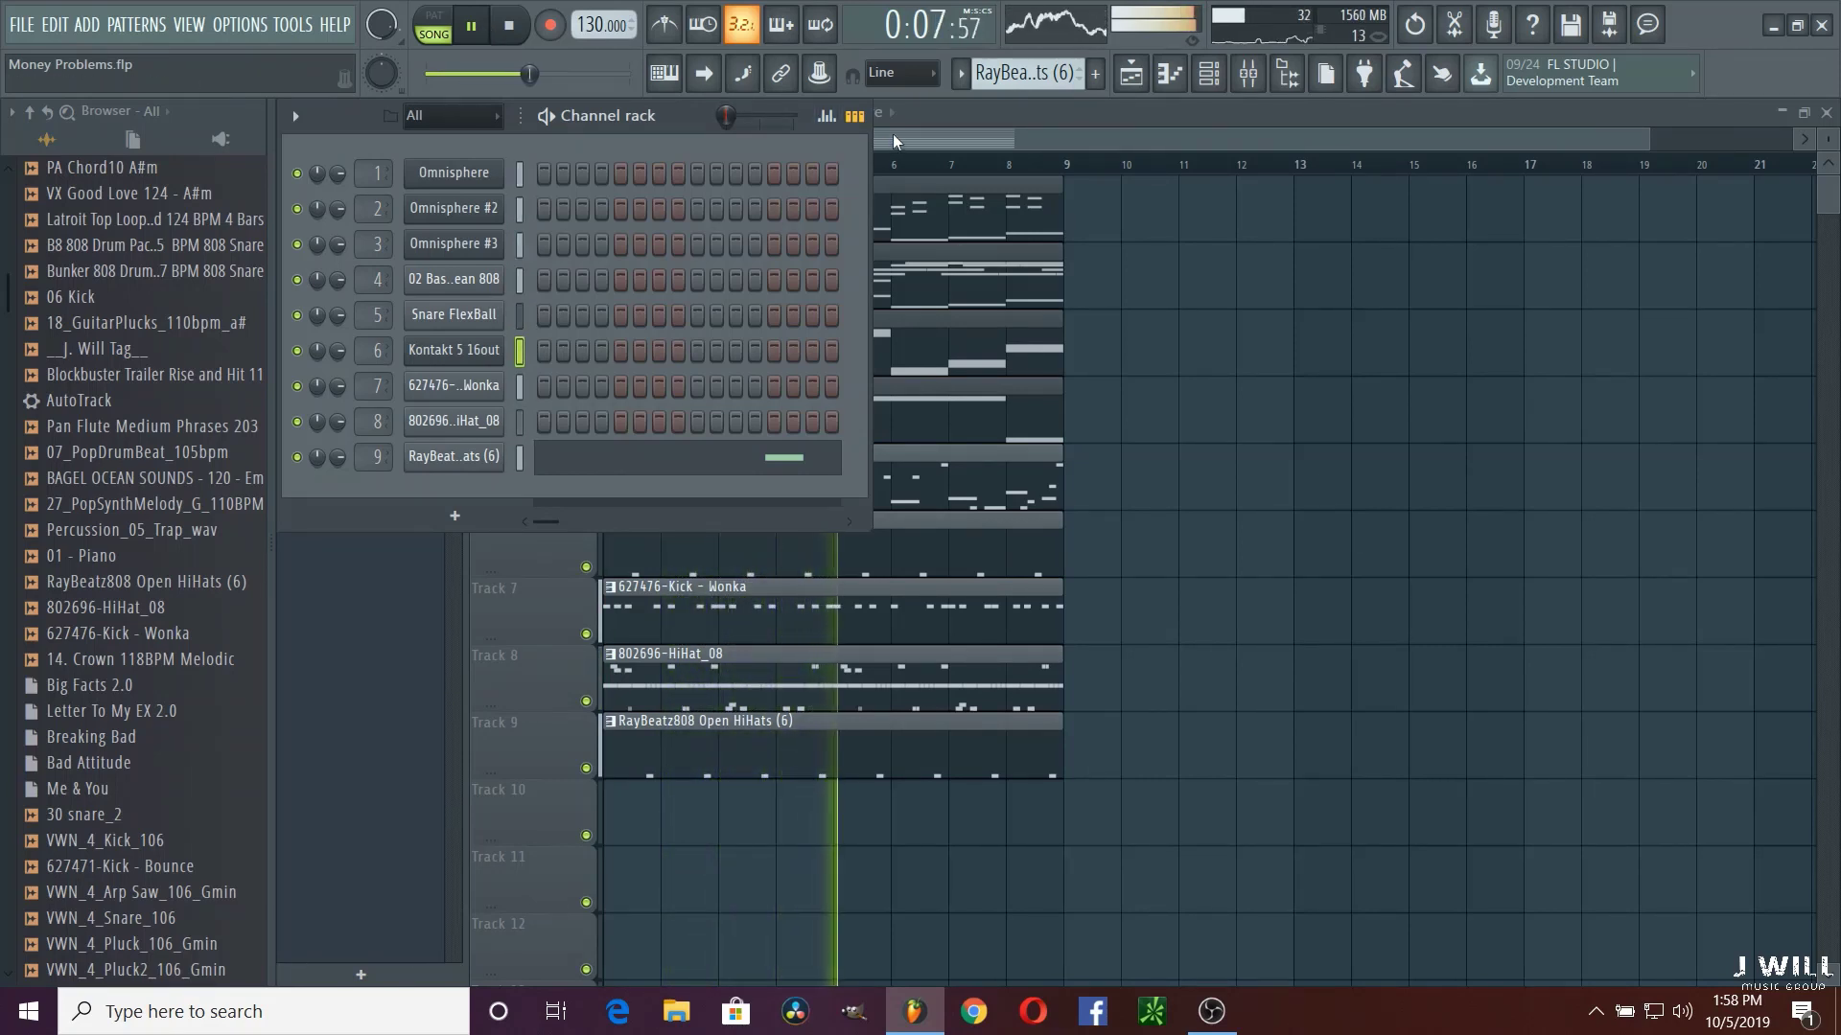
pyautogui.click(527, 31)
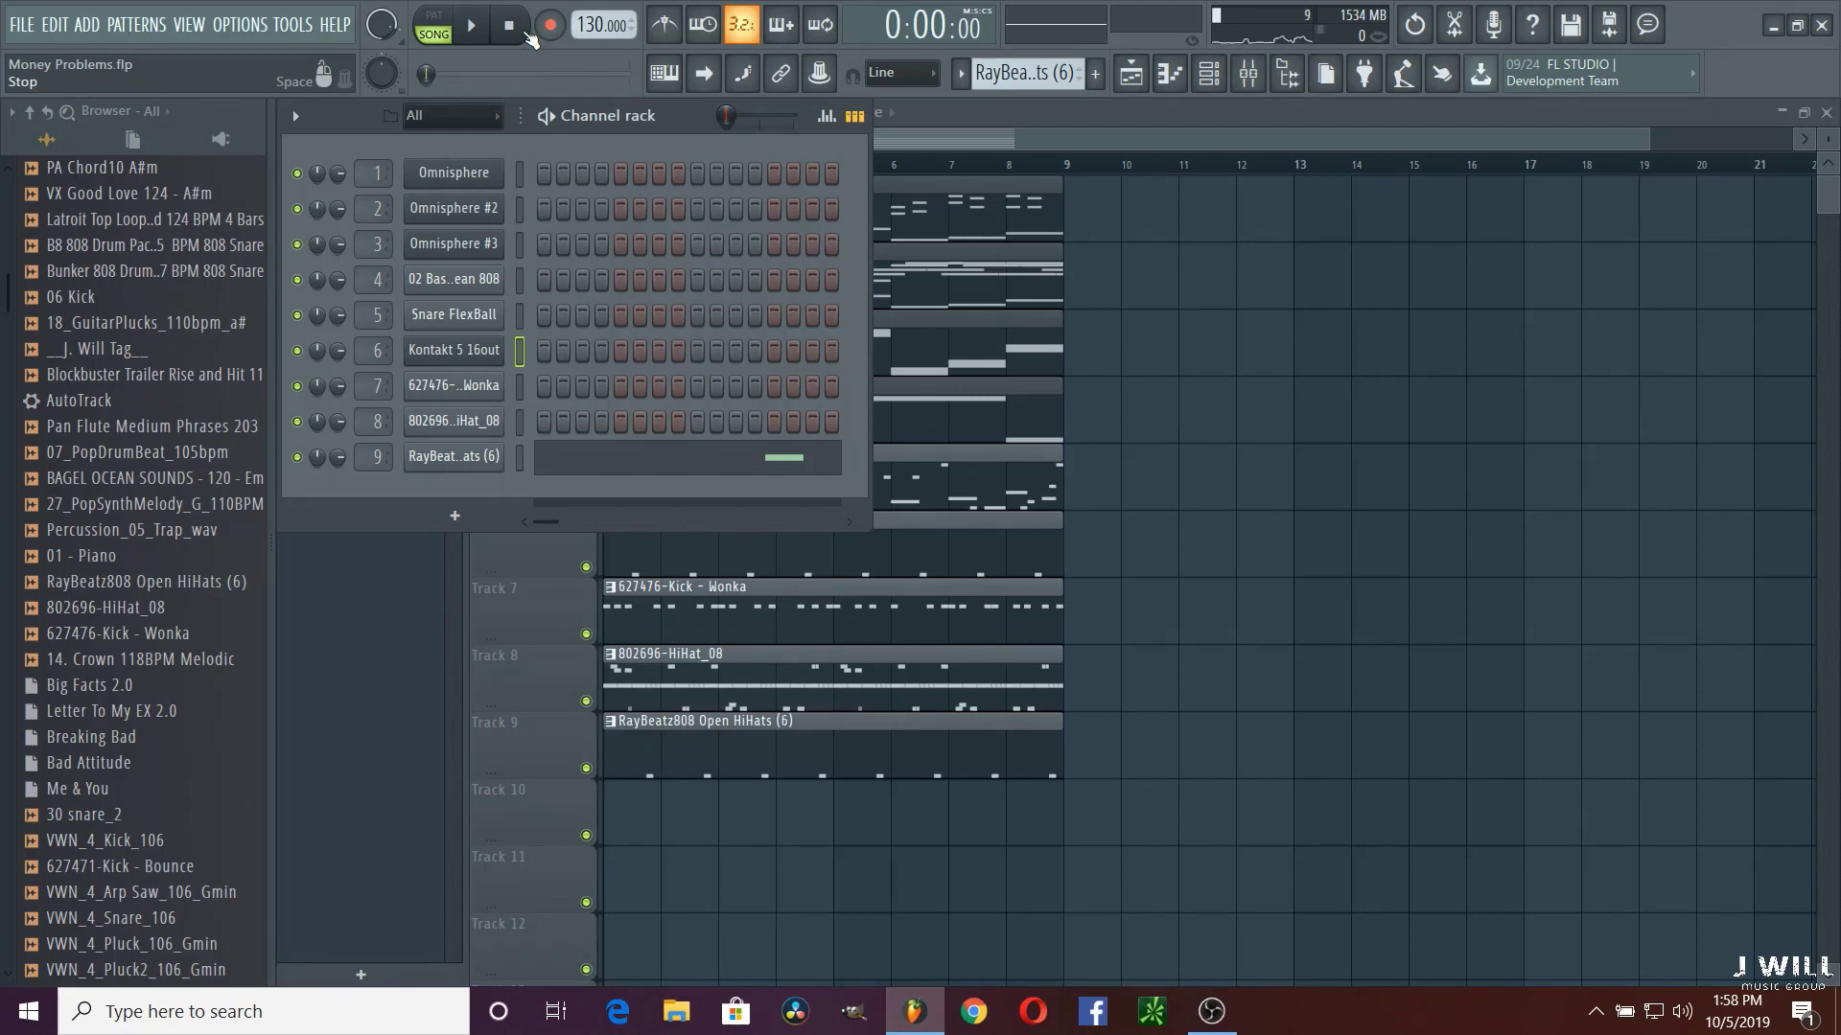
# Step: Open the mixer, solo the Omnisphere track on insert 1, and start song playback
pyautogui.click(1245, 82)
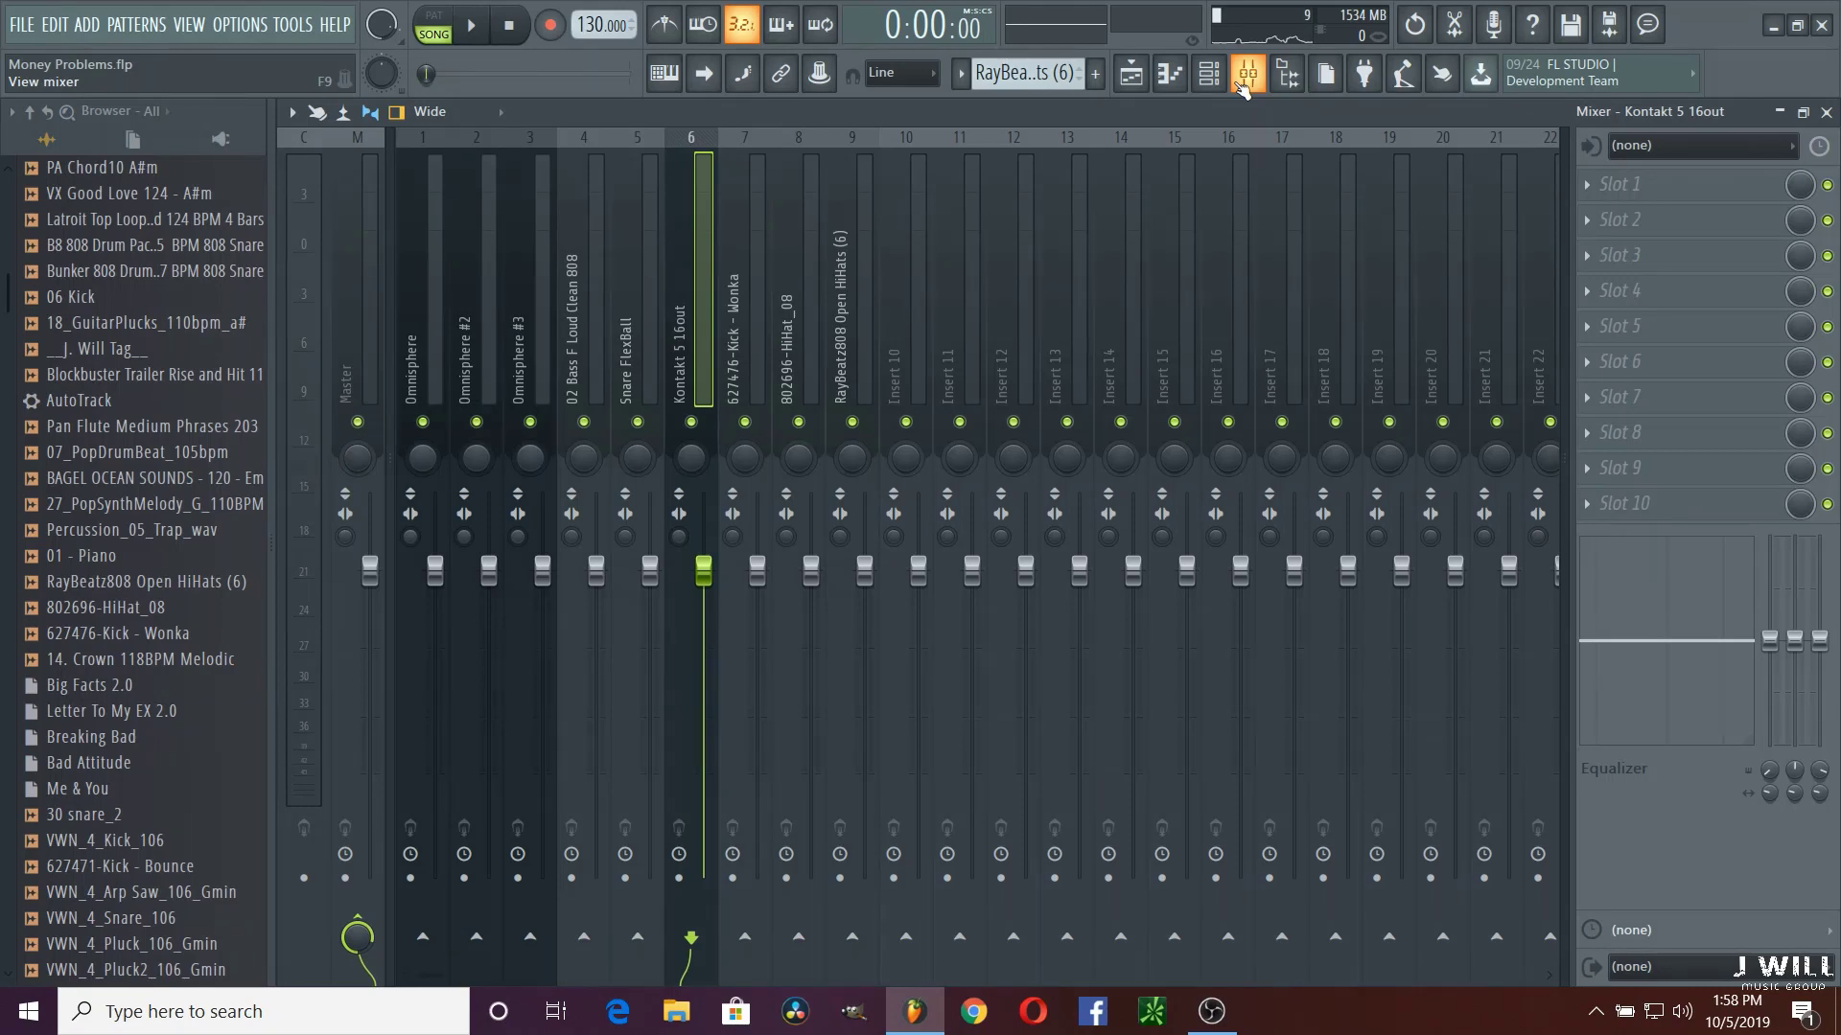
pyautogui.rightClick(430, 428)
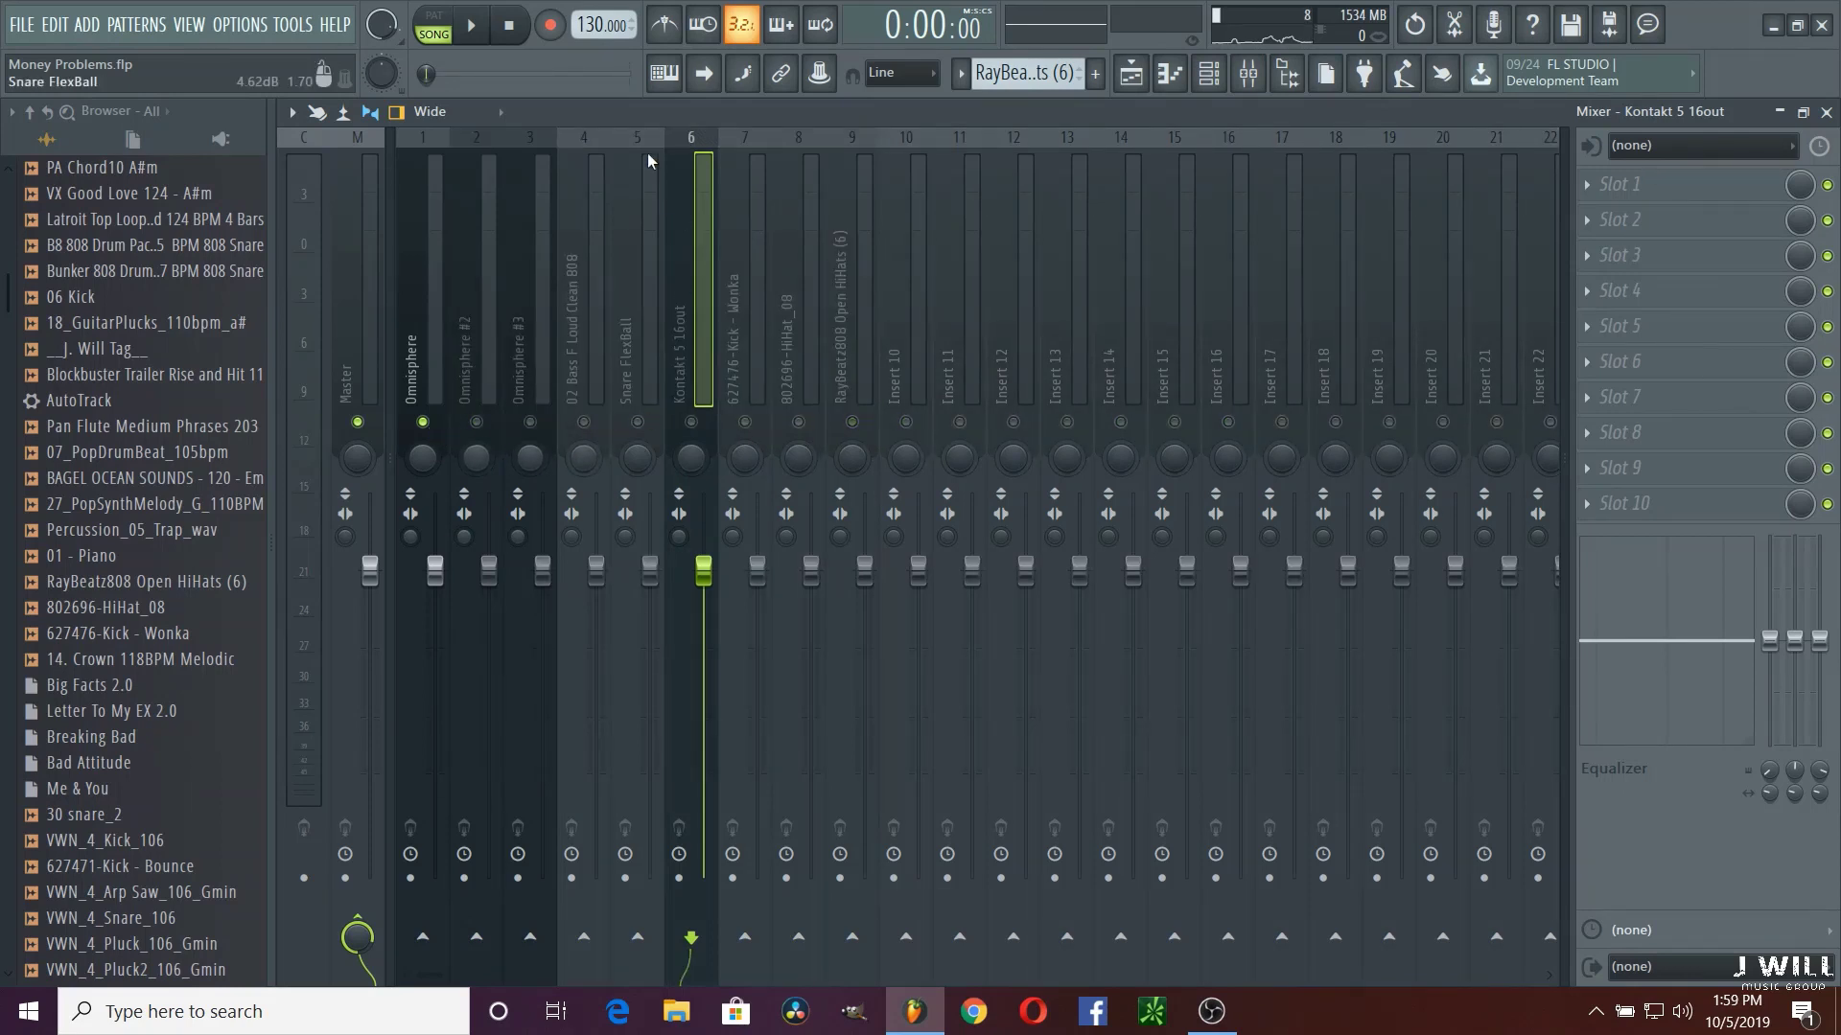
pyautogui.click(473, 29)
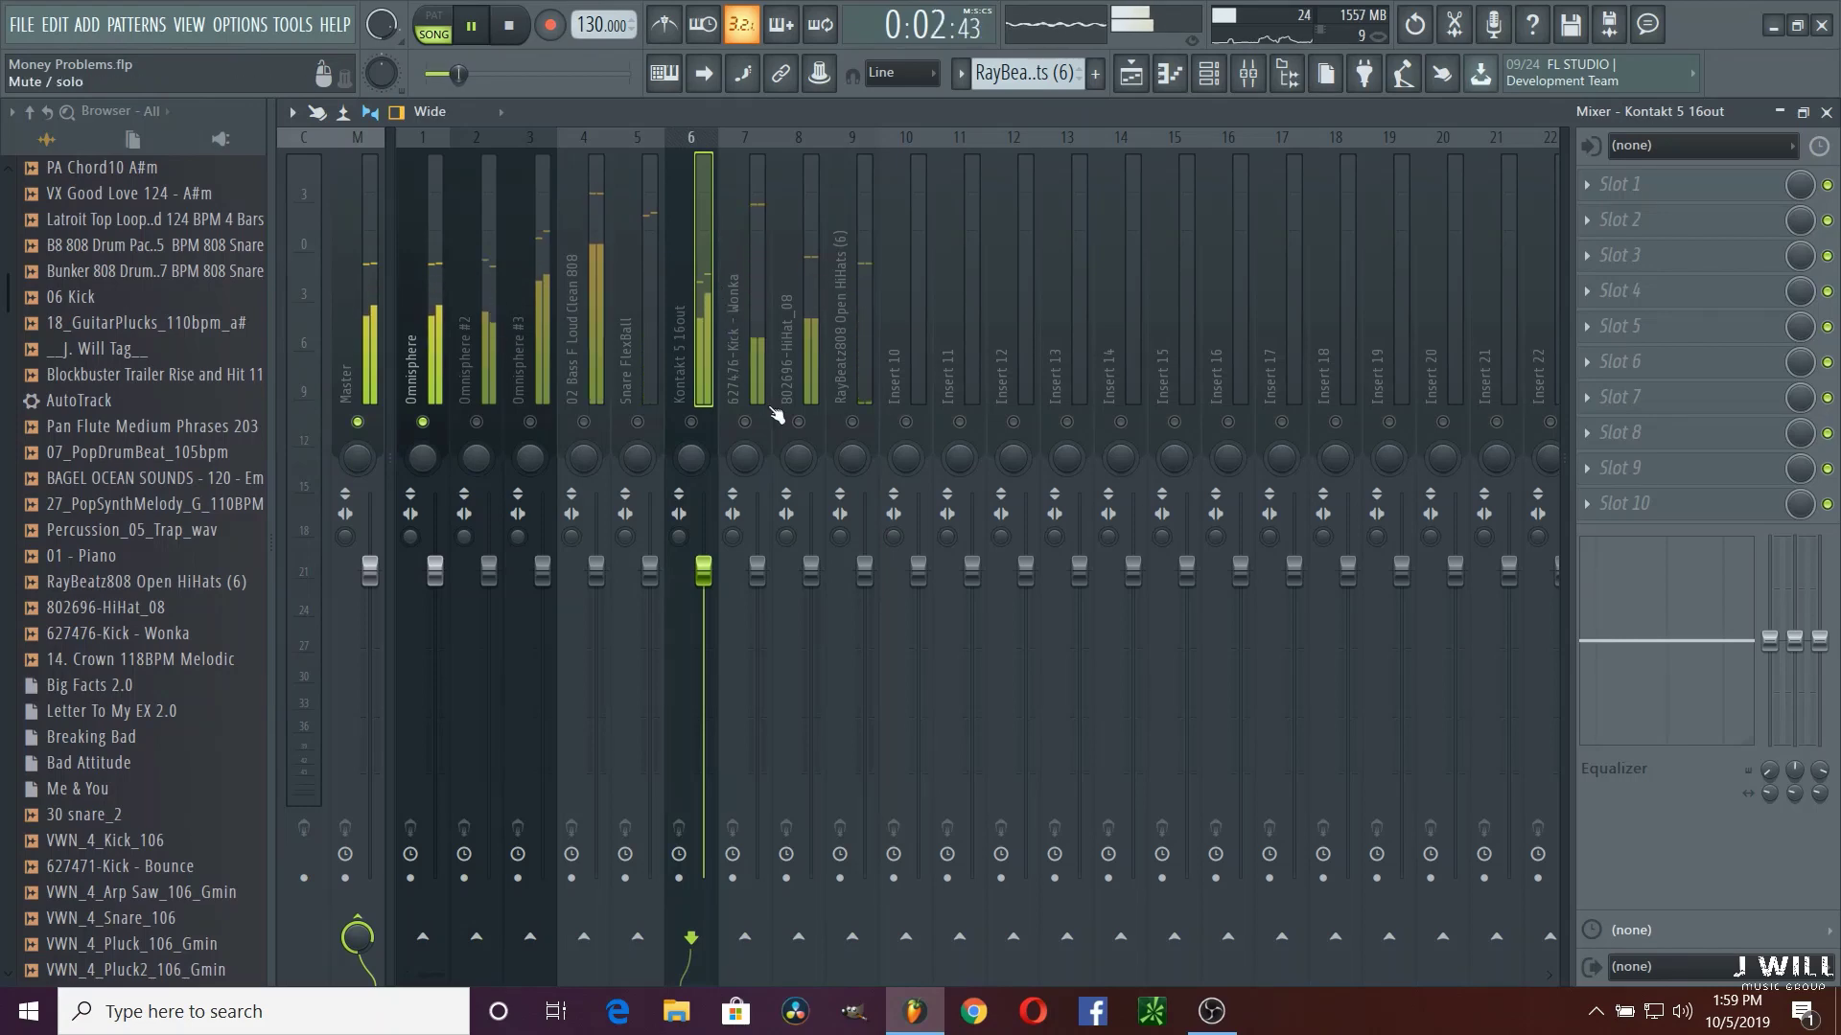
# Step: Load Fruity Parametric EQ 2 into effect slot 1 of the selected Kontakt 5 16out mixer track
pyautogui.click(1590, 184)
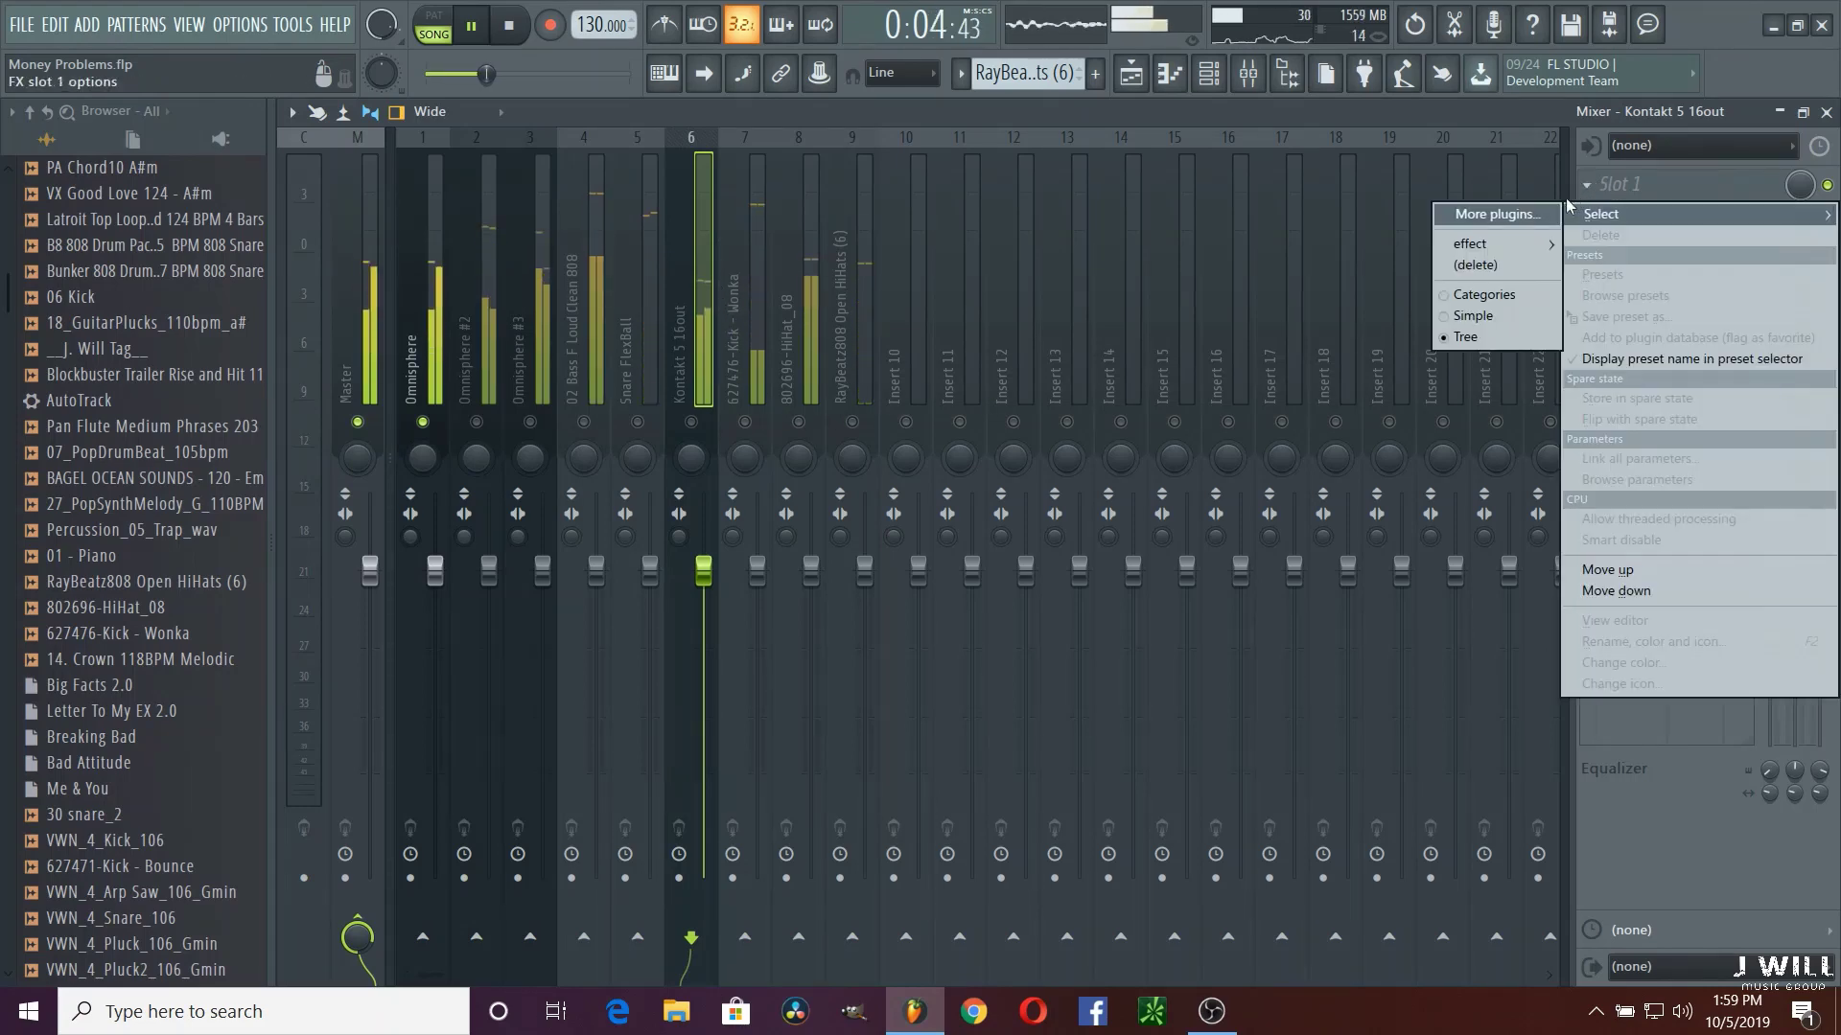
pyautogui.click(1522, 216)
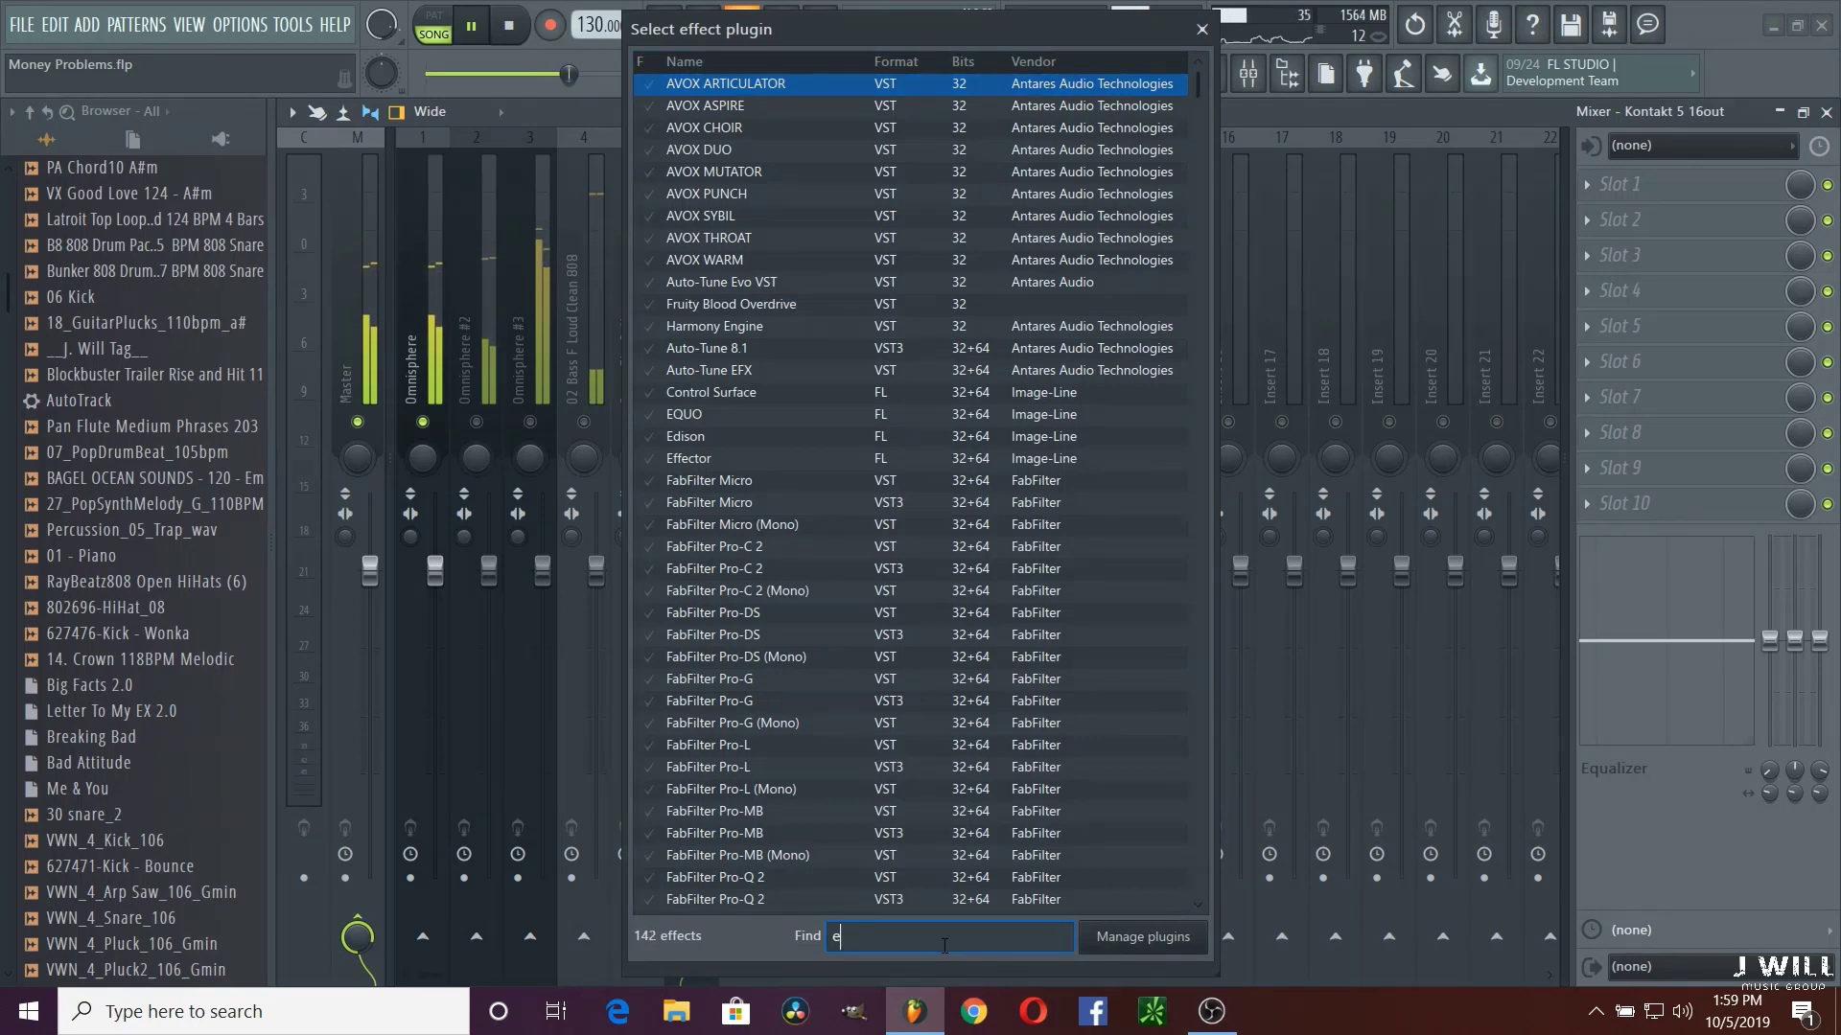
pyautogui.write('eq')
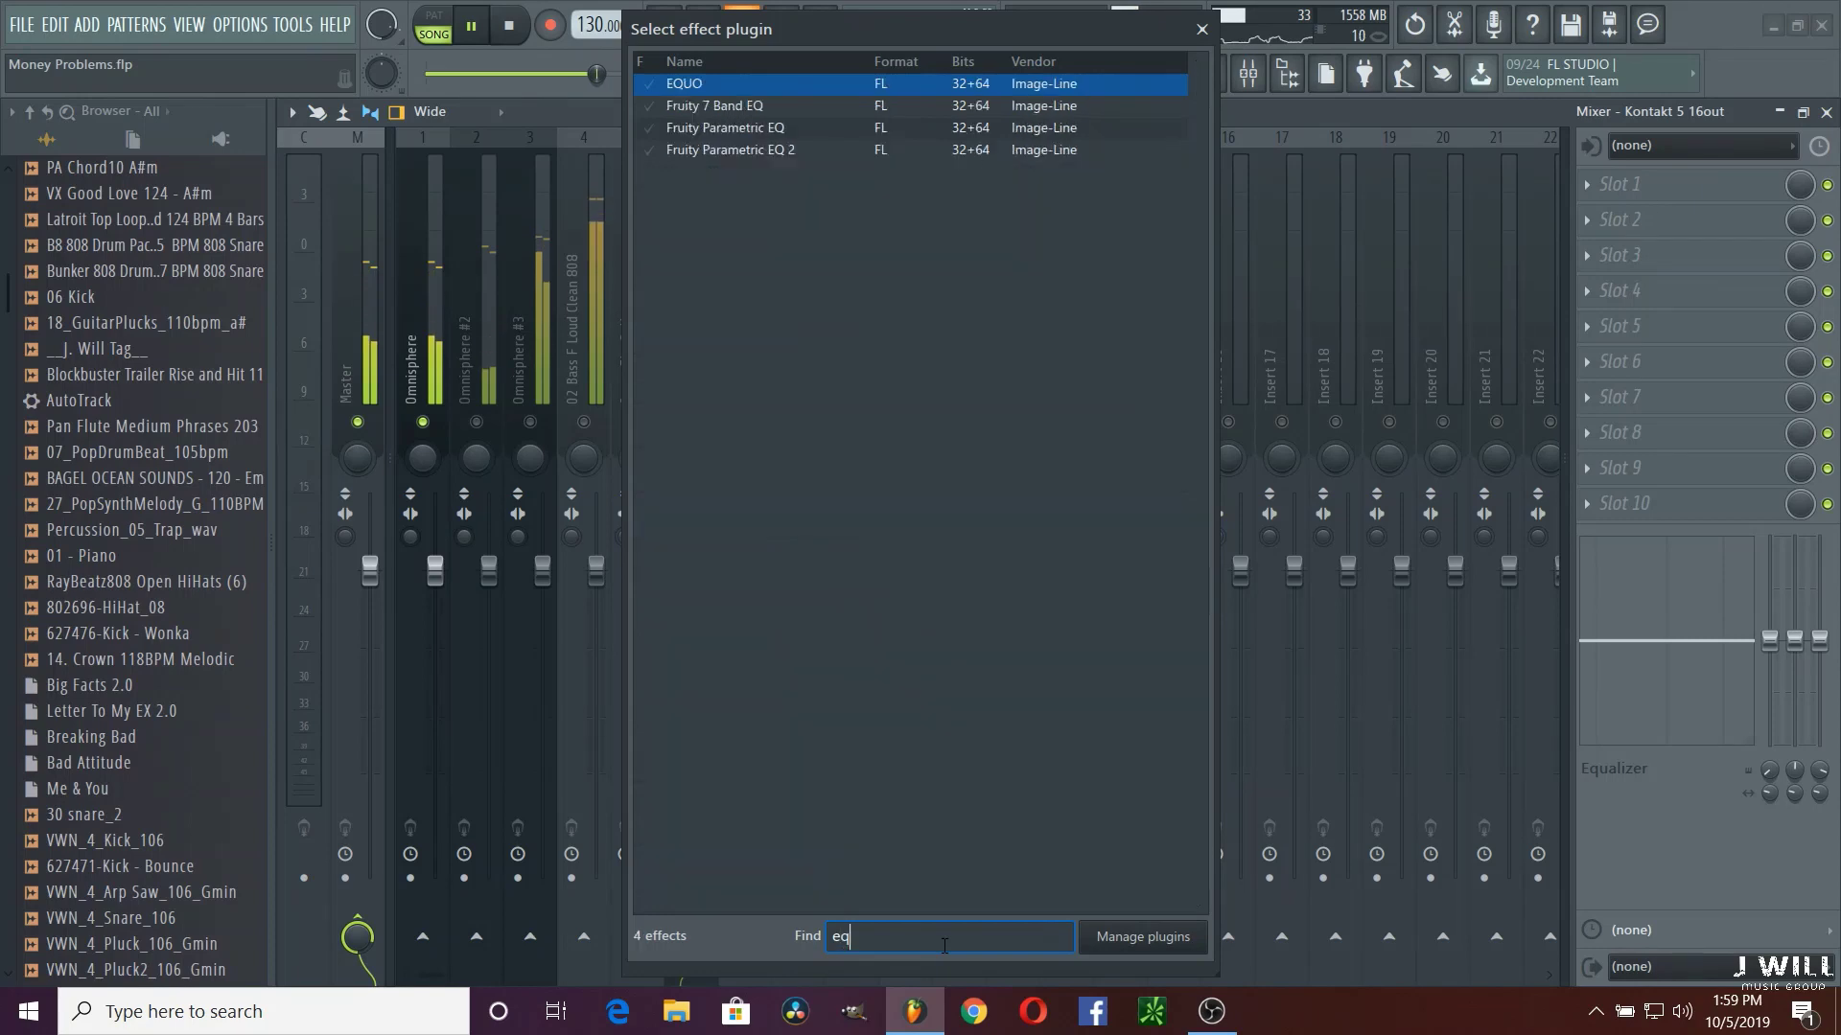
pyautogui.doubleClick(780, 152)
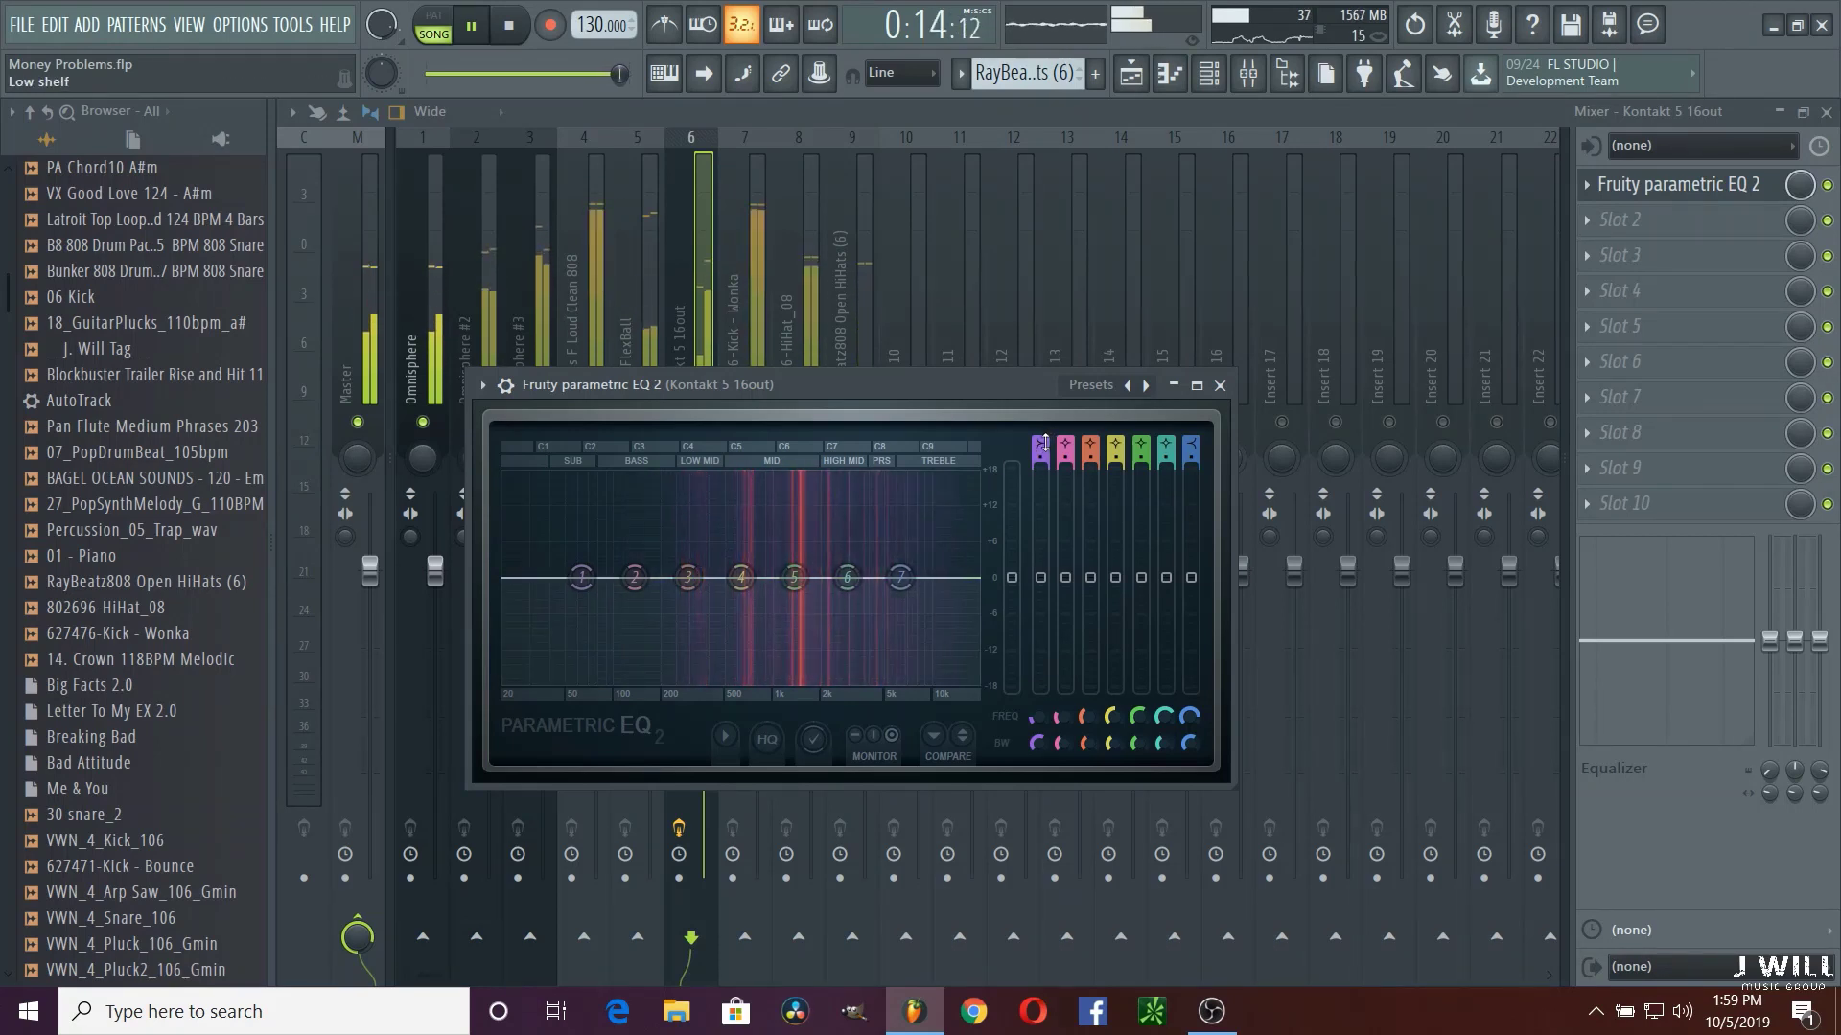
# Step: Make EQ band 1 on the Kontakt 5 16out track a steeper high pass with its cutoff at about 350 Hz
pyautogui.scroll(-1, 1042, 443)
pyautogui.scroll(-1, 1044, 443)
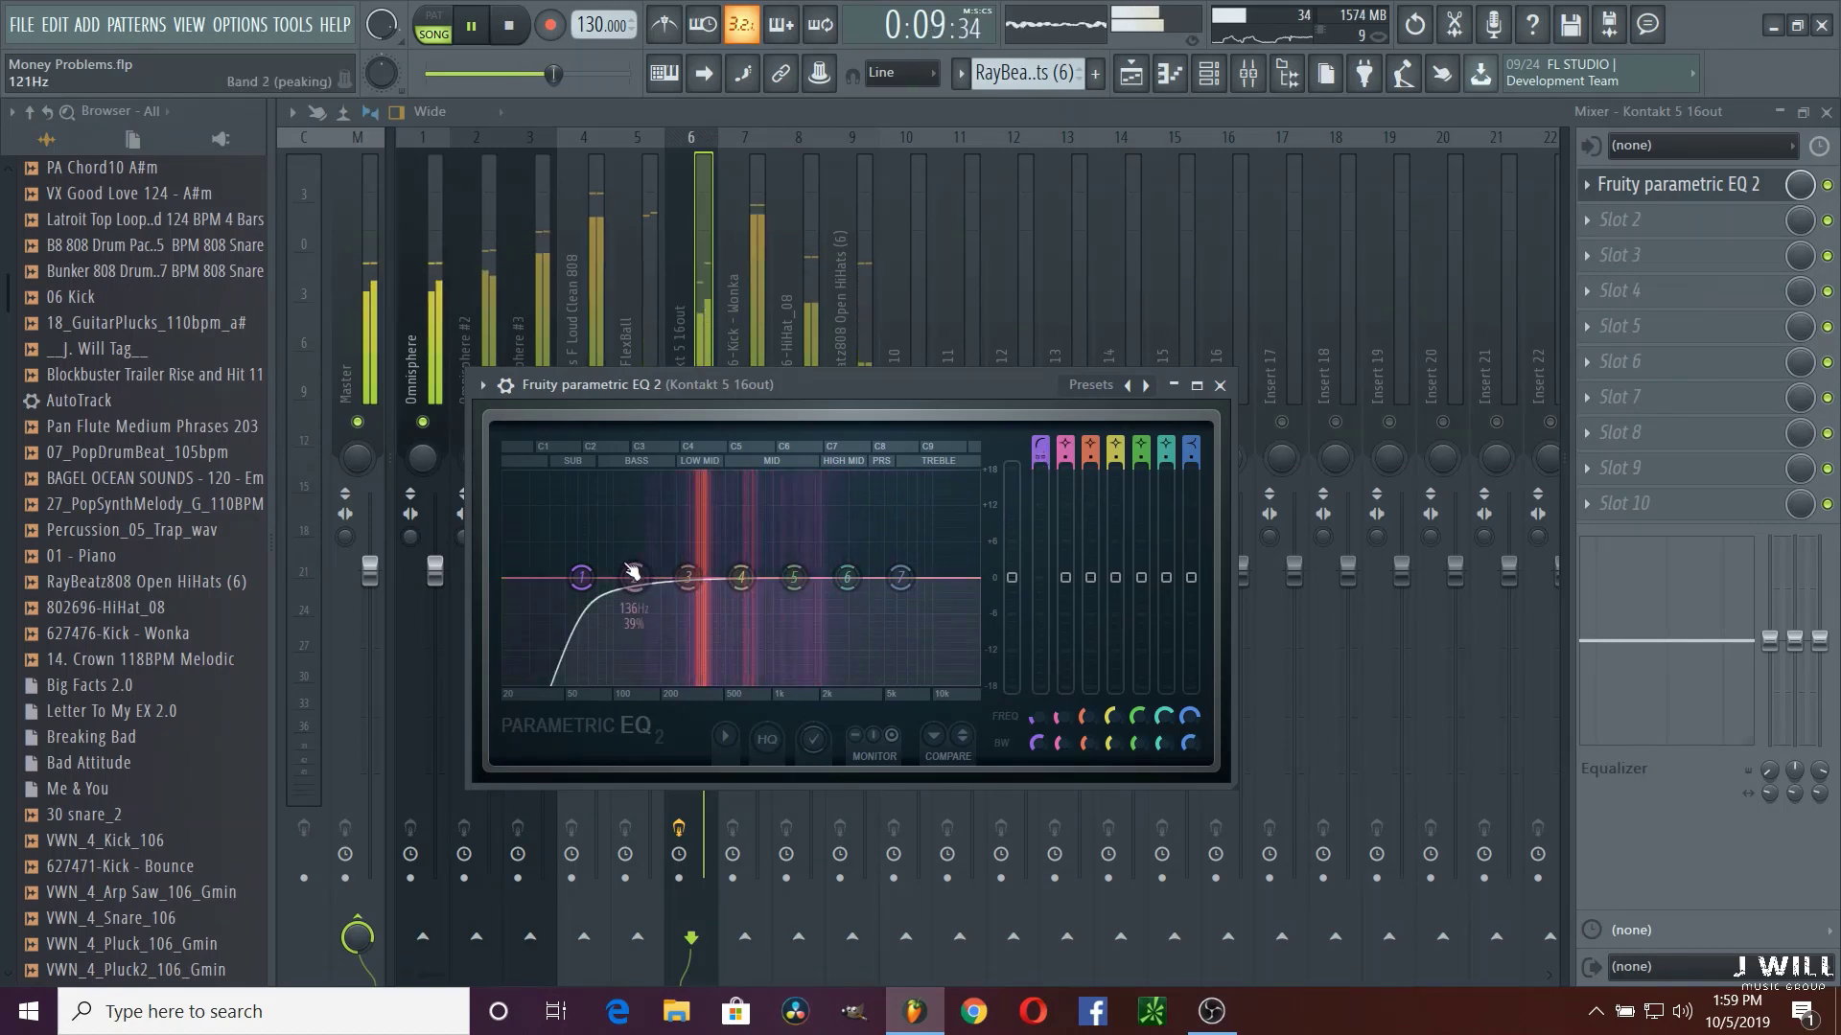
pyautogui.moveTo(581, 576); pyautogui.dragTo(632, 576)
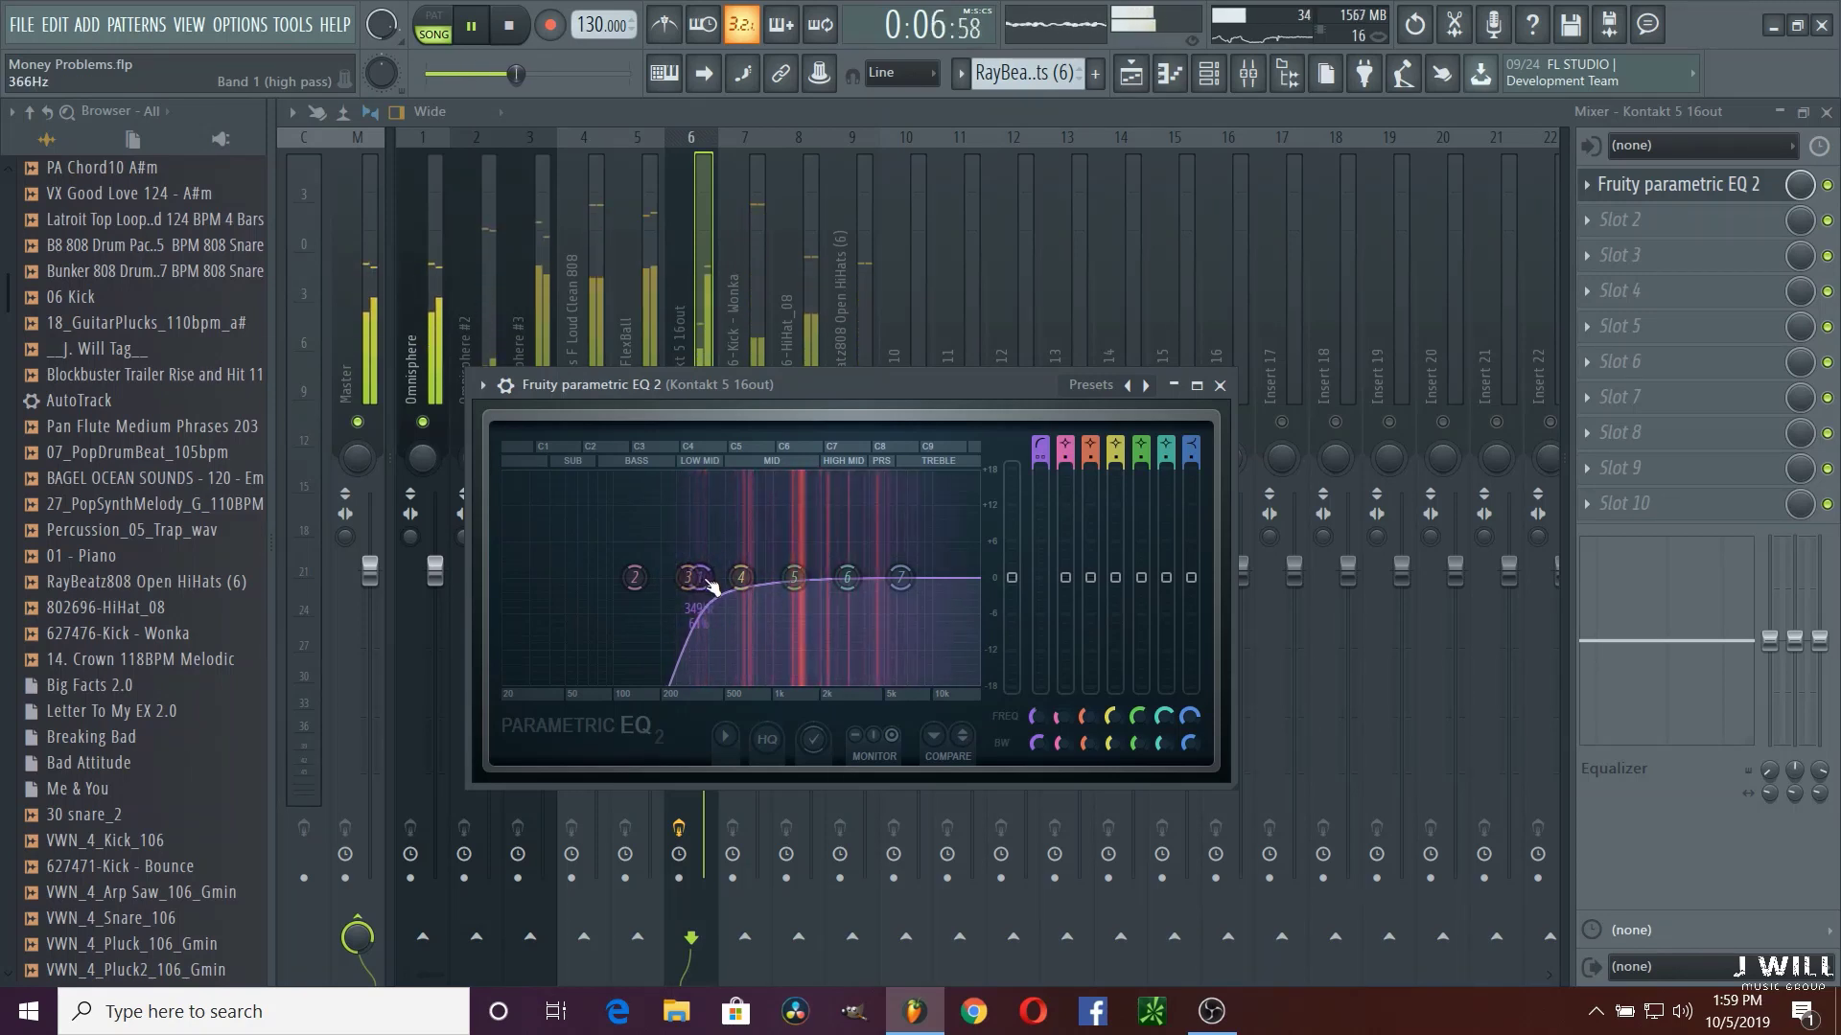
pyautogui.moveTo(710, 585); pyautogui.dragTo(712, 585)
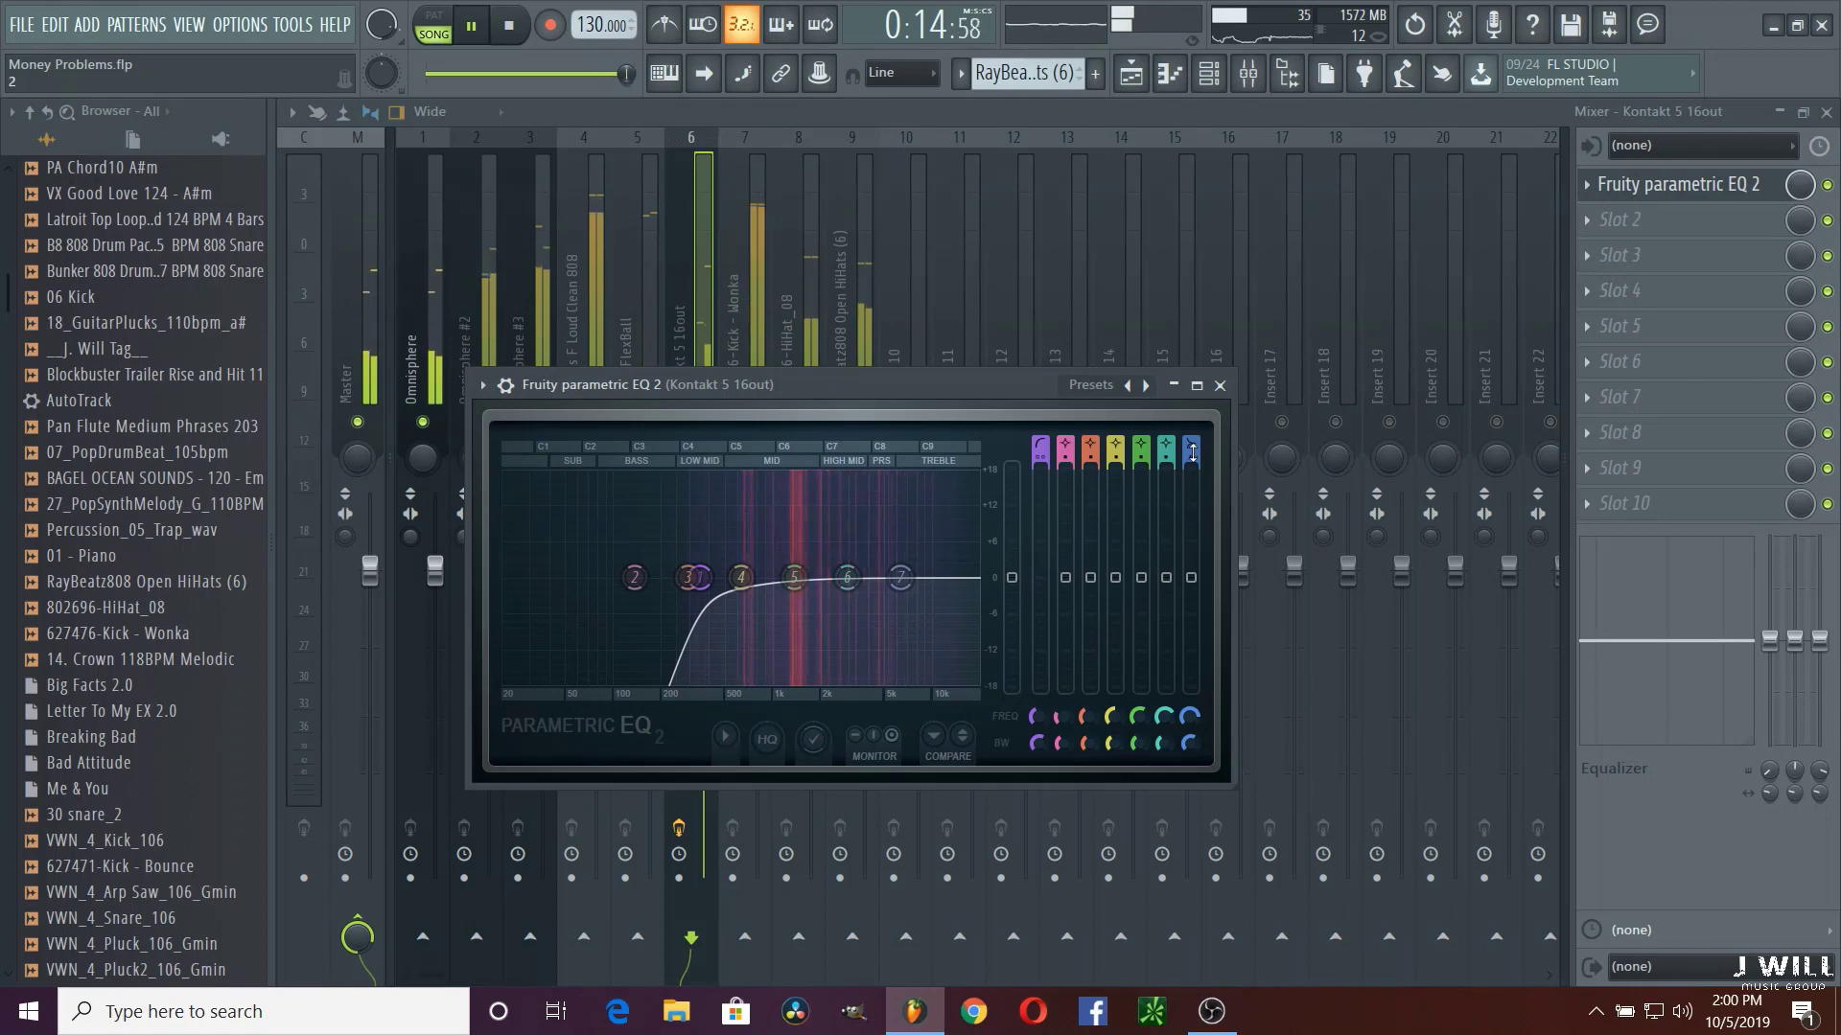
# Step: Make band 7 of the Kontakt 5 16out EQ a low pass with a steeper slope, and close the EQ
pyautogui.scroll(-3, 1196, 439)
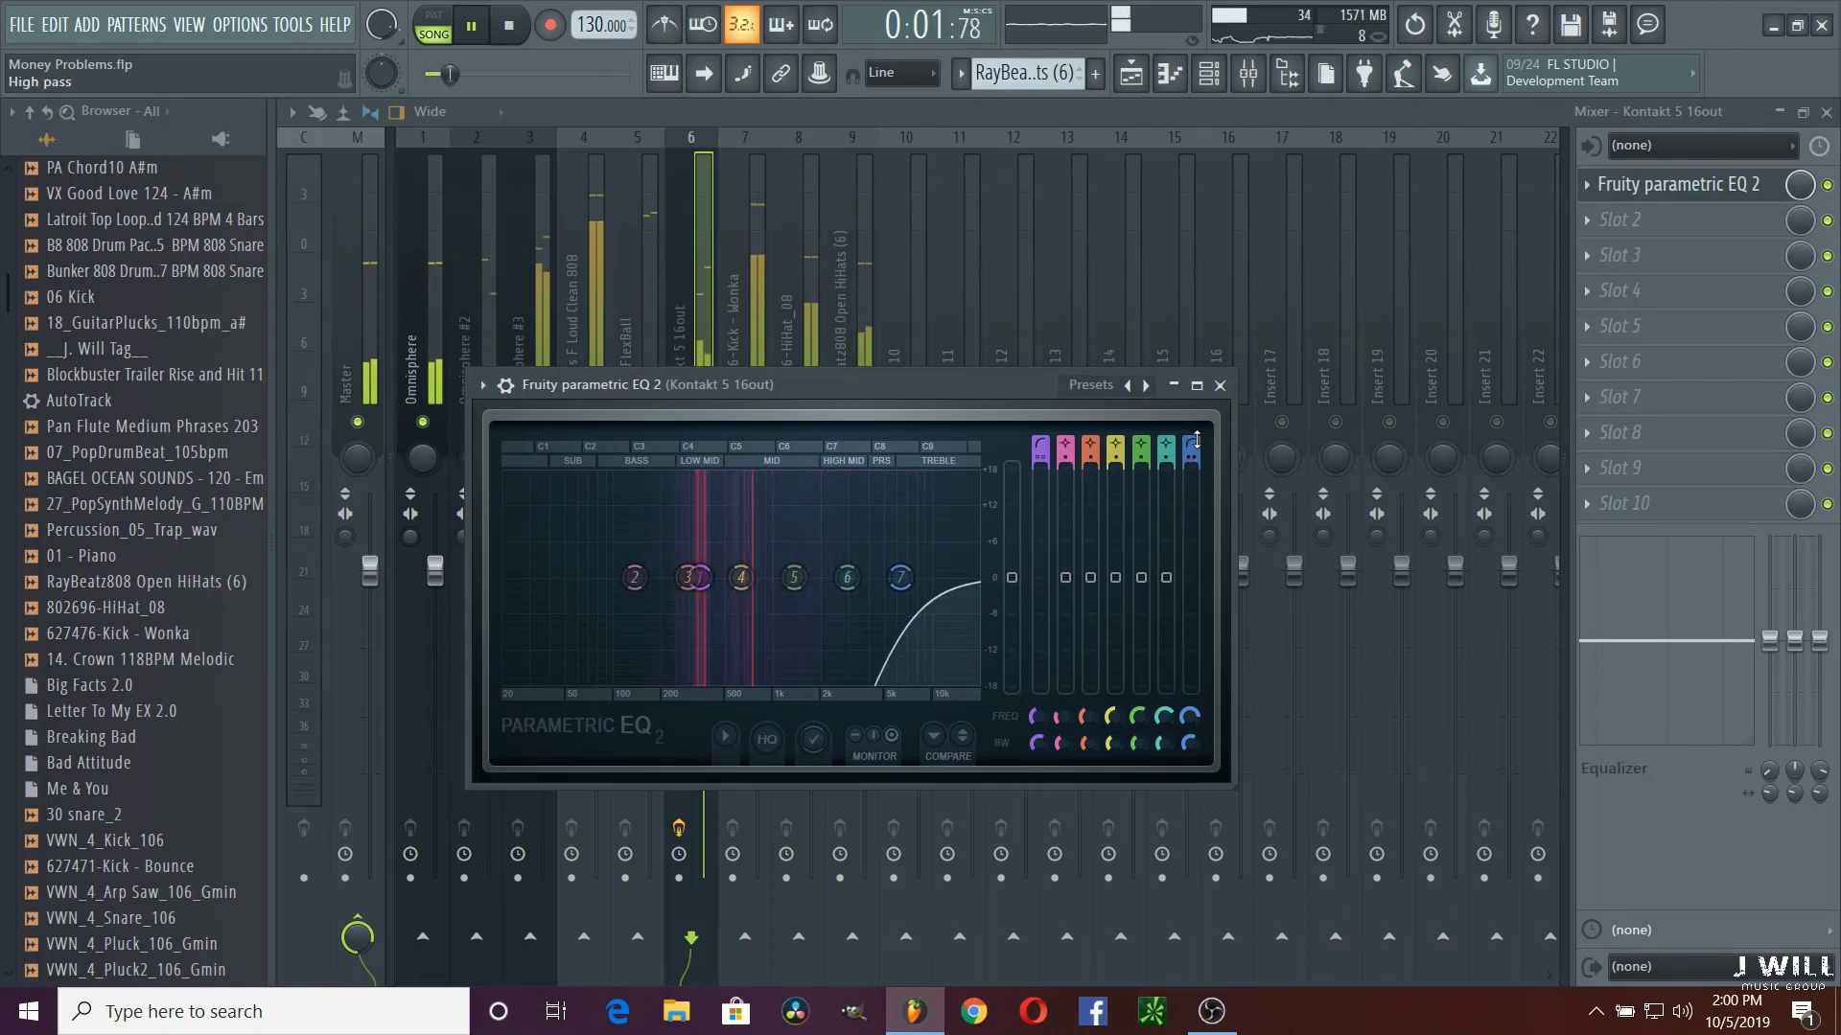
pyautogui.scroll(-2, 1196, 439)
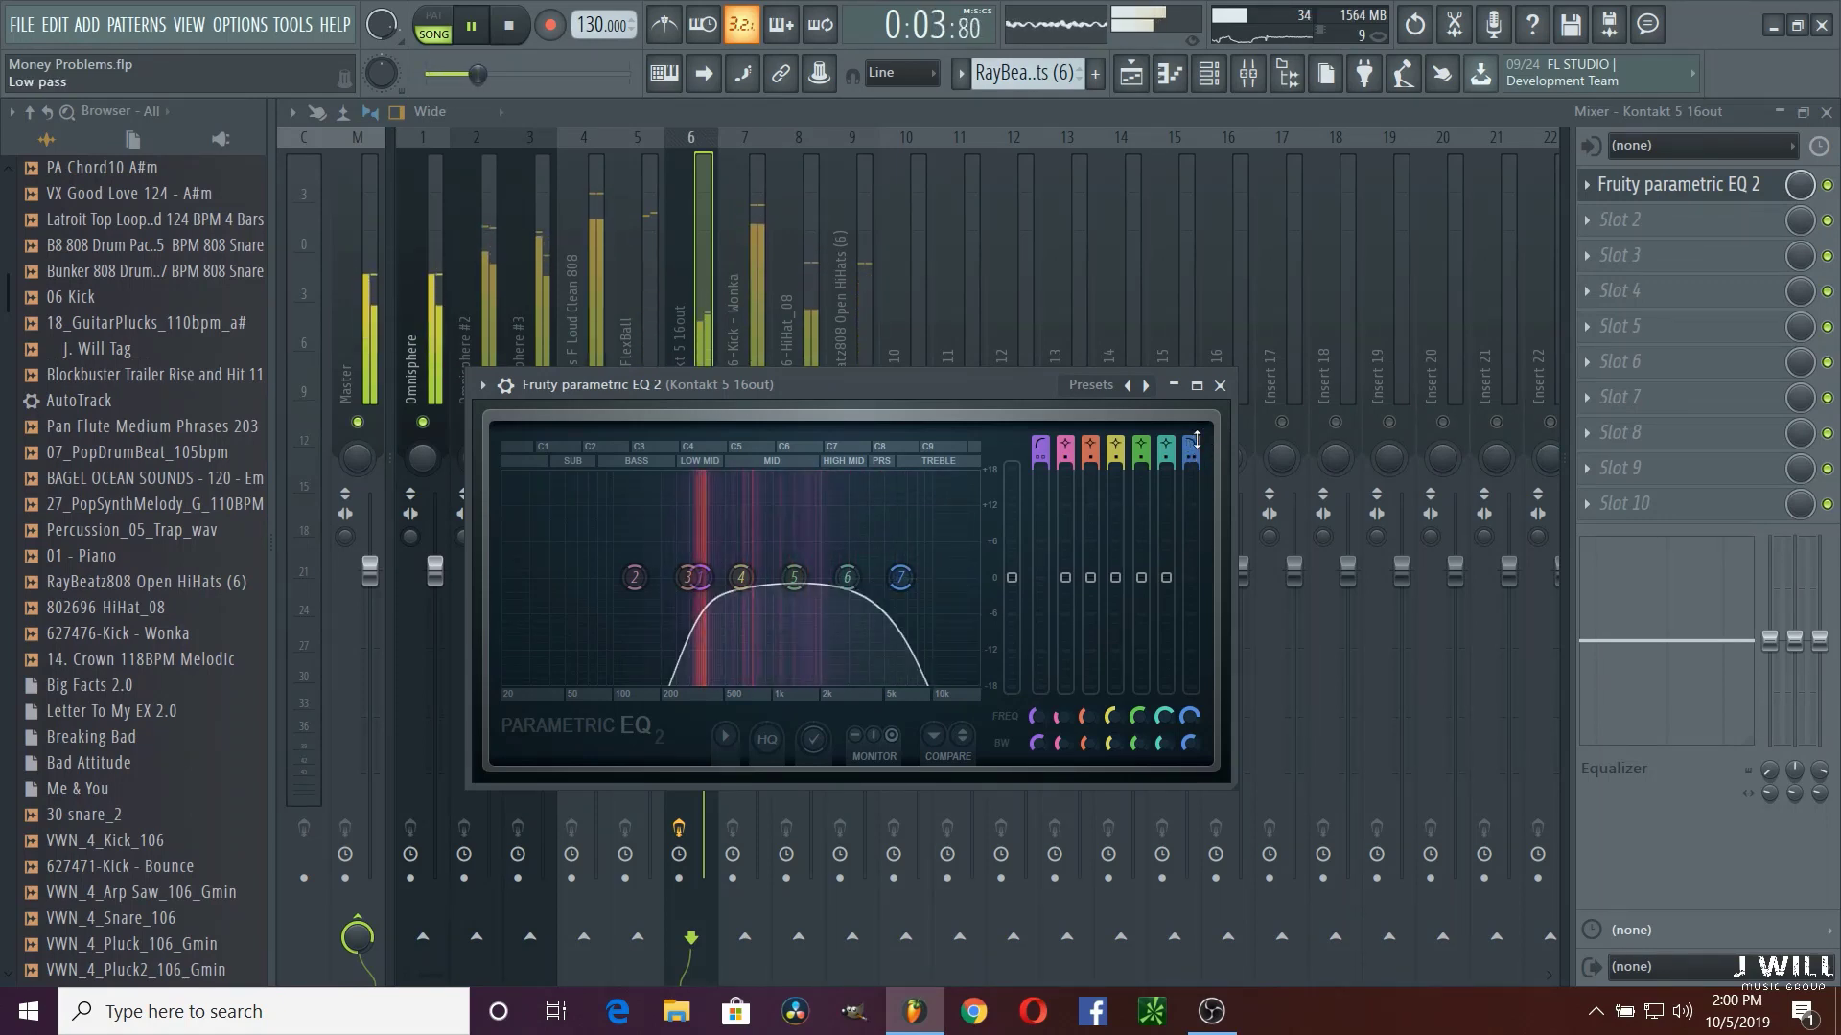
pyautogui.scroll(-1, 1197, 439)
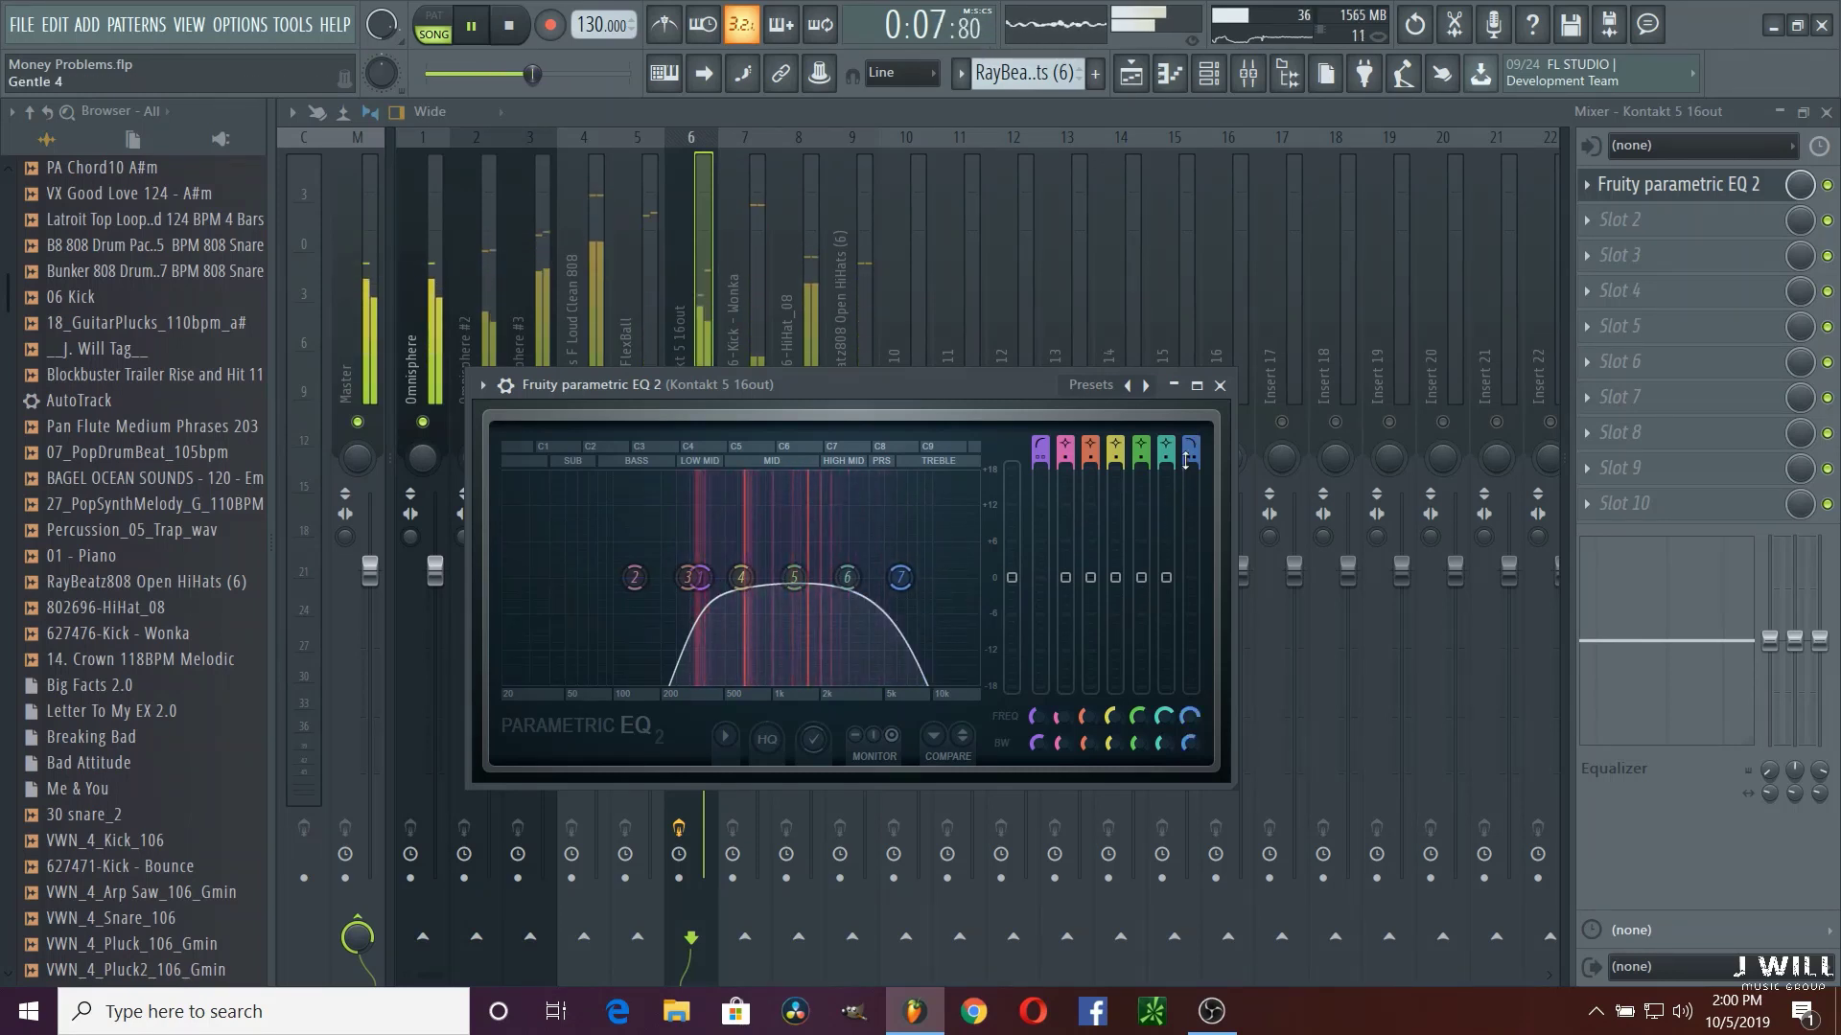
pyautogui.scroll(-1, 1187, 460)
pyautogui.scroll(4, 1187, 460)
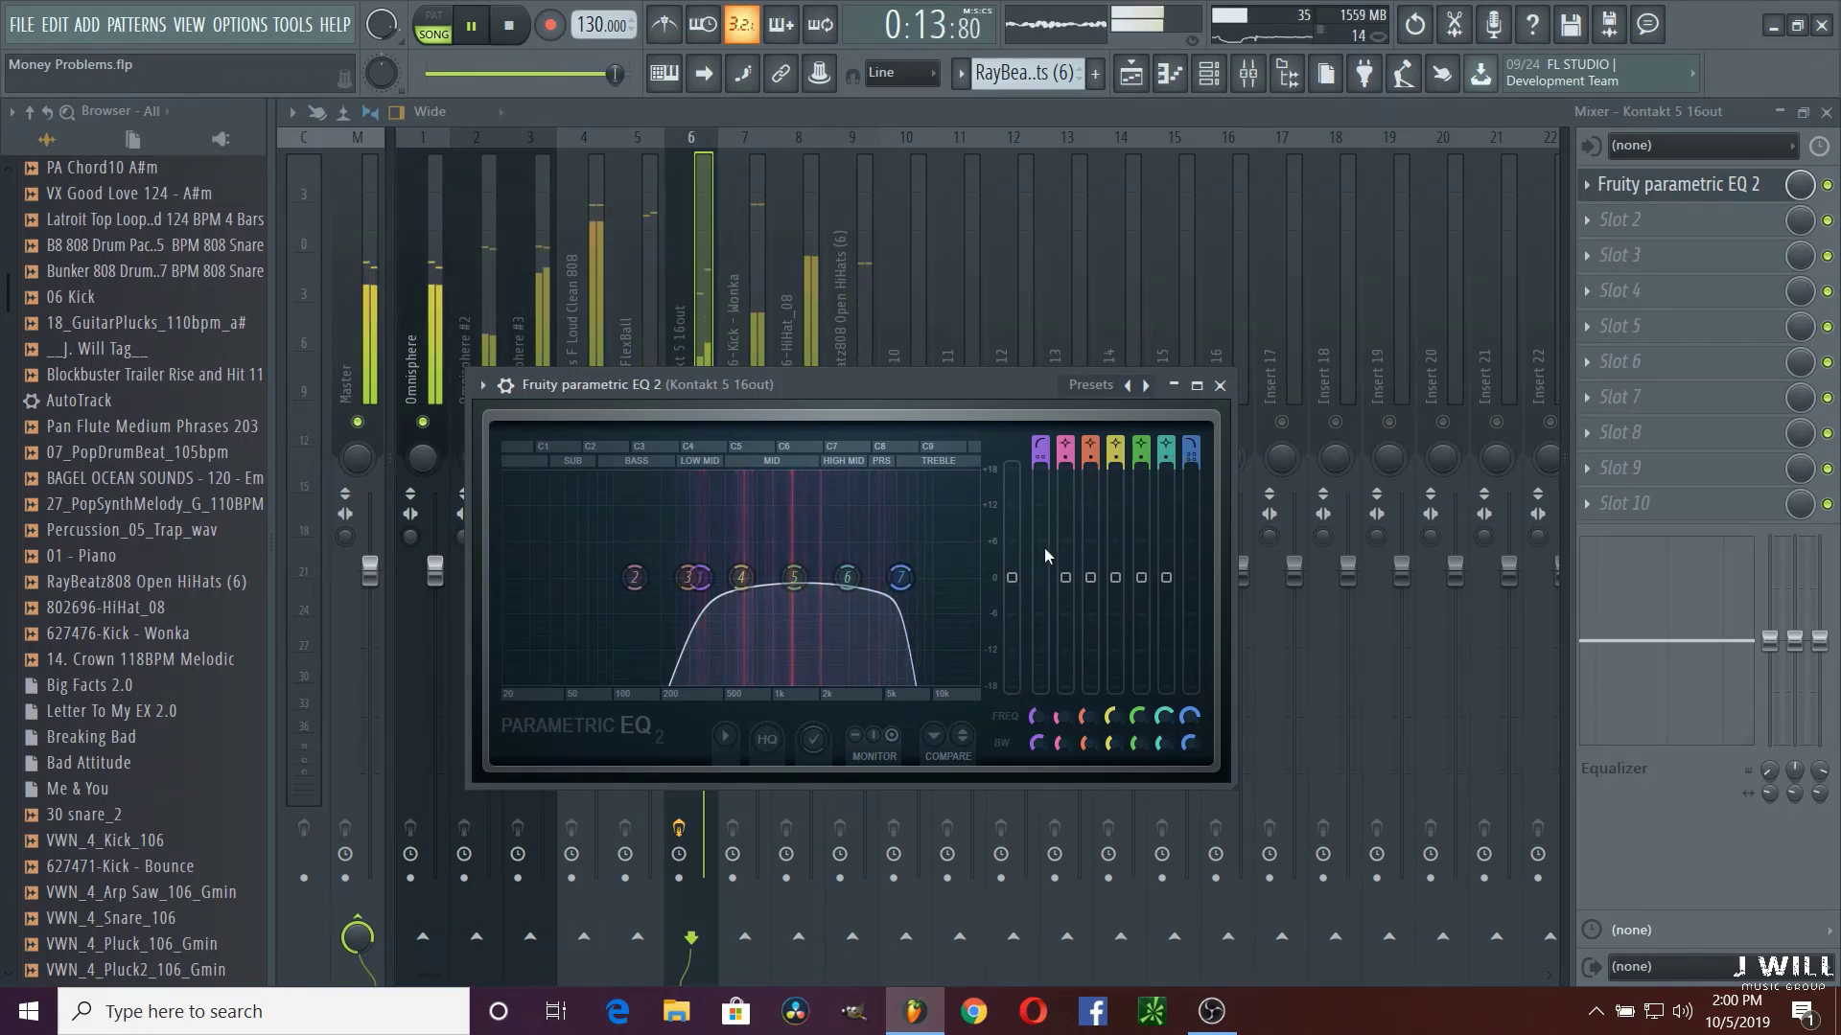
pyautogui.click(1220, 386)
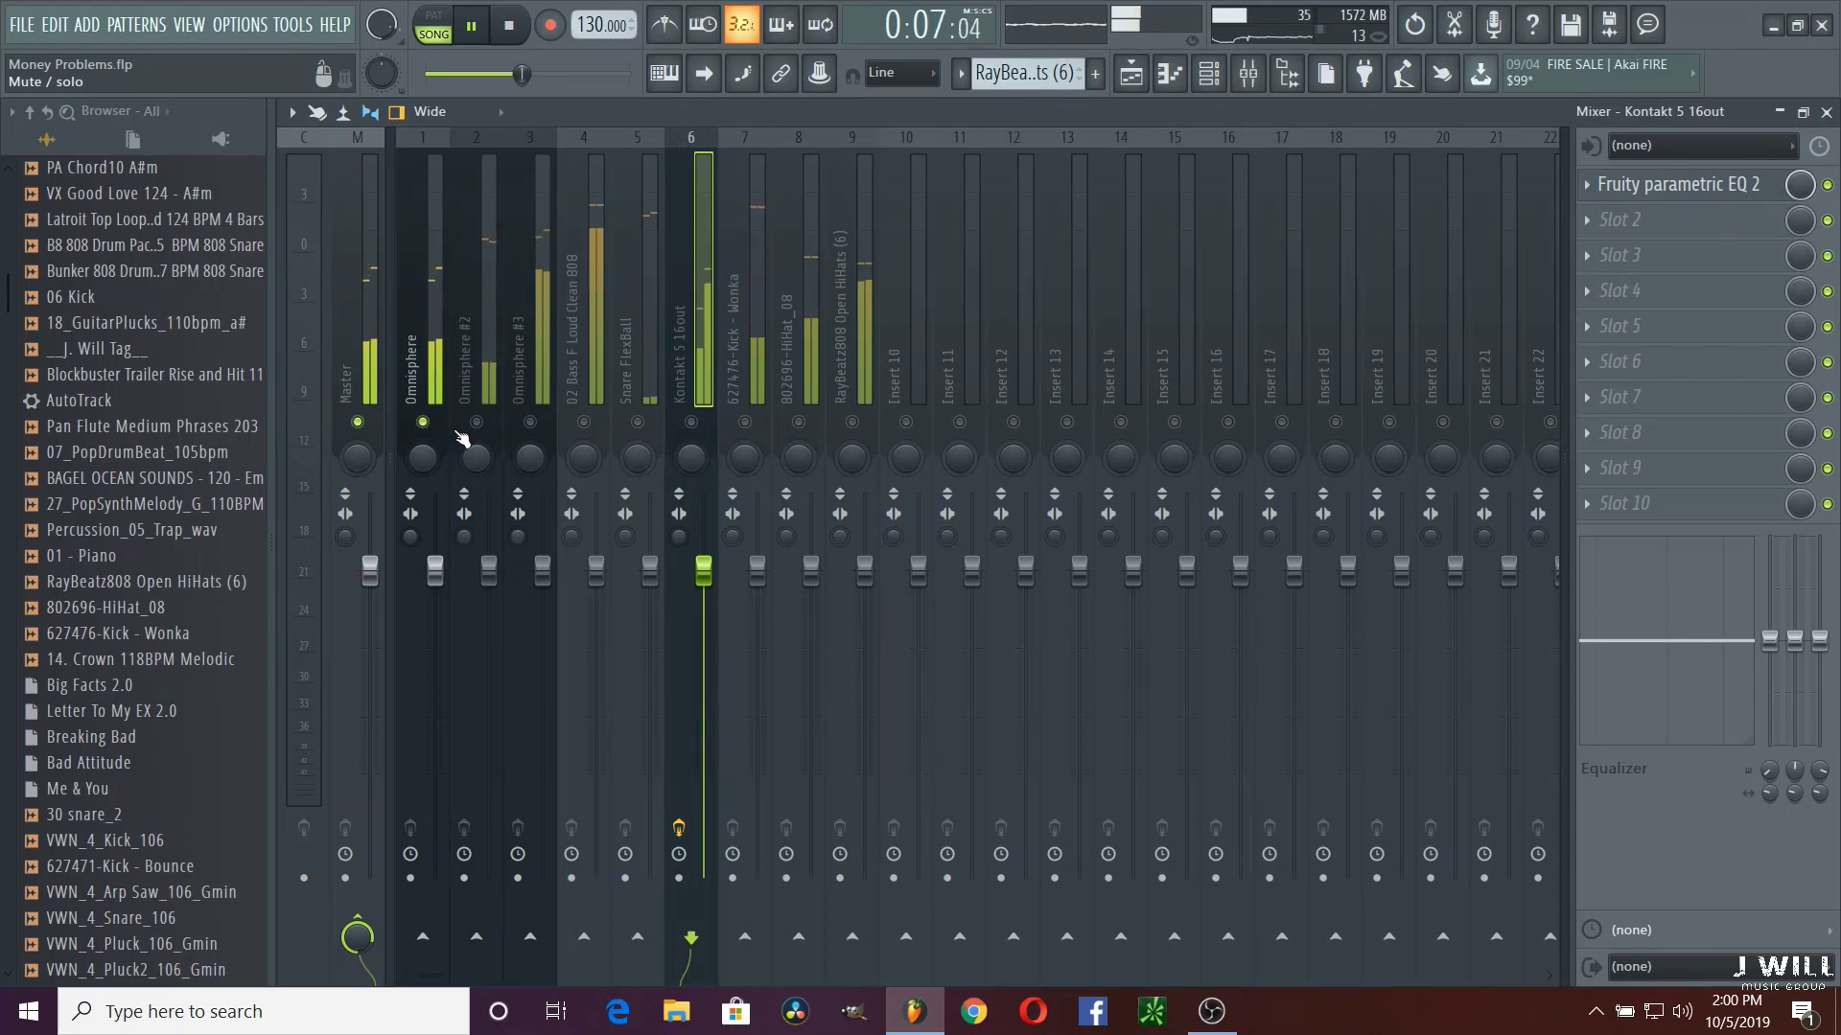
# Step: Solo the Omnisphere #2 mixer track and load Fruity Parametric EQ 2 into its effect slot 1
pyautogui.rightClick(477, 423)
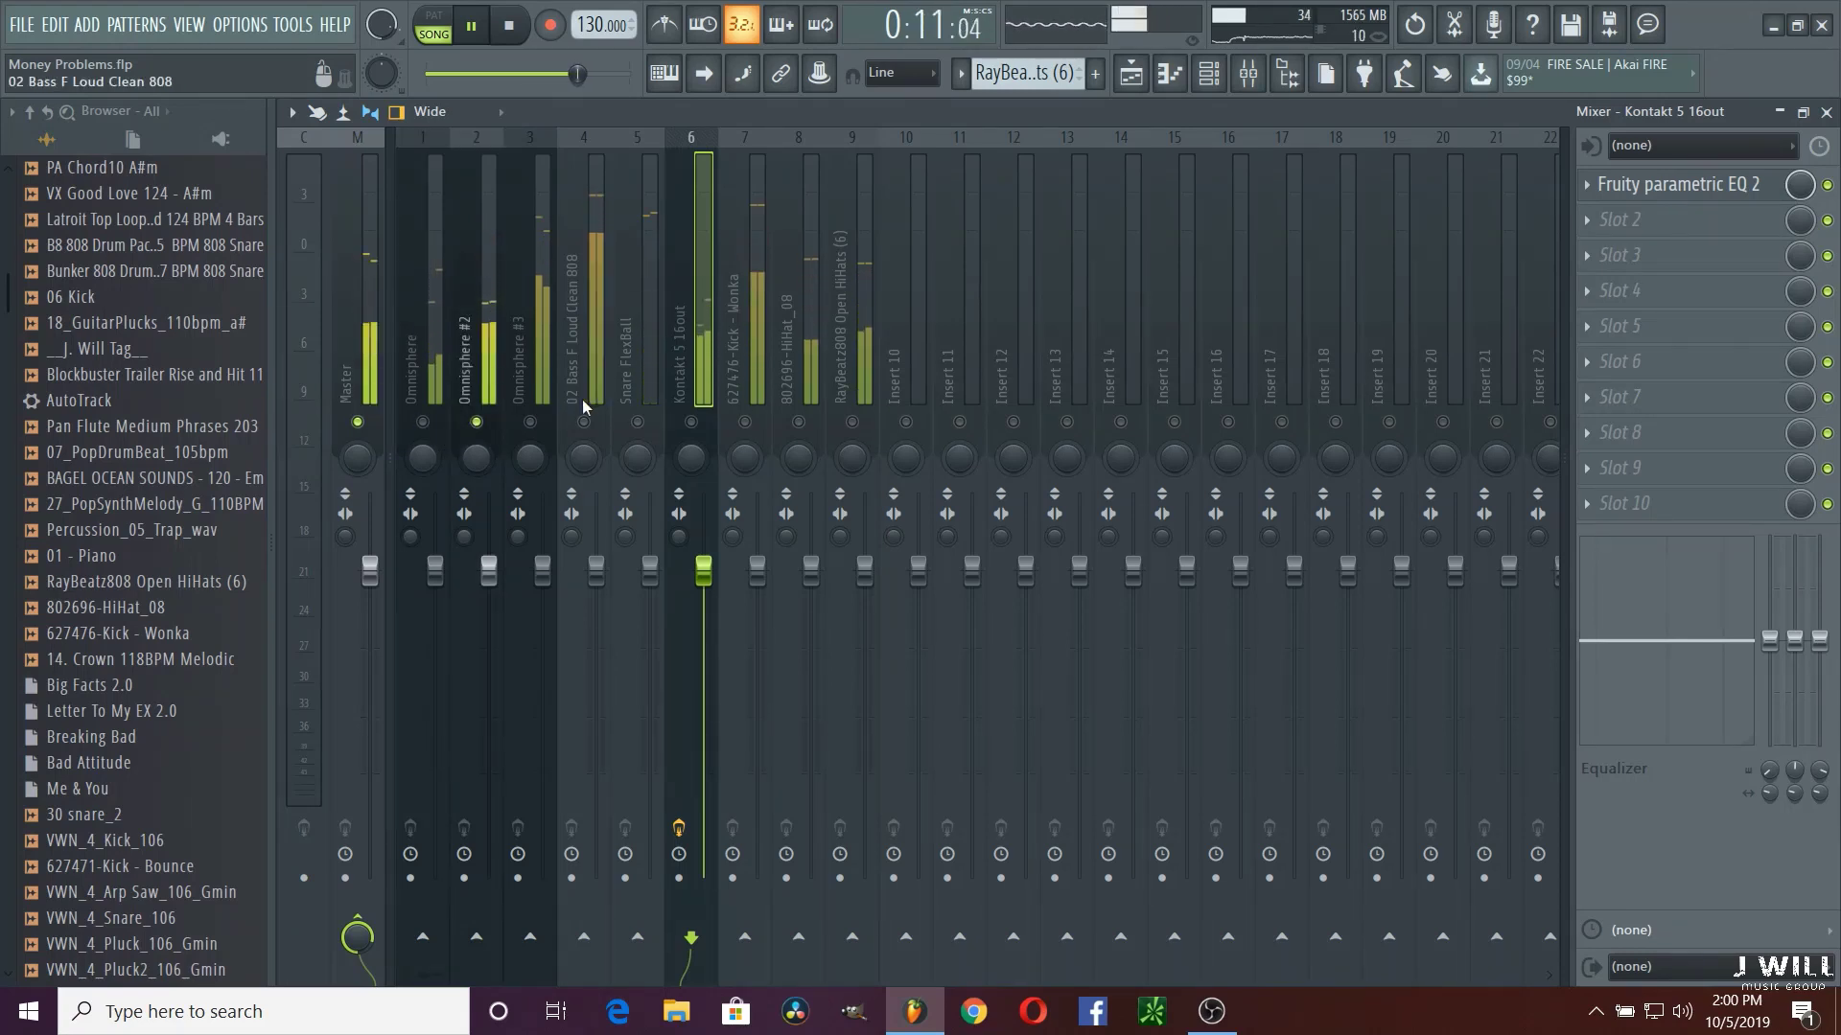
pyautogui.click(491, 320)
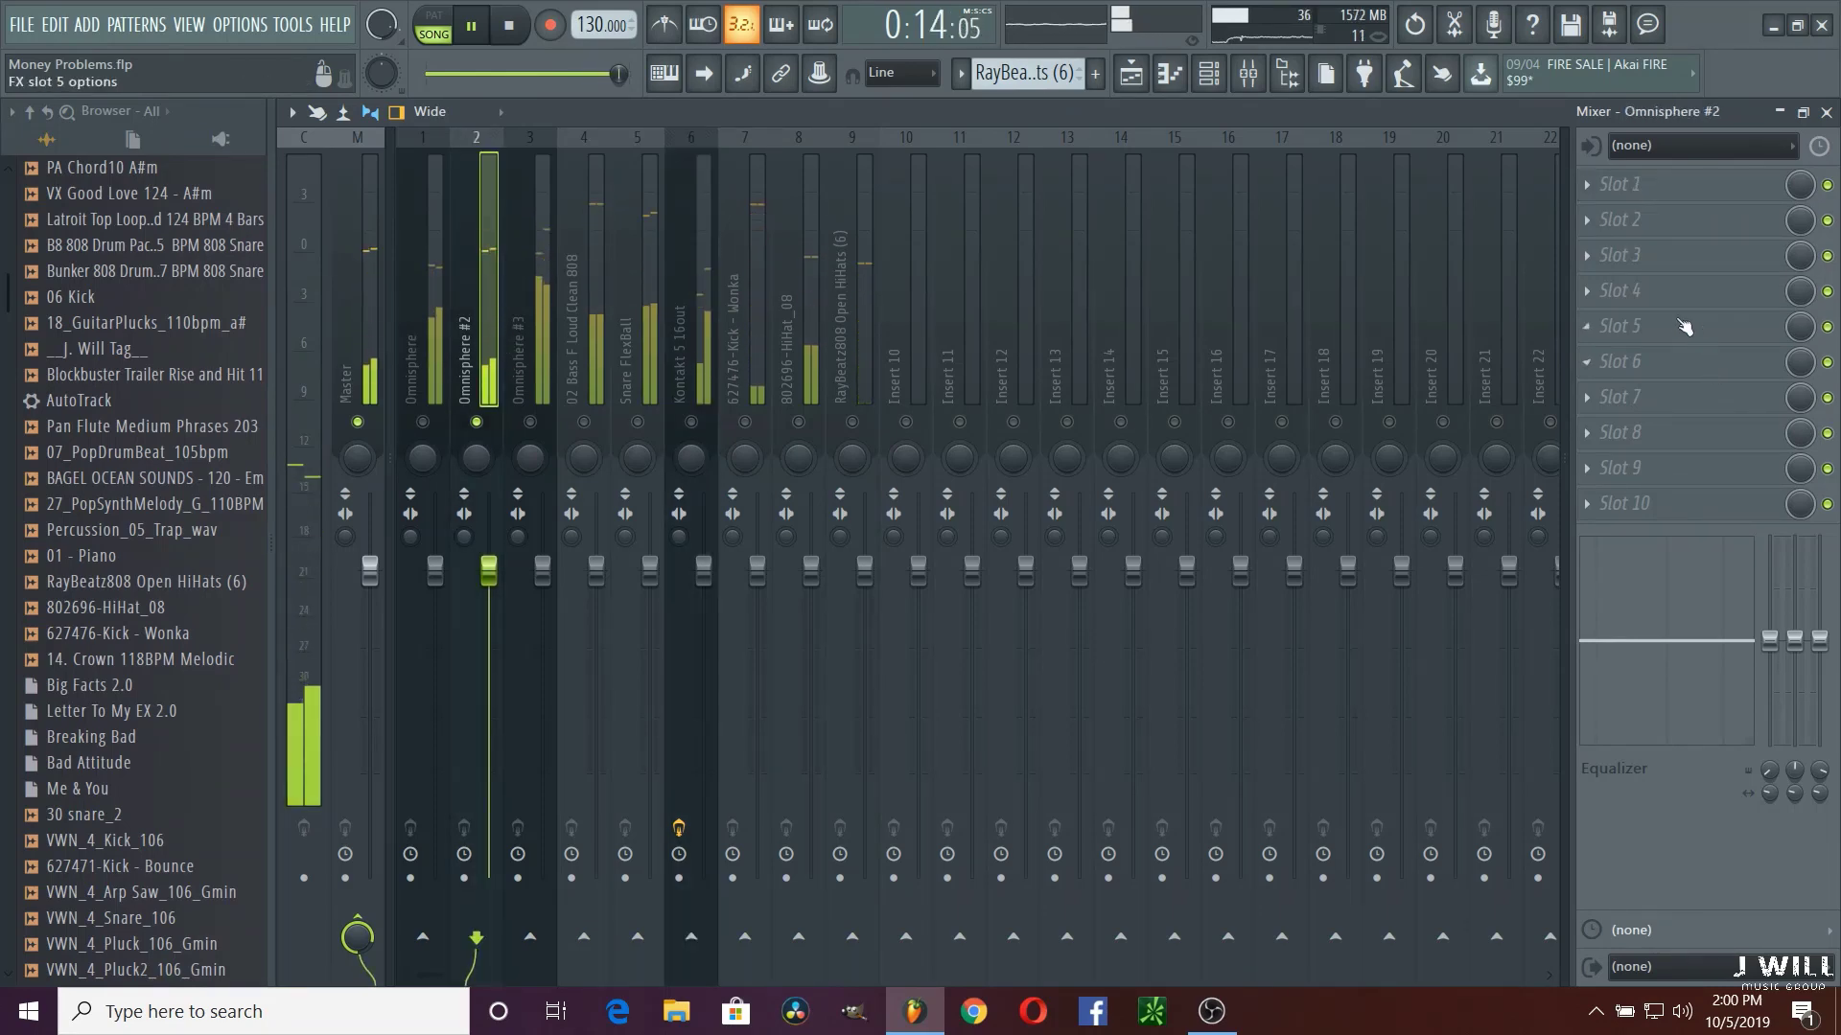
pyautogui.click(1588, 184)
pyautogui.click(1492, 217)
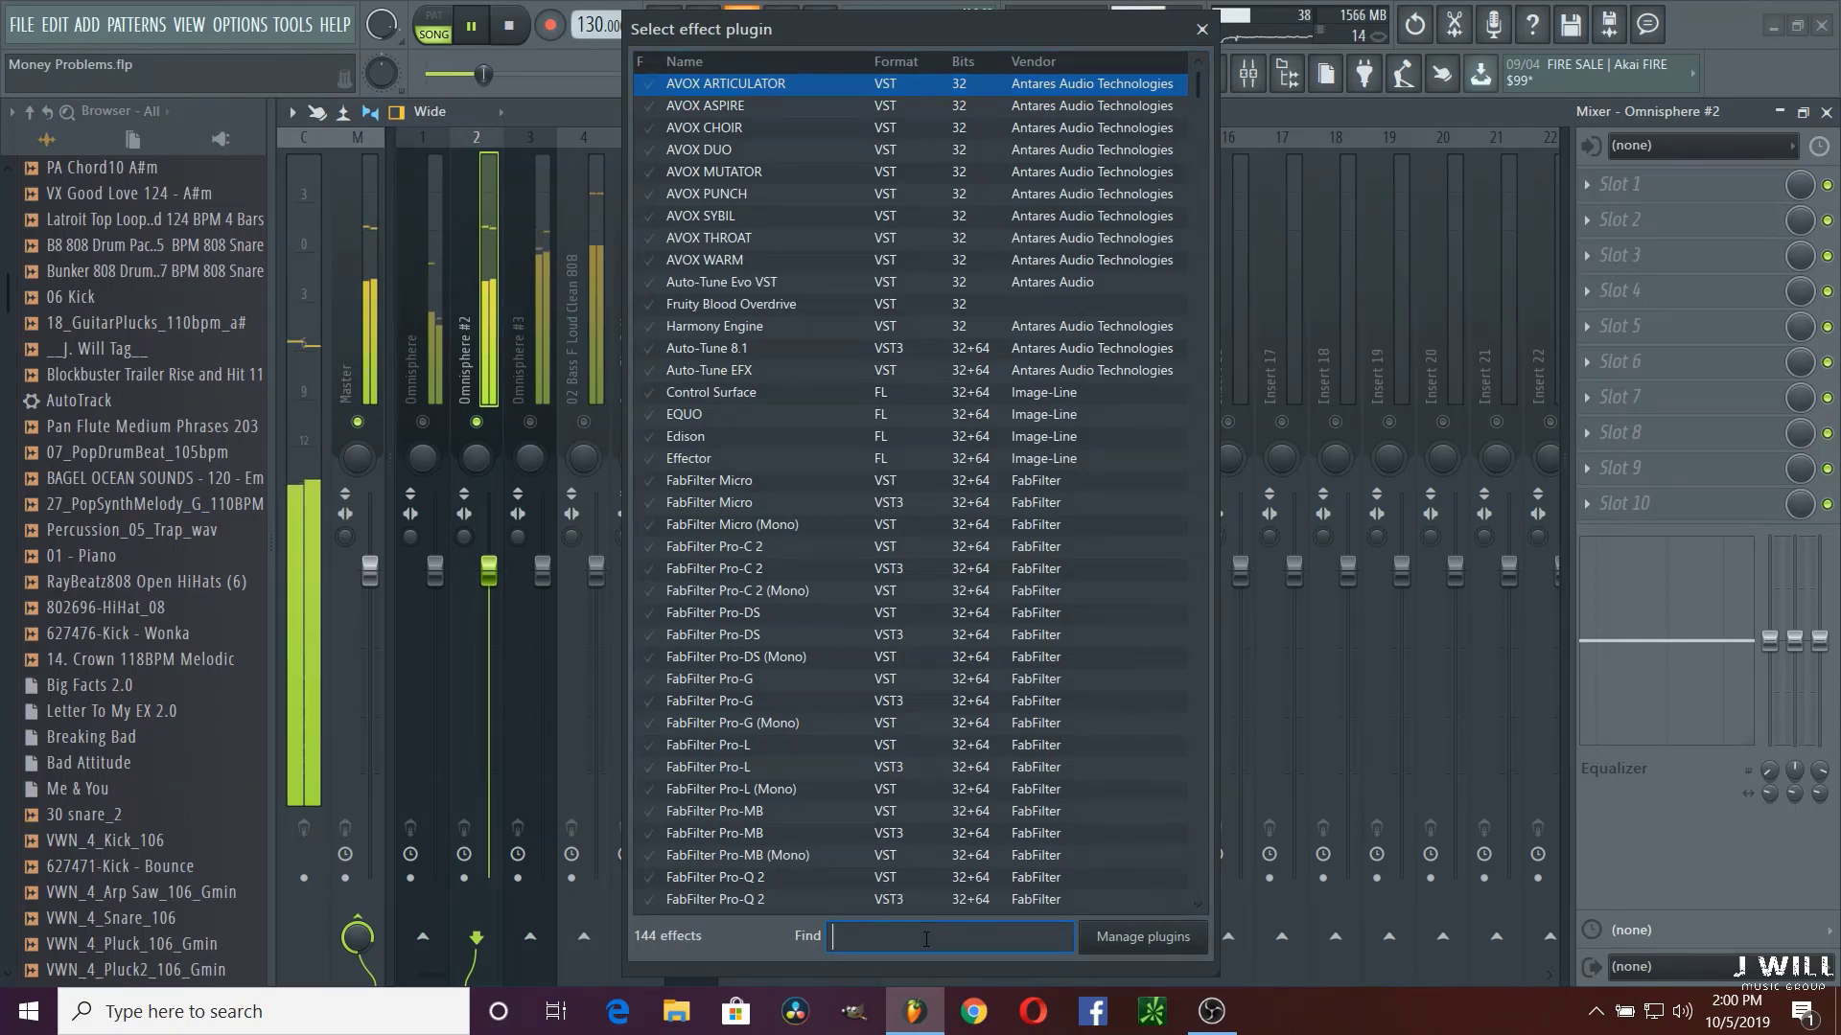
pyautogui.write('eq')
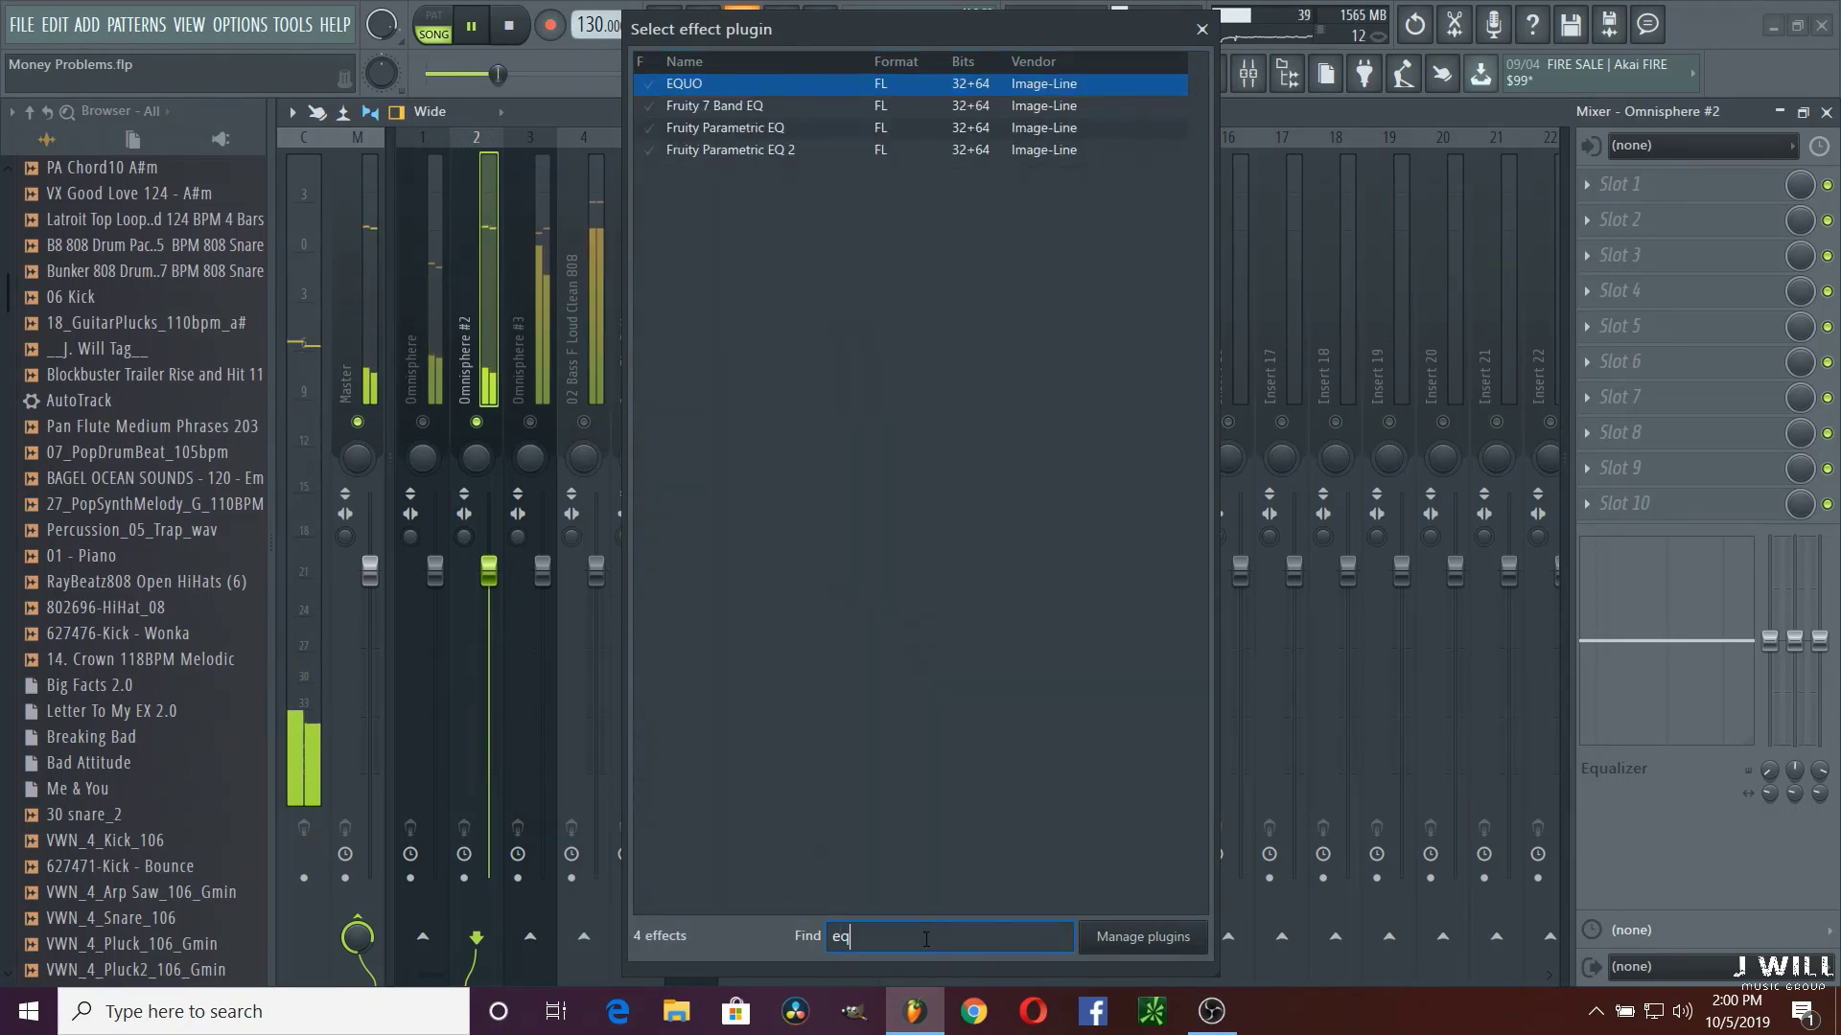
pyautogui.doubleClick(853, 151)
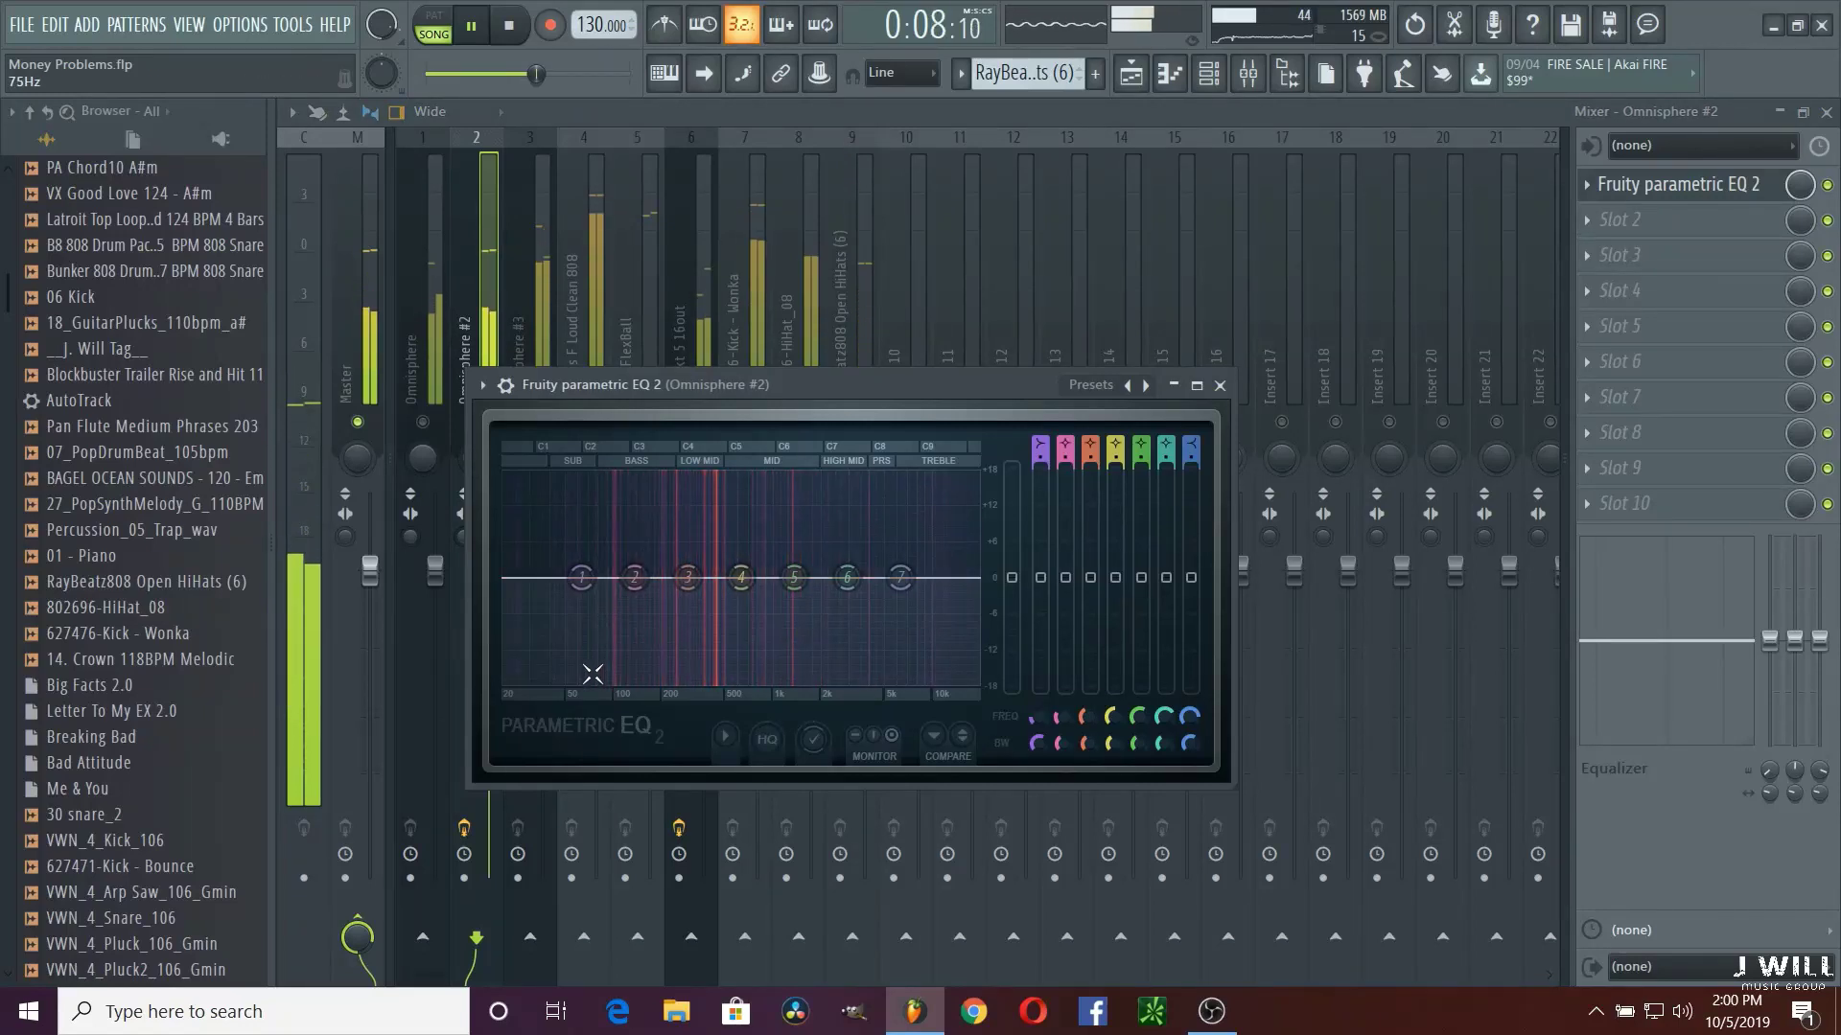
# Step: Make EQ band 1 on Omnisphere #2 a high pass with a steeper slope and raise its cutoff to just below band 2
pyautogui.scroll(-3, 1041, 448)
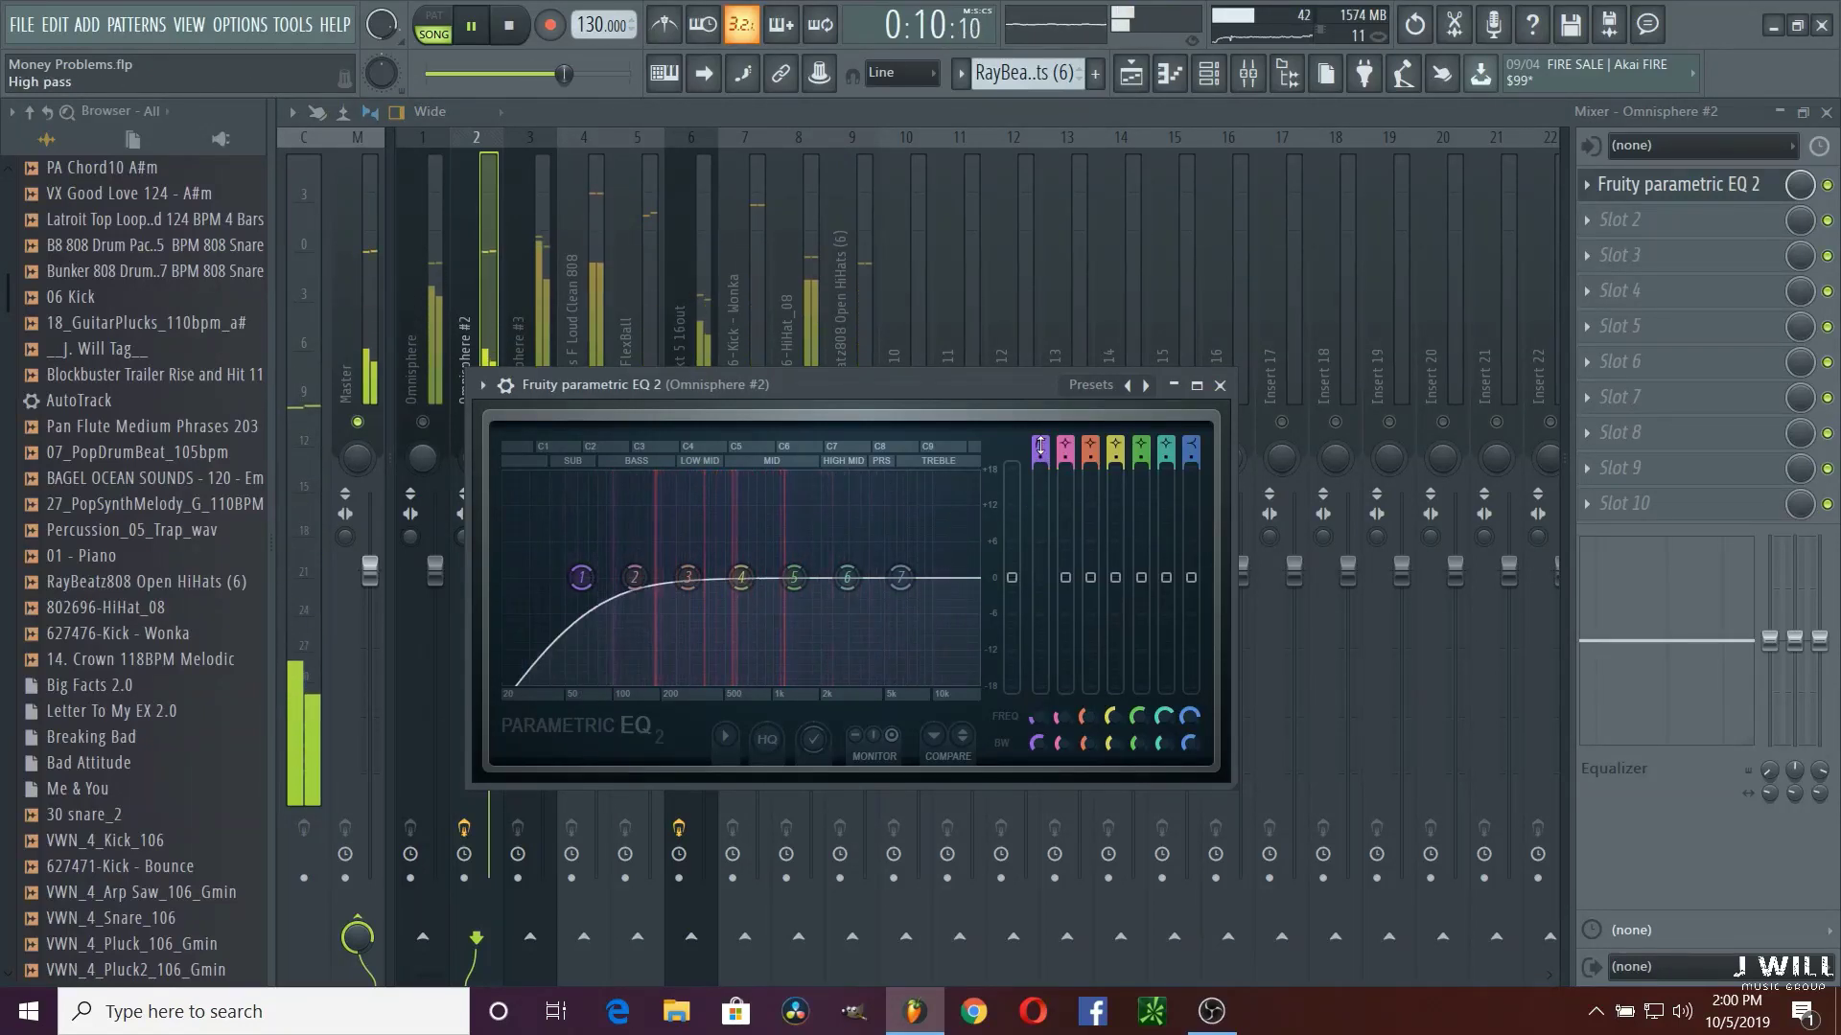
pyautogui.scroll(-1, 1040, 448)
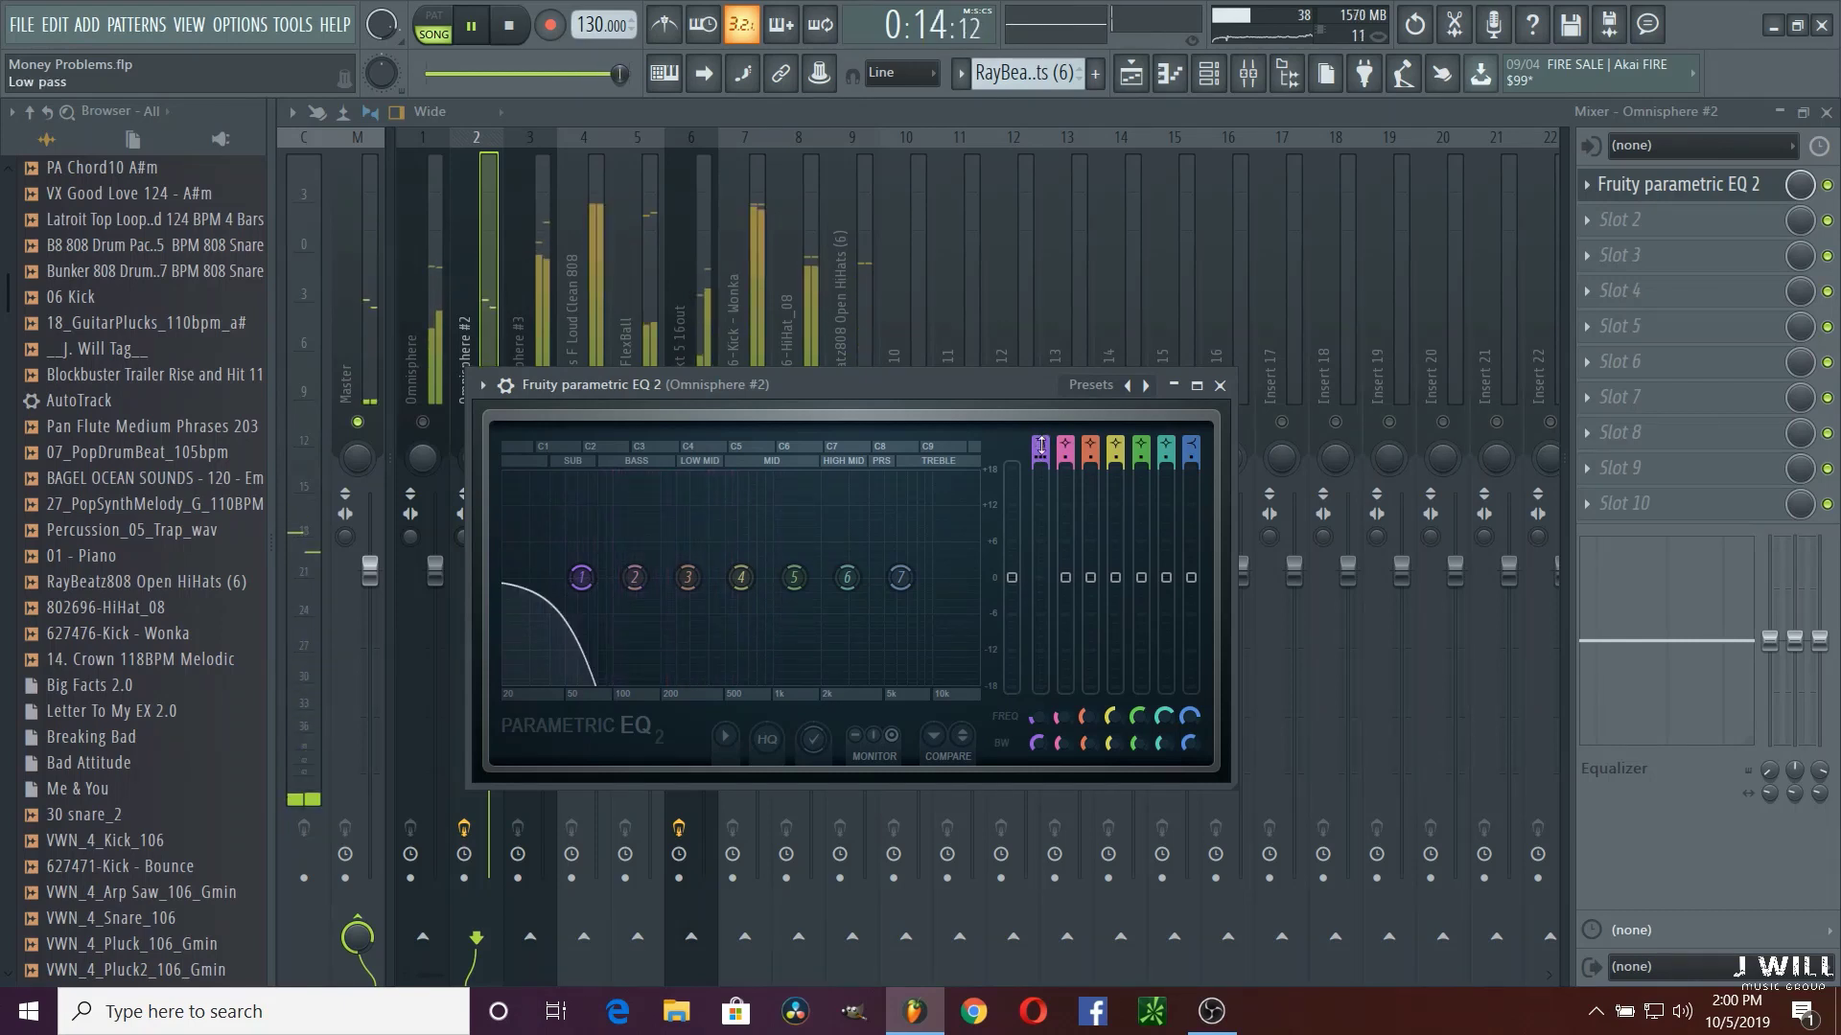
pyautogui.scroll(-1, 1040, 446)
pyautogui.scroll(-1, 1045, 461)
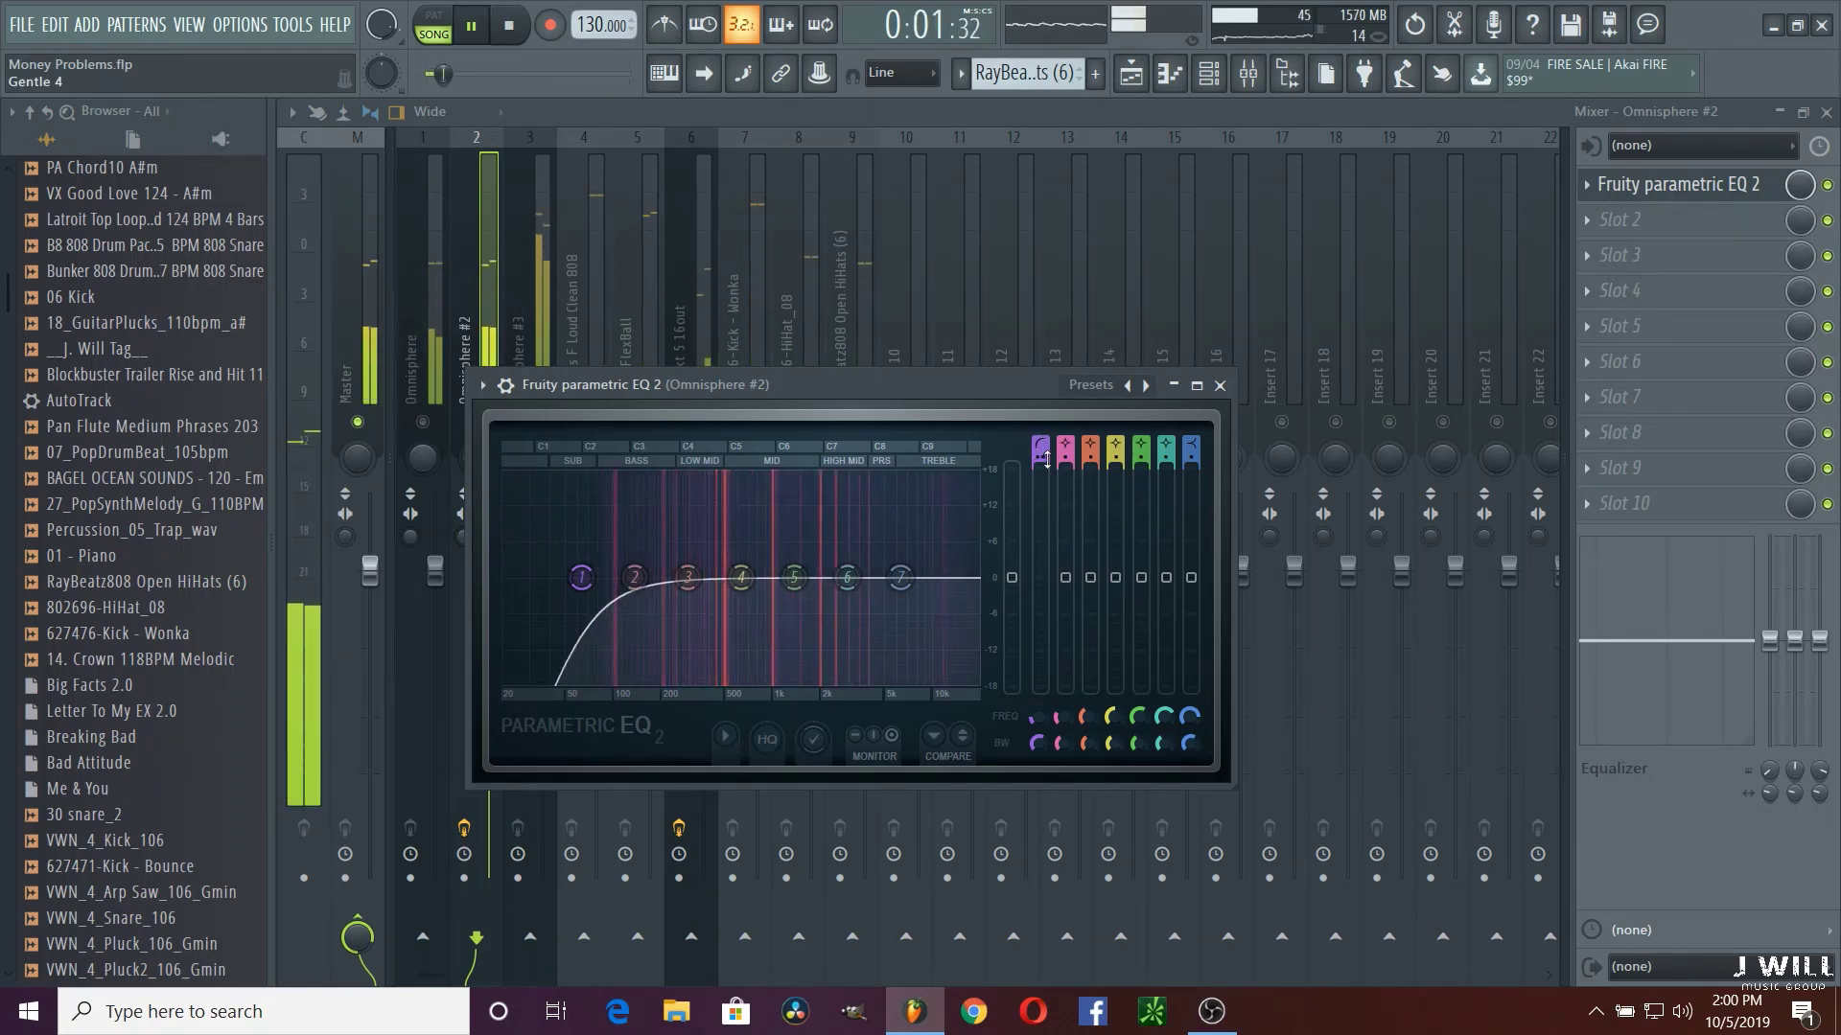
pyautogui.moveTo(581, 576); pyautogui.dragTo(617, 577)
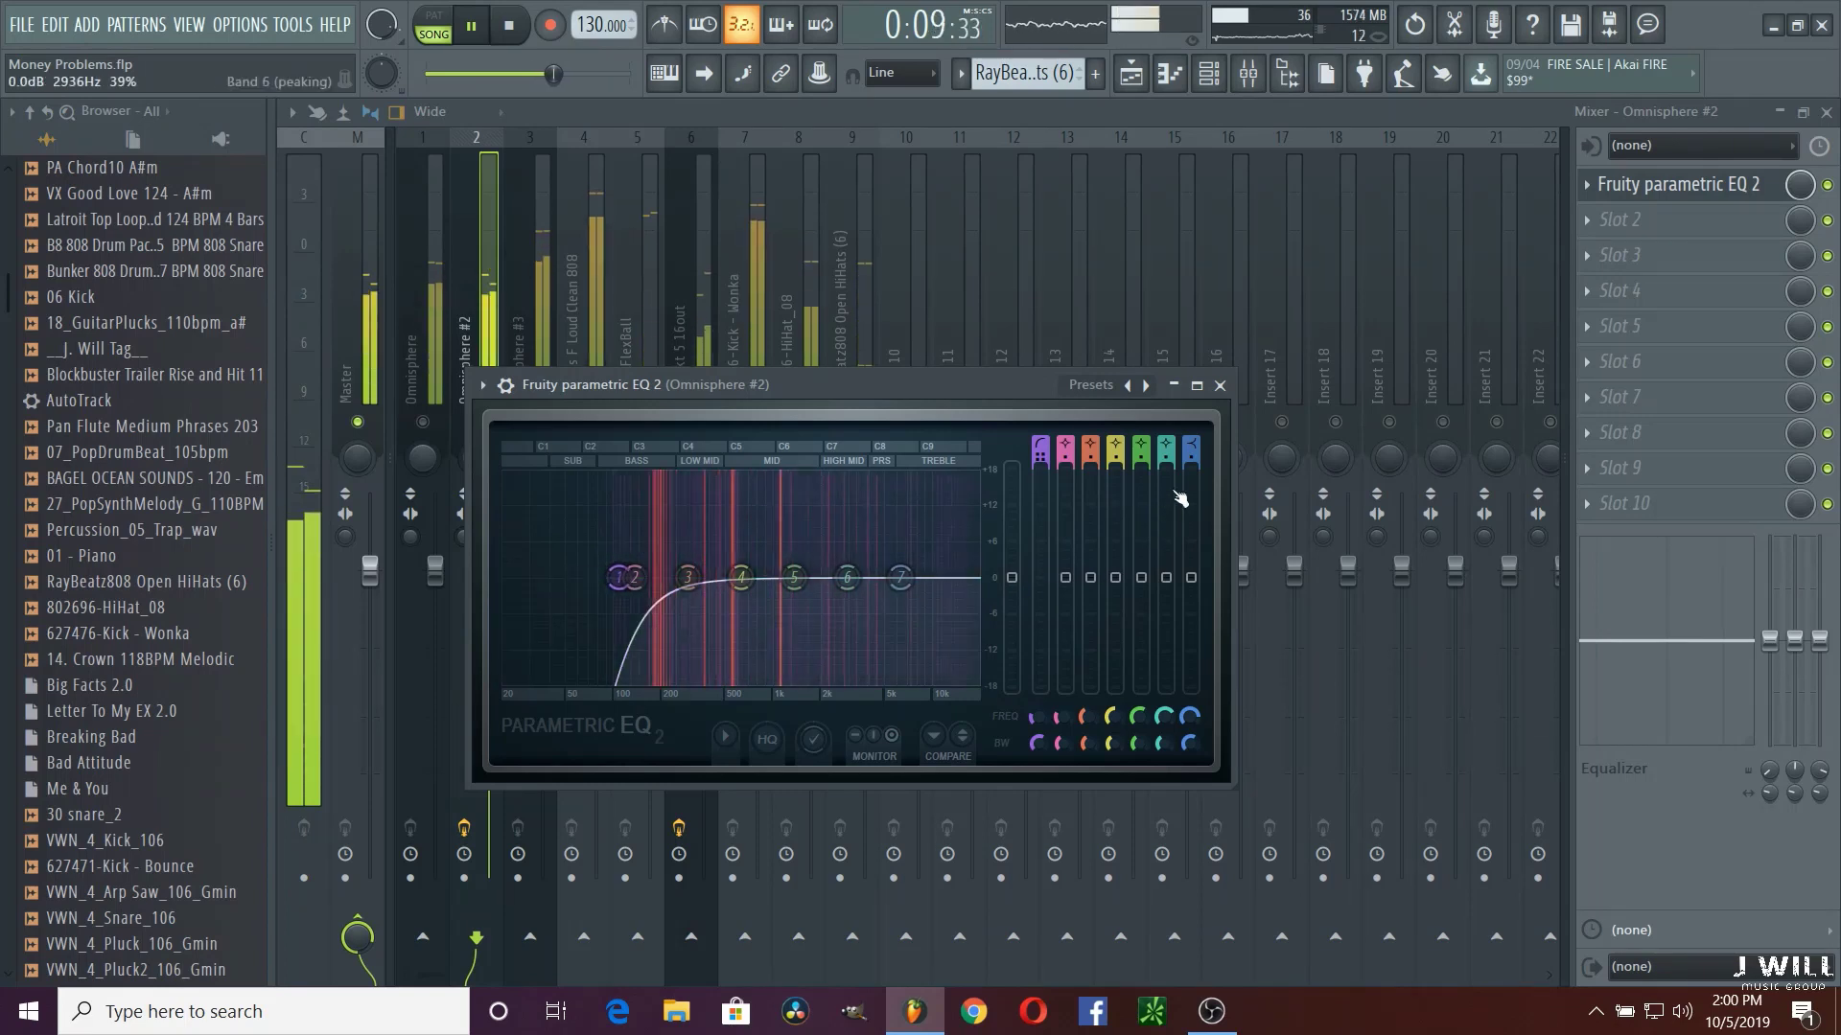
# Step: Make EQ band 7 on Omnisphere #2 a Steep 8 low pass, raise its cutoff to above 10 kHz, and close the EQ
pyautogui.scroll(-2, 1191, 449)
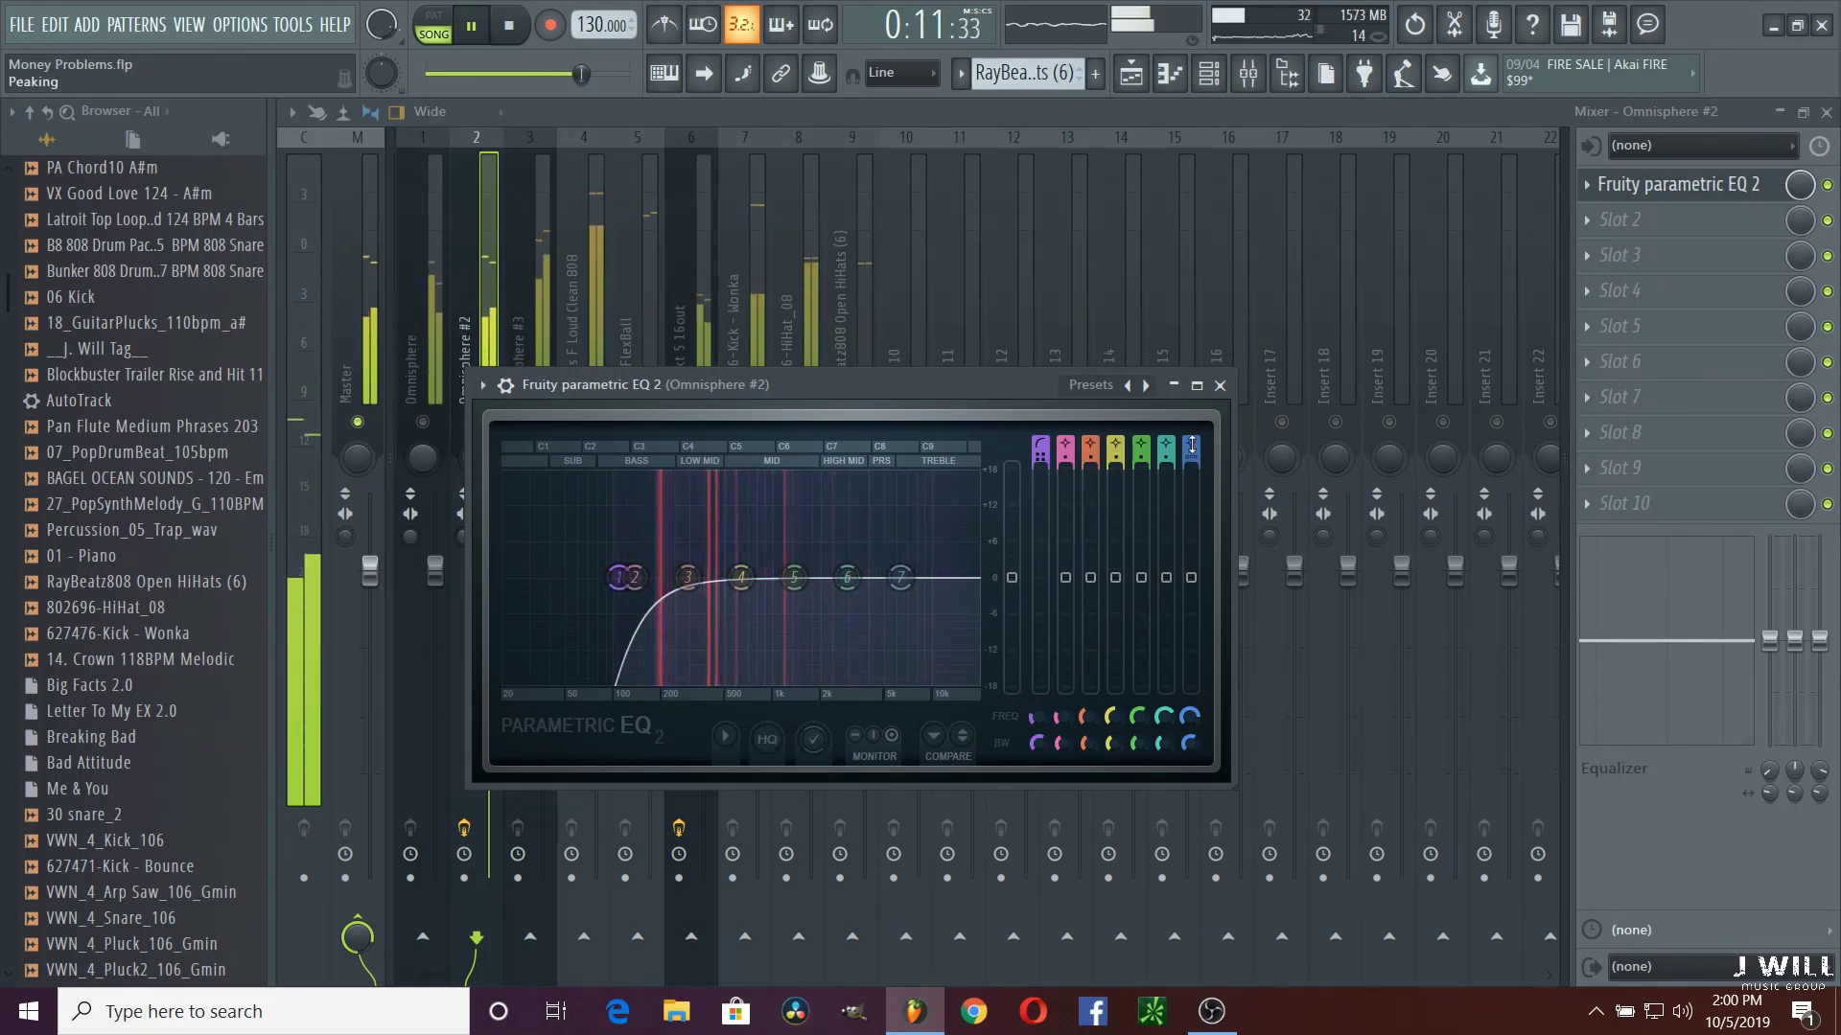
pyautogui.scroll(4, 1191, 448)
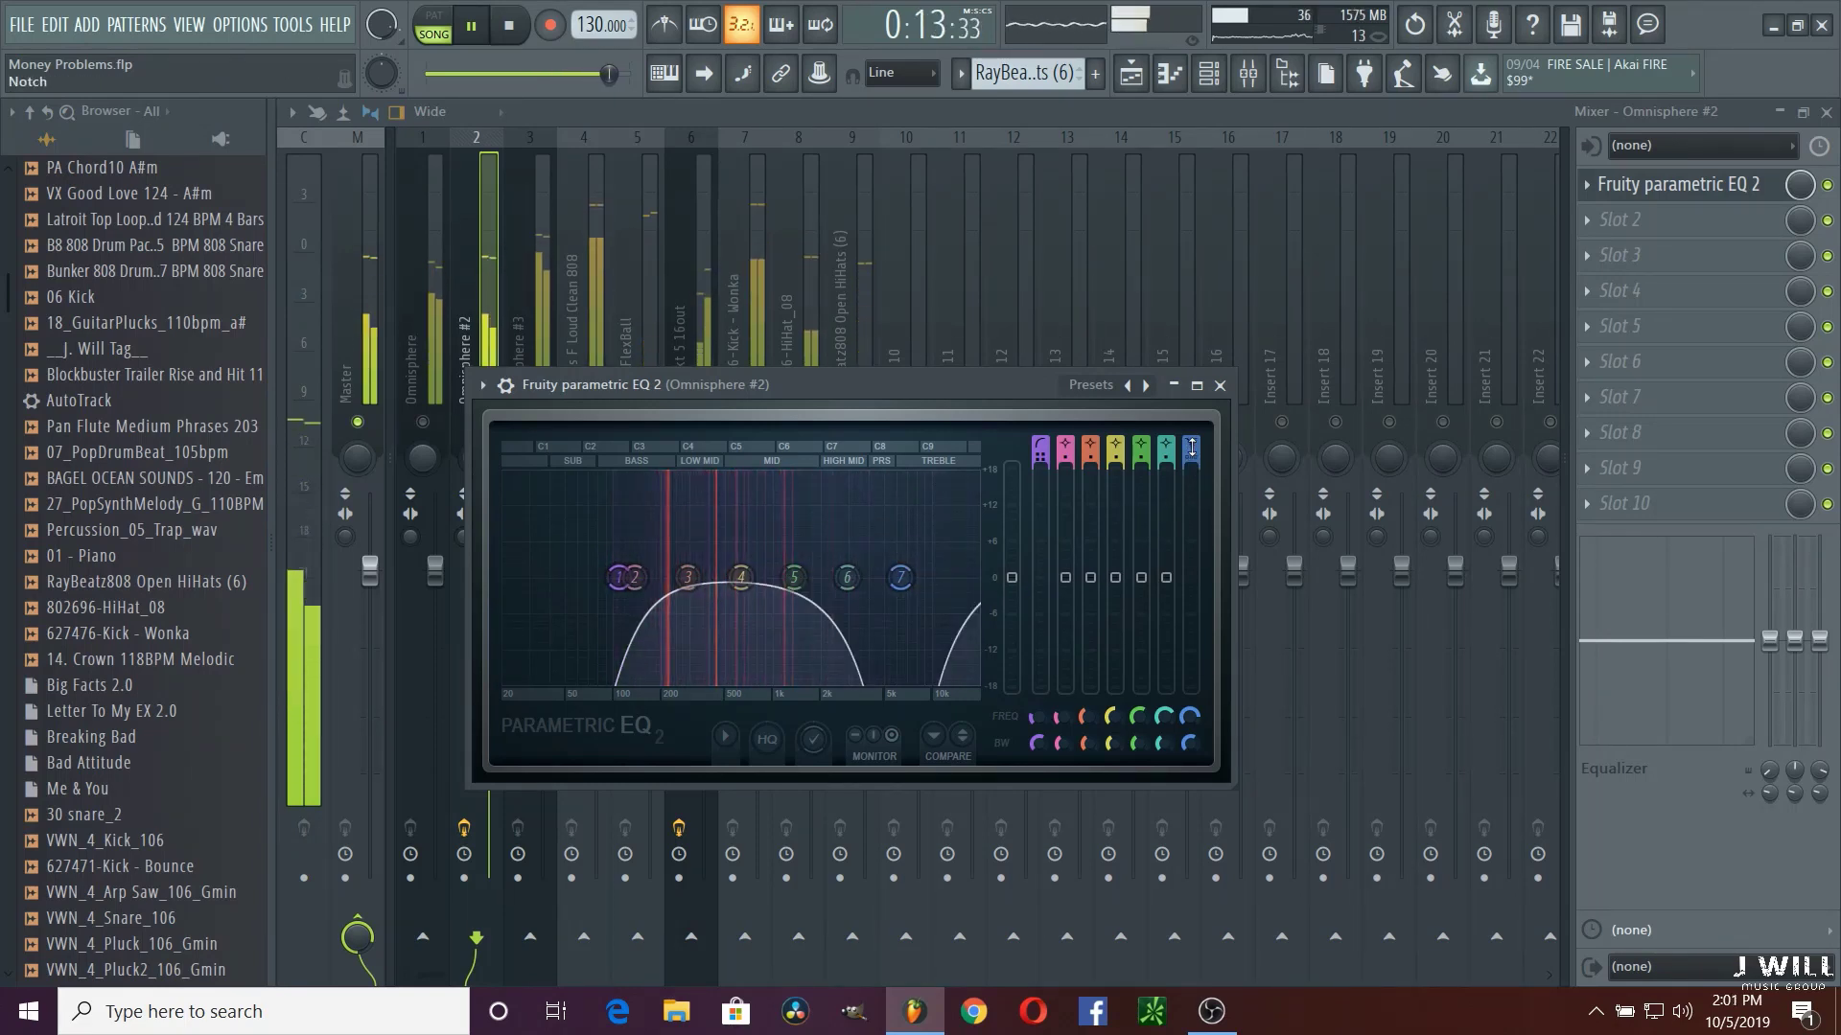
pyautogui.scroll(1, 1192, 448)
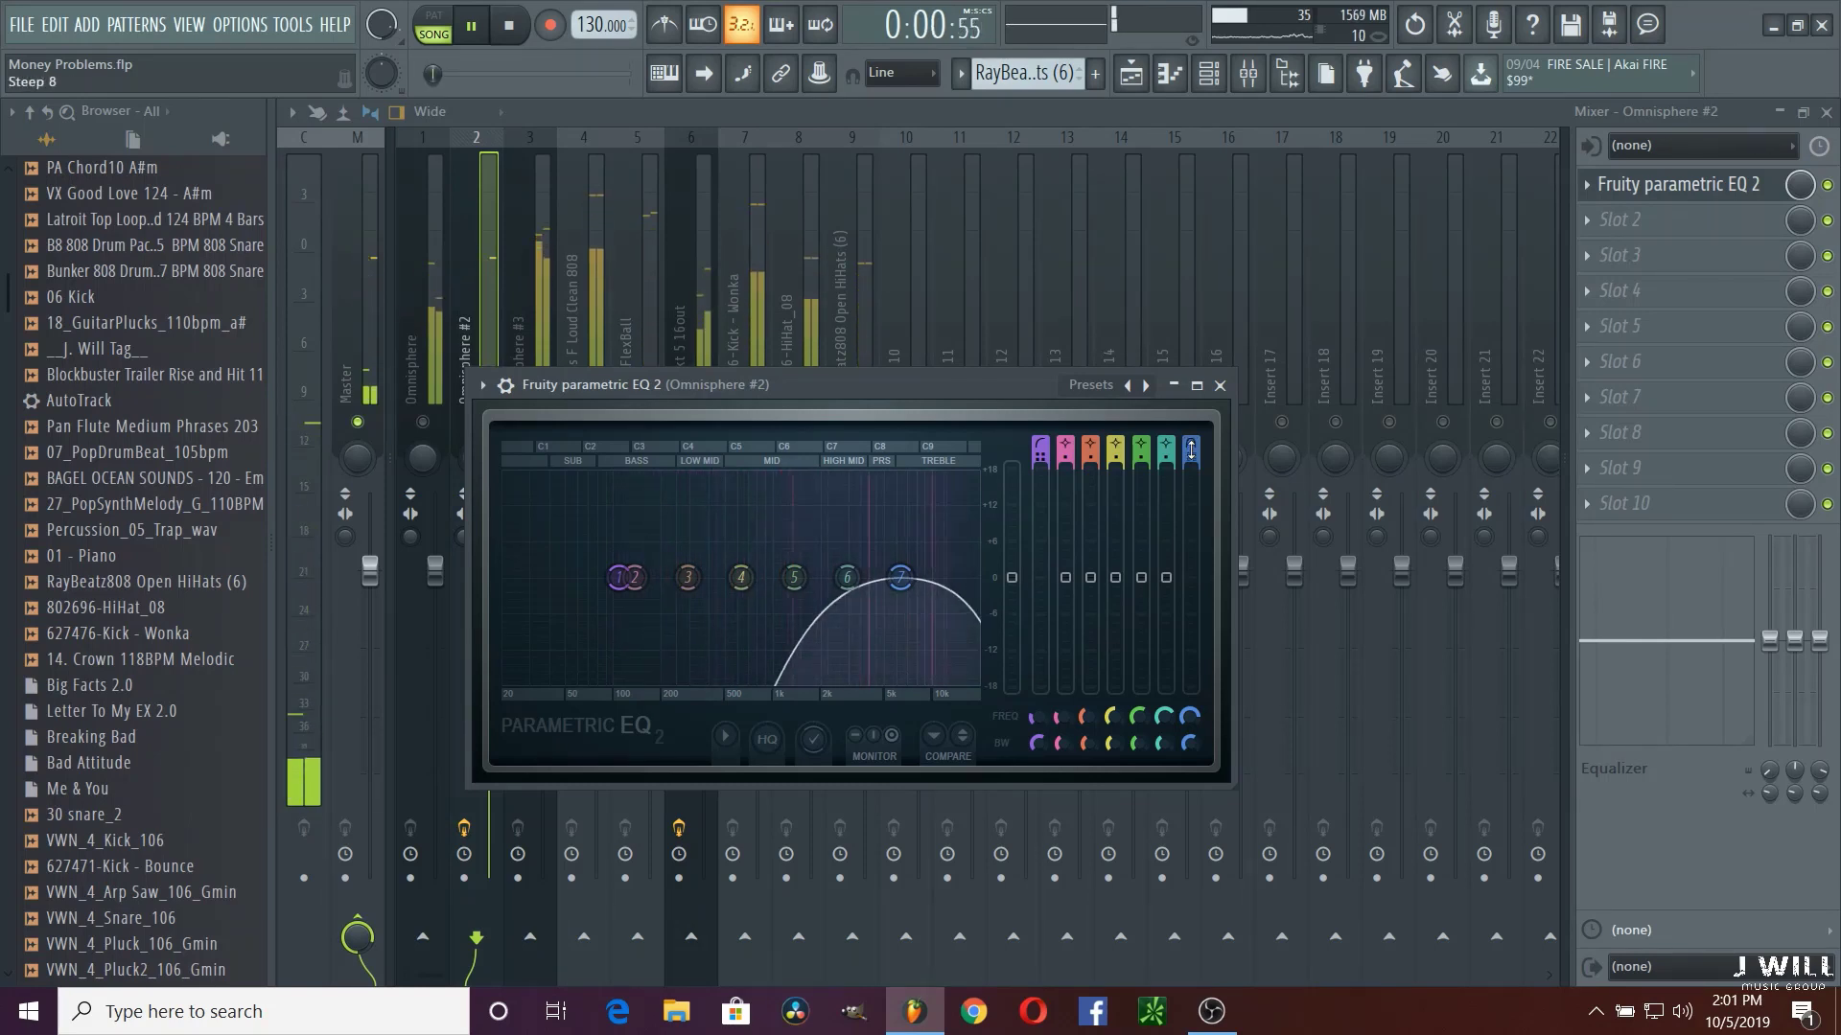
pyautogui.scroll(1, 1191, 449)
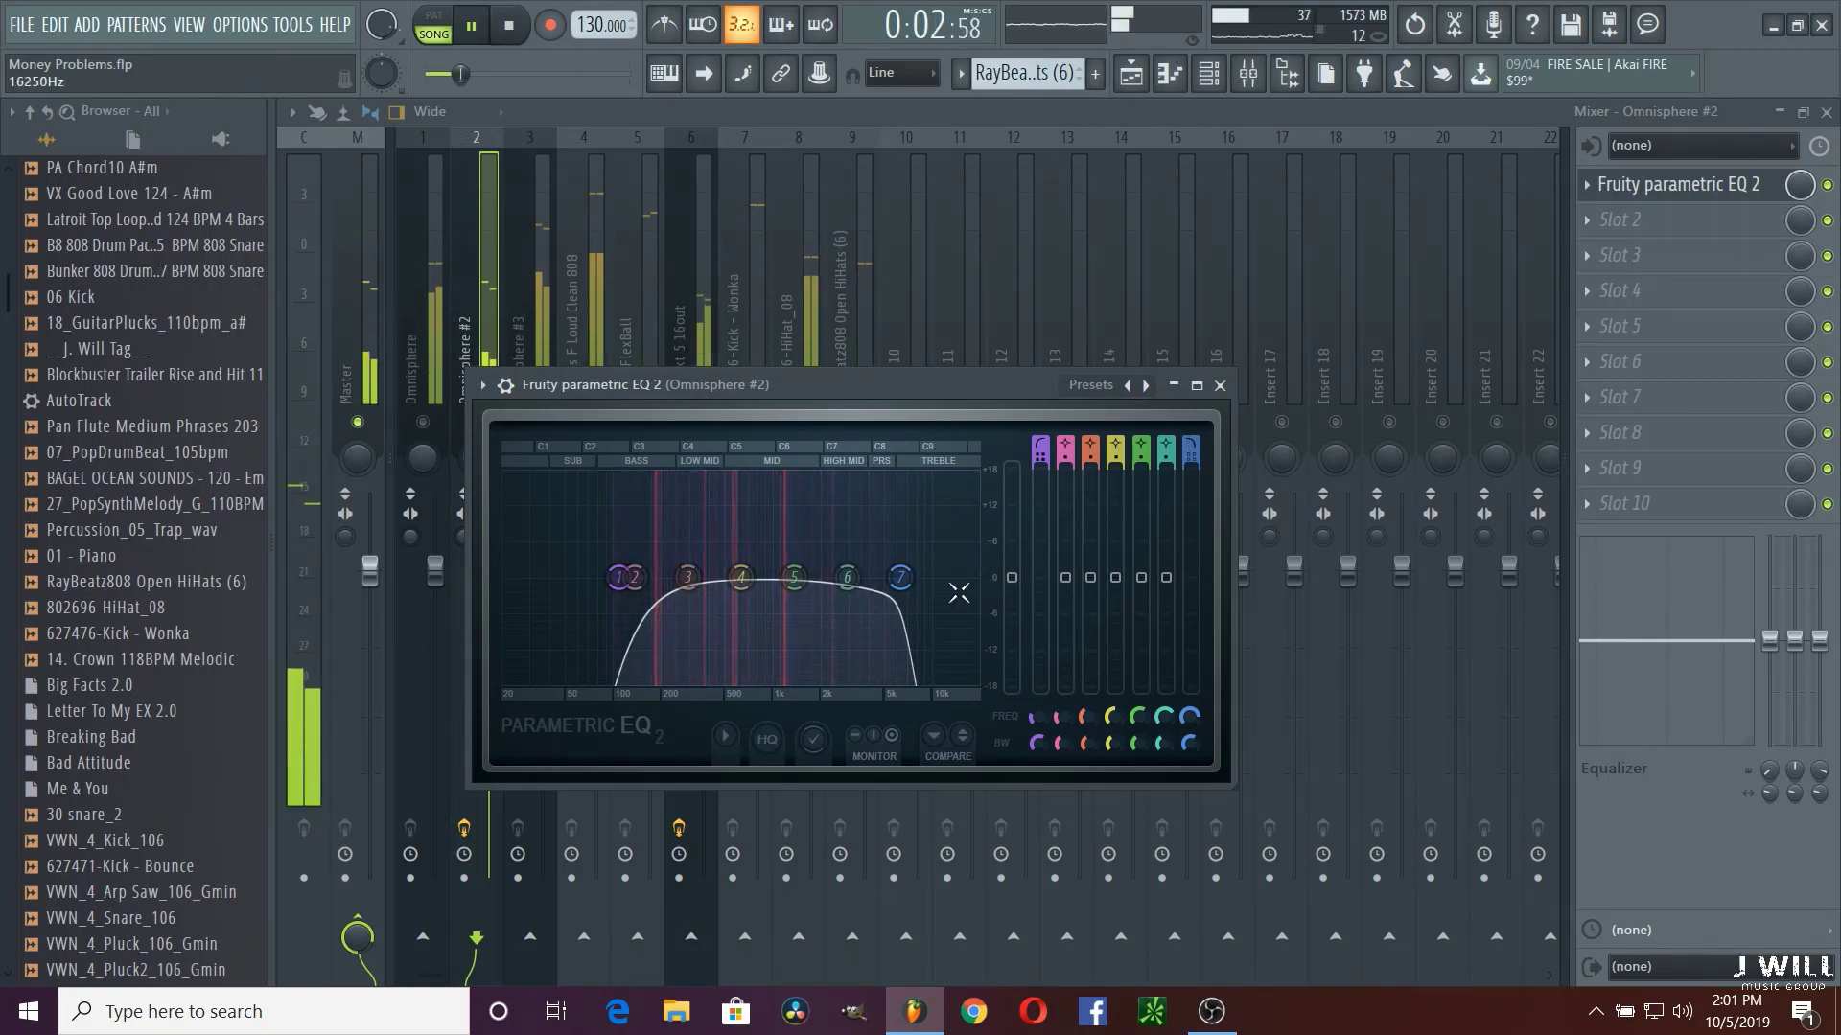
pyautogui.moveTo(903, 584); pyautogui.dragTo(949, 577)
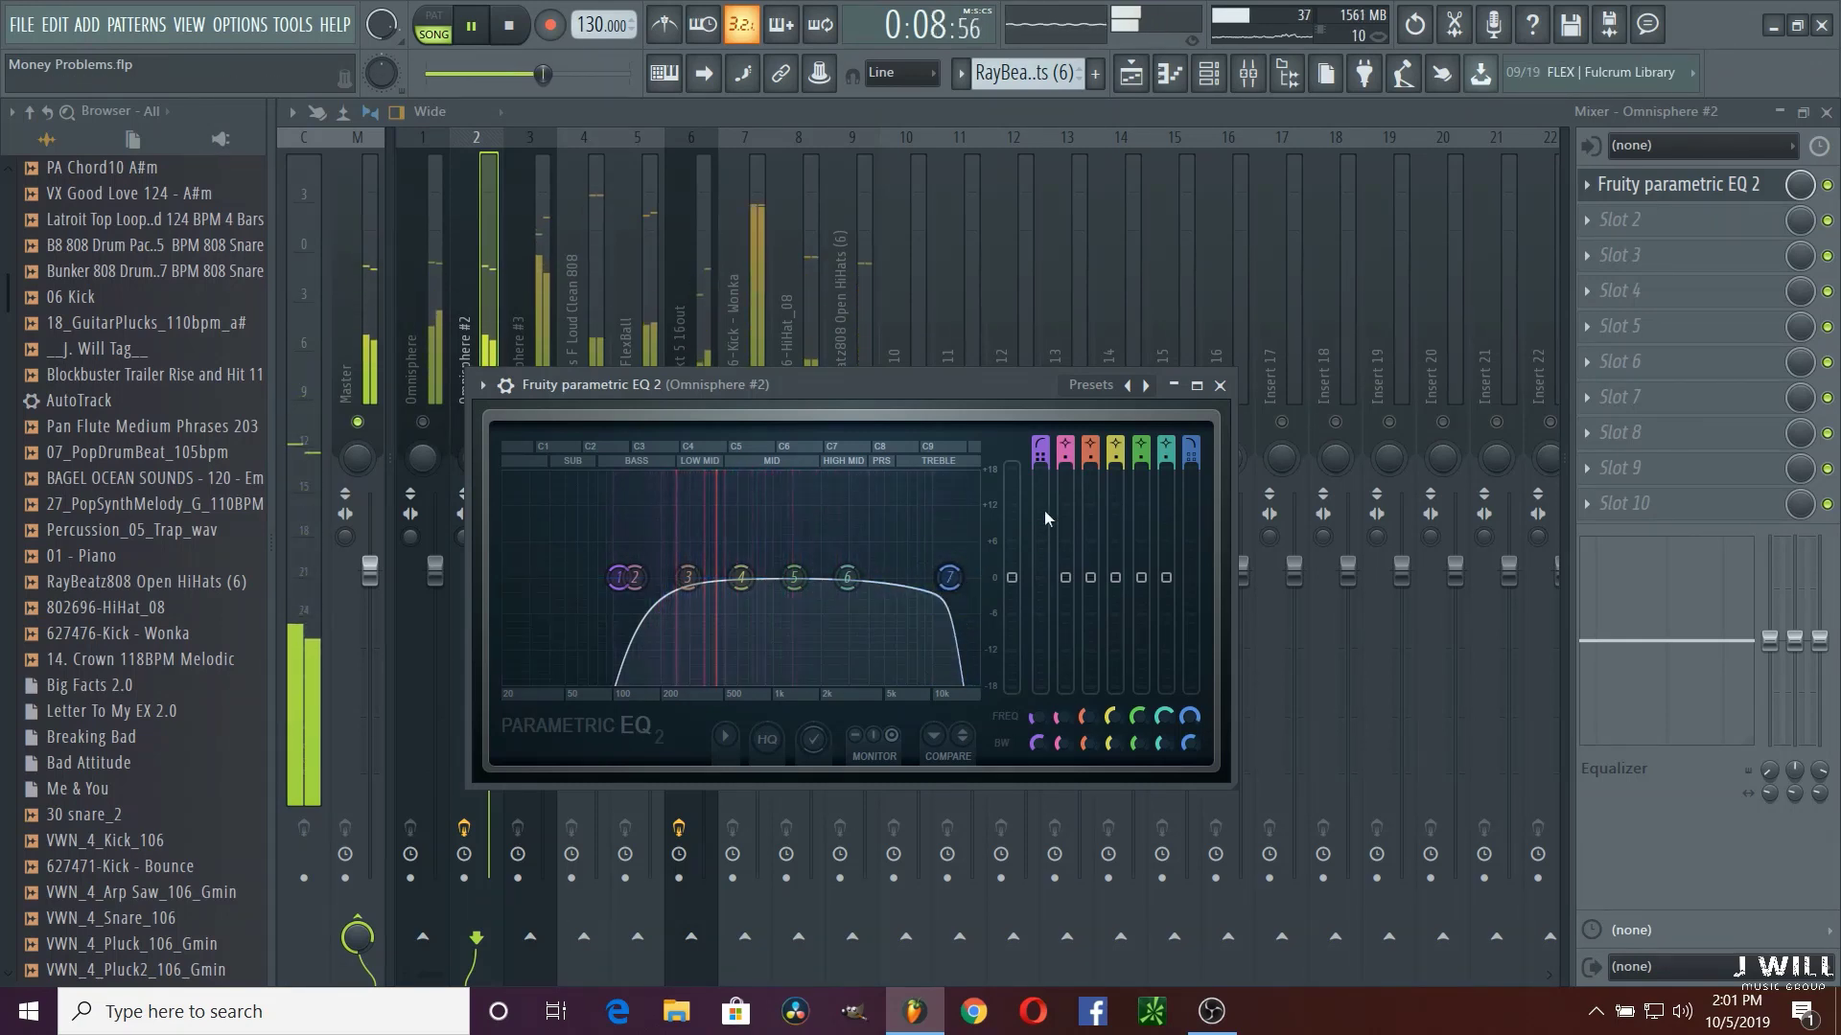
pyautogui.click(1220, 385)
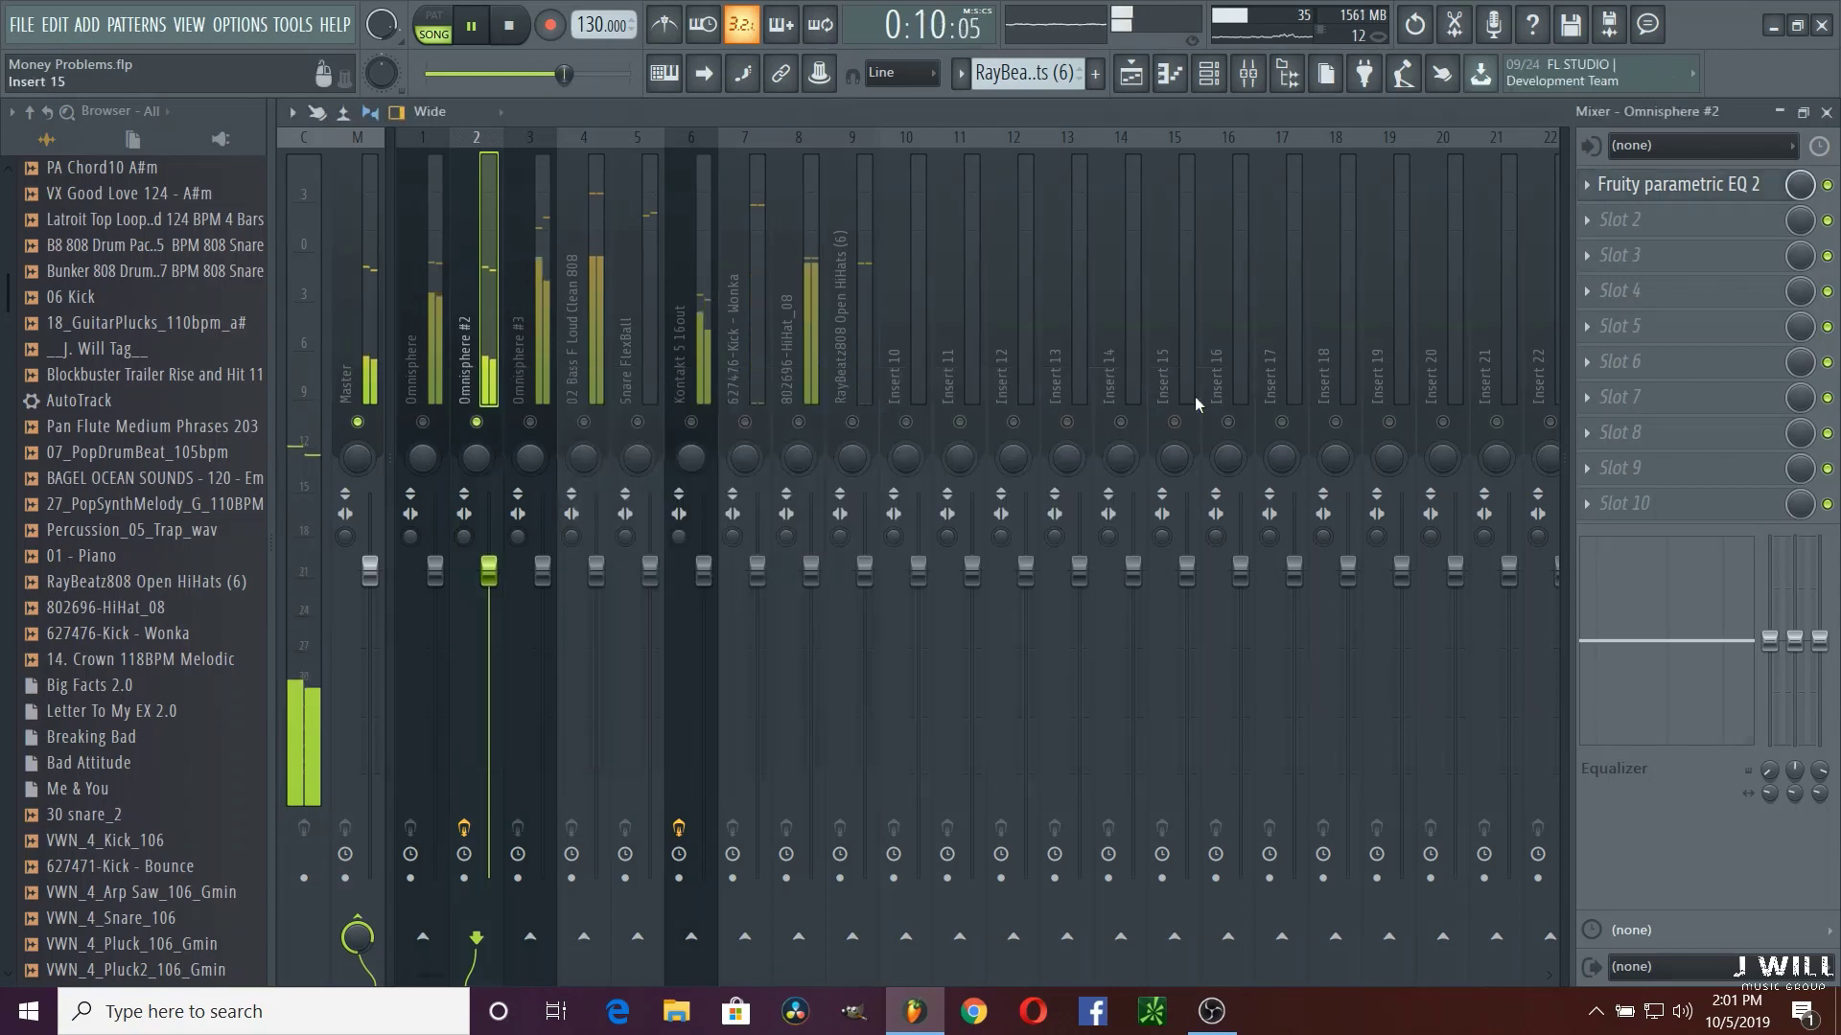
# Step: Solo the Omnisphere #3 mixer track and toggle its mute off and on to check its sound
pyautogui.rightClick(531, 422)
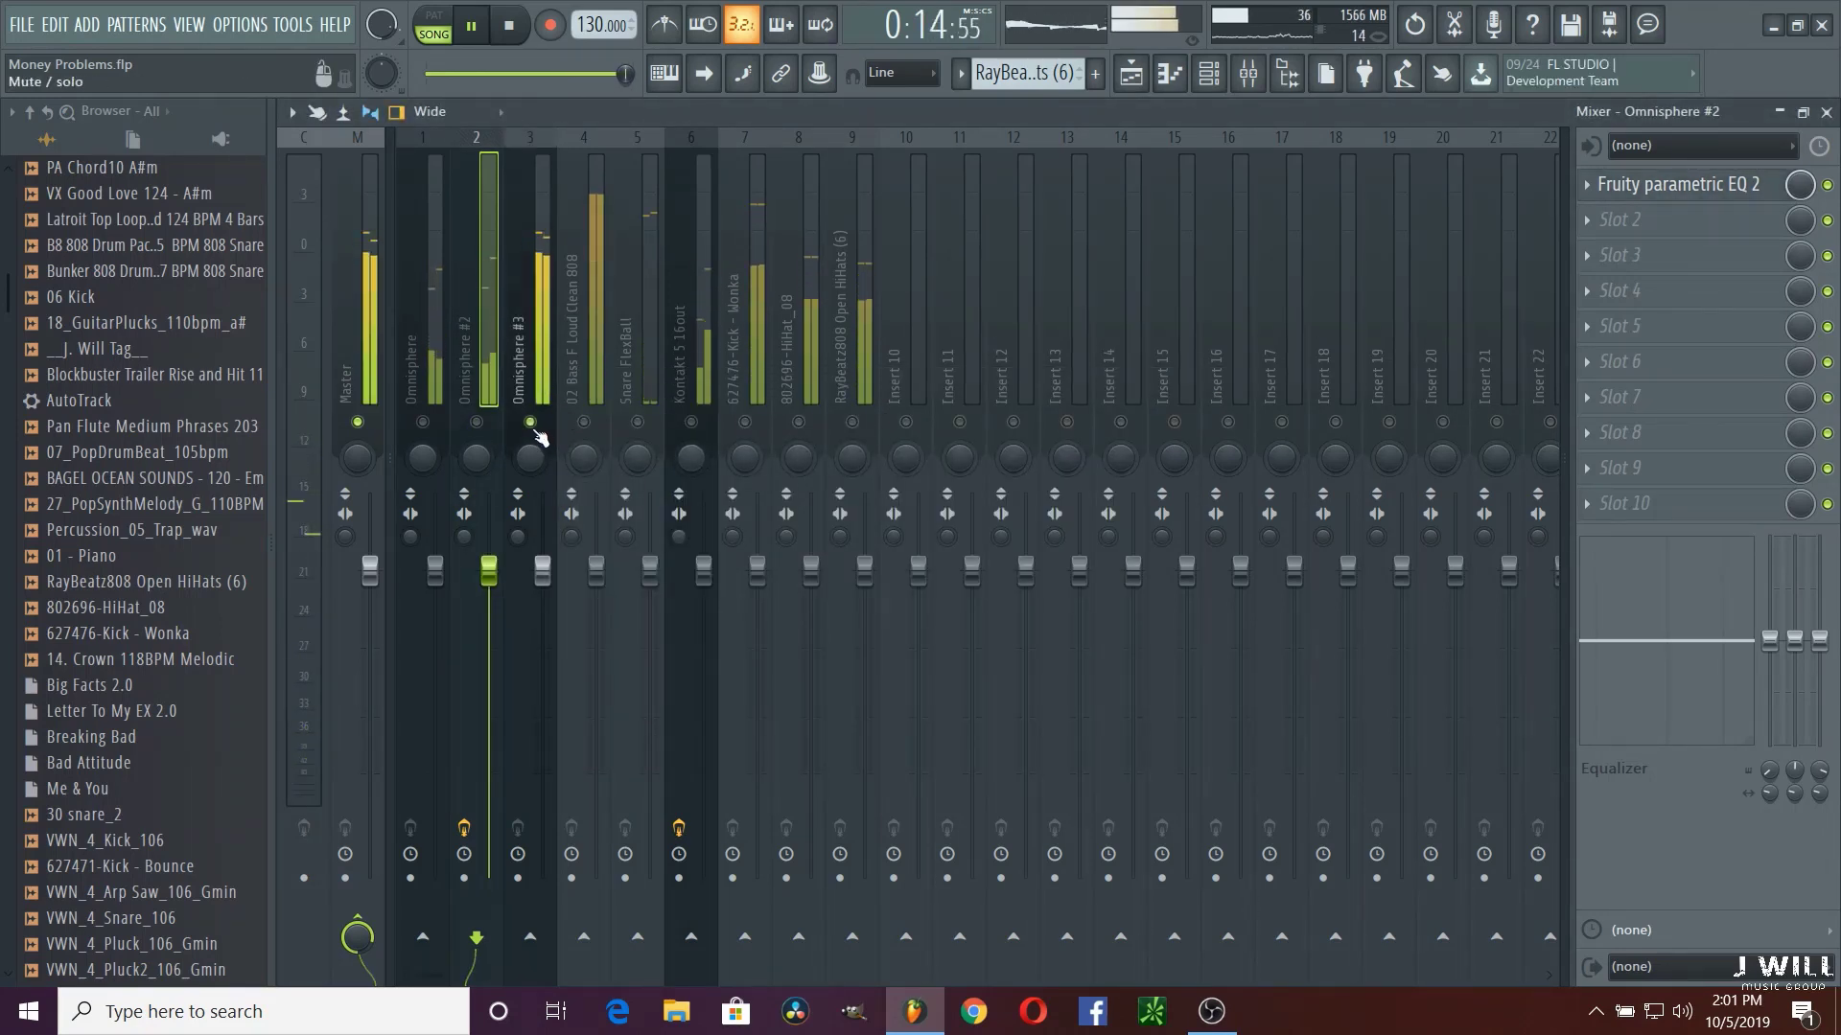
pyautogui.click(530, 422)
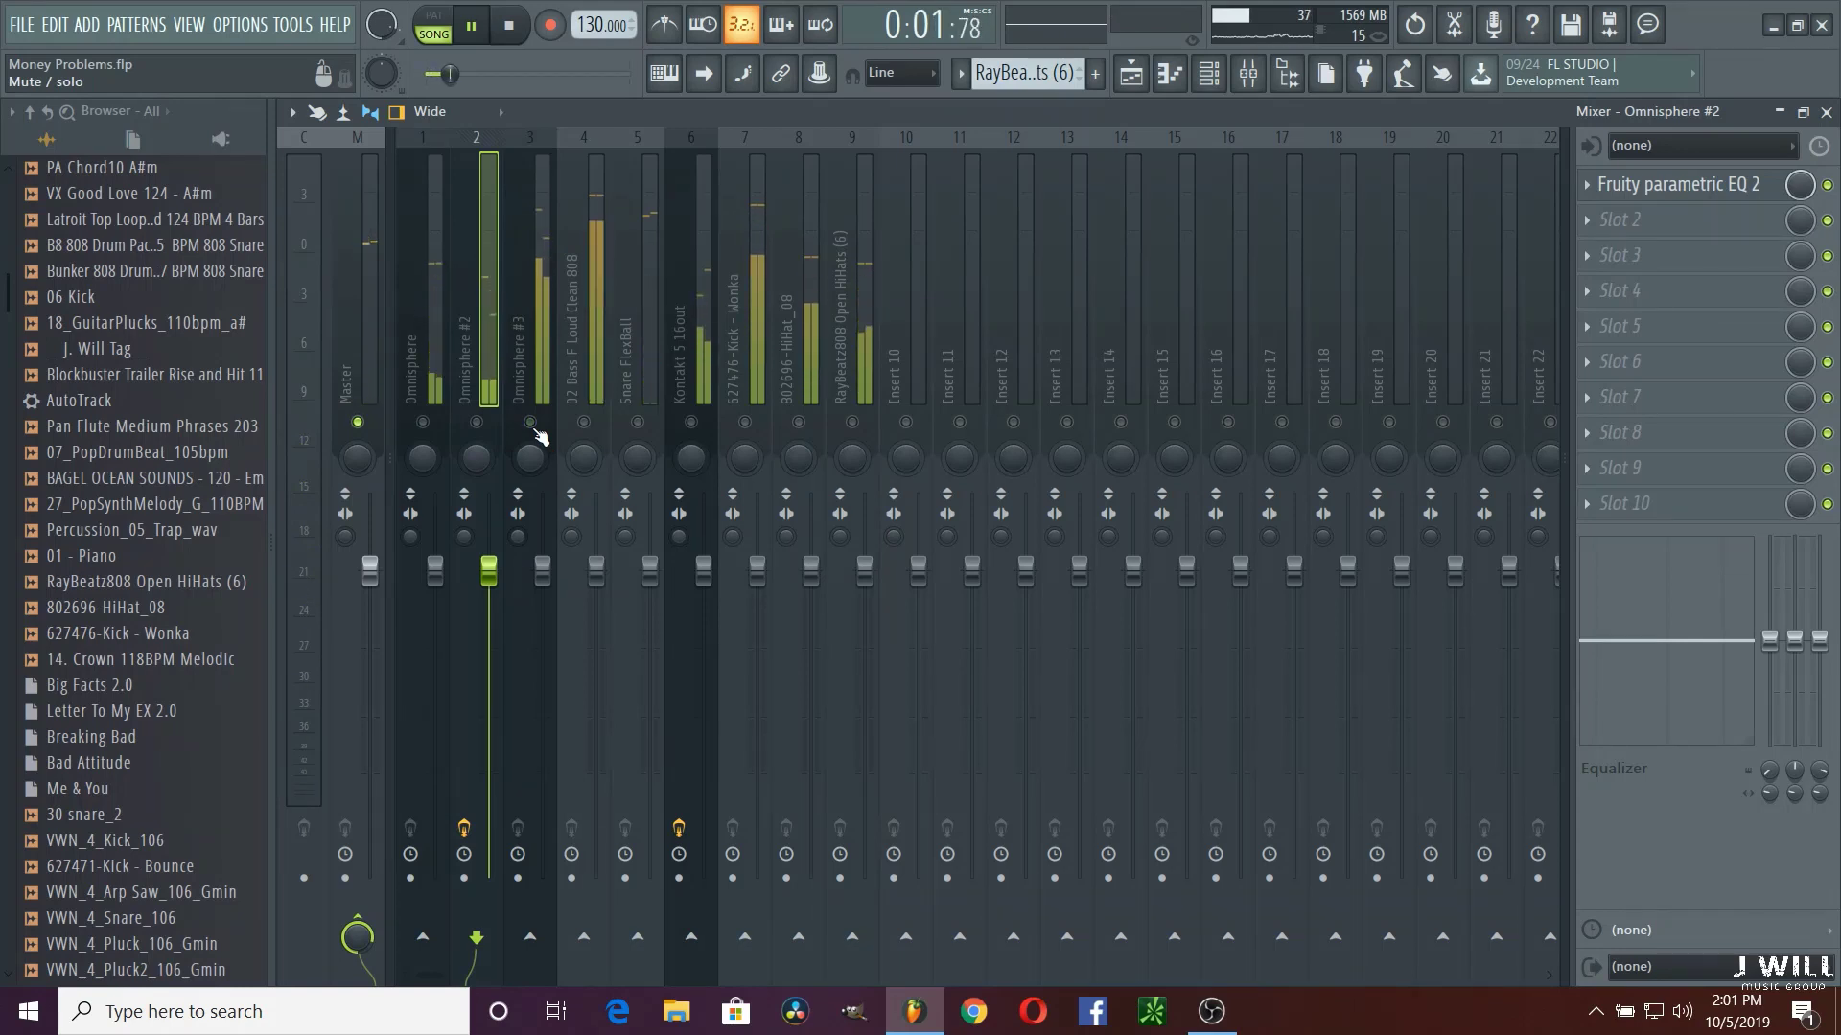
pyautogui.click(530, 421)
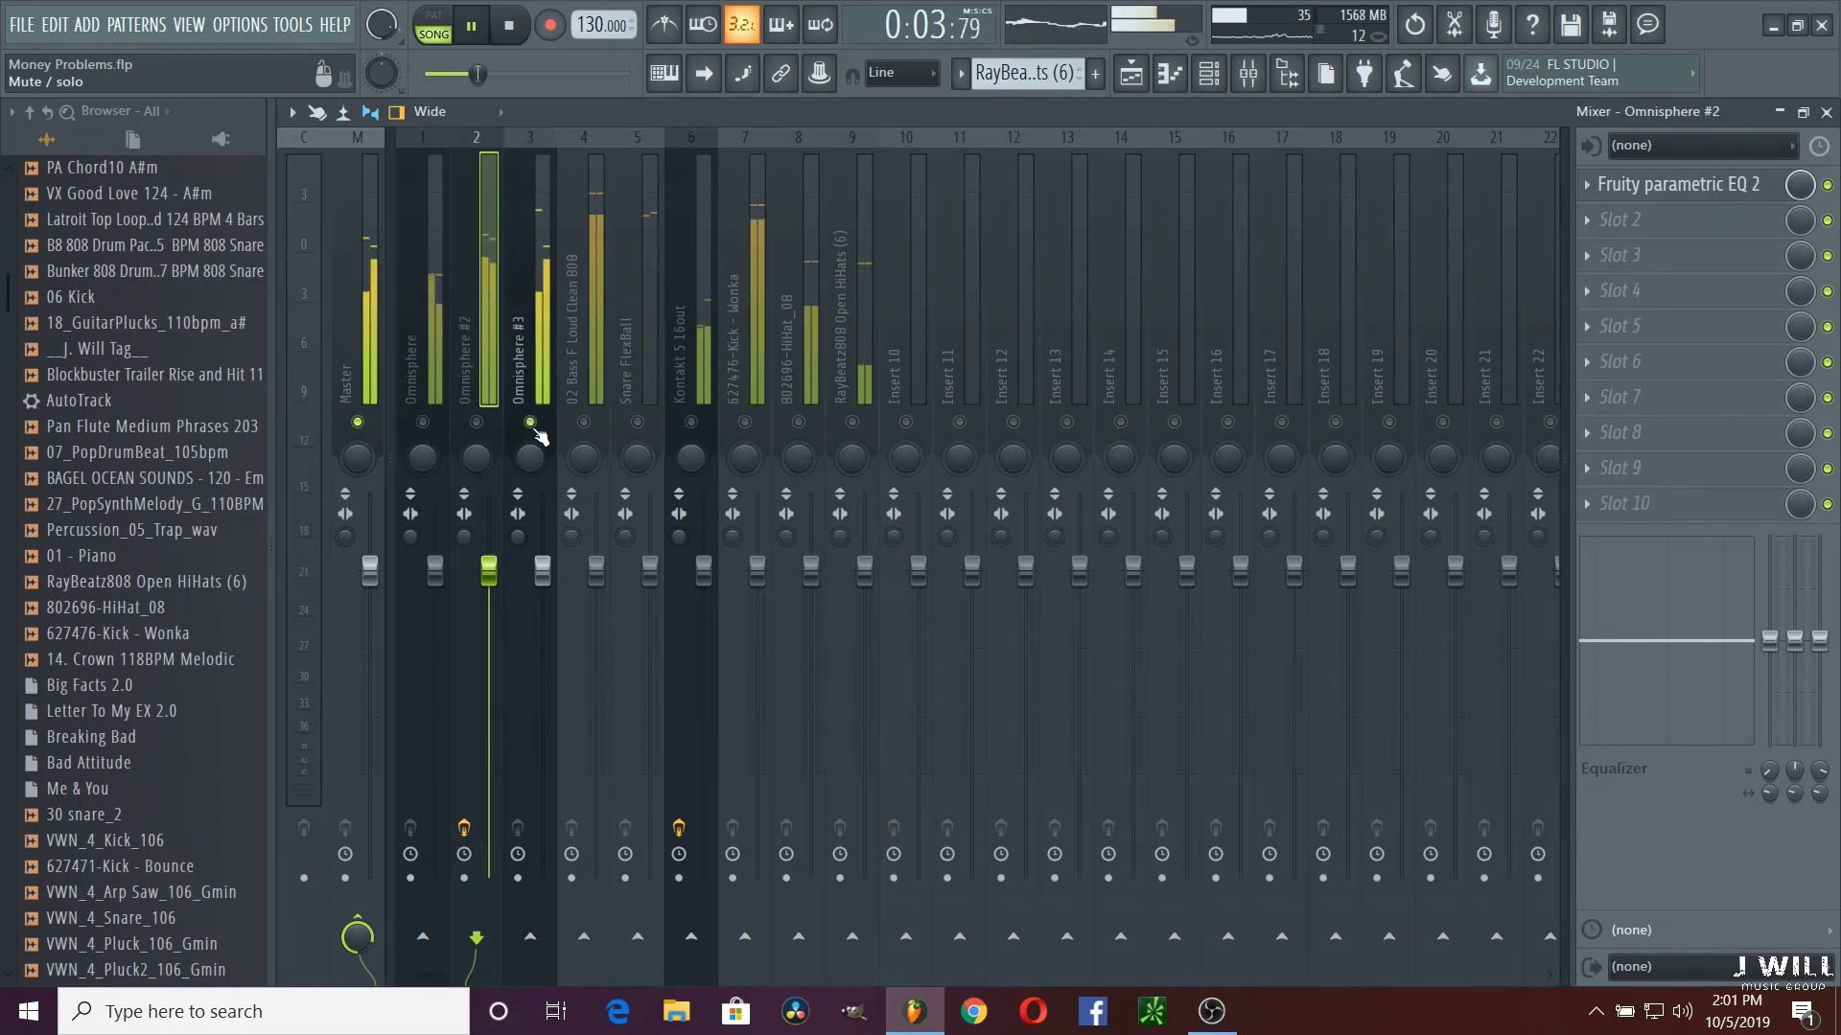
pyautogui.click(531, 422)
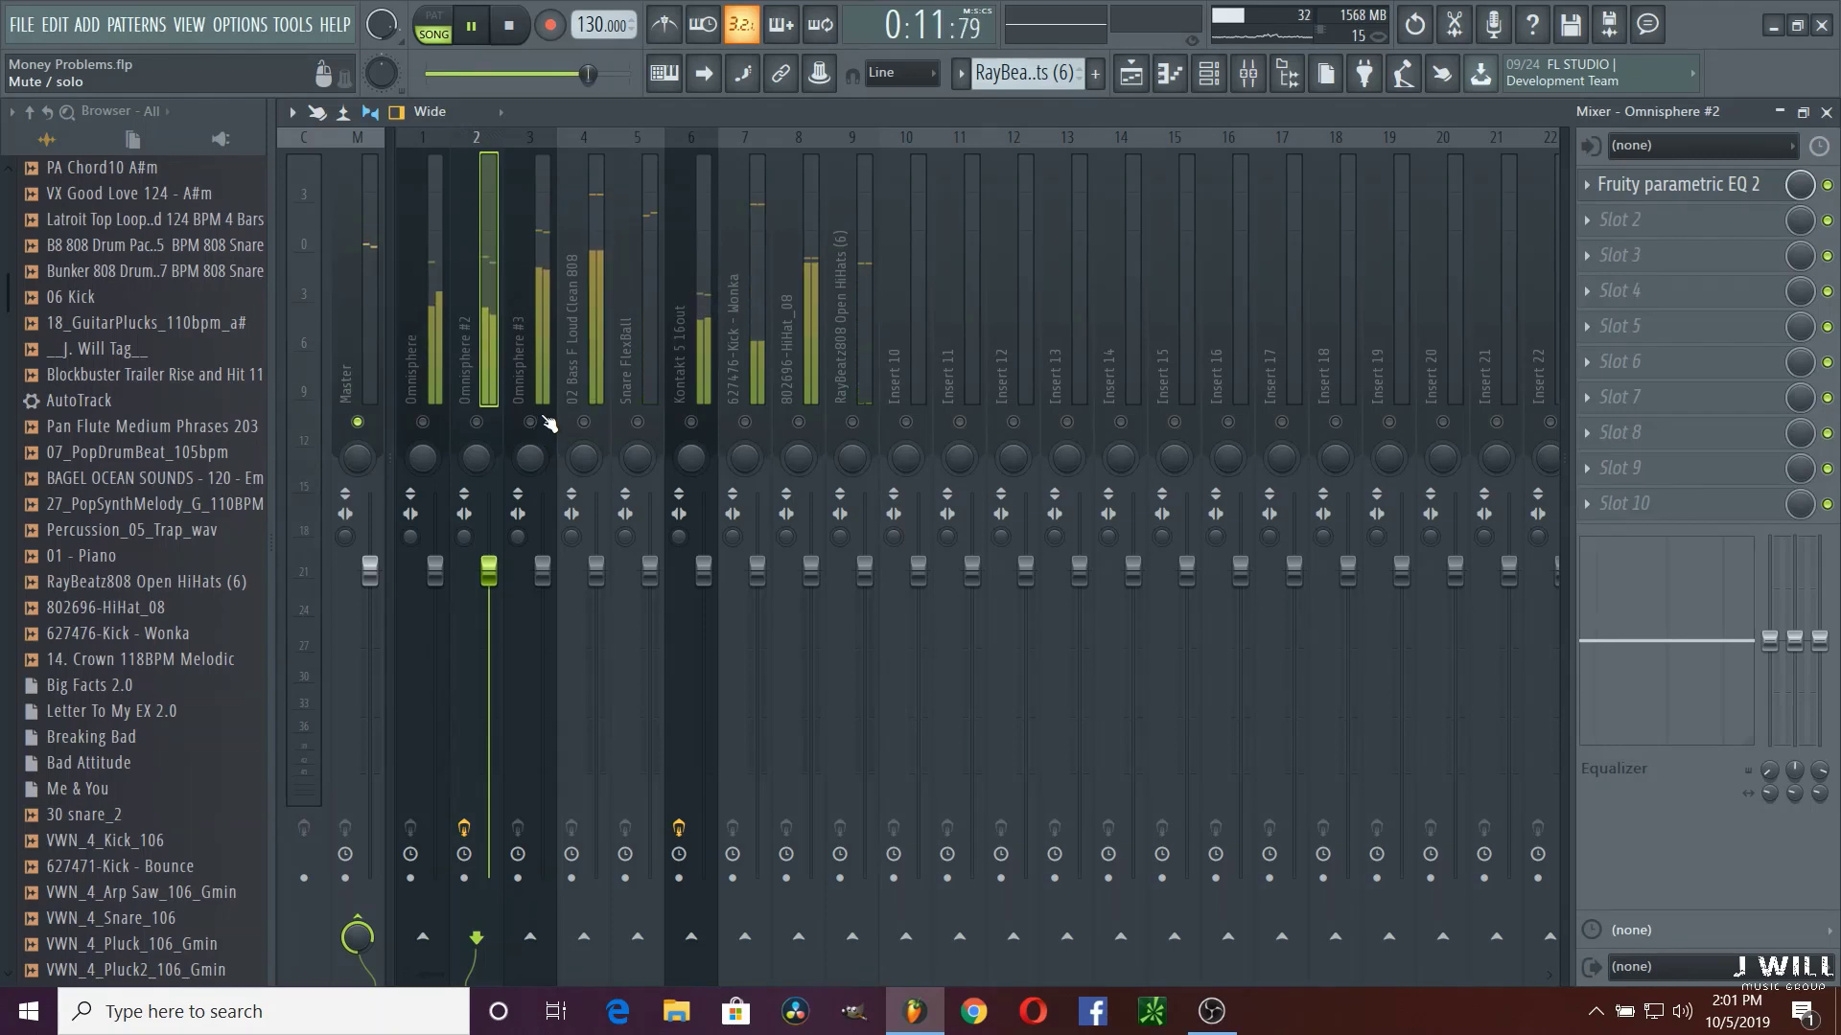
pyautogui.click(1696, 184)
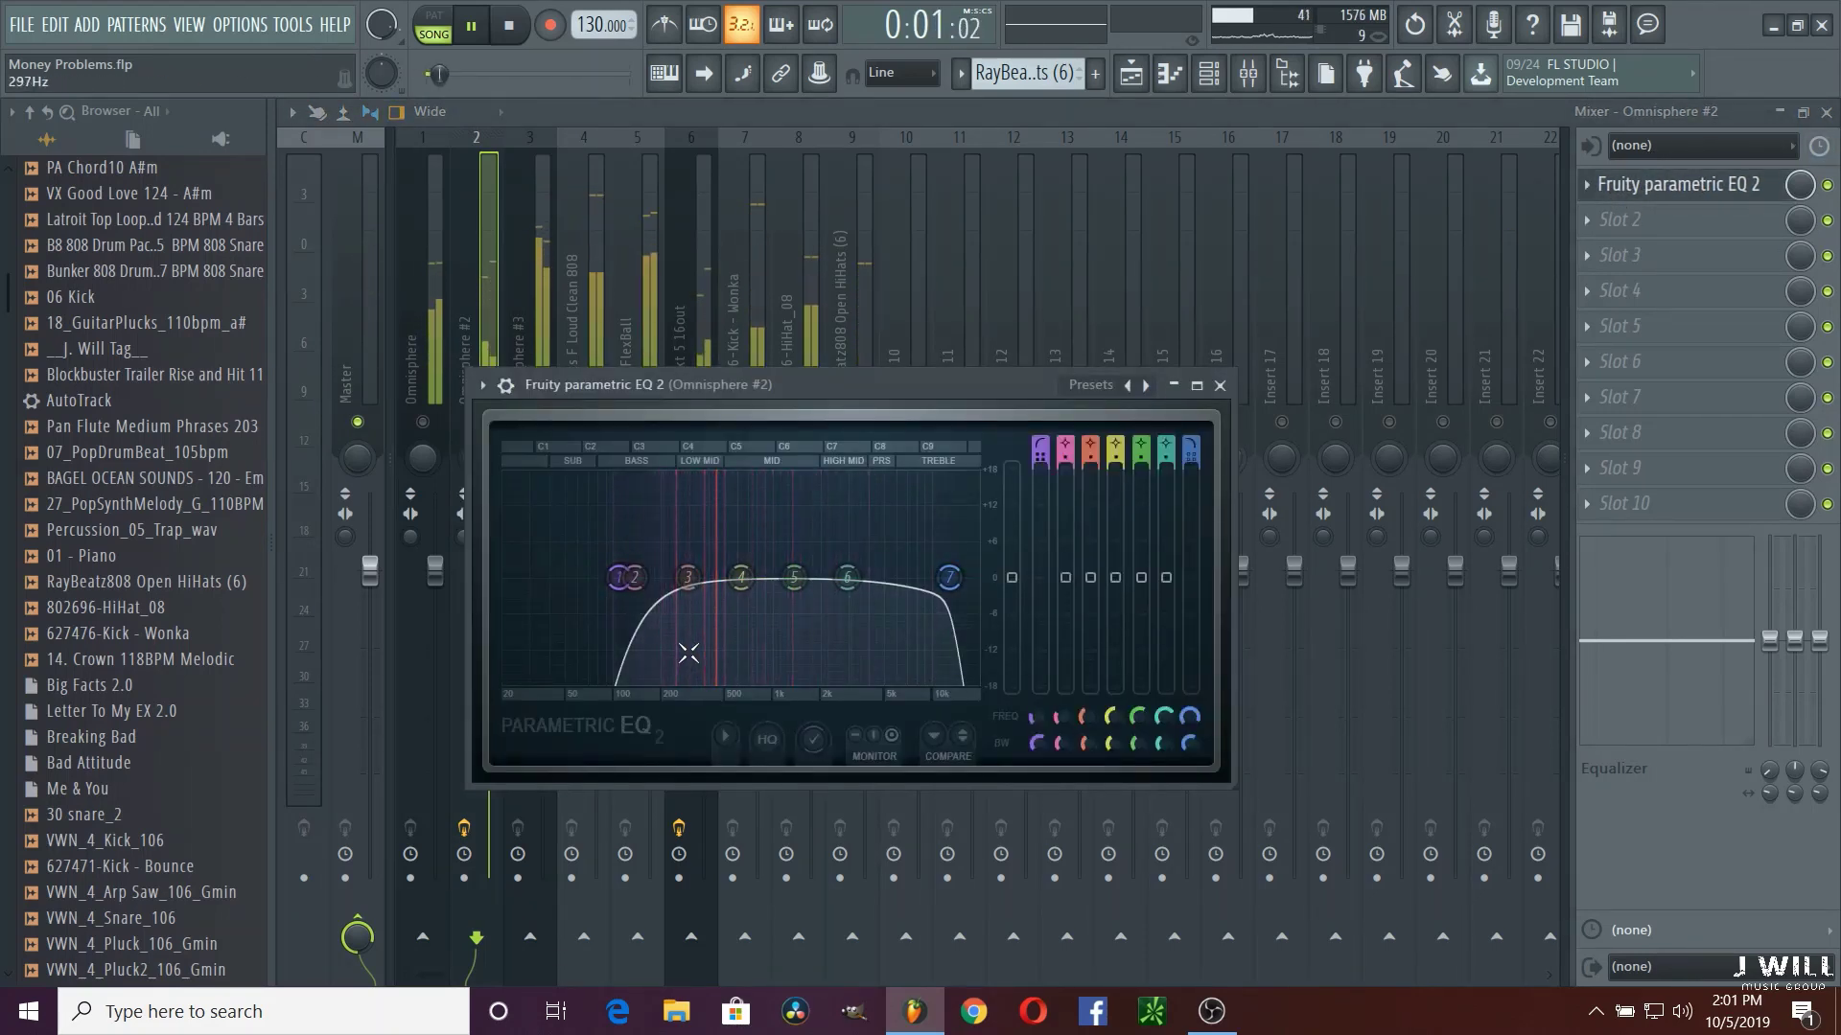
pyautogui.click(1219, 384)
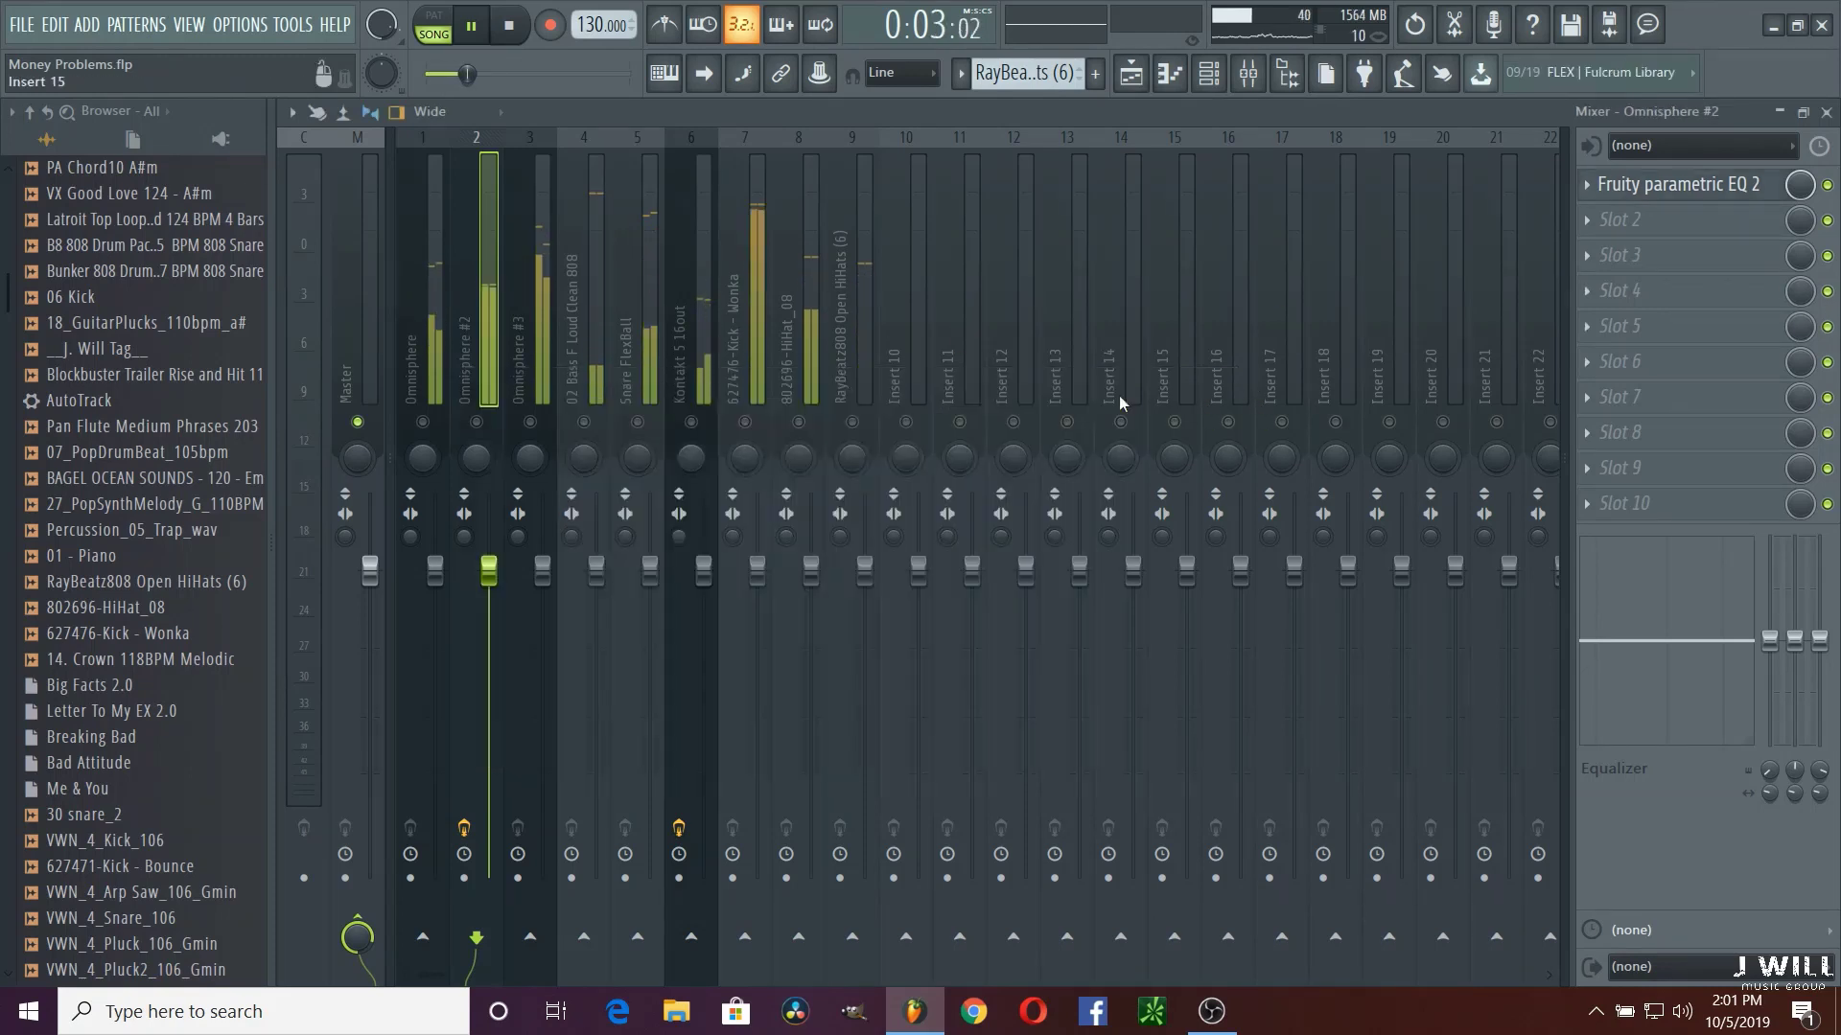
# Step: Load Fruity Parametric EQ 2 into effect slot 1 of Omnisphere #3, and switch on both the slot and the track
pyautogui.click(550, 345)
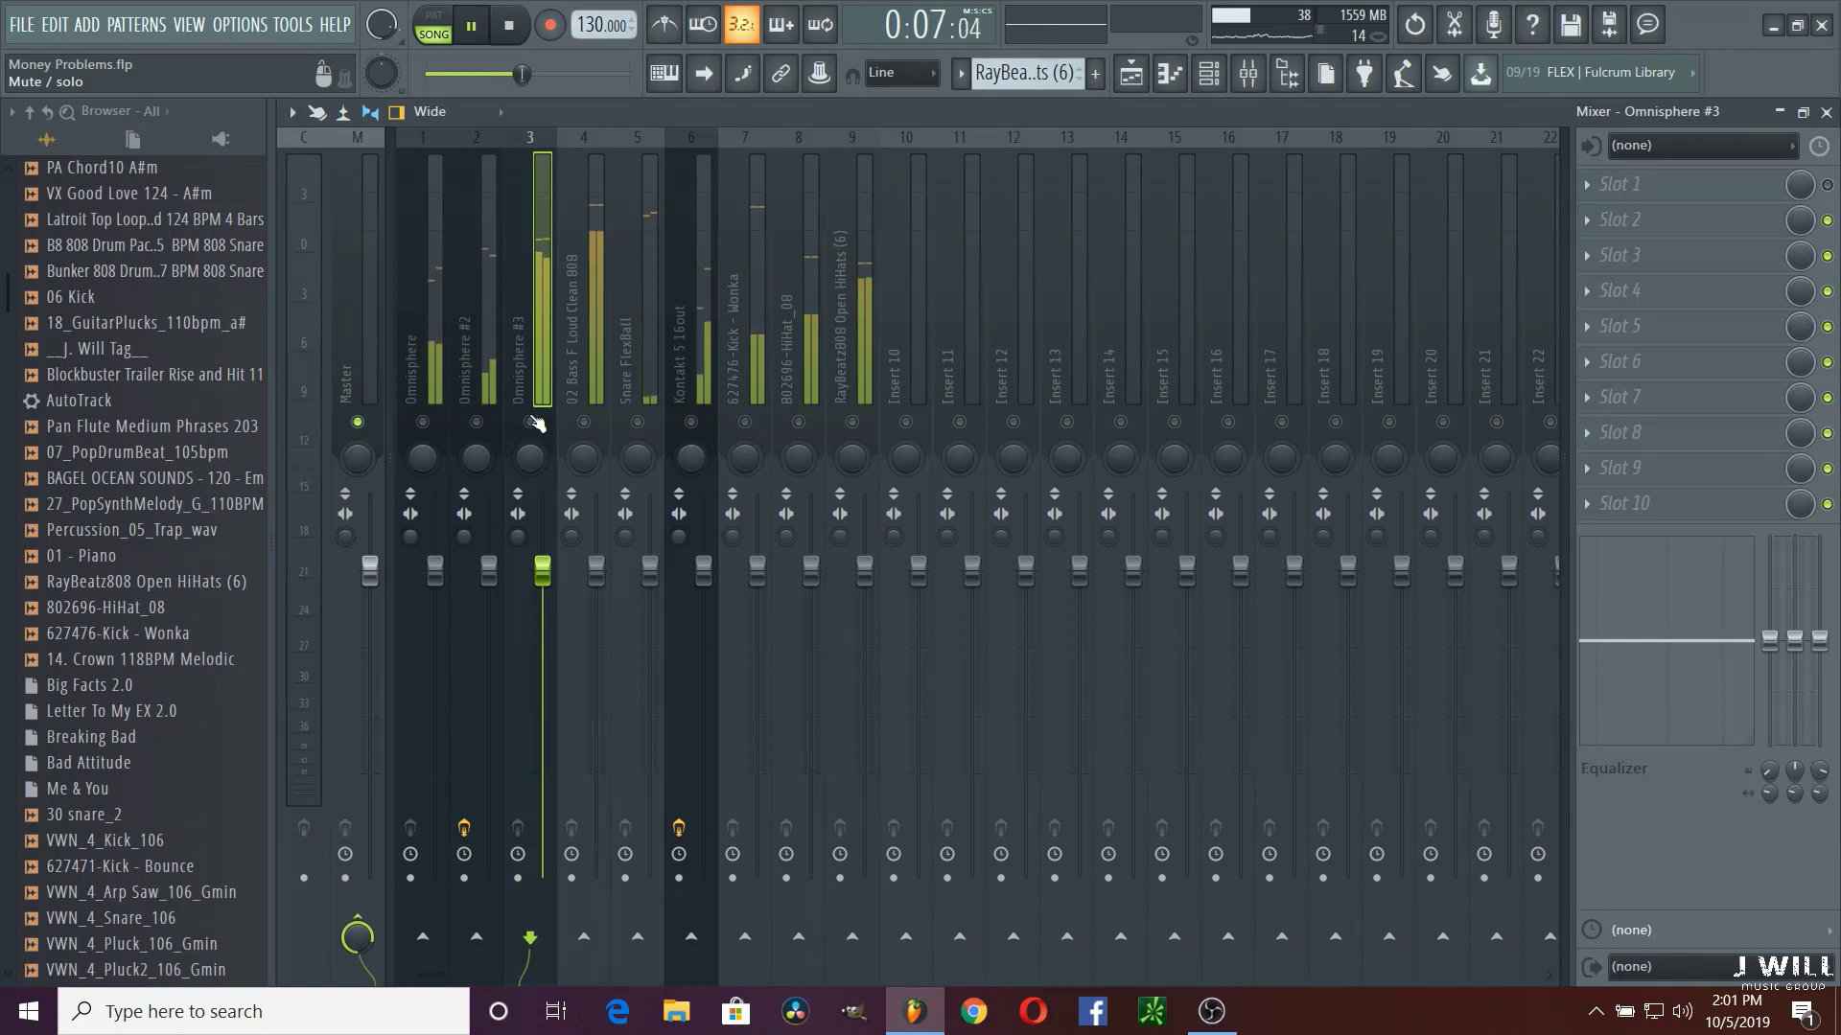
pyautogui.click(1593, 185)
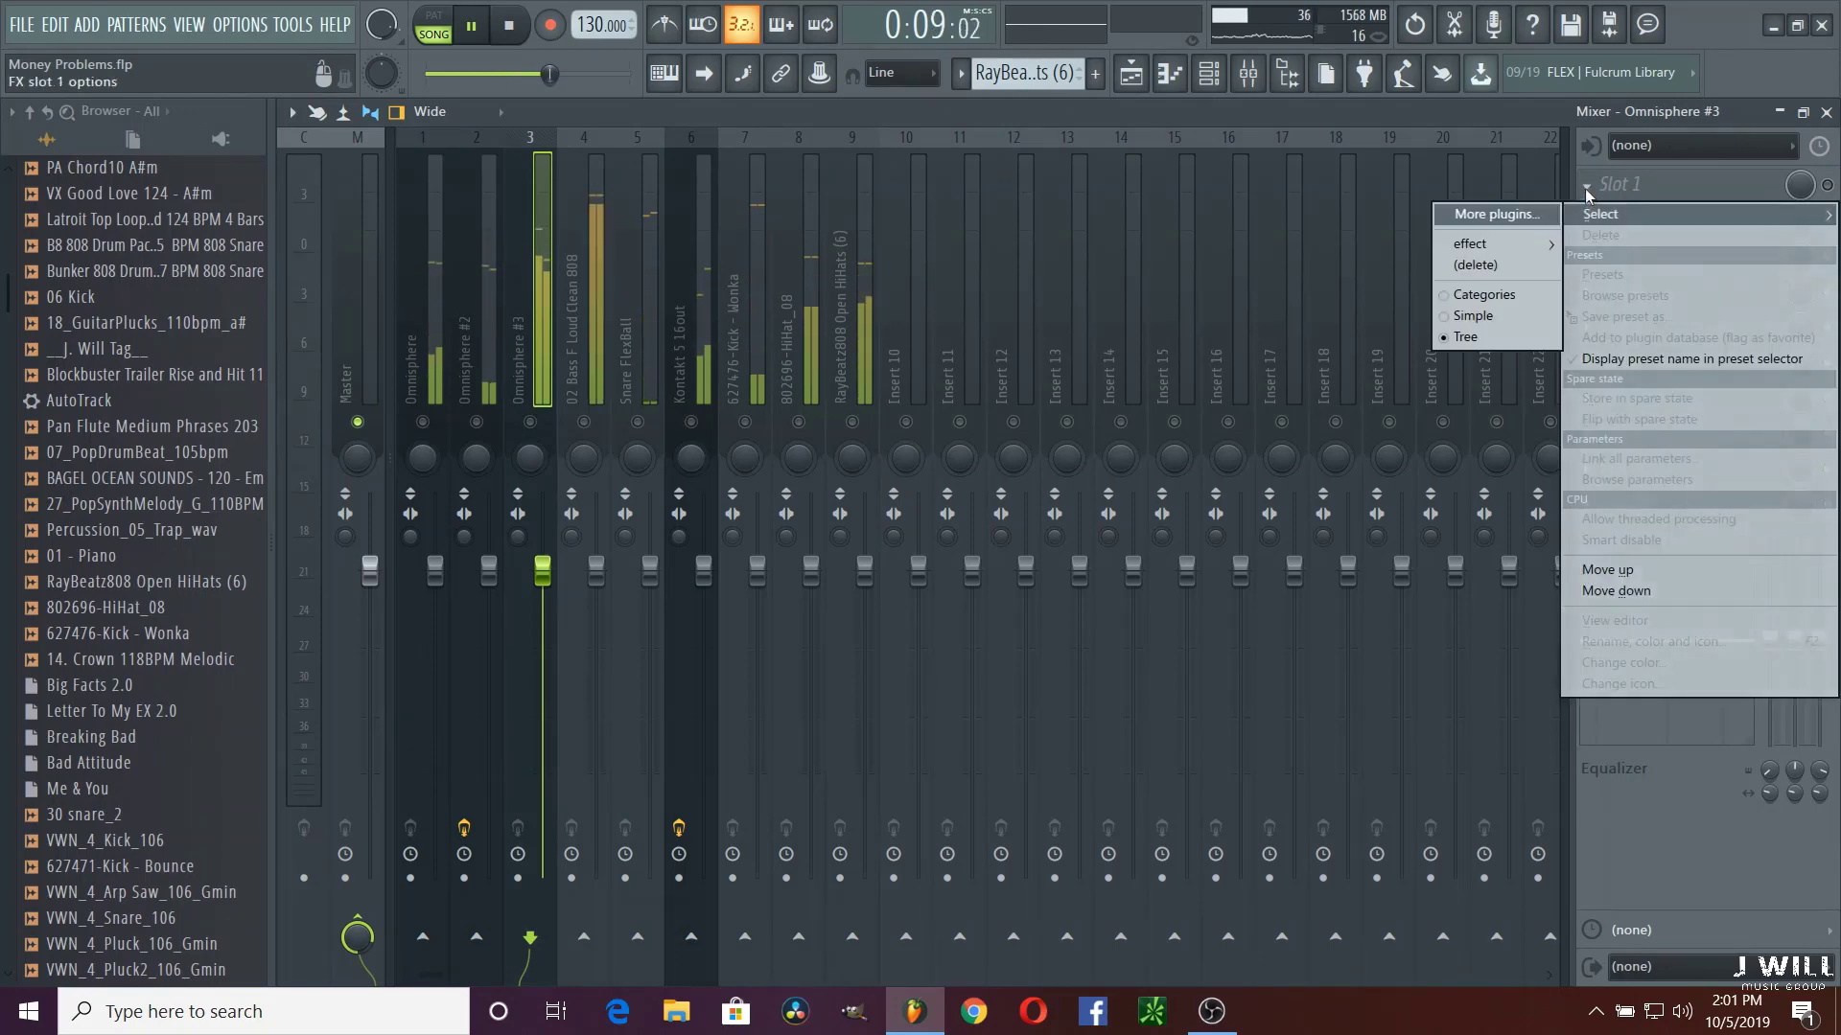
pyautogui.click(1531, 219)
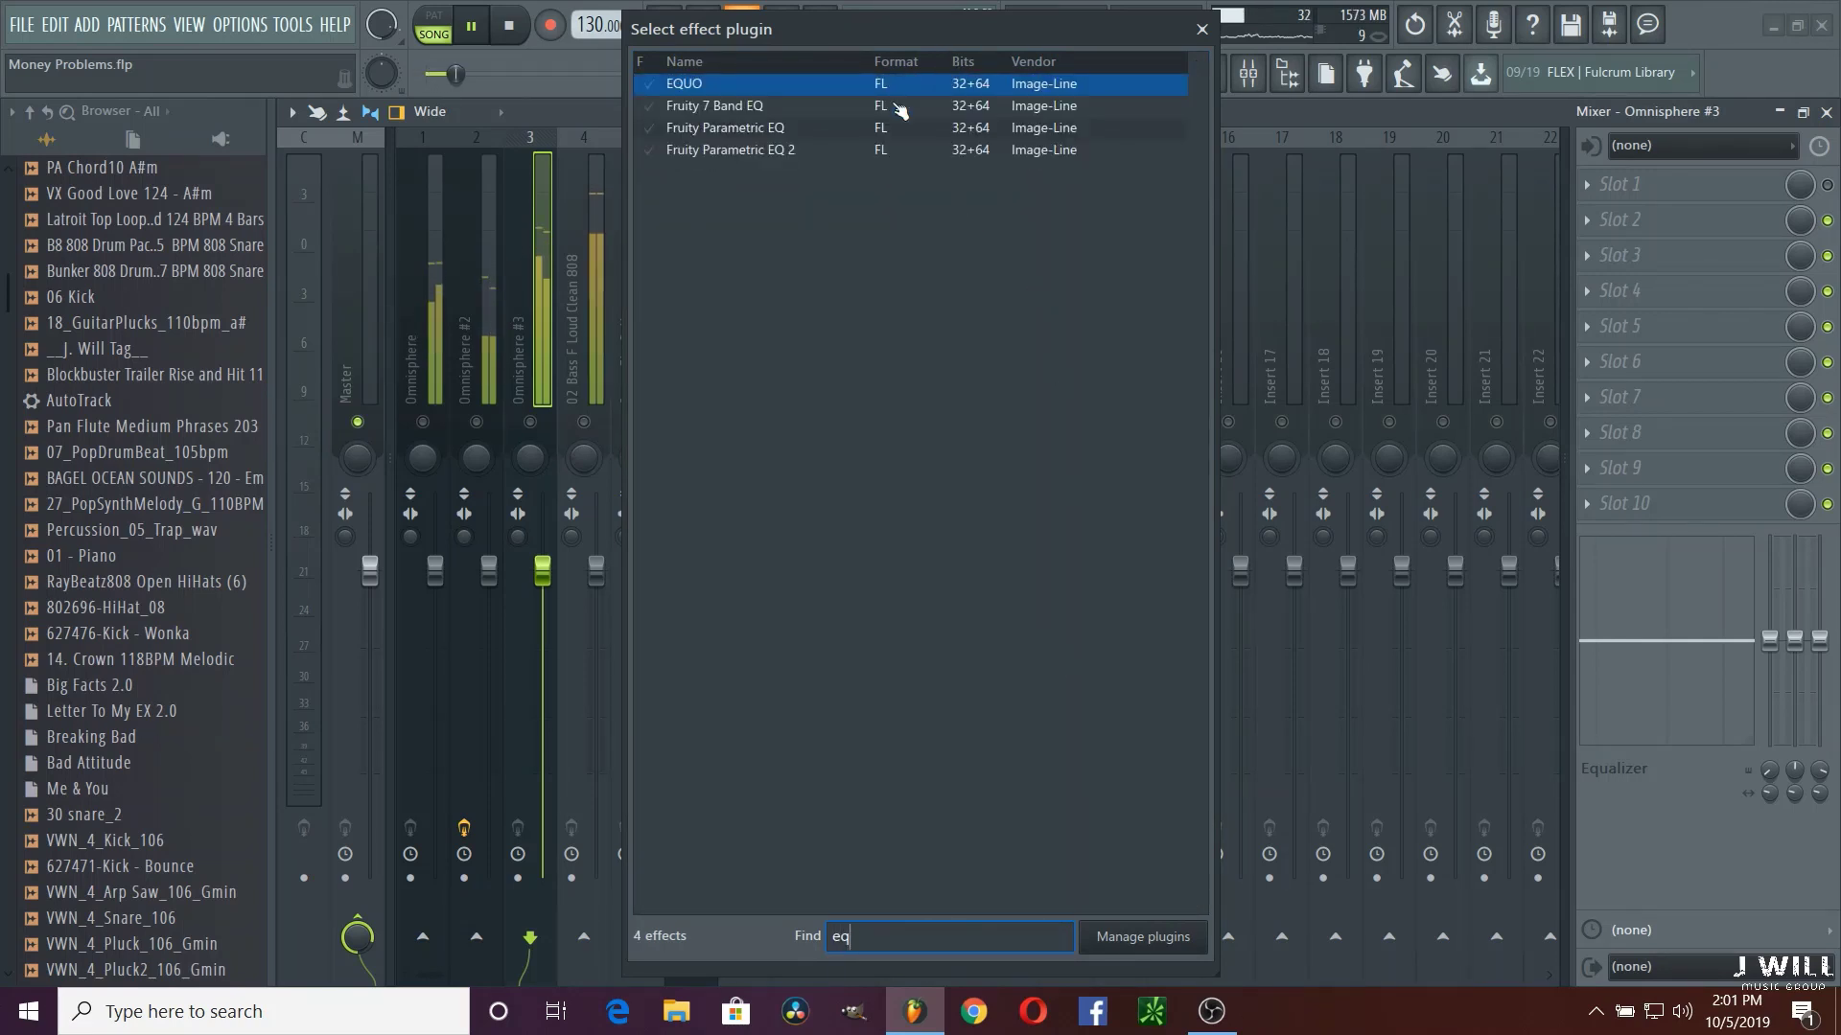
pyautogui.doubleClick(826, 154)
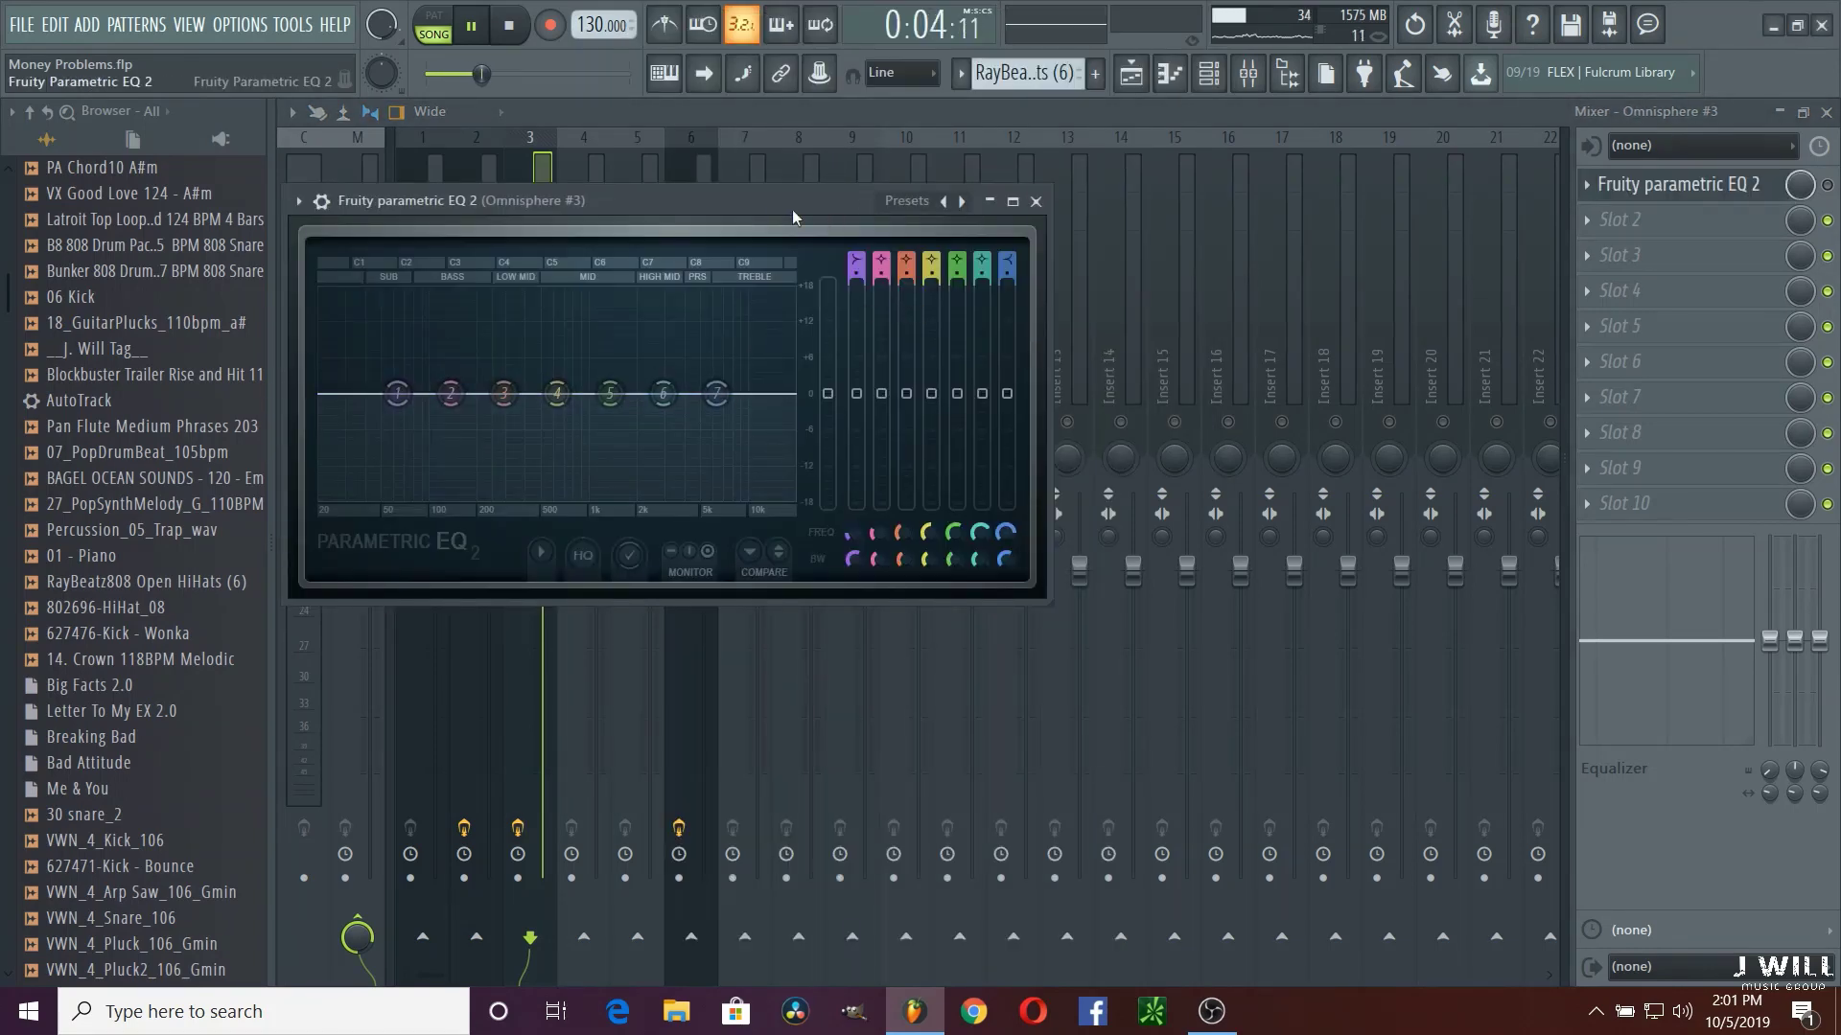
pyautogui.moveTo(792, 197); pyautogui.dragTo(1214, 181)
pyautogui.click(1692, 187)
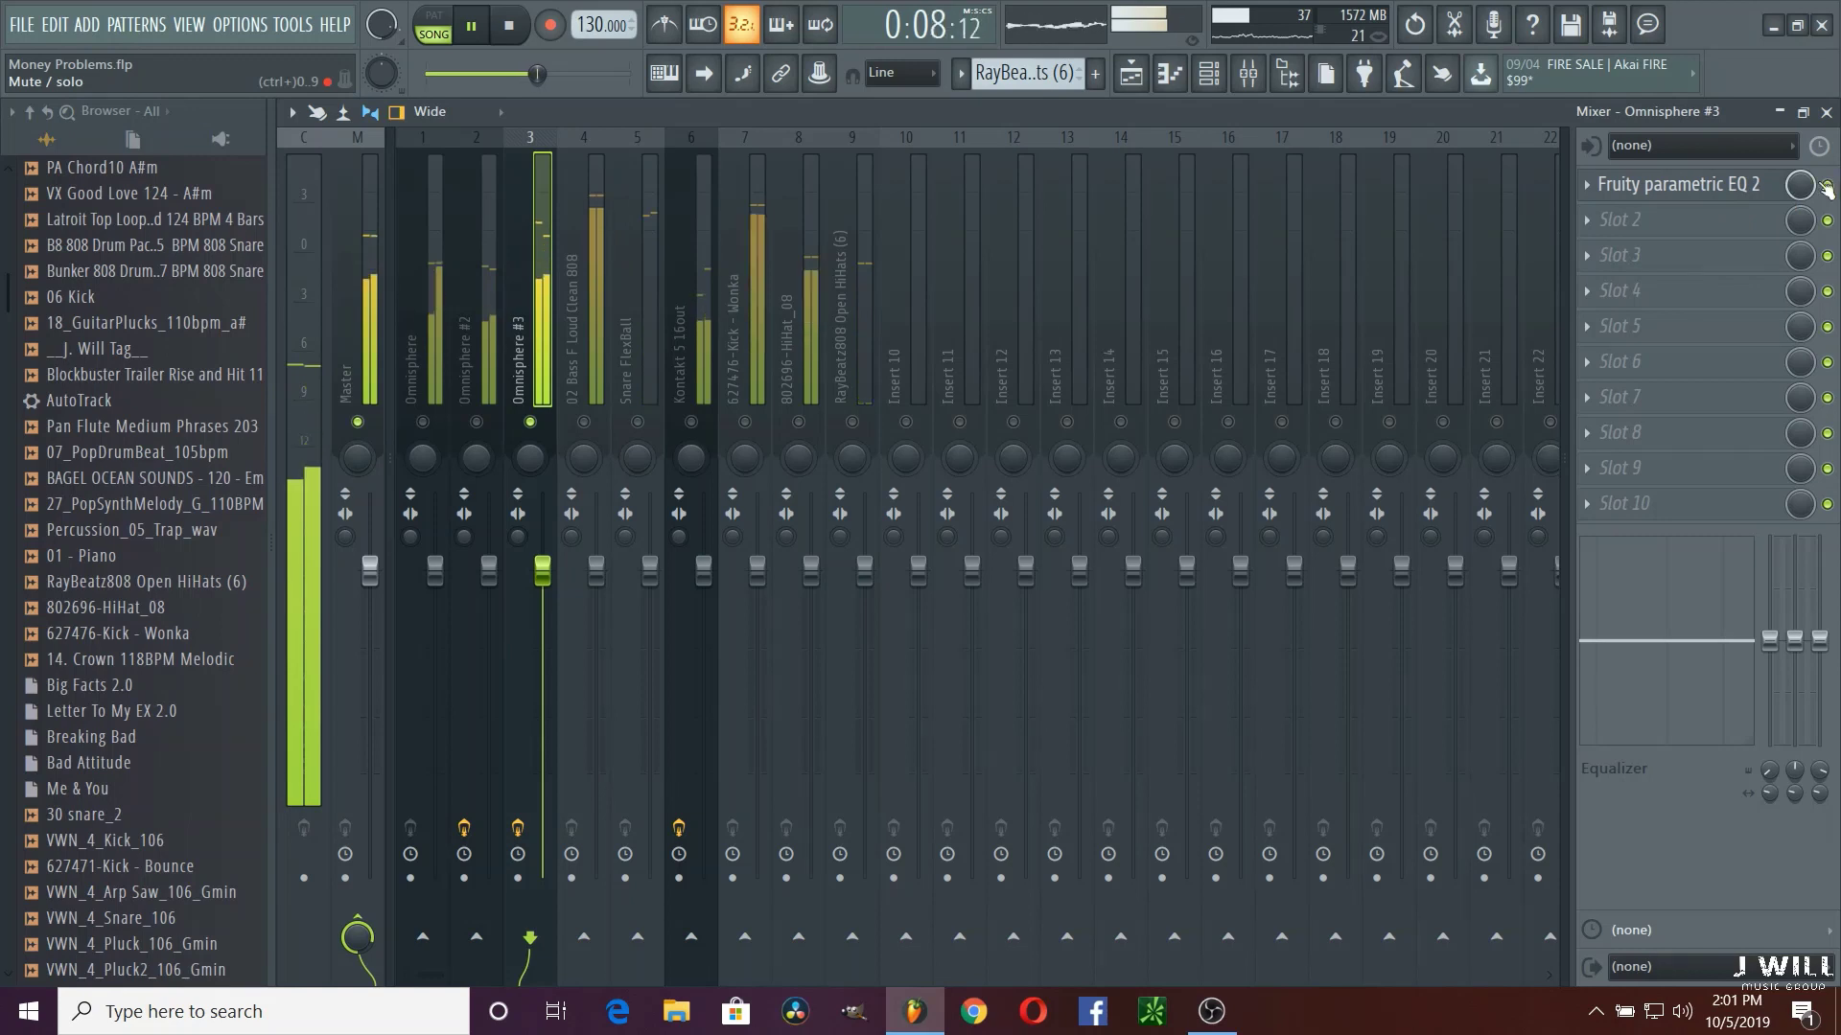
pyautogui.click(1711, 192)
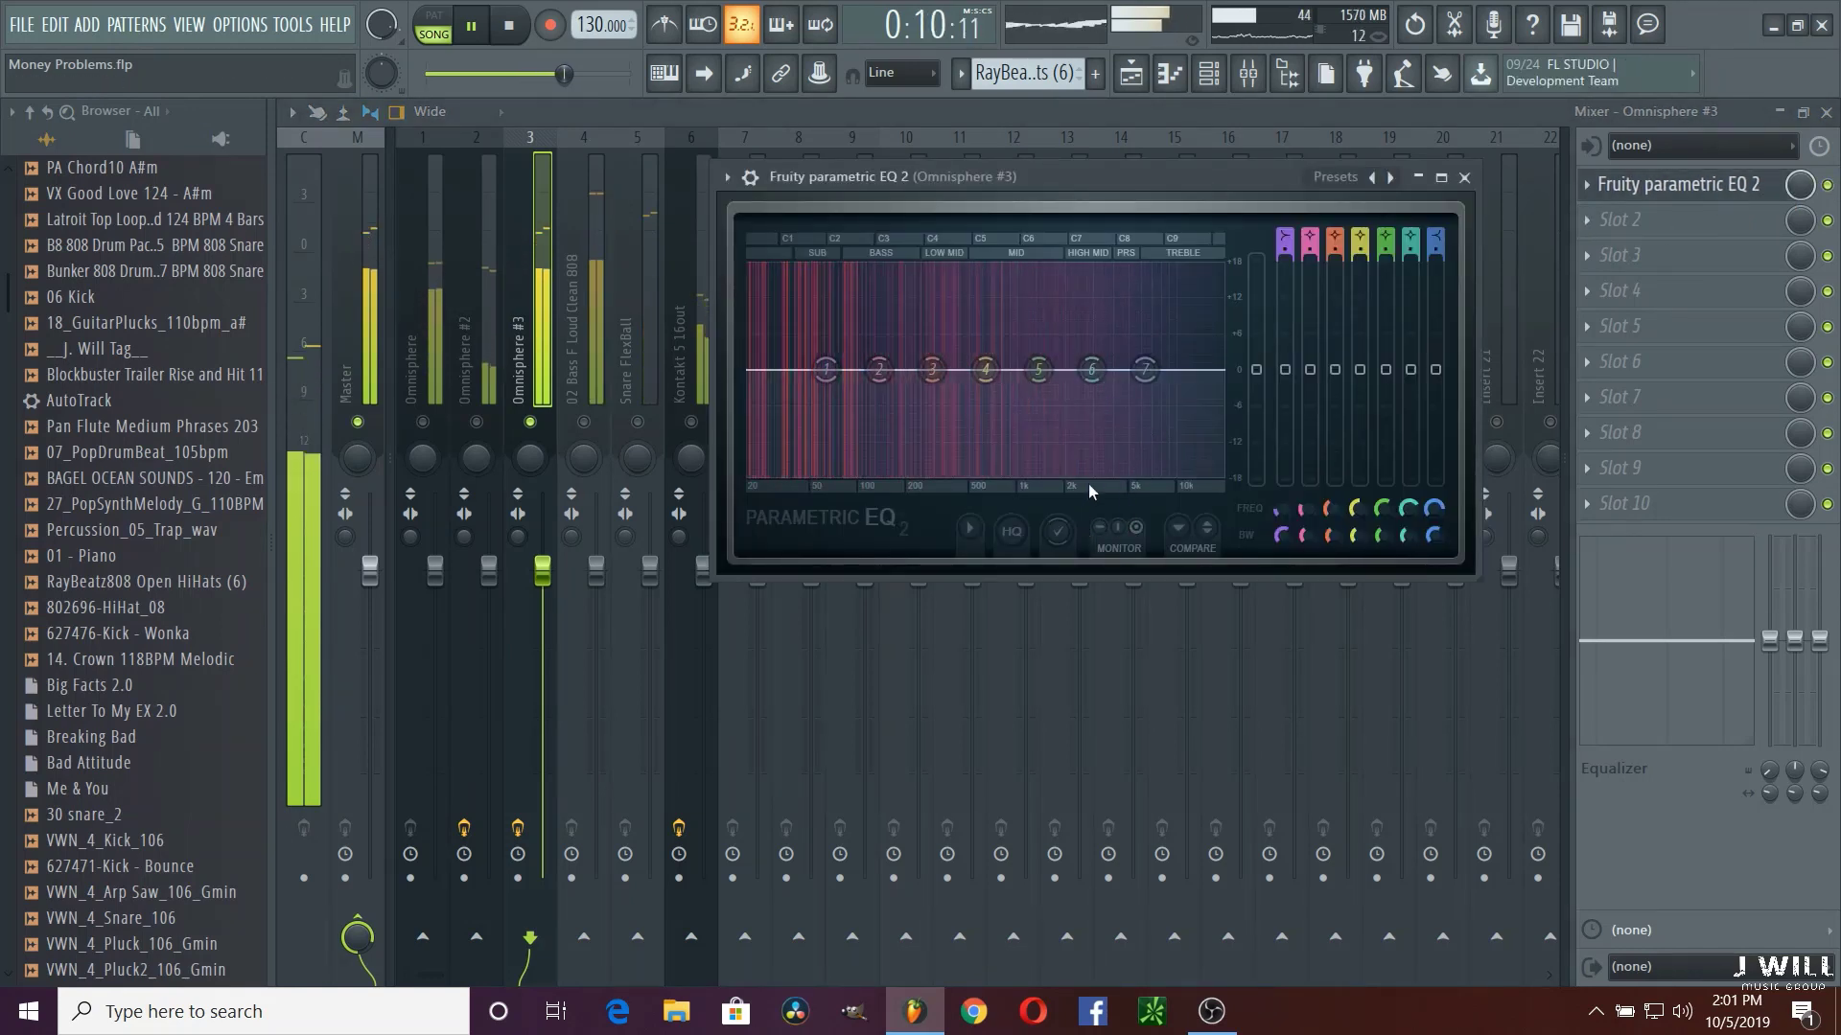
# Step: Stop playback, make EQ band 7 on Omnisphere #3 a low pass, and lower its cutoff to band 2's position
pyautogui.press('space')
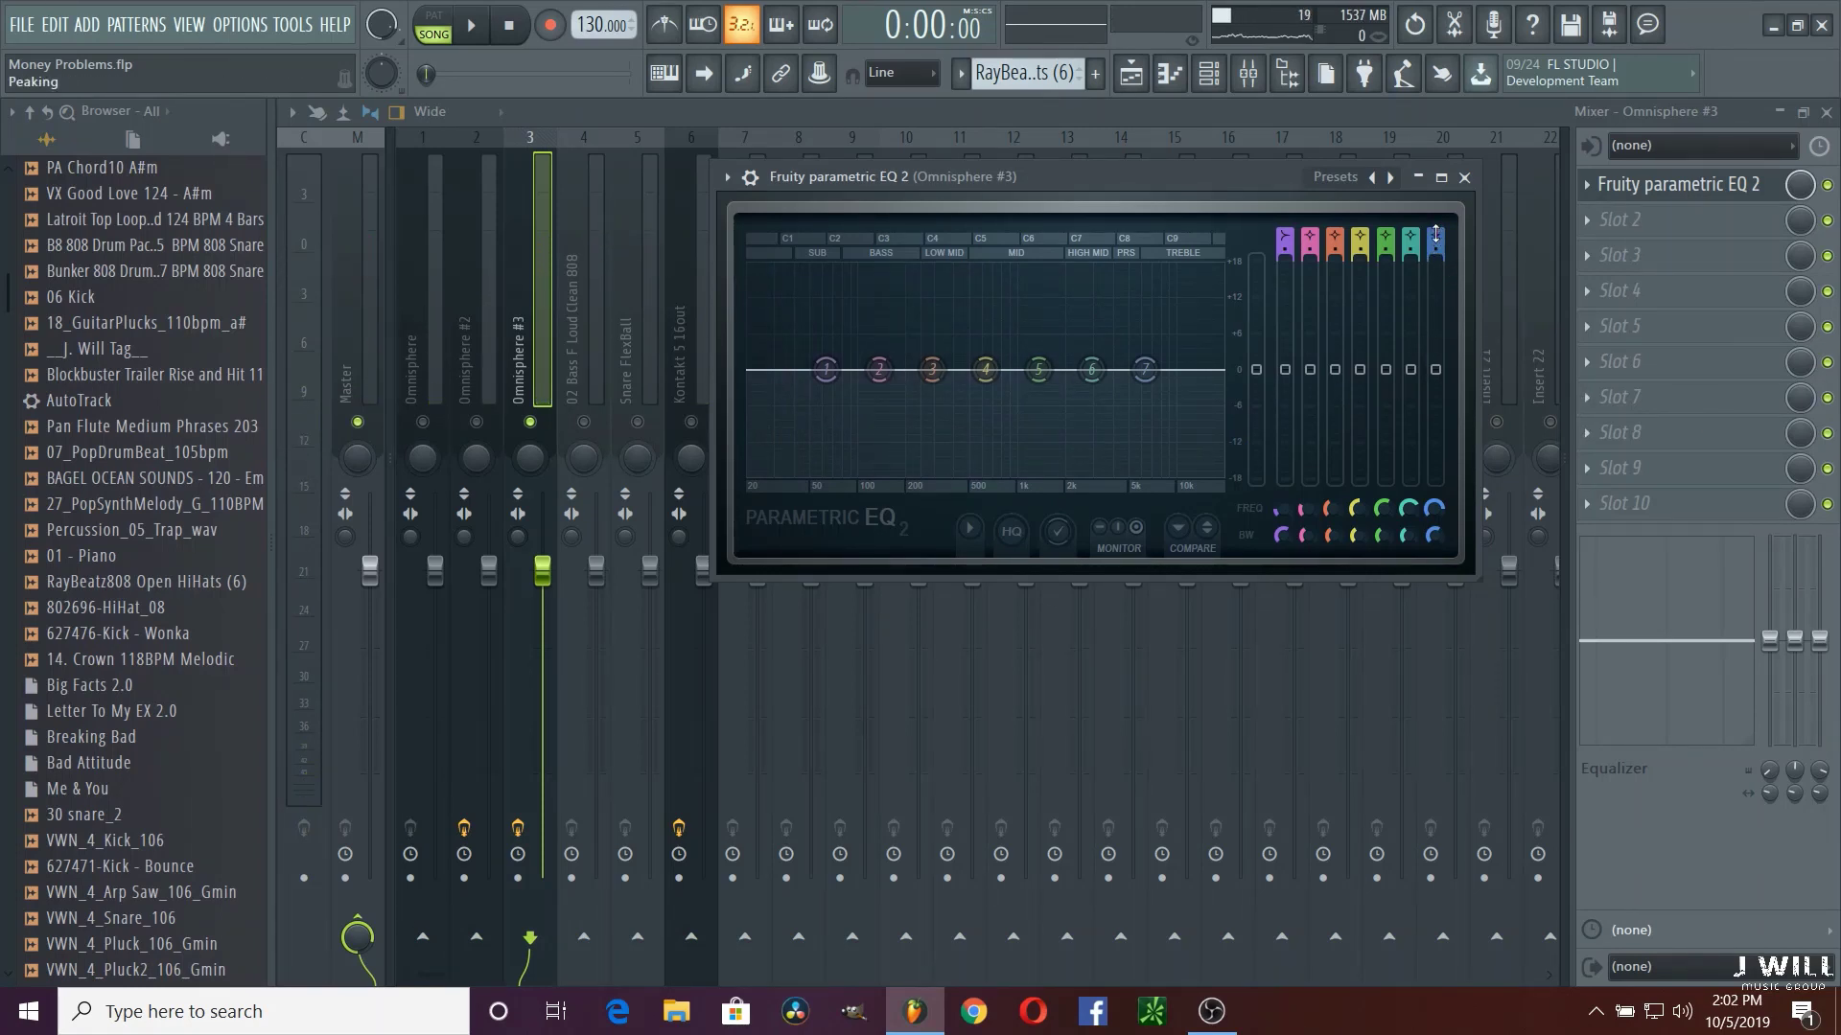
pyautogui.scroll(-2, 1435, 233)
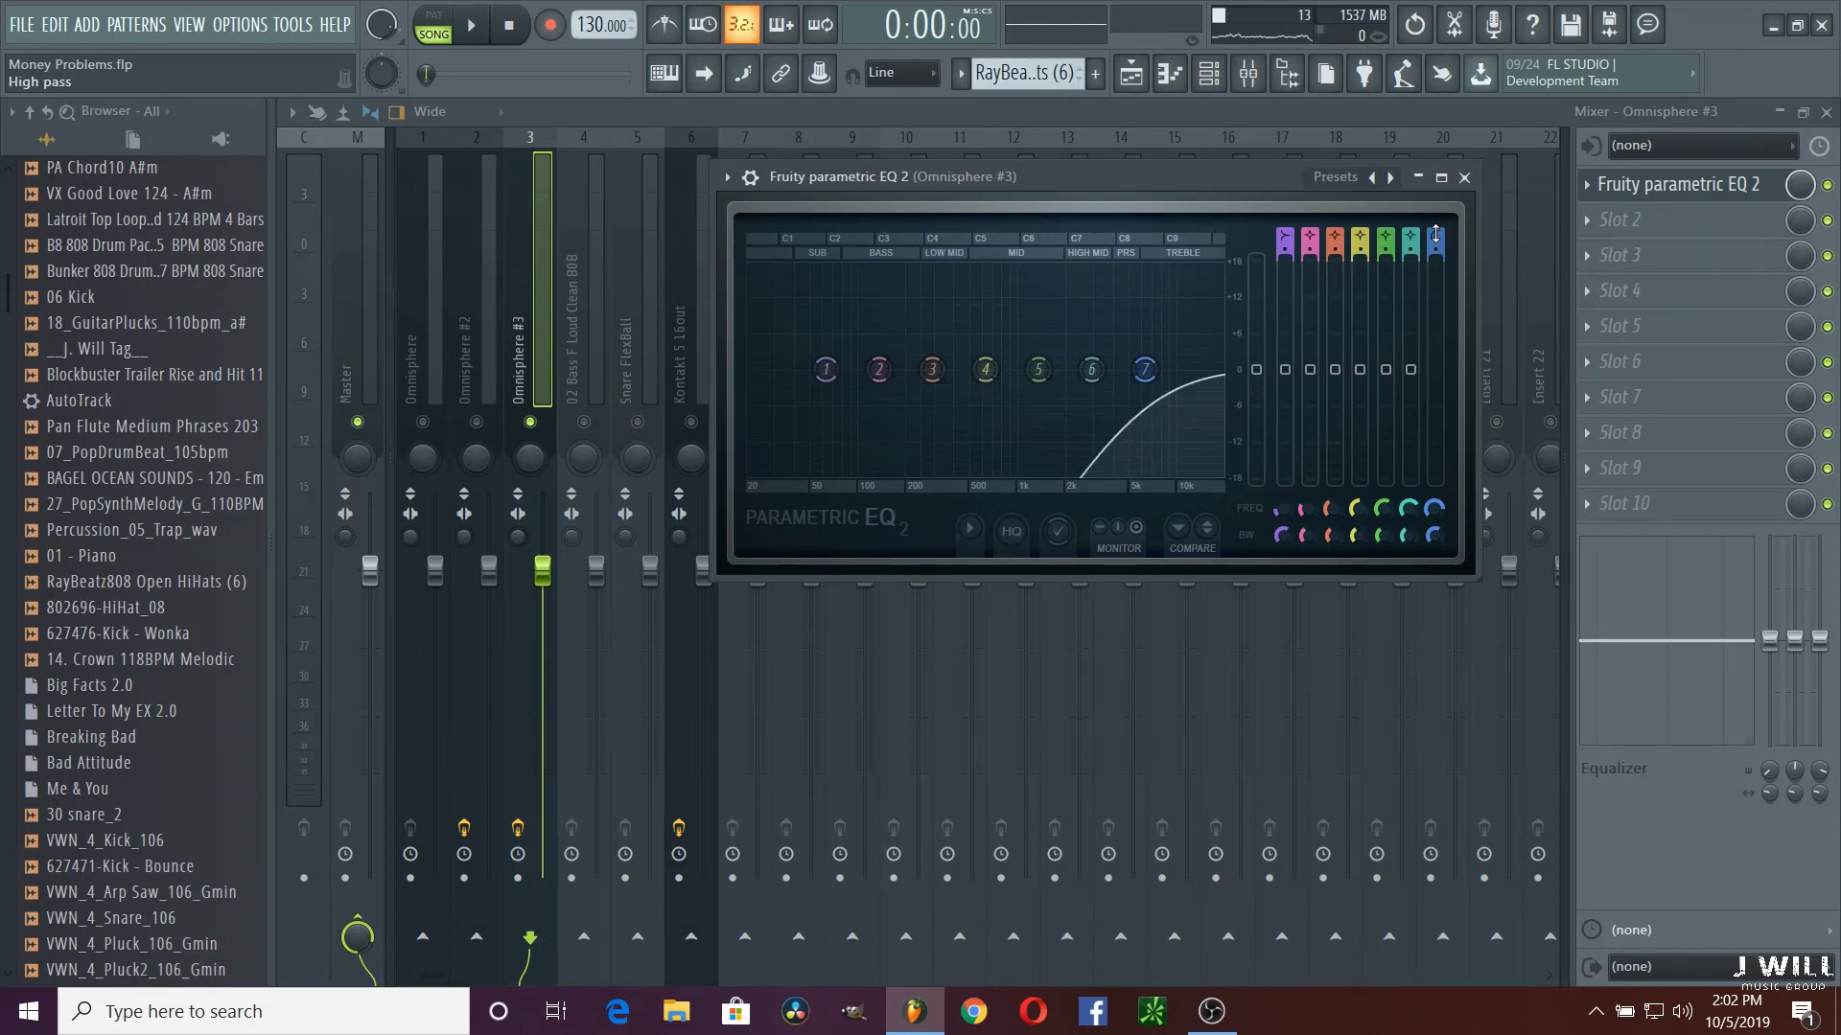
pyautogui.scroll(-2, 1435, 232)
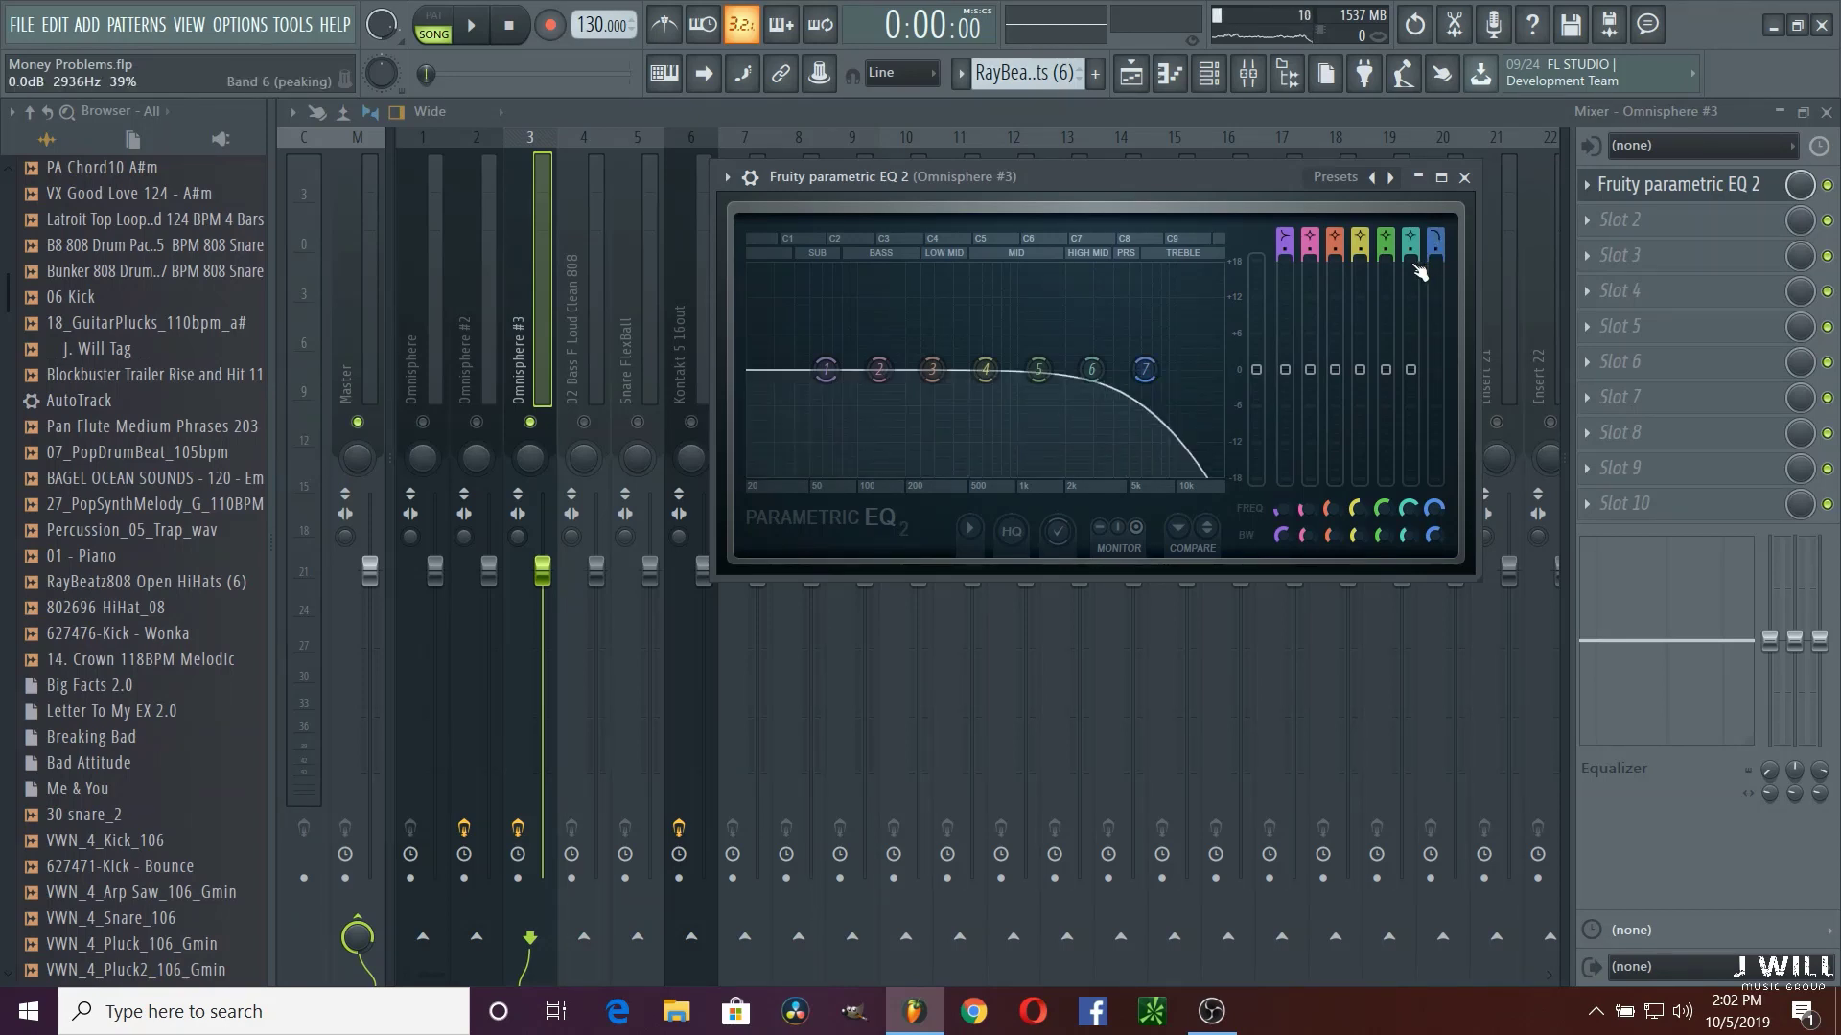
pyautogui.moveTo(1143, 369); pyautogui.dragTo(944, 369)
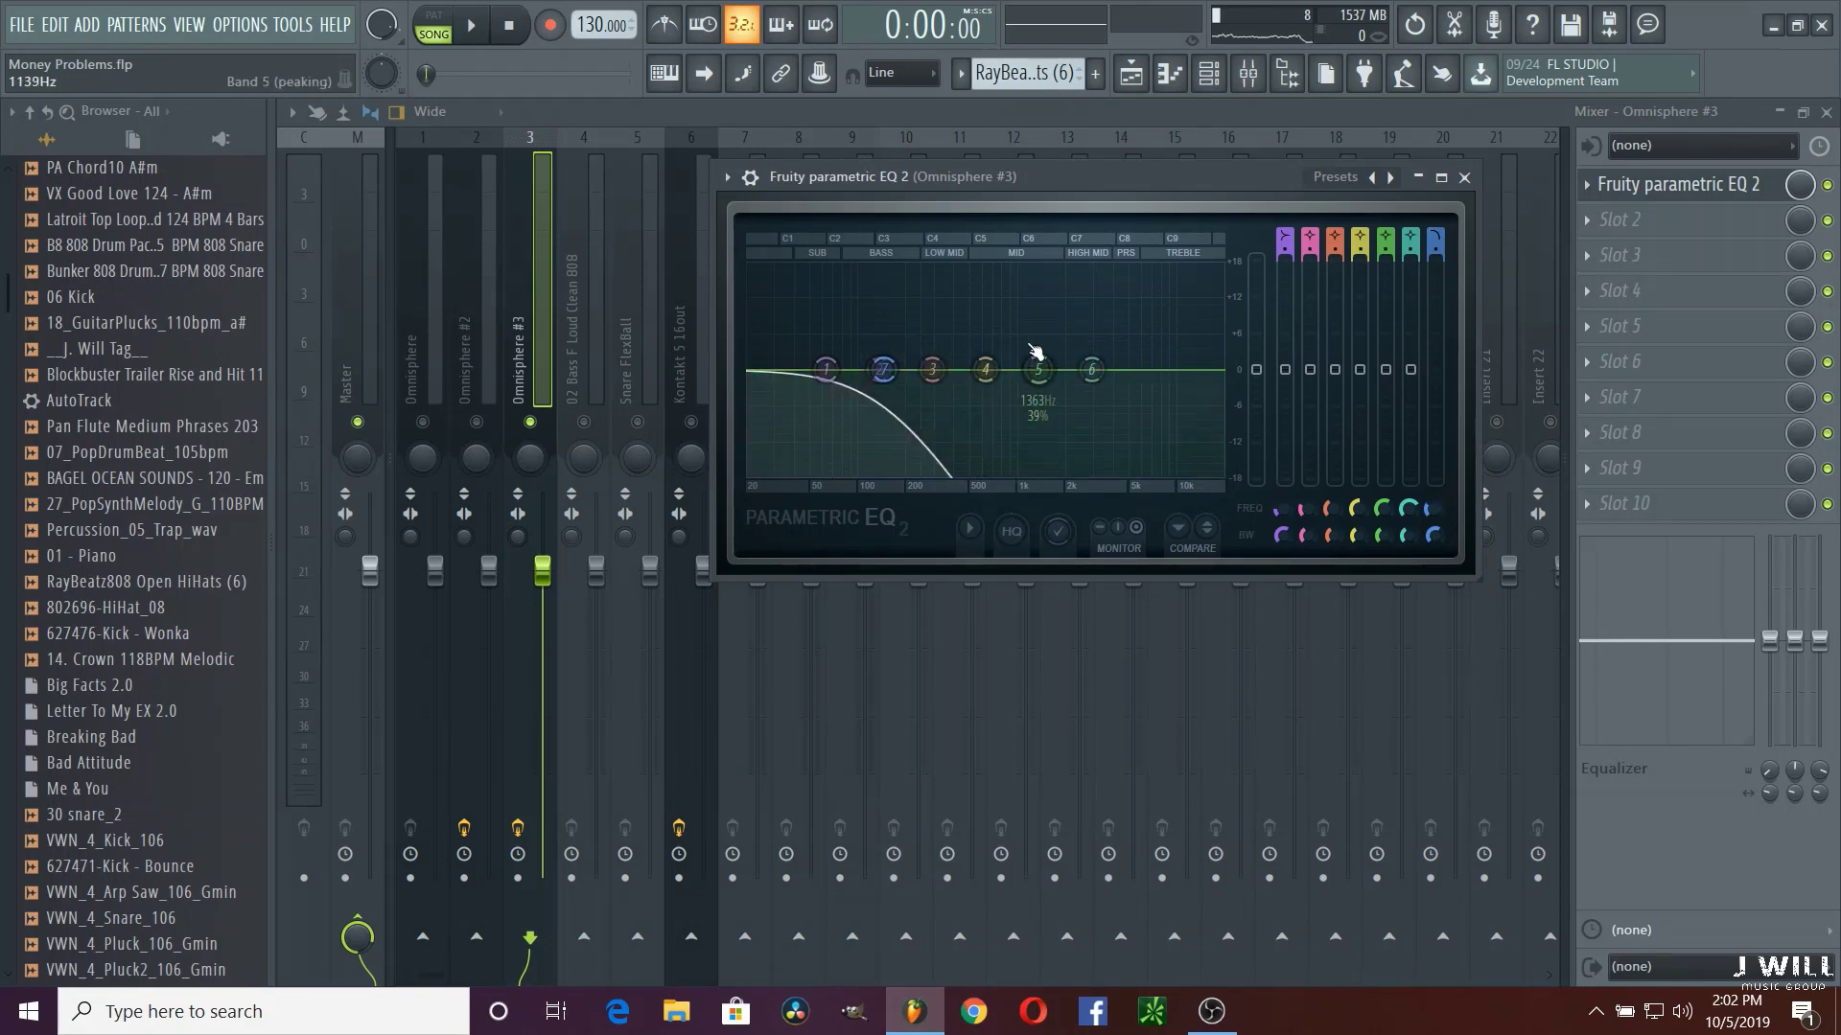
# Step: During playback, set the Omnisphere #3 low pass to Steep 8 and raise its cutoff to just below band 3
pyautogui.press('space')
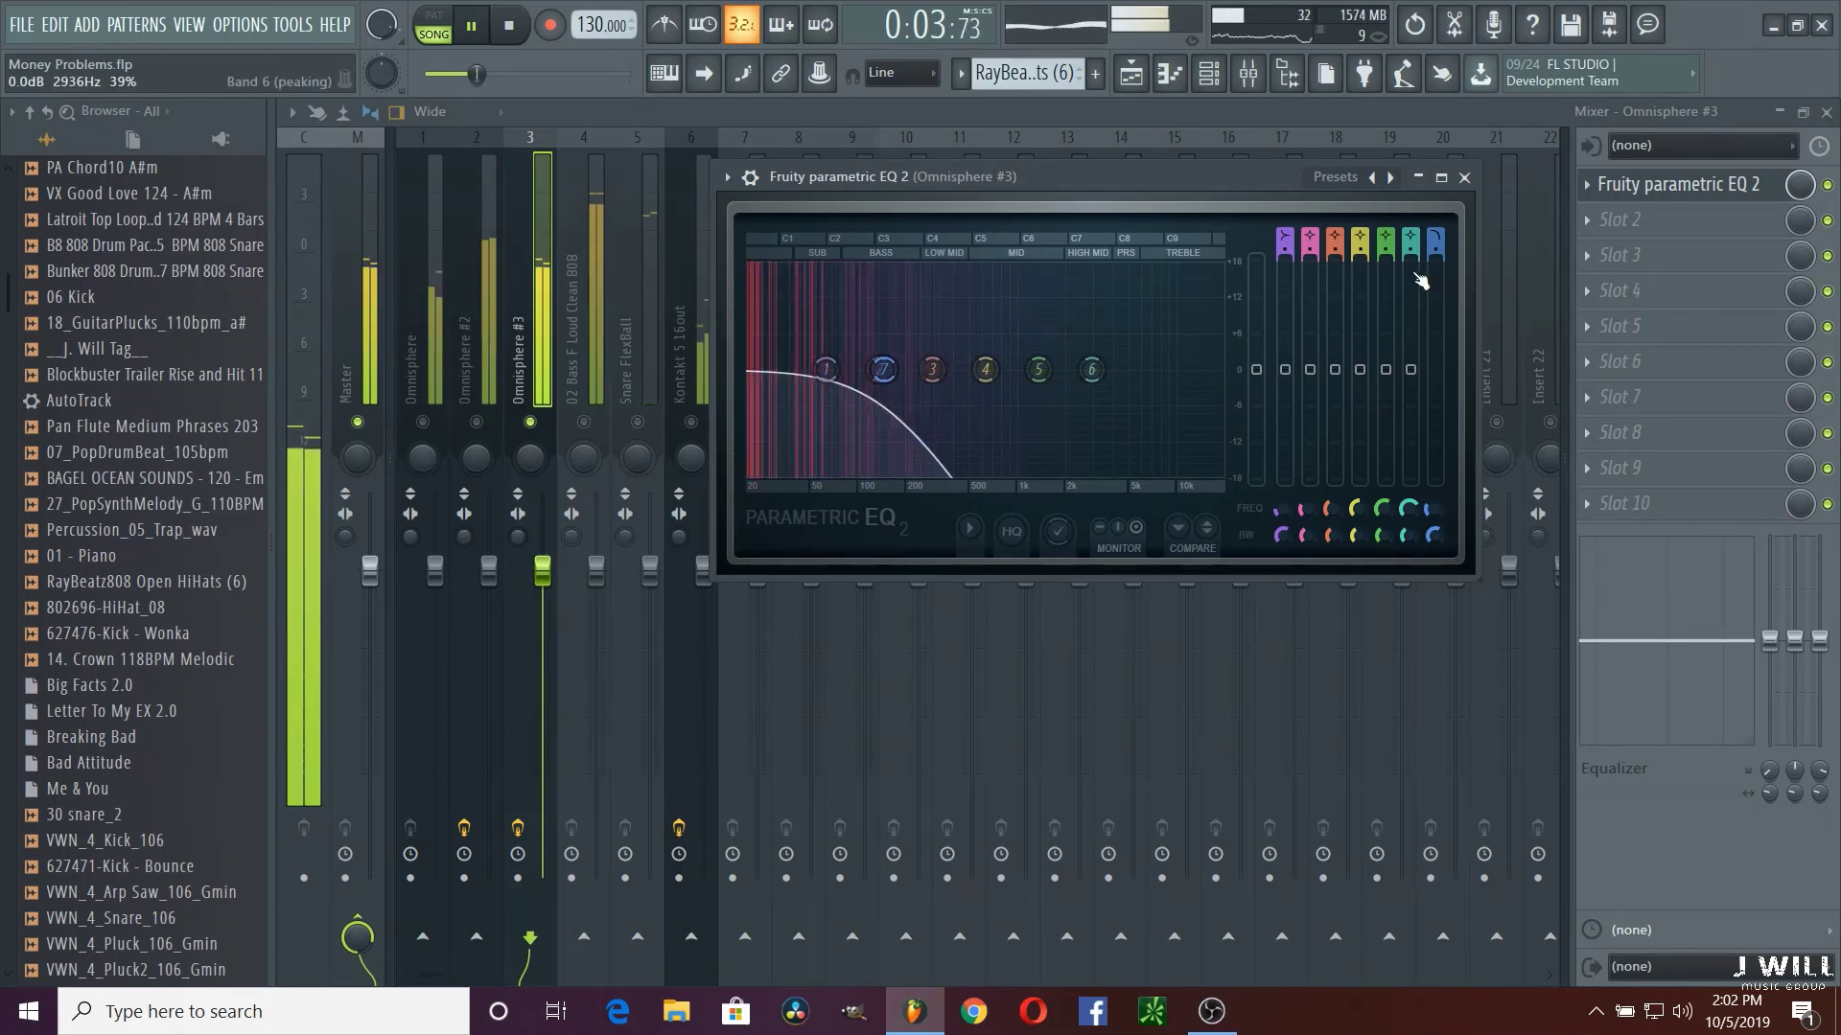
pyautogui.moveTo(1435, 241); pyautogui.dragTo(1433, 251)
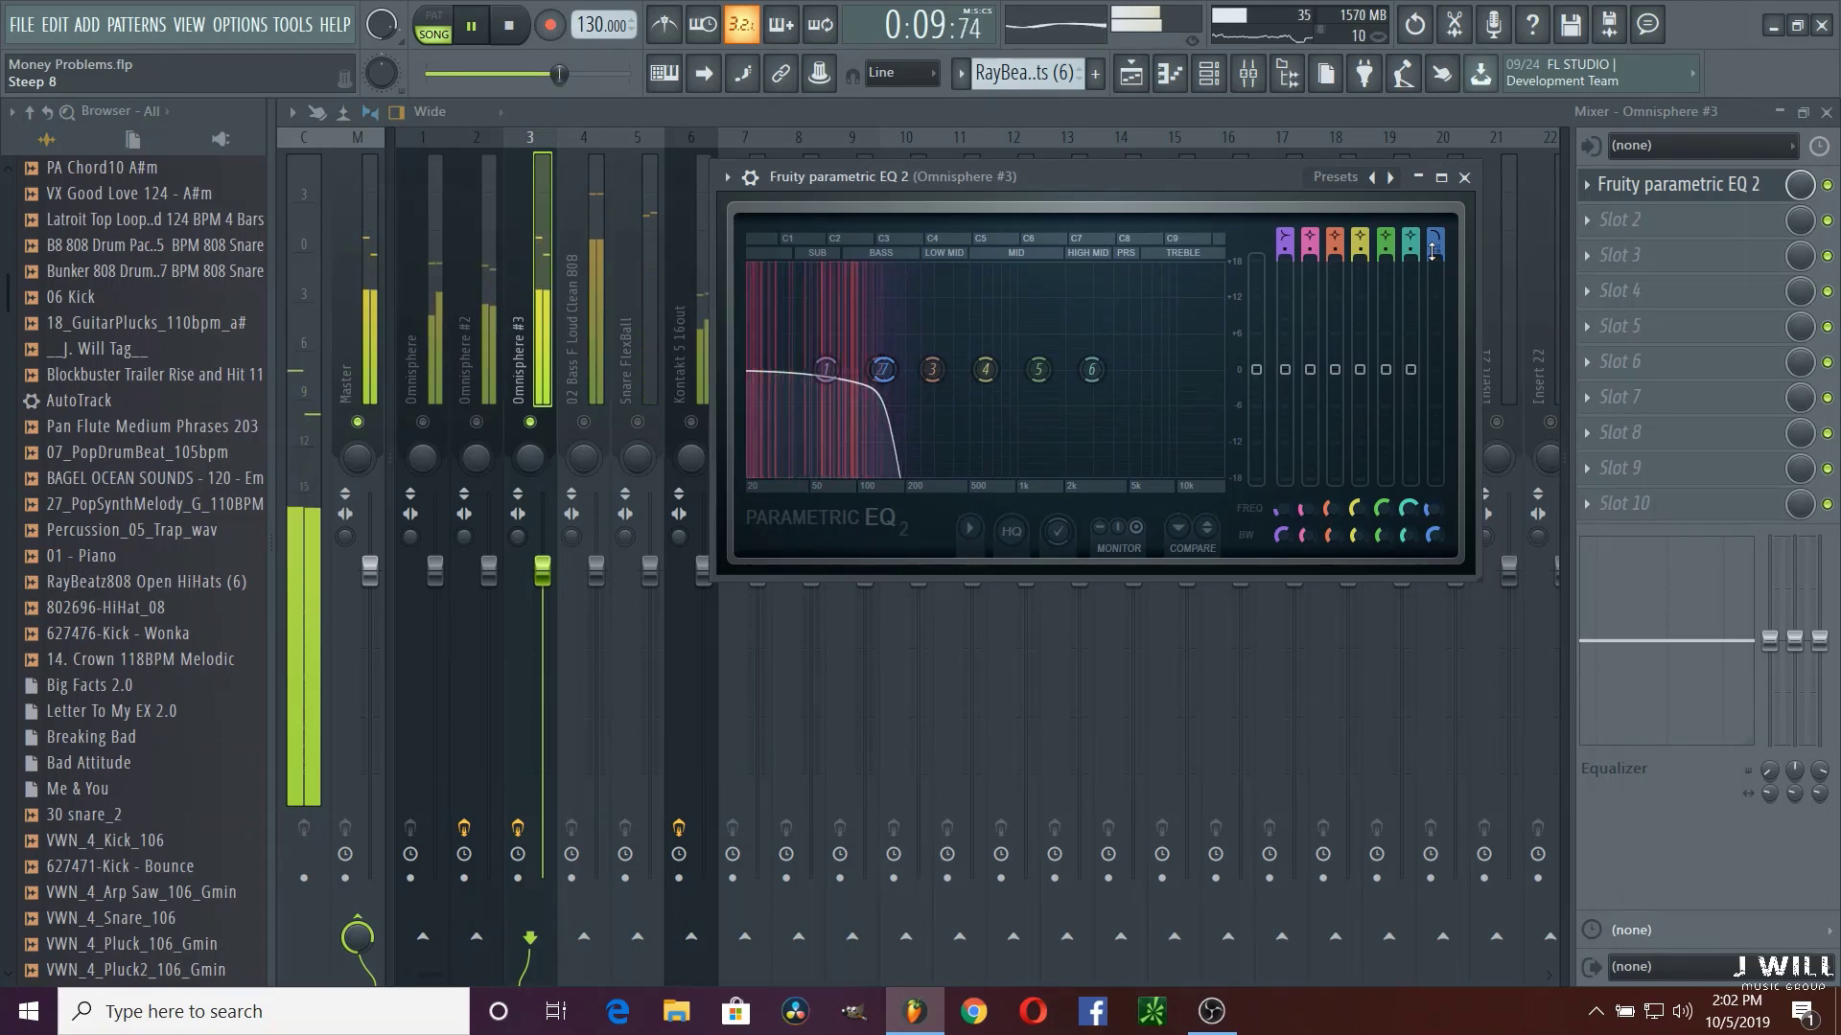
pyautogui.moveTo(883, 369); pyautogui.dragTo(891, 369)
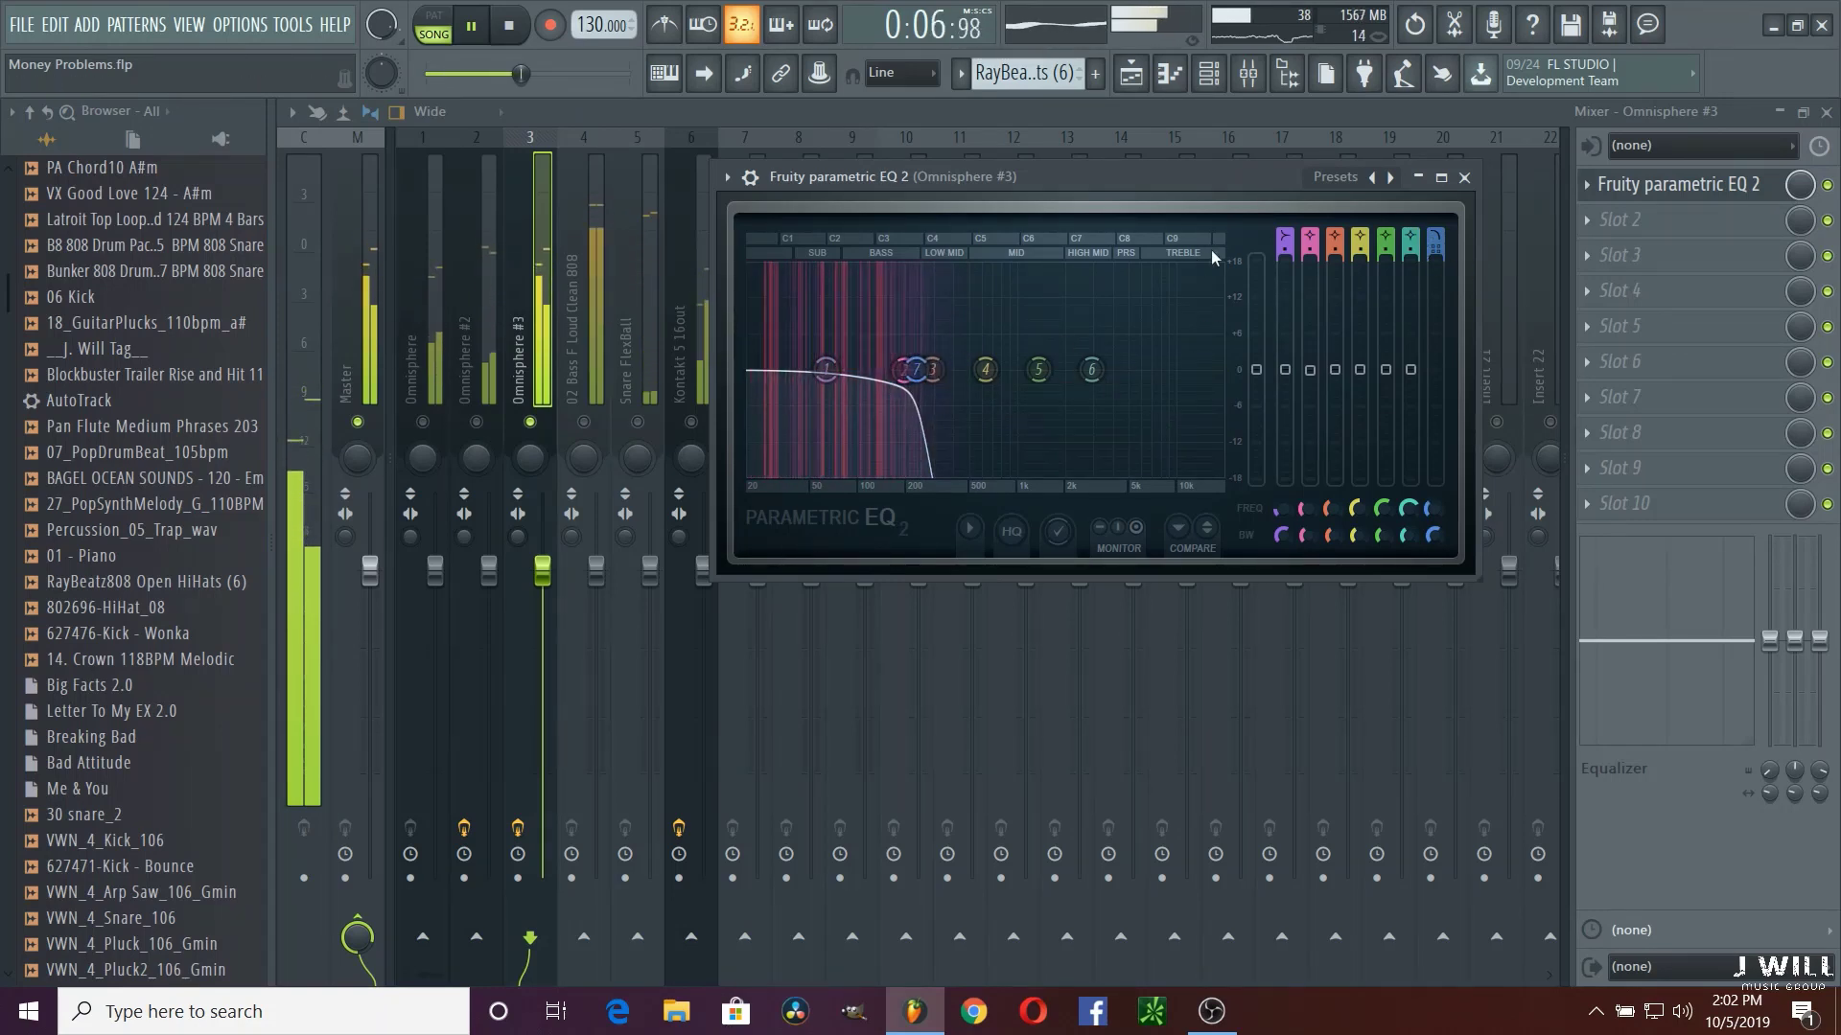
pyautogui.press('space')
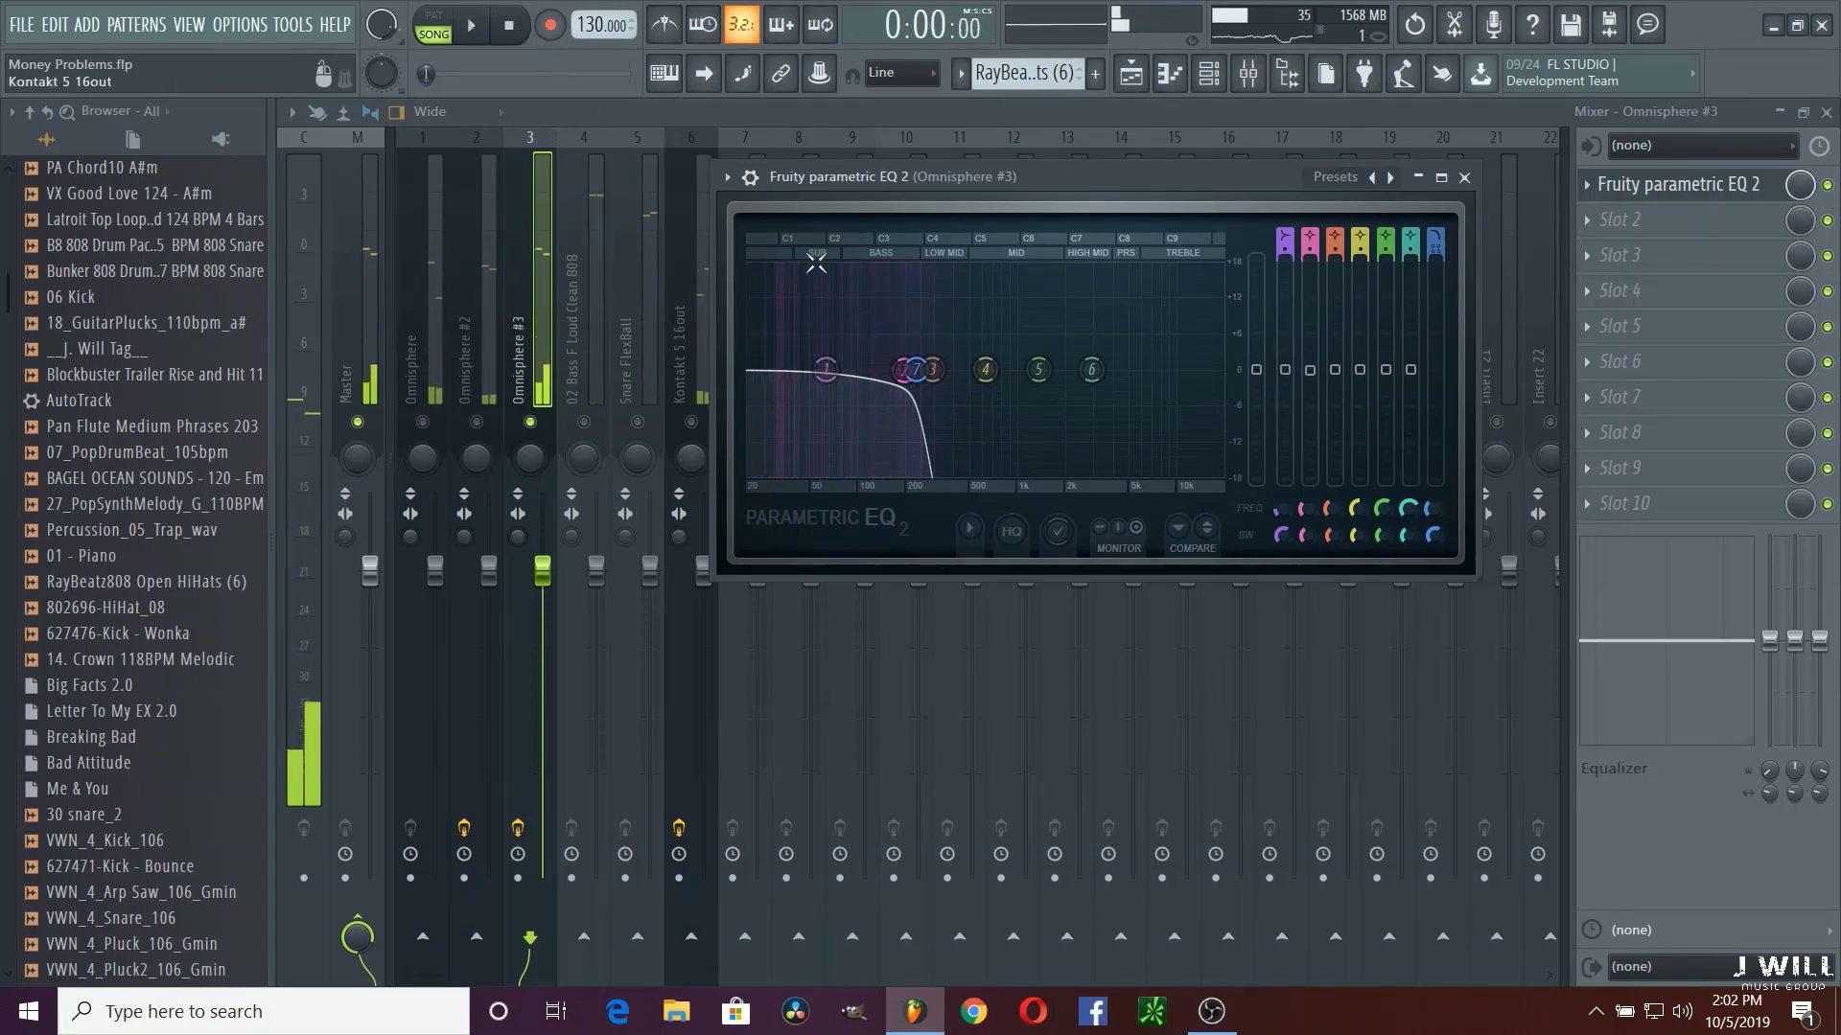
# Step: Close the EQ and play Omnisphere, Omnisphere #2 and Omnisphere #3 together to check how they blend
pyautogui.click(1464, 179)
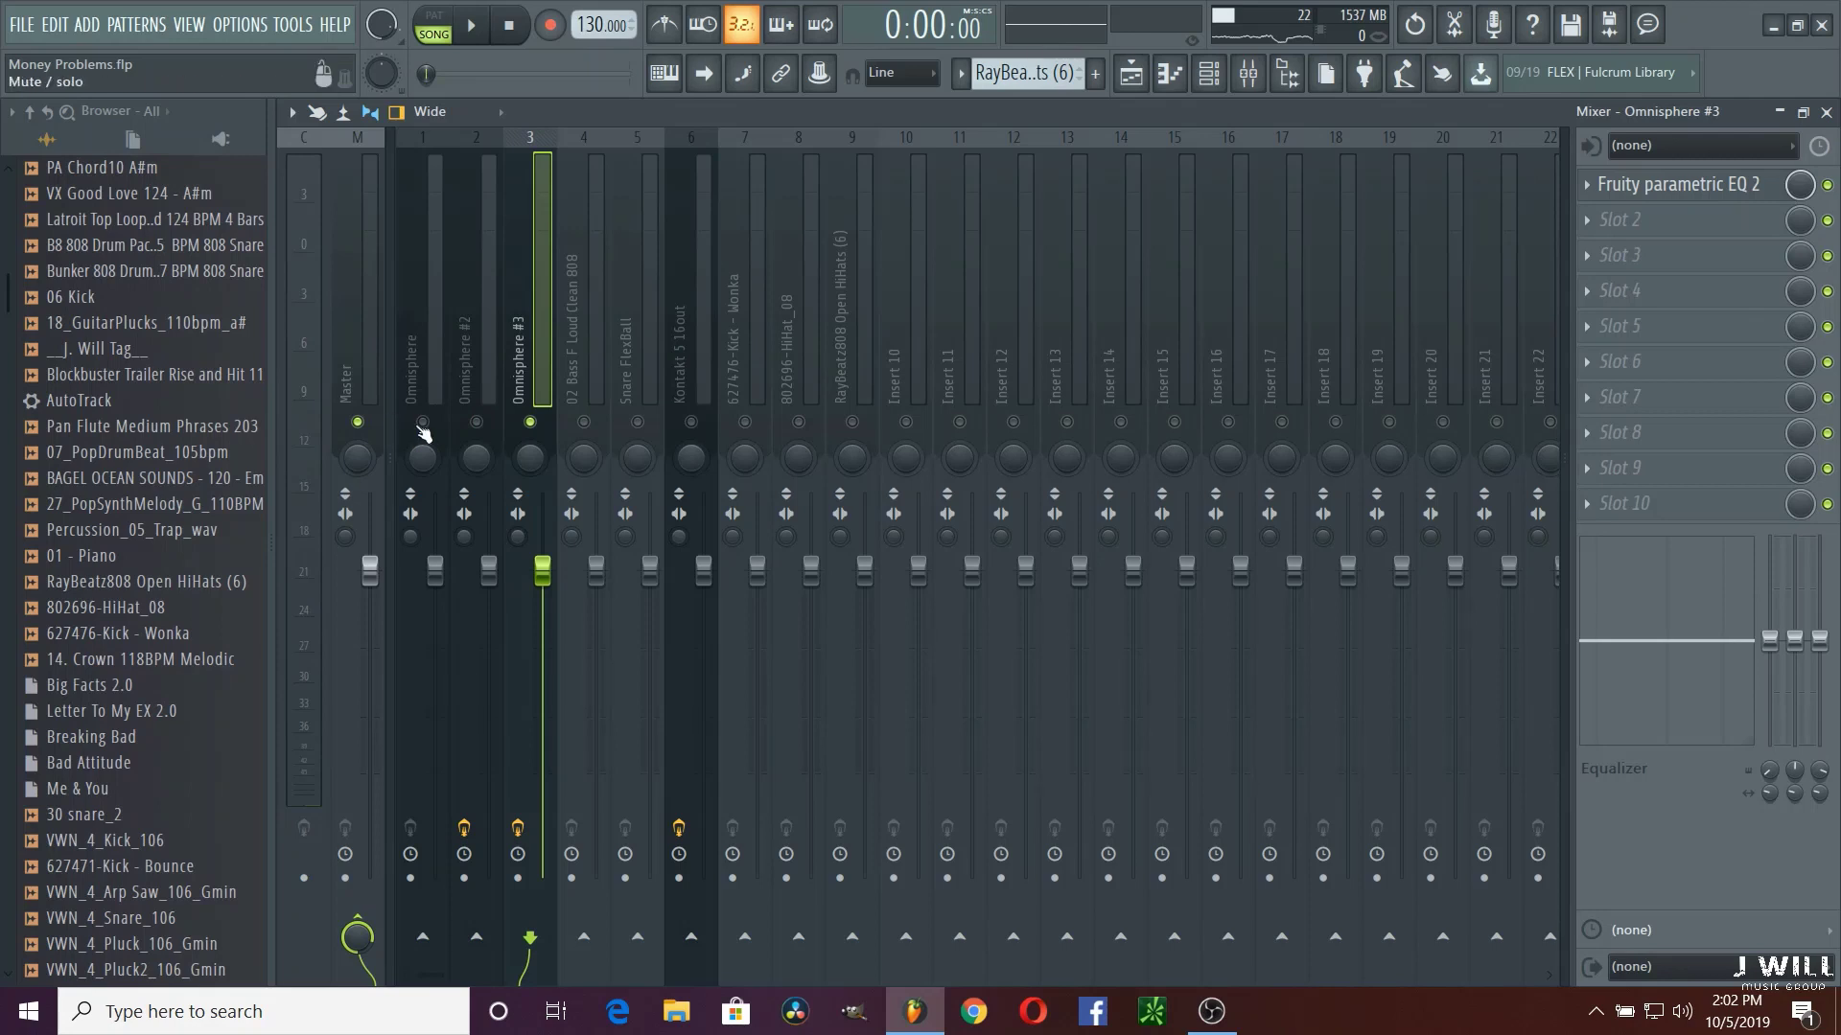
pyautogui.press('space')
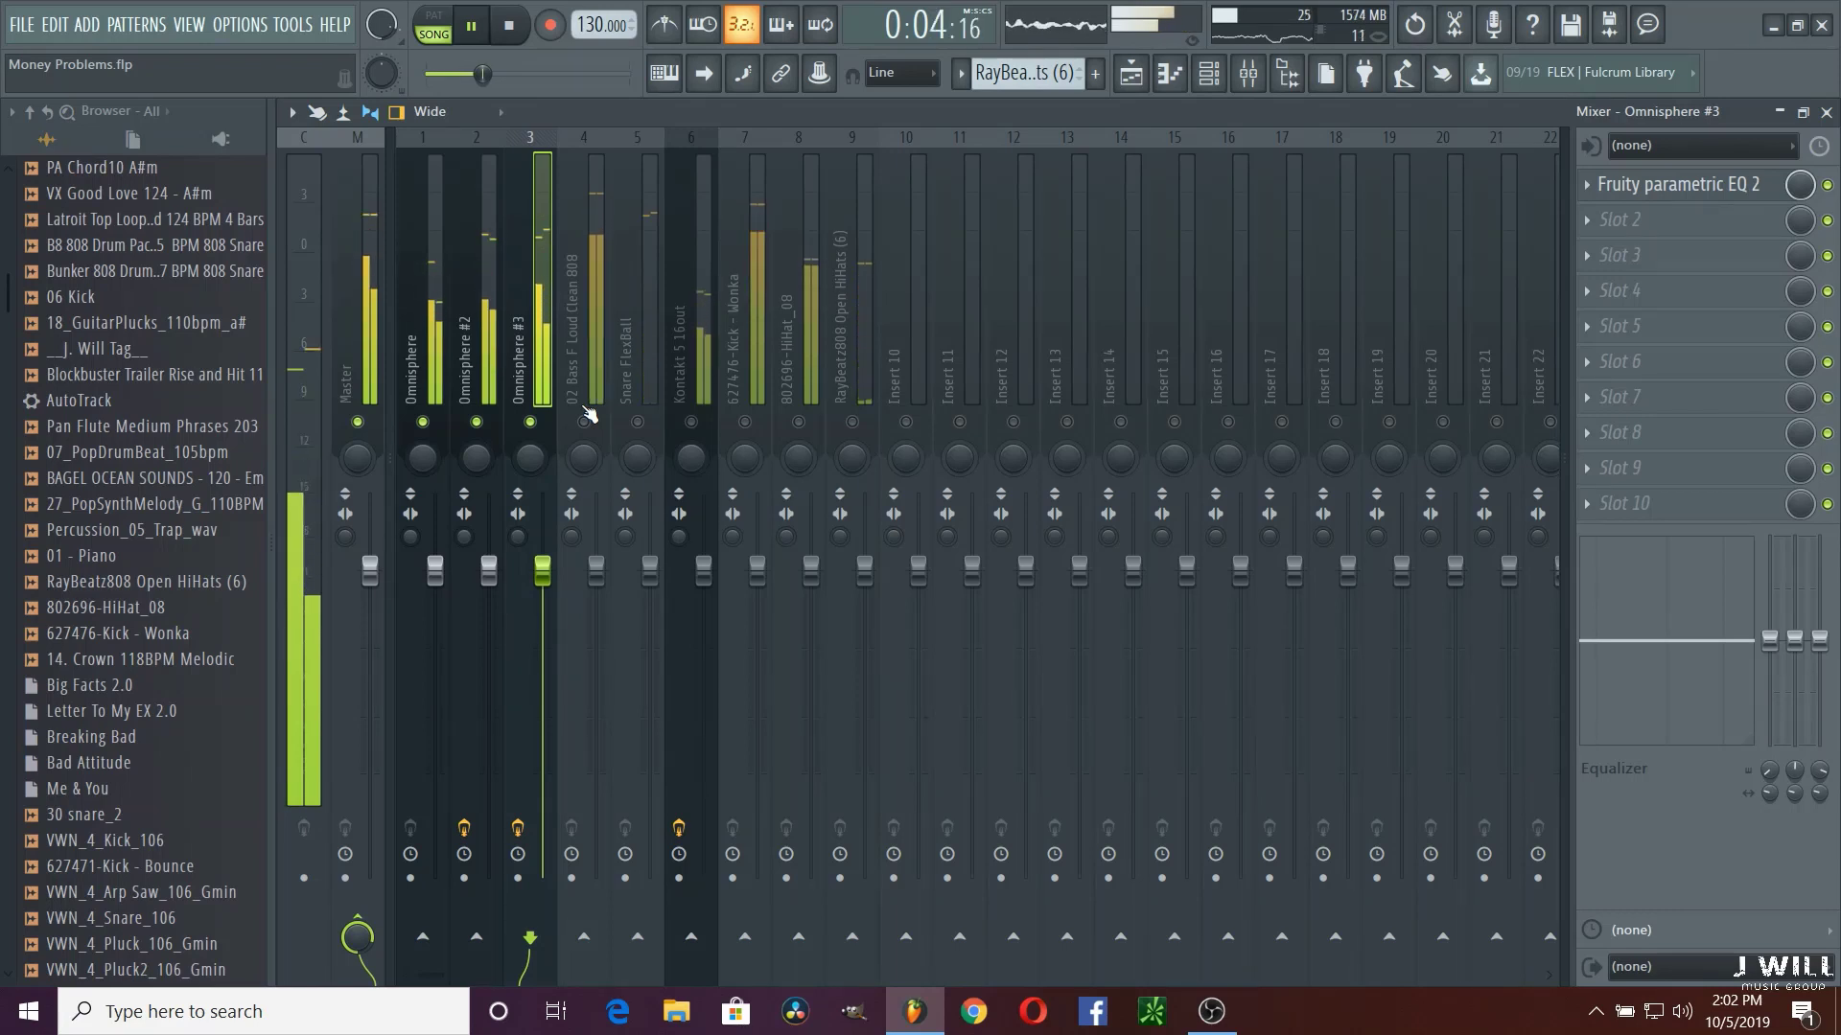
pyautogui.press('space')
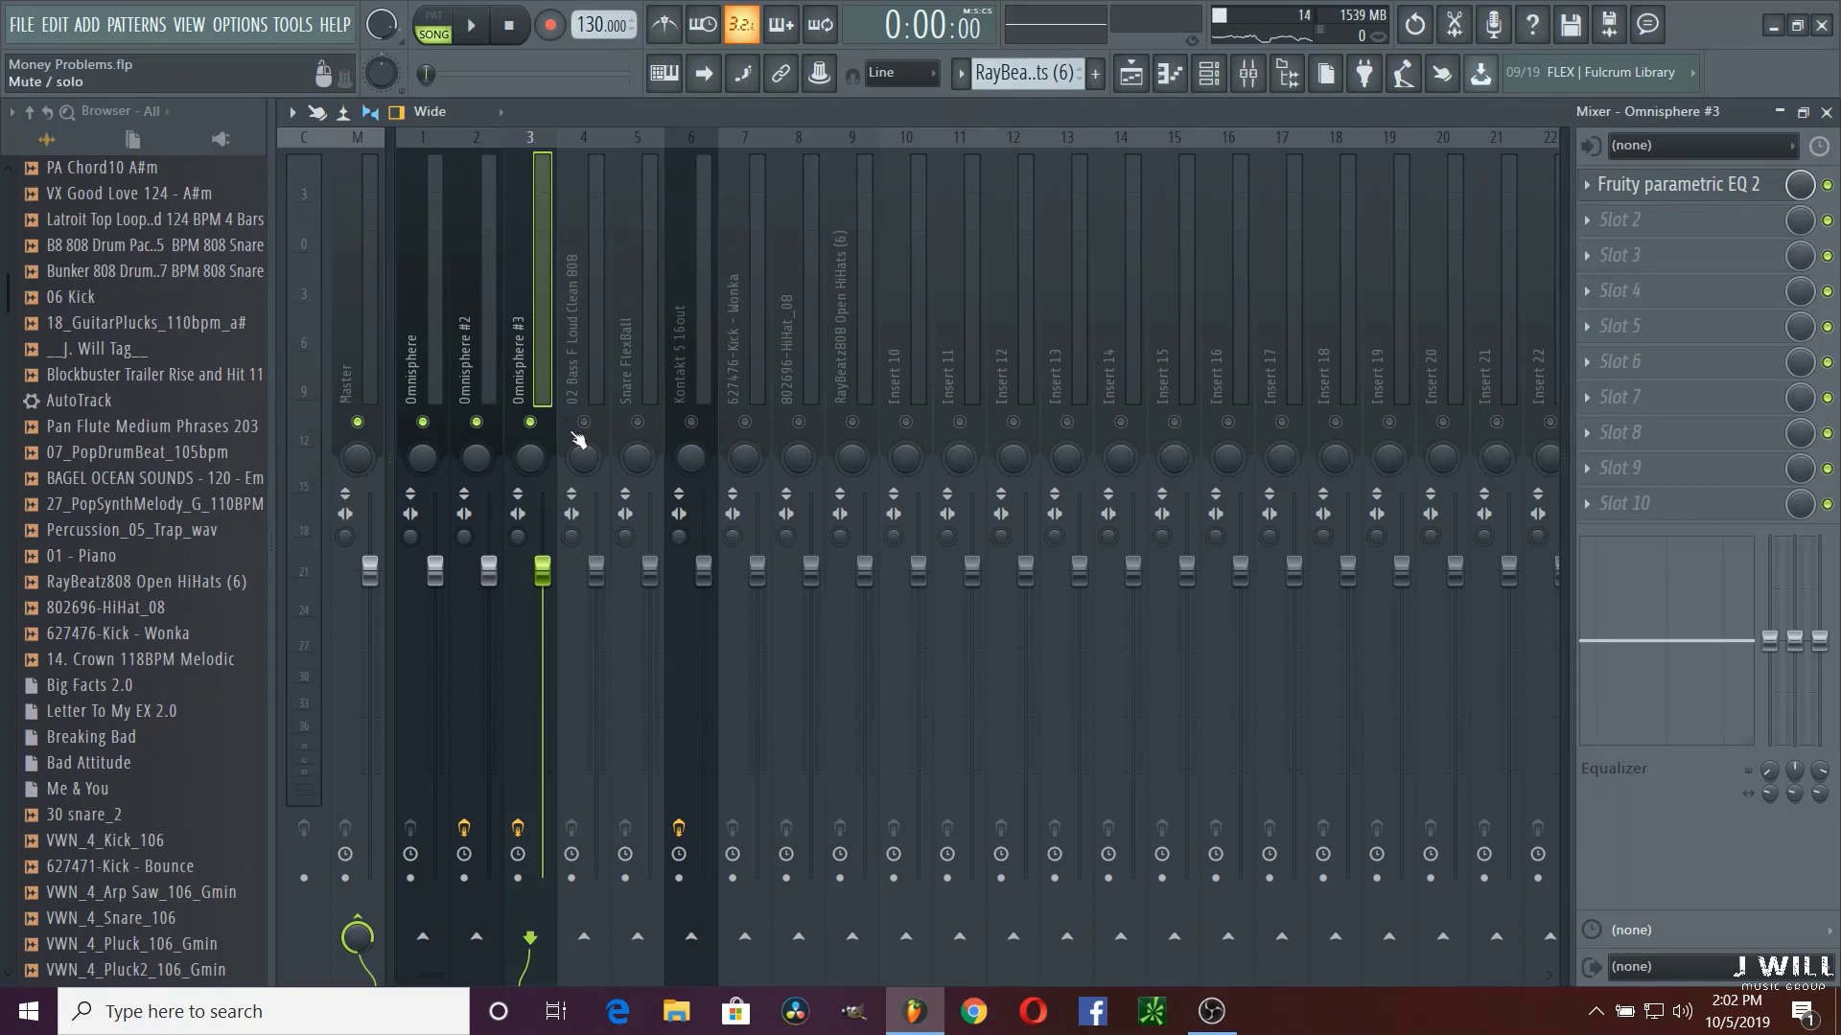
# Step: Solo the 02 Bass F Loud Clean 808 track and load Fruity Parametric EQ 2 into its effect slot 1
pyautogui.rightClick(584, 422)
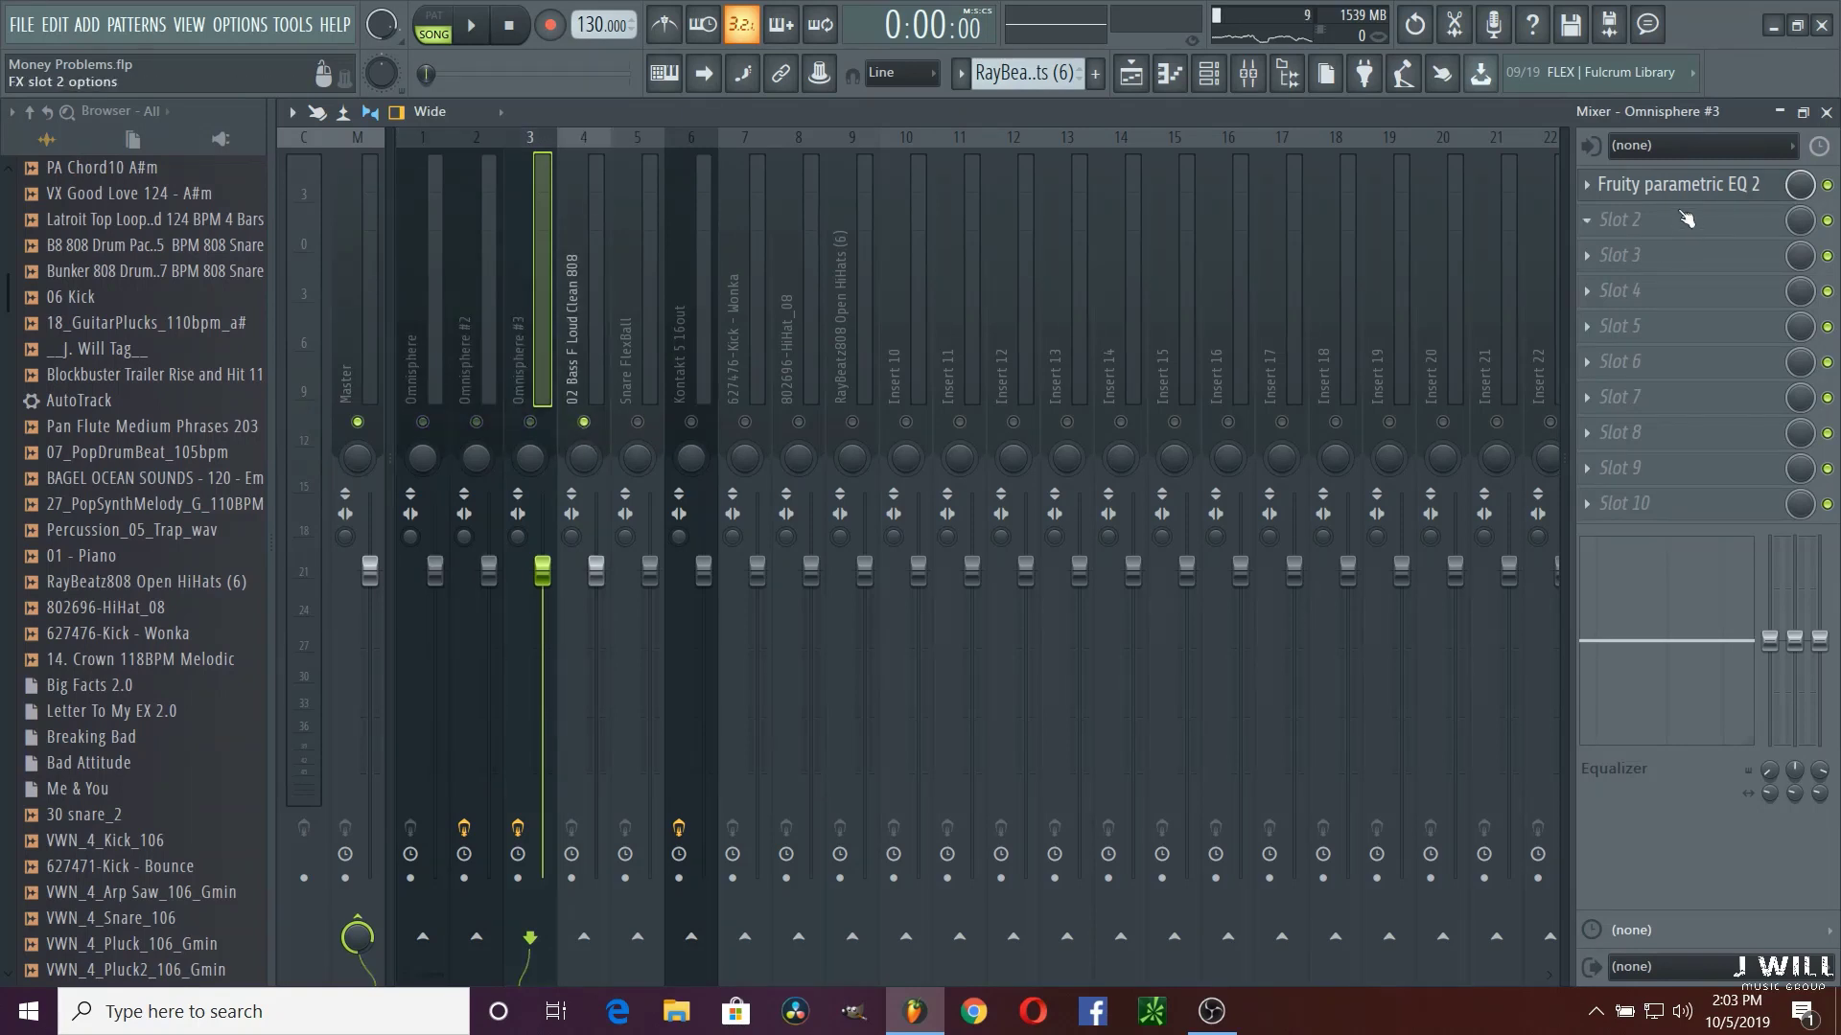
pyautogui.click(605, 349)
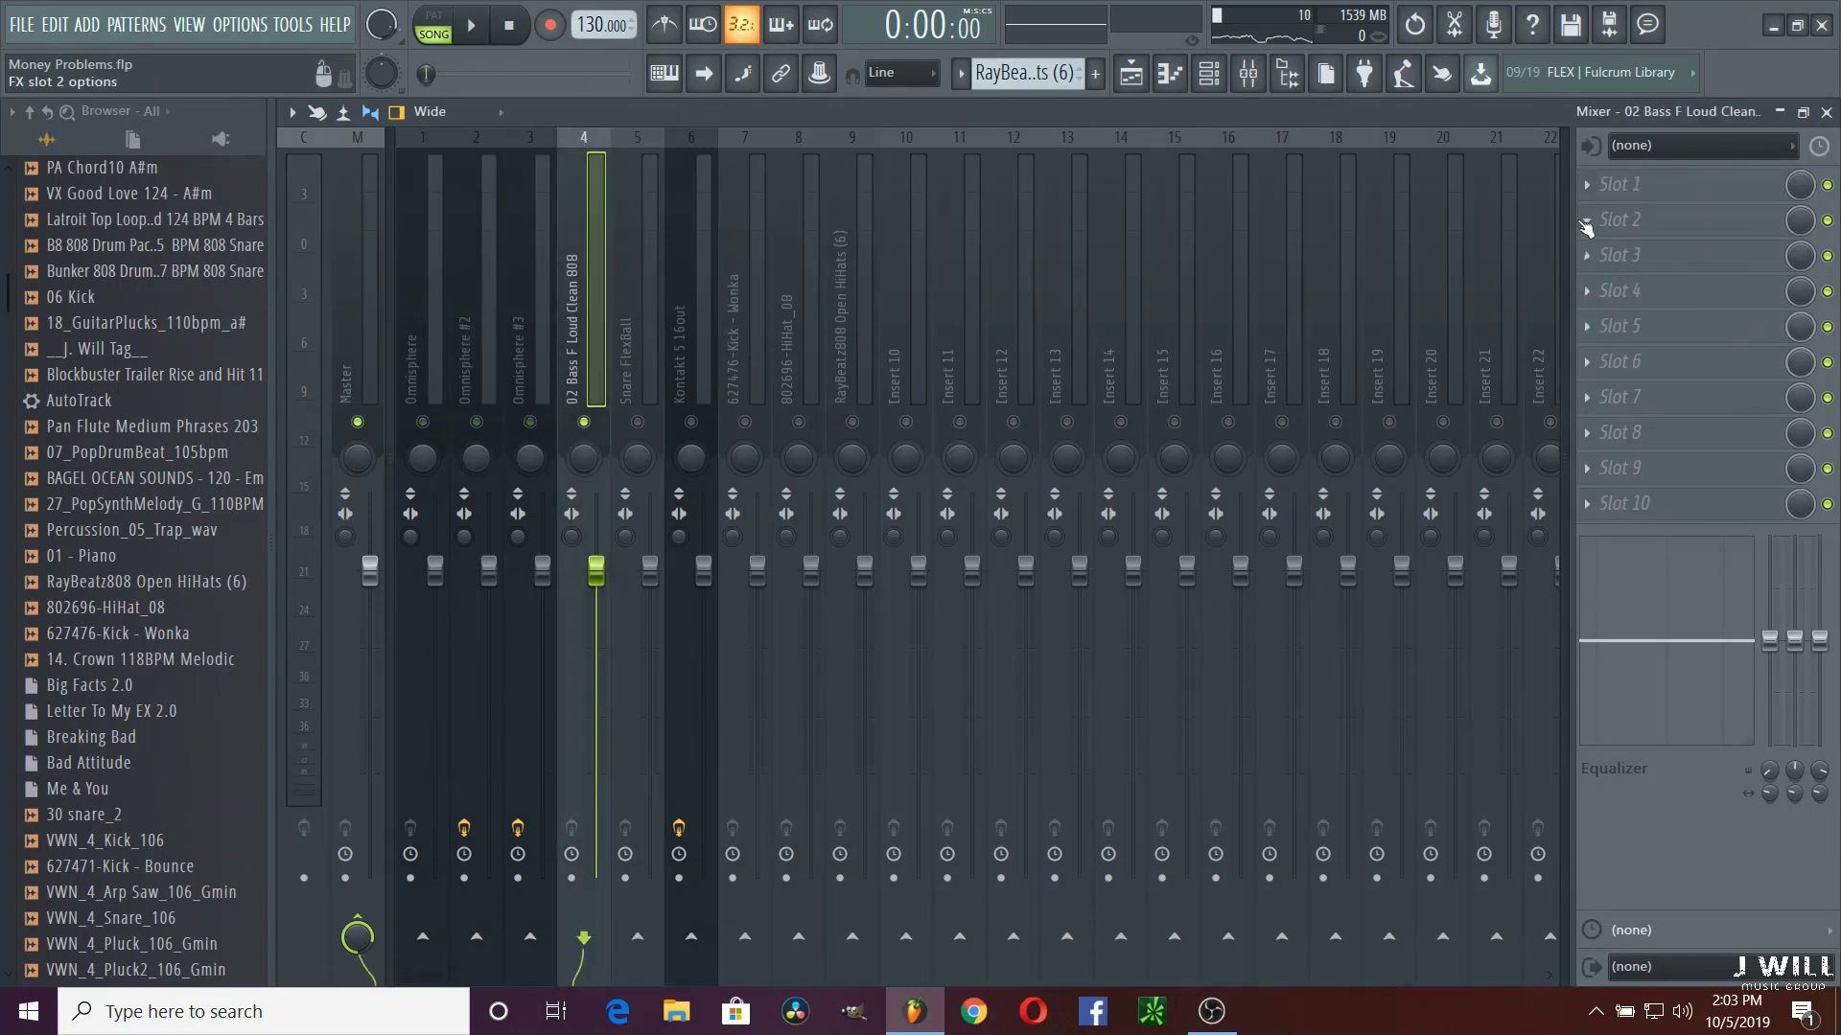
pyautogui.click(1594, 185)
pyautogui.click(1501, 215)
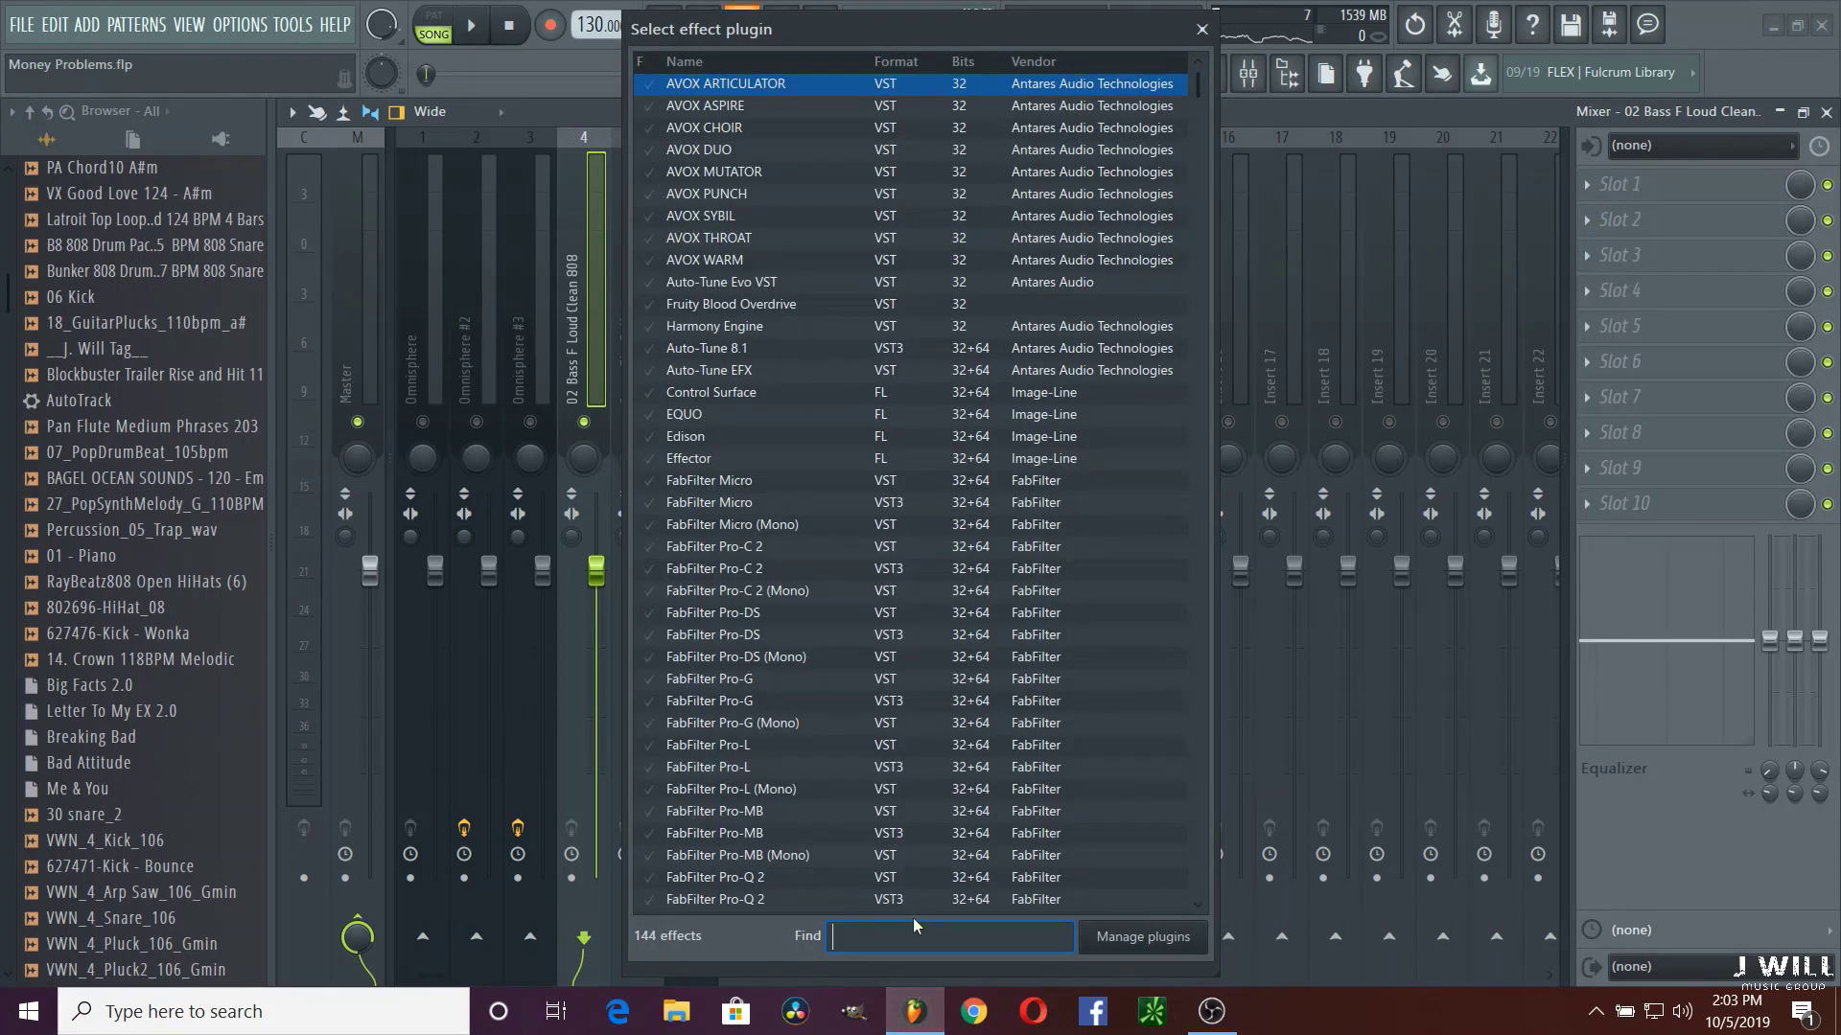
pyautogui.write('eq')
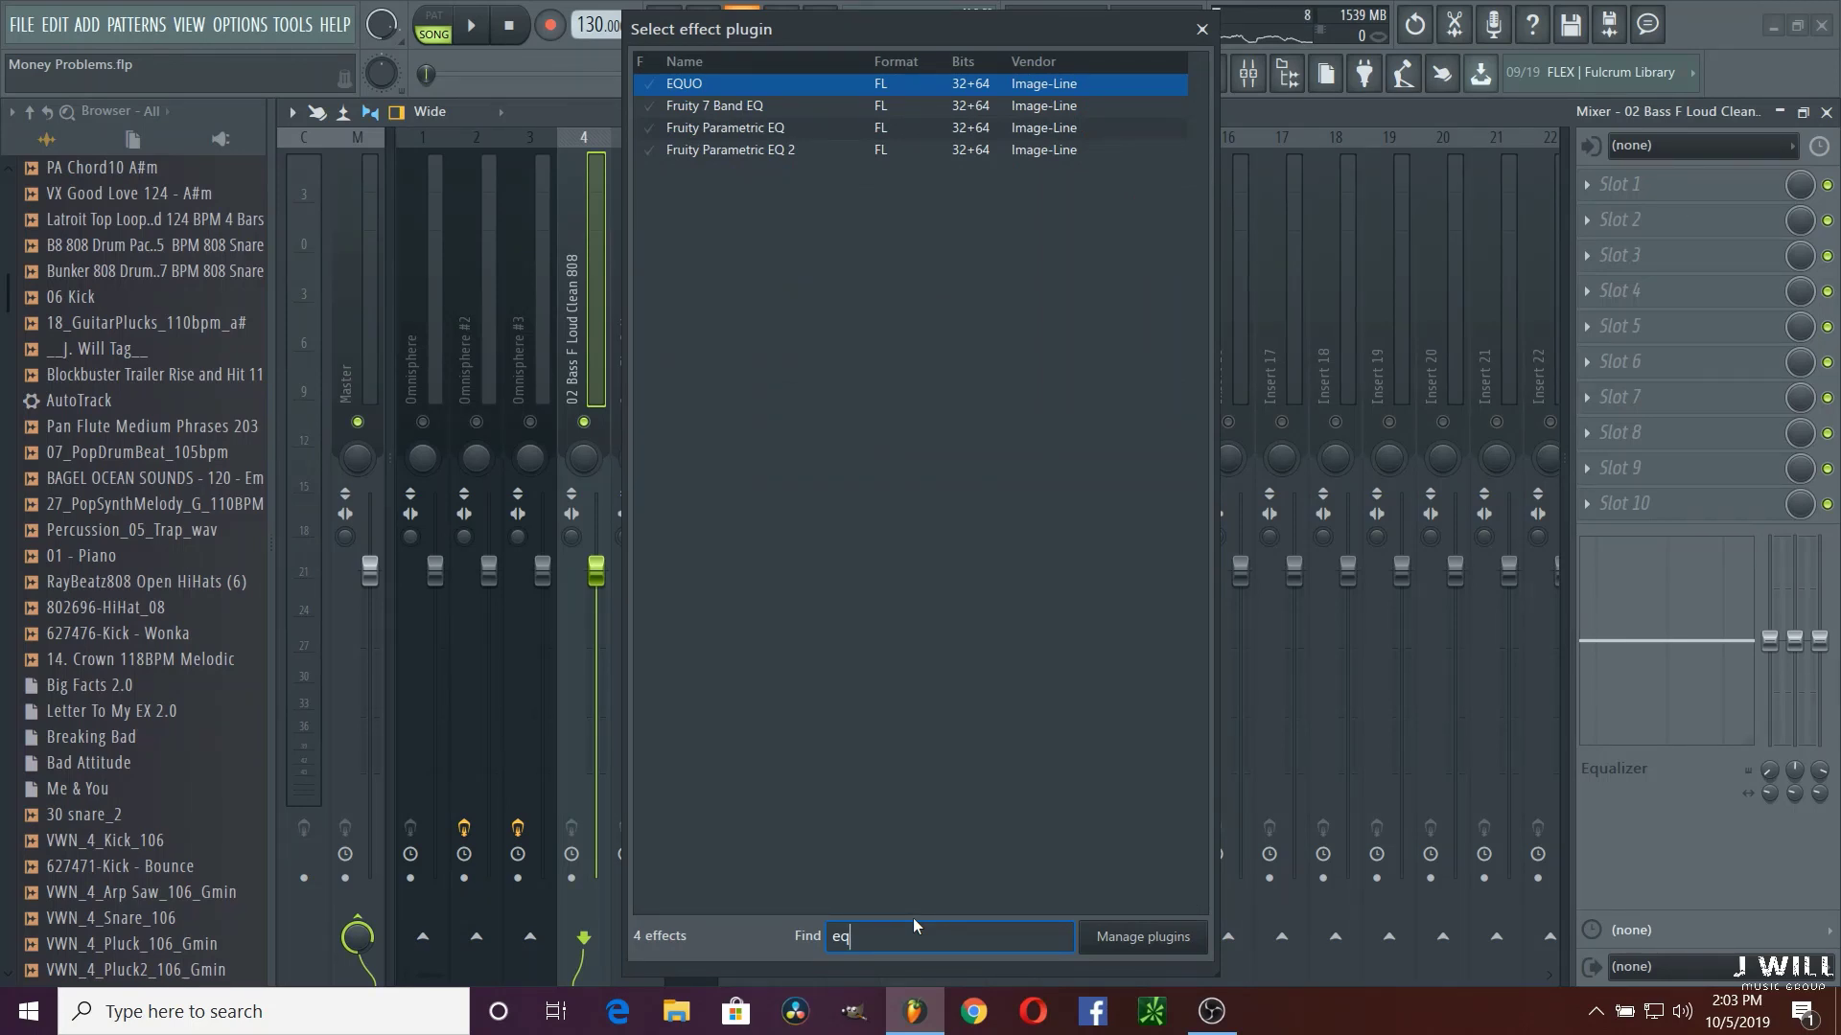
pyautogui.doubleClick(898, 154)
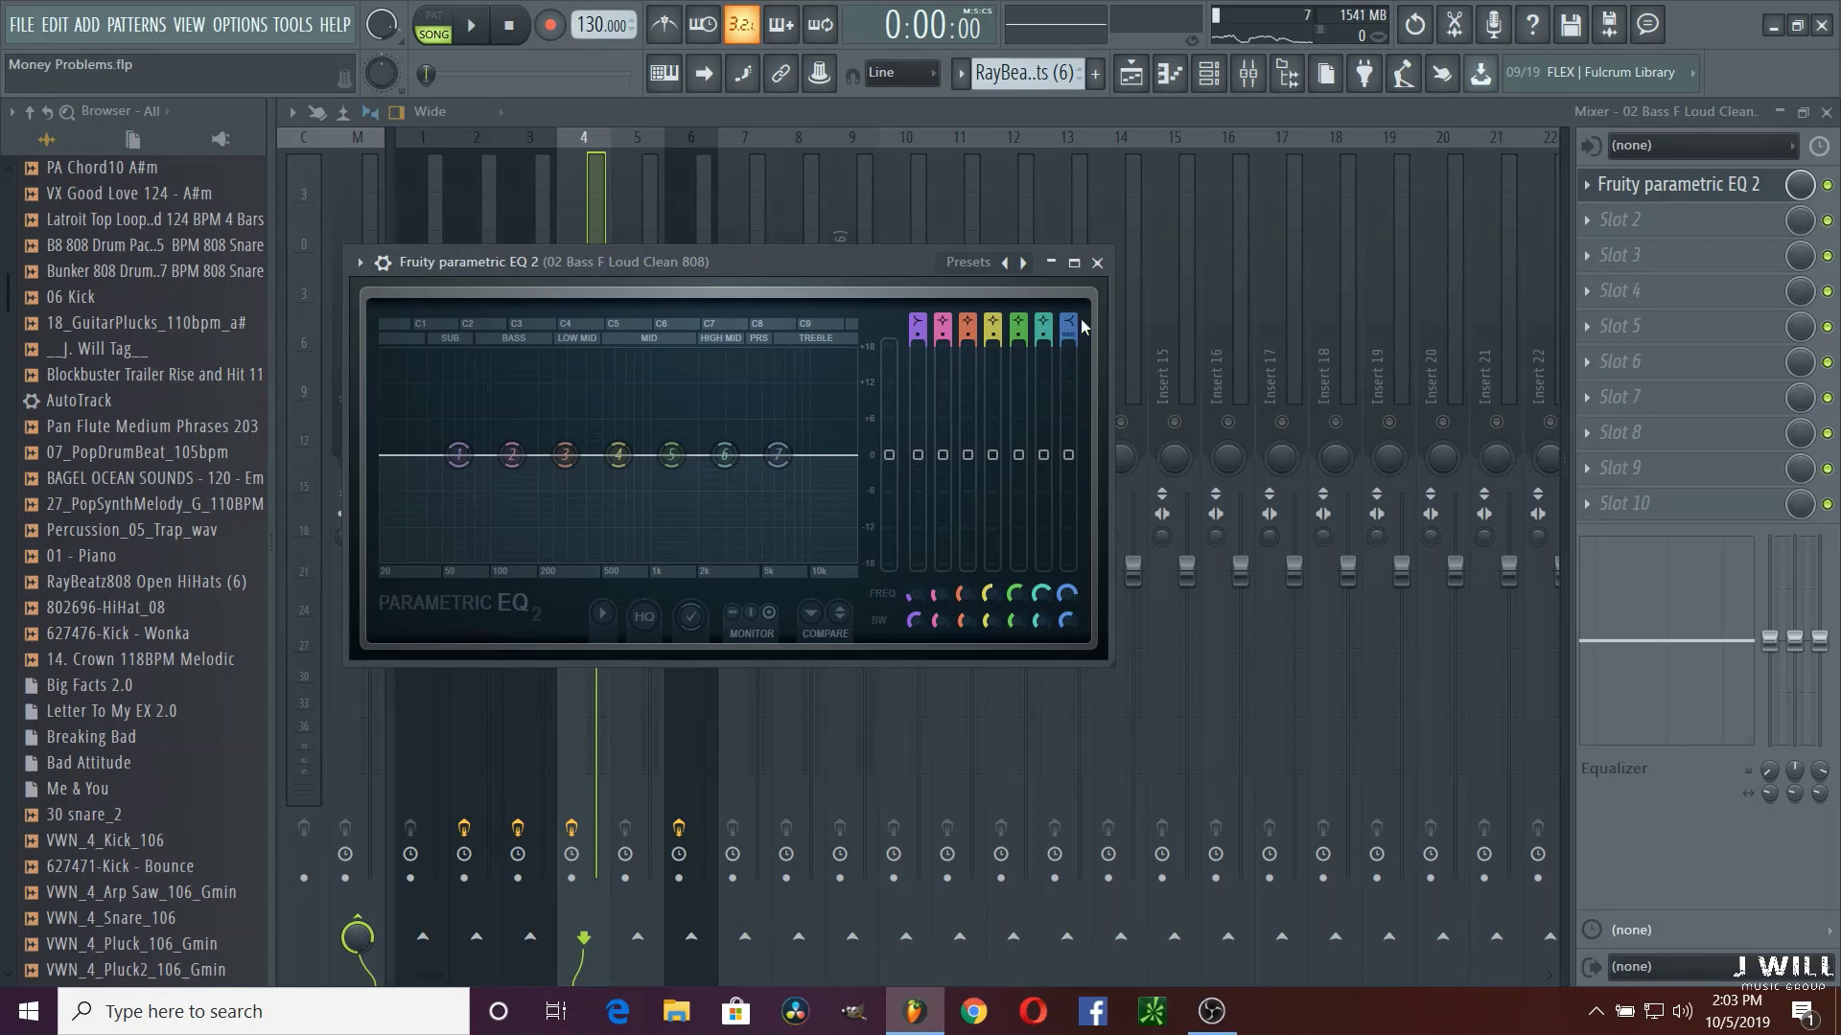
# Step: Make EQ band 7 on the 808 a steep low pass, lower its cutoff to between bands 3 and 4, and start playback
pyautogui.scroll(5, 1068, 323)
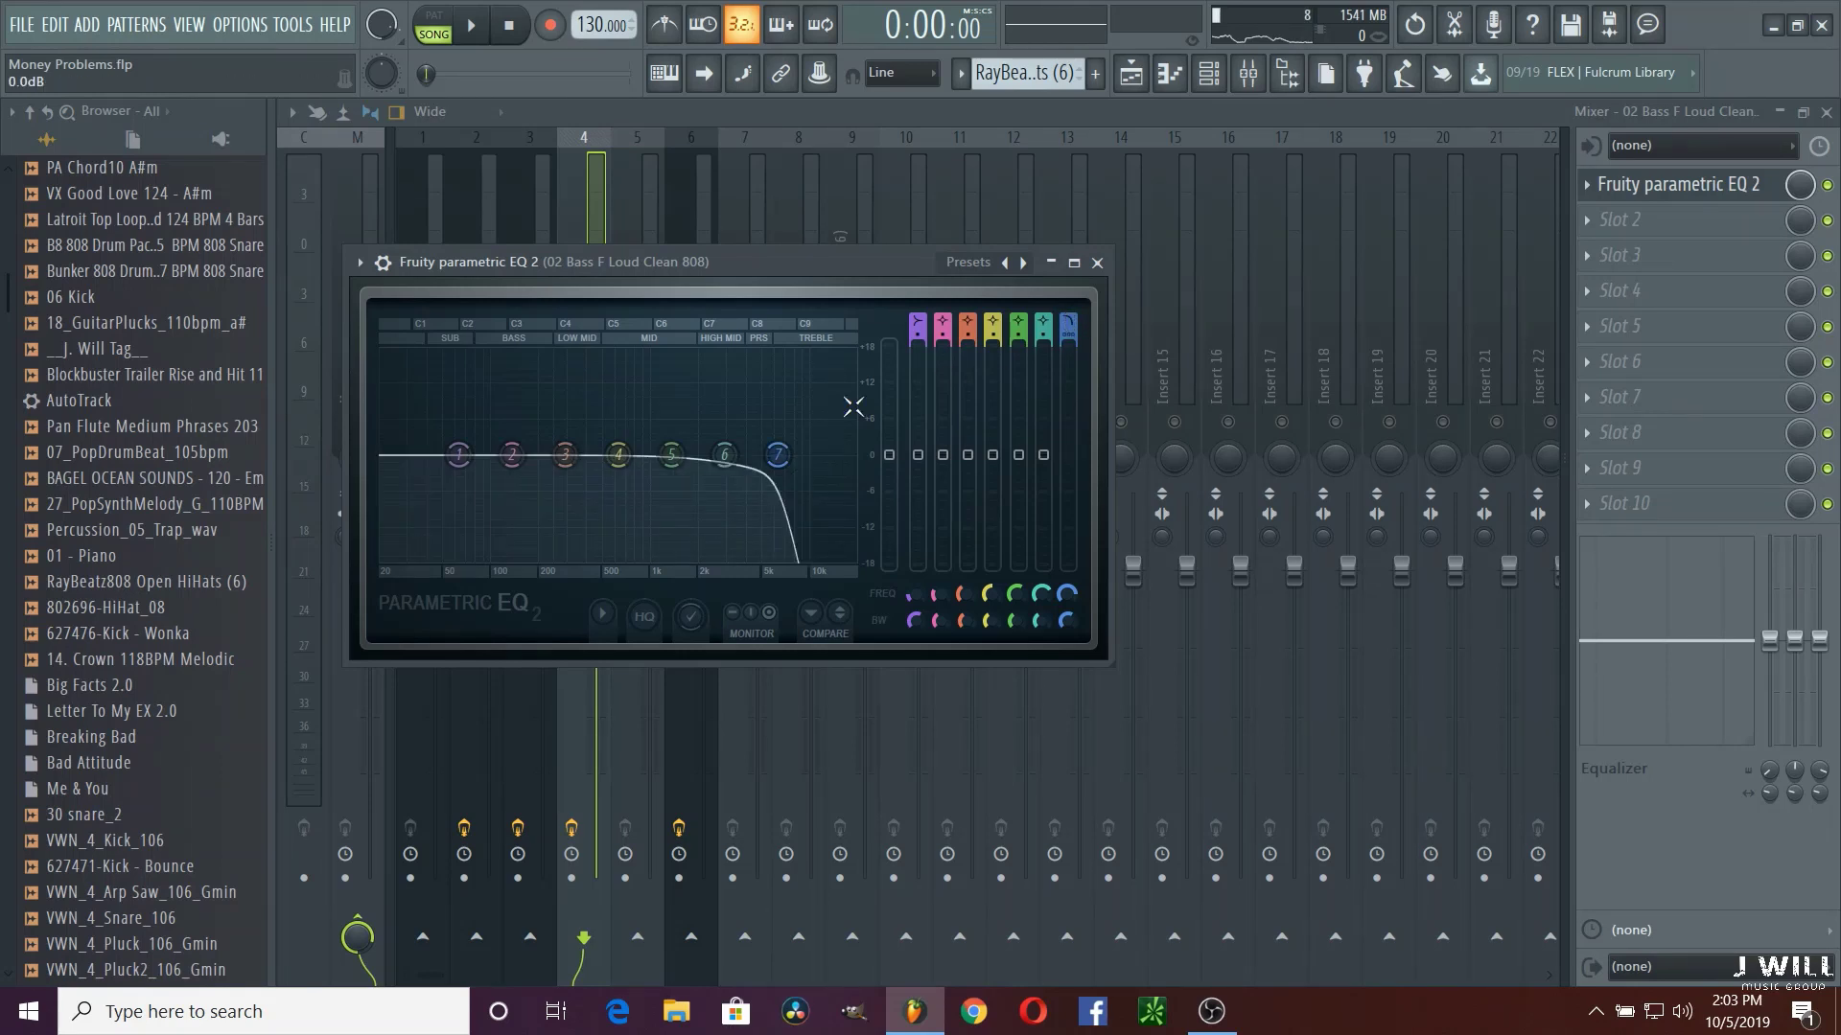
pyautogui.moveTo(777, 454); pyautogui.dragTo(591, 461)
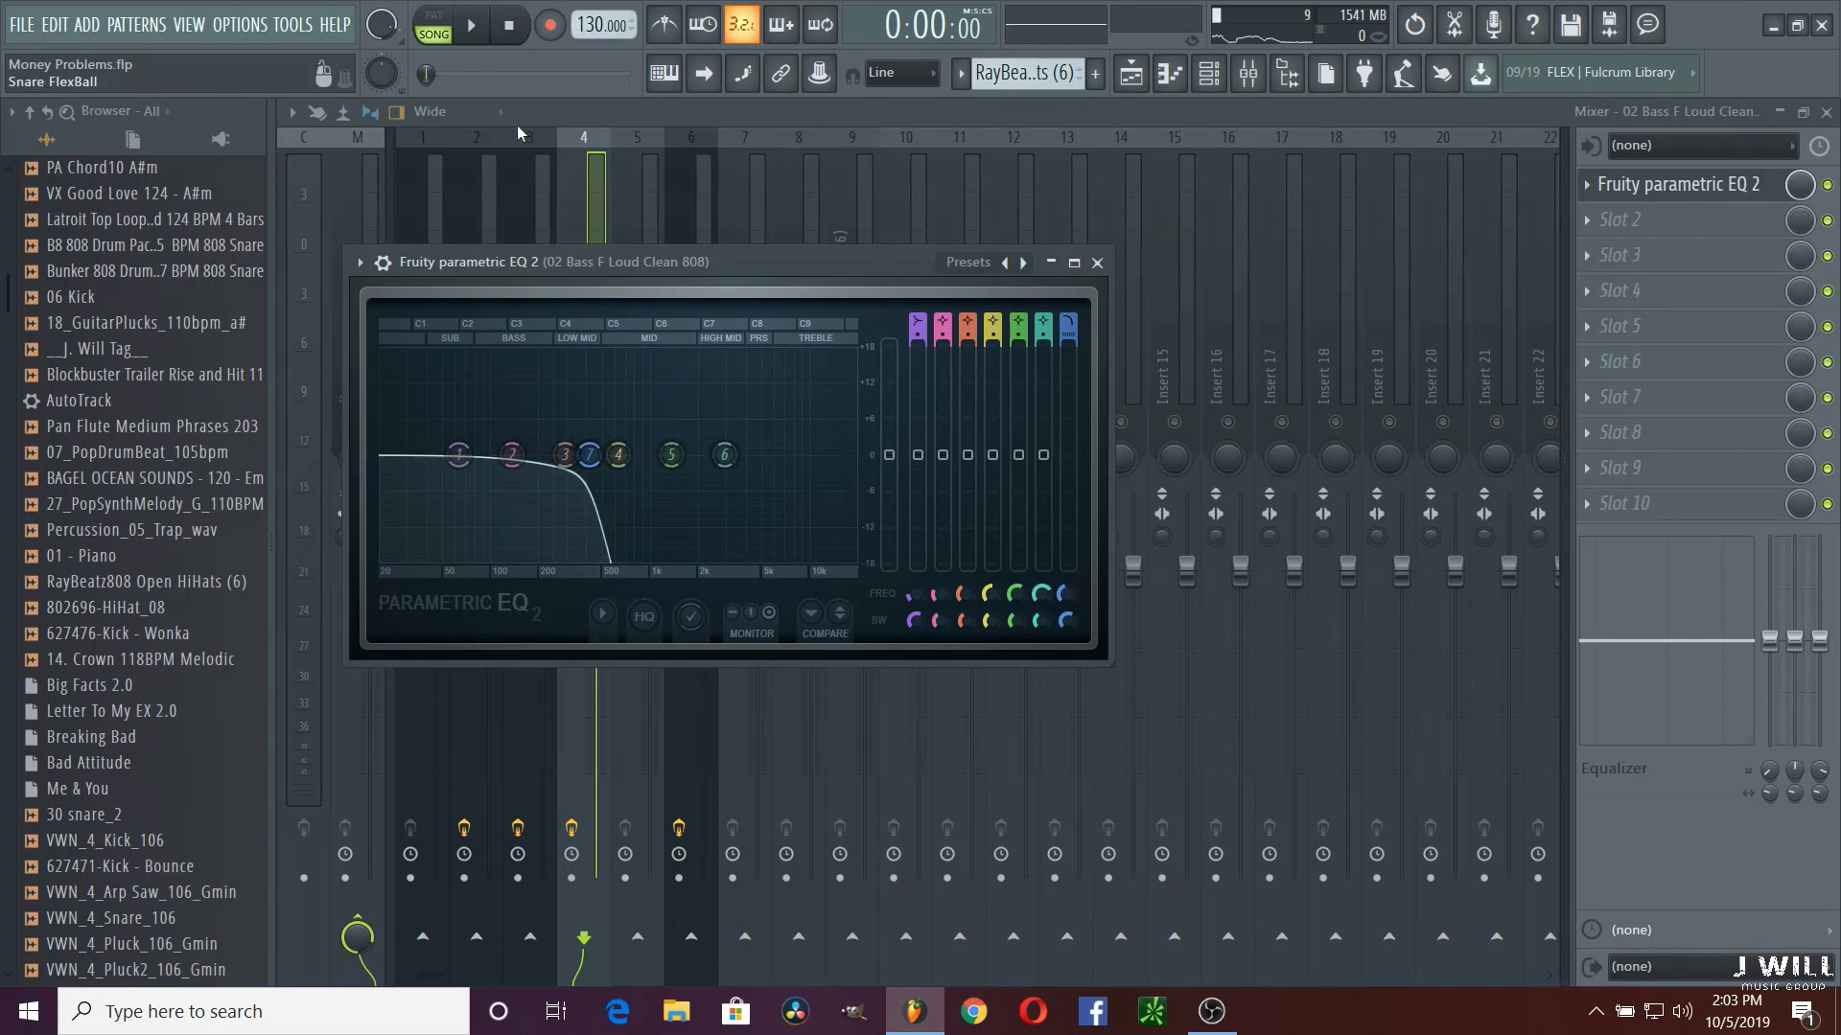
pyautogui.click(483, 40)
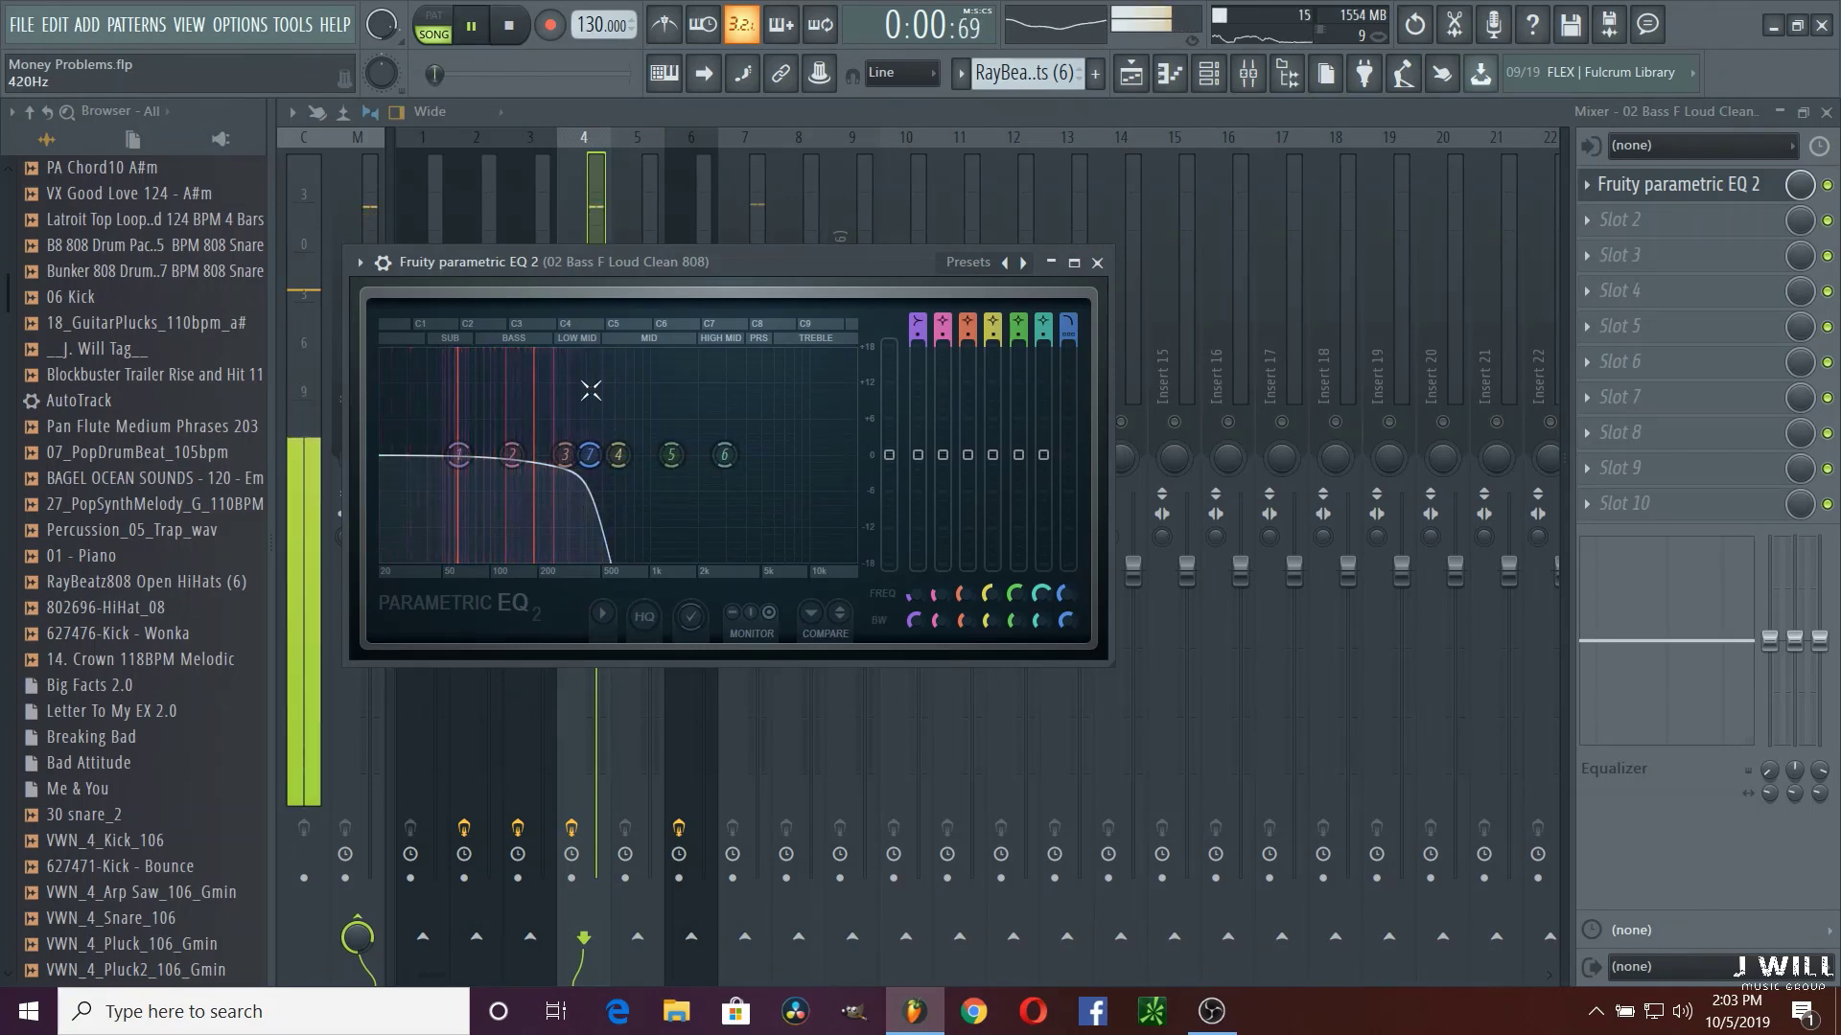
# Step: Sweep the 808's low-pass cutoff up to about 12.7 kHz and back to just below band 4, and close the EQ
pyautogui.moveTo(593, 467); pyautogui.dragTo(825, 468)
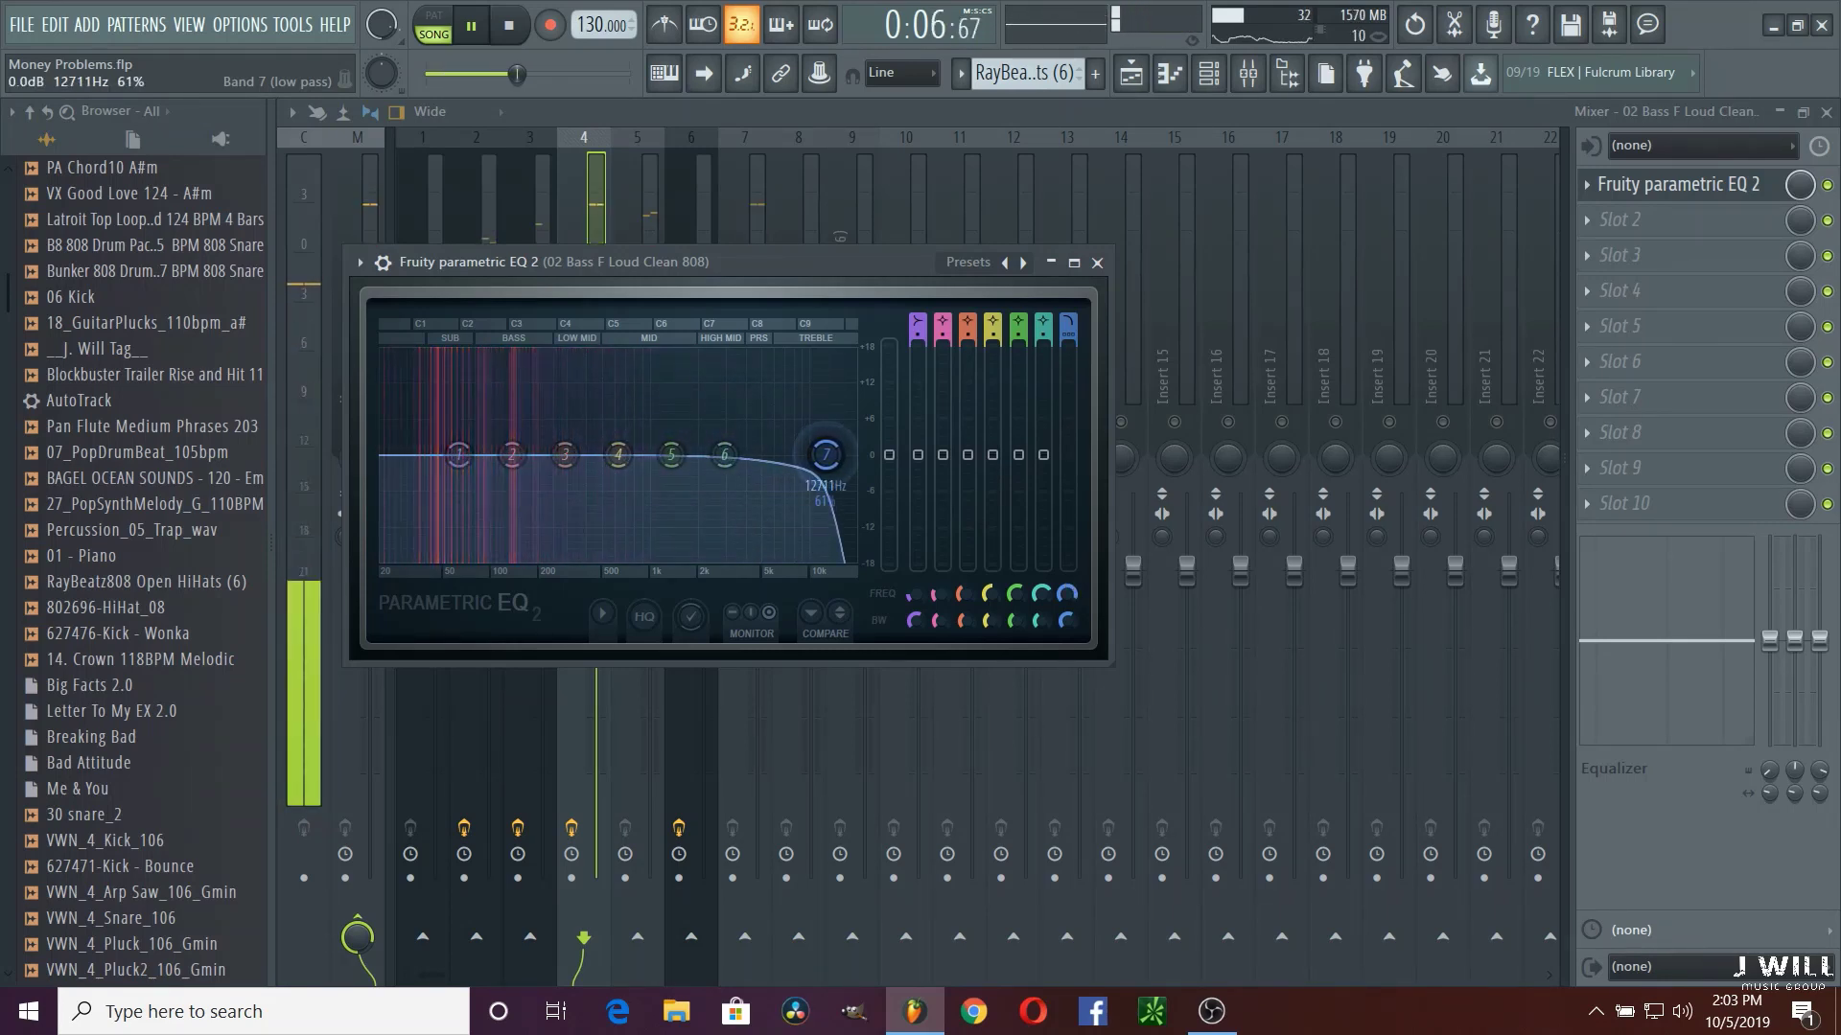
pyautogui.moveTo(826, 458); pyautogui.dragTo(597, 458)
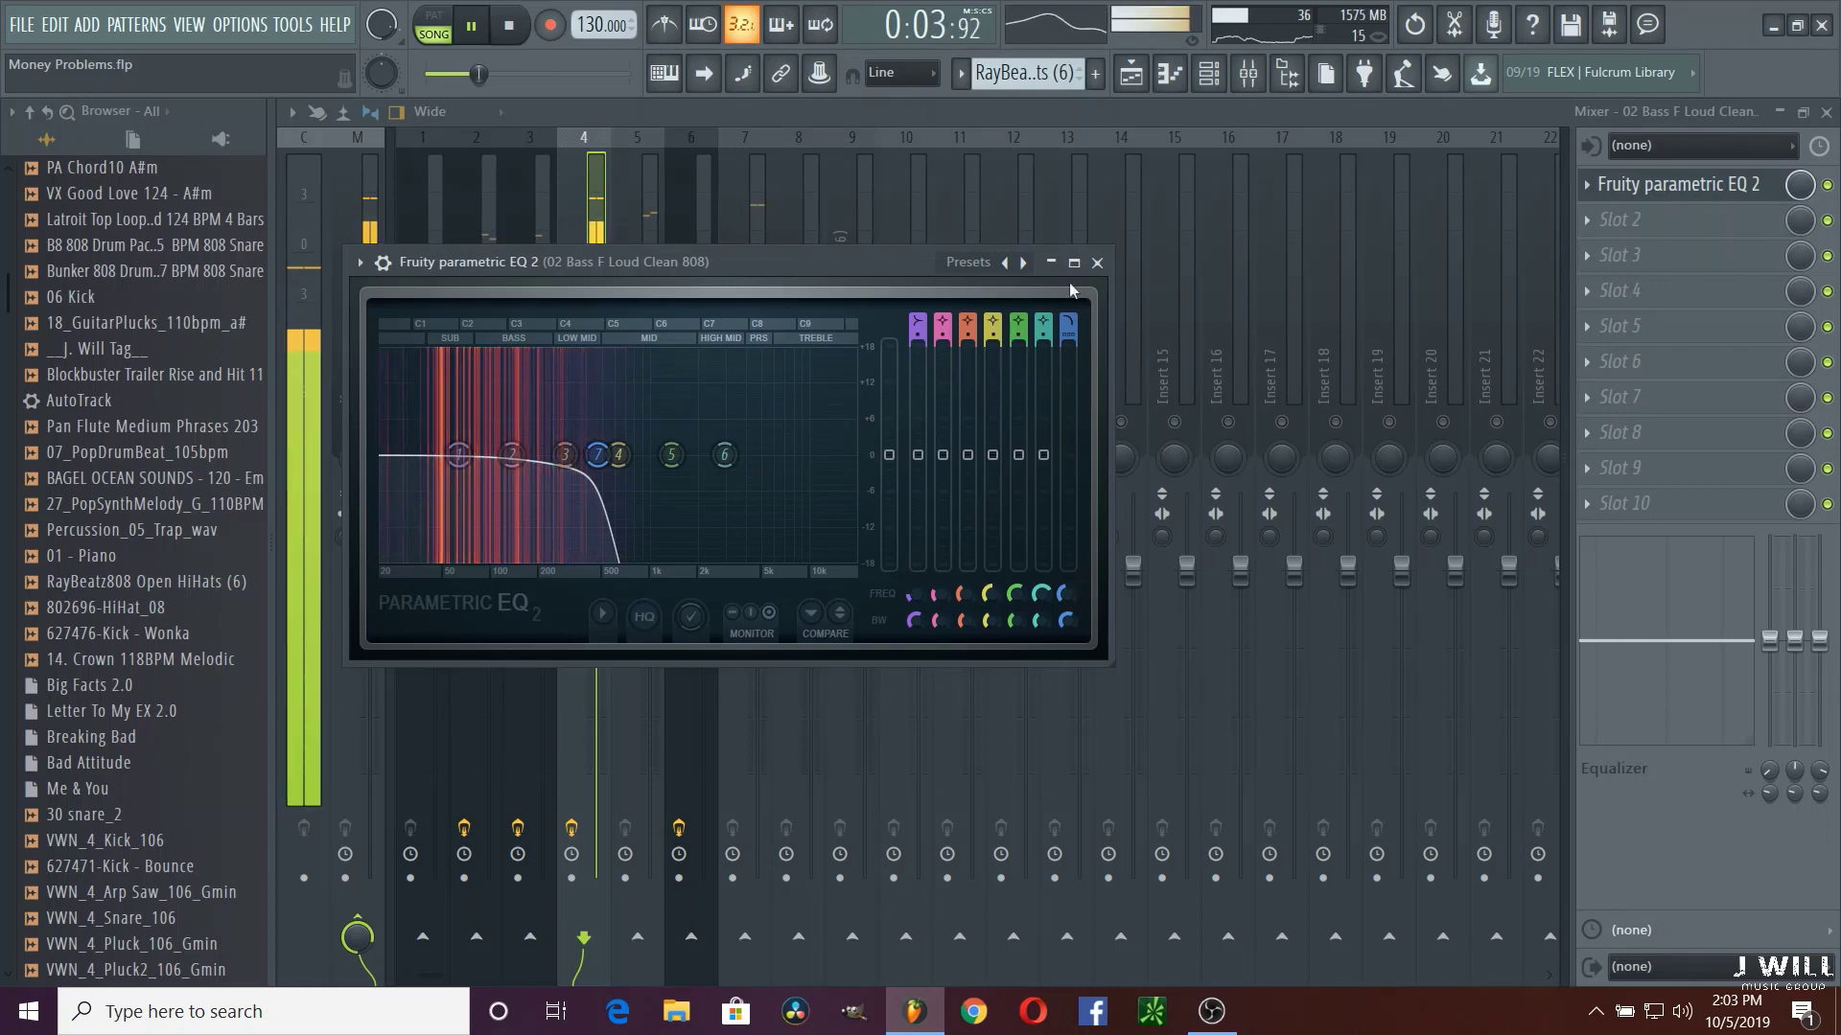
pyautogui.click(1097, 262)
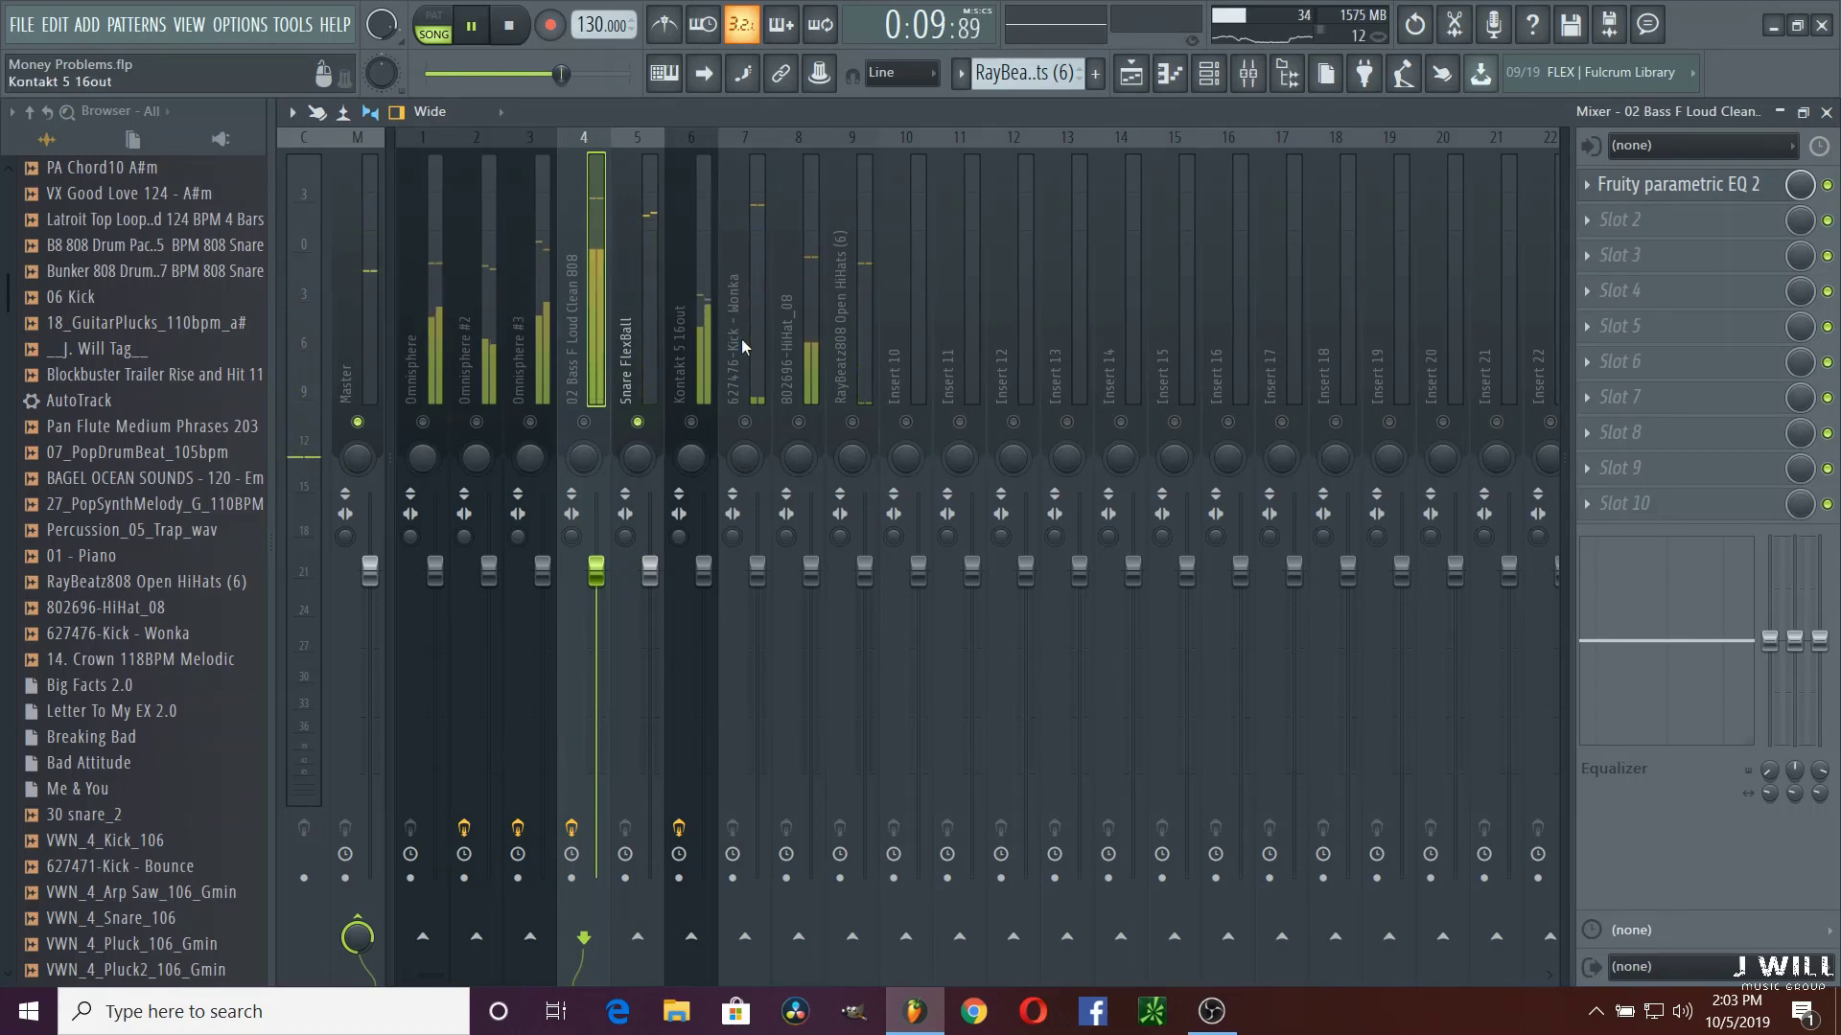
# Step: Select the Snare FlexBall mixer track and load Fruity Parametric EQ 2 into its effect slot 1
pyautogui.click(649, 336)
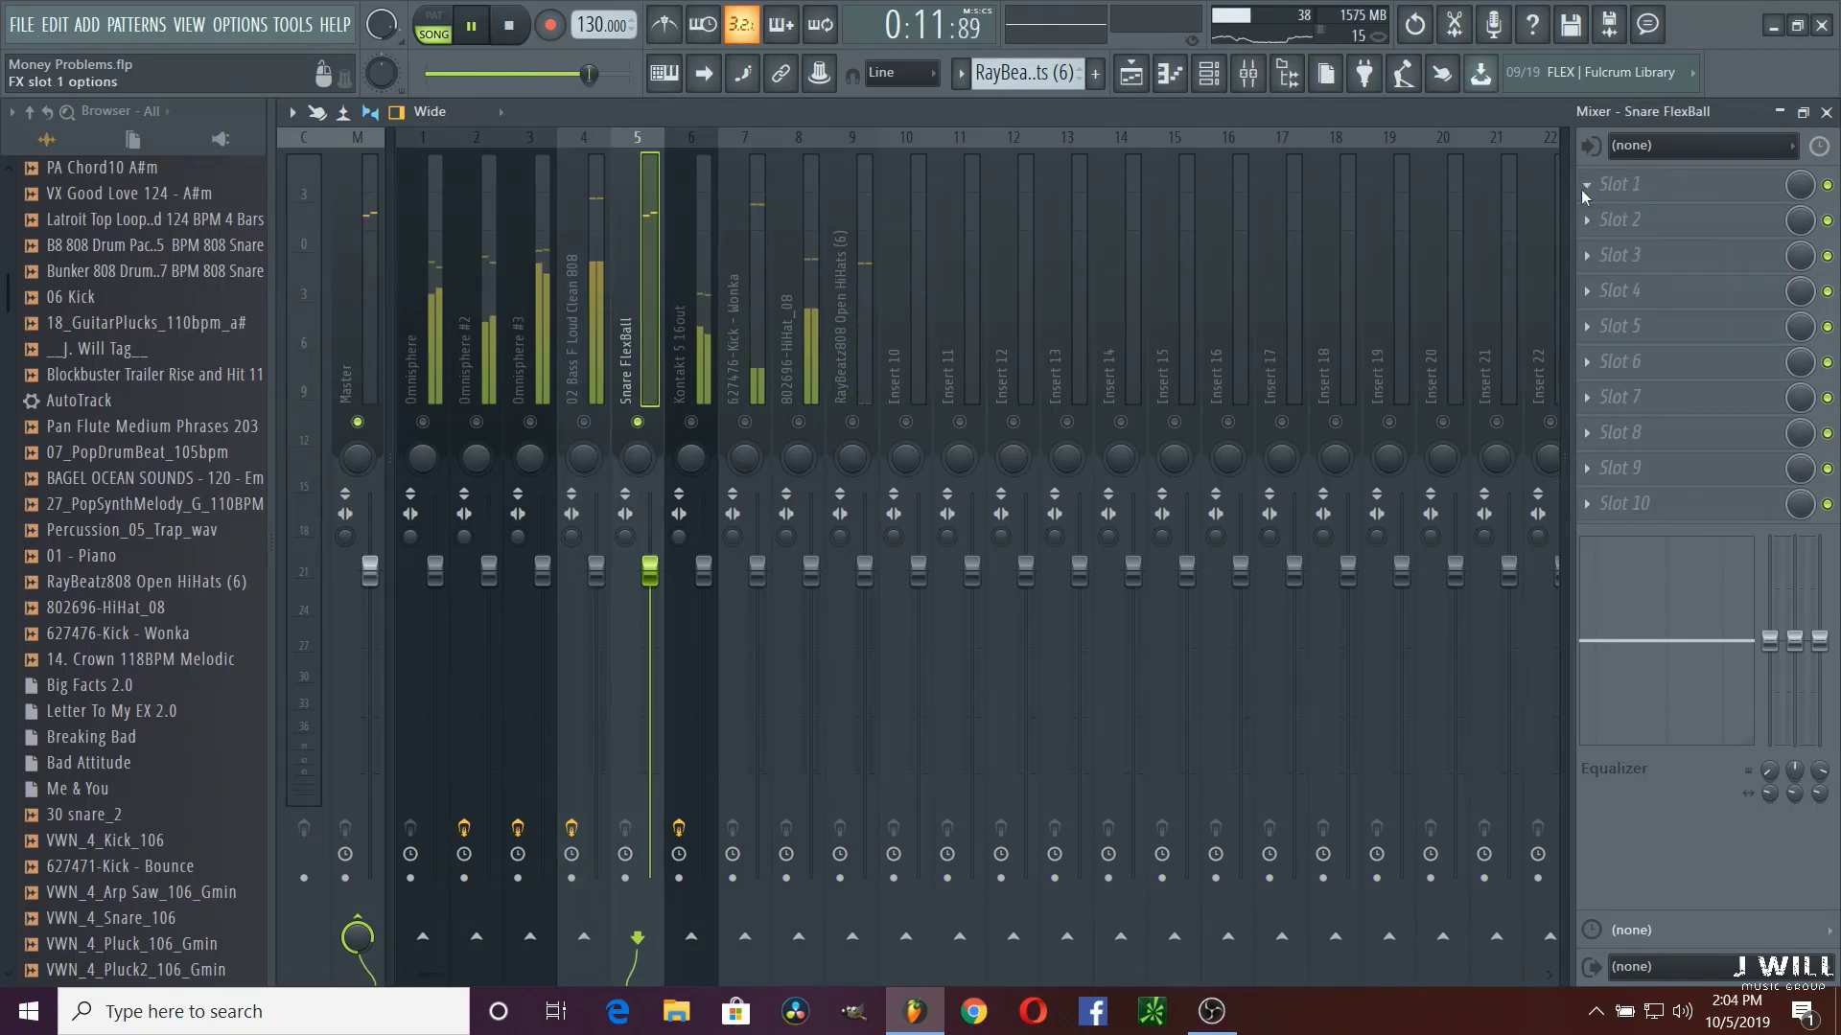
pyautogui.click(1591, 184)
pyautogui.click(1630, 217)
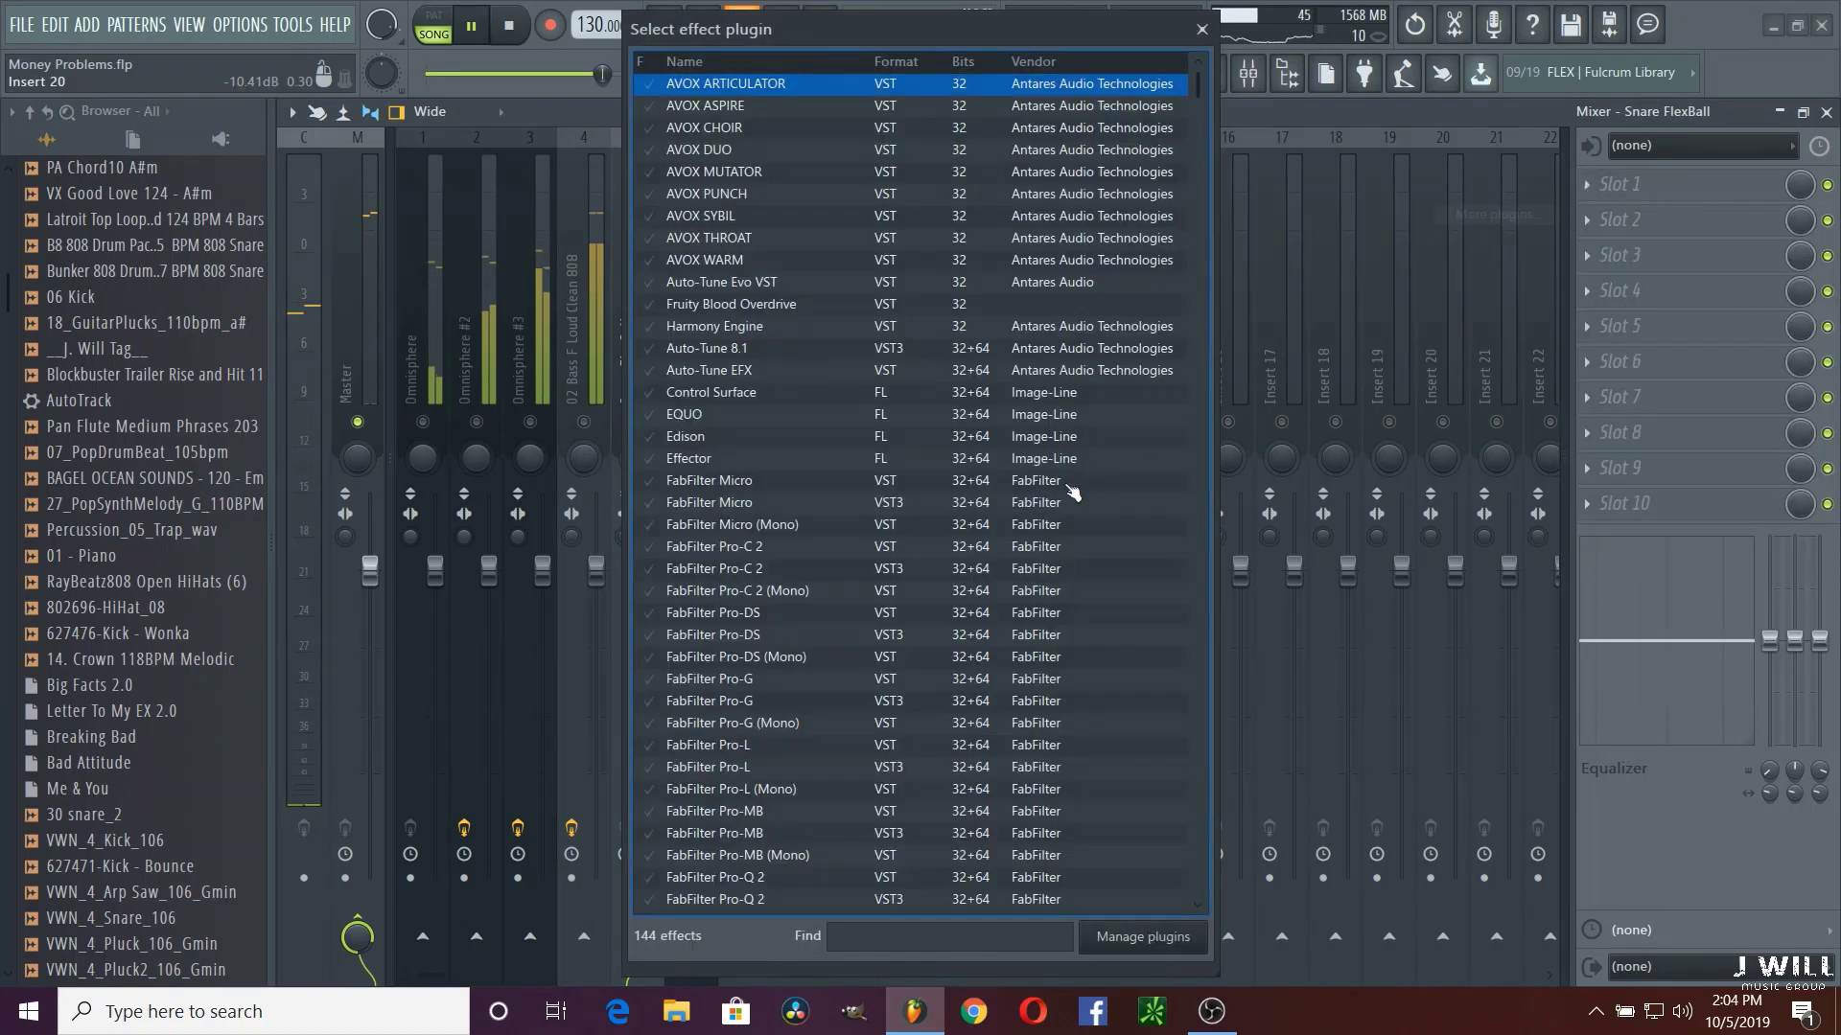
pyautogui.click(876, 934)
pyautogui.write('e')
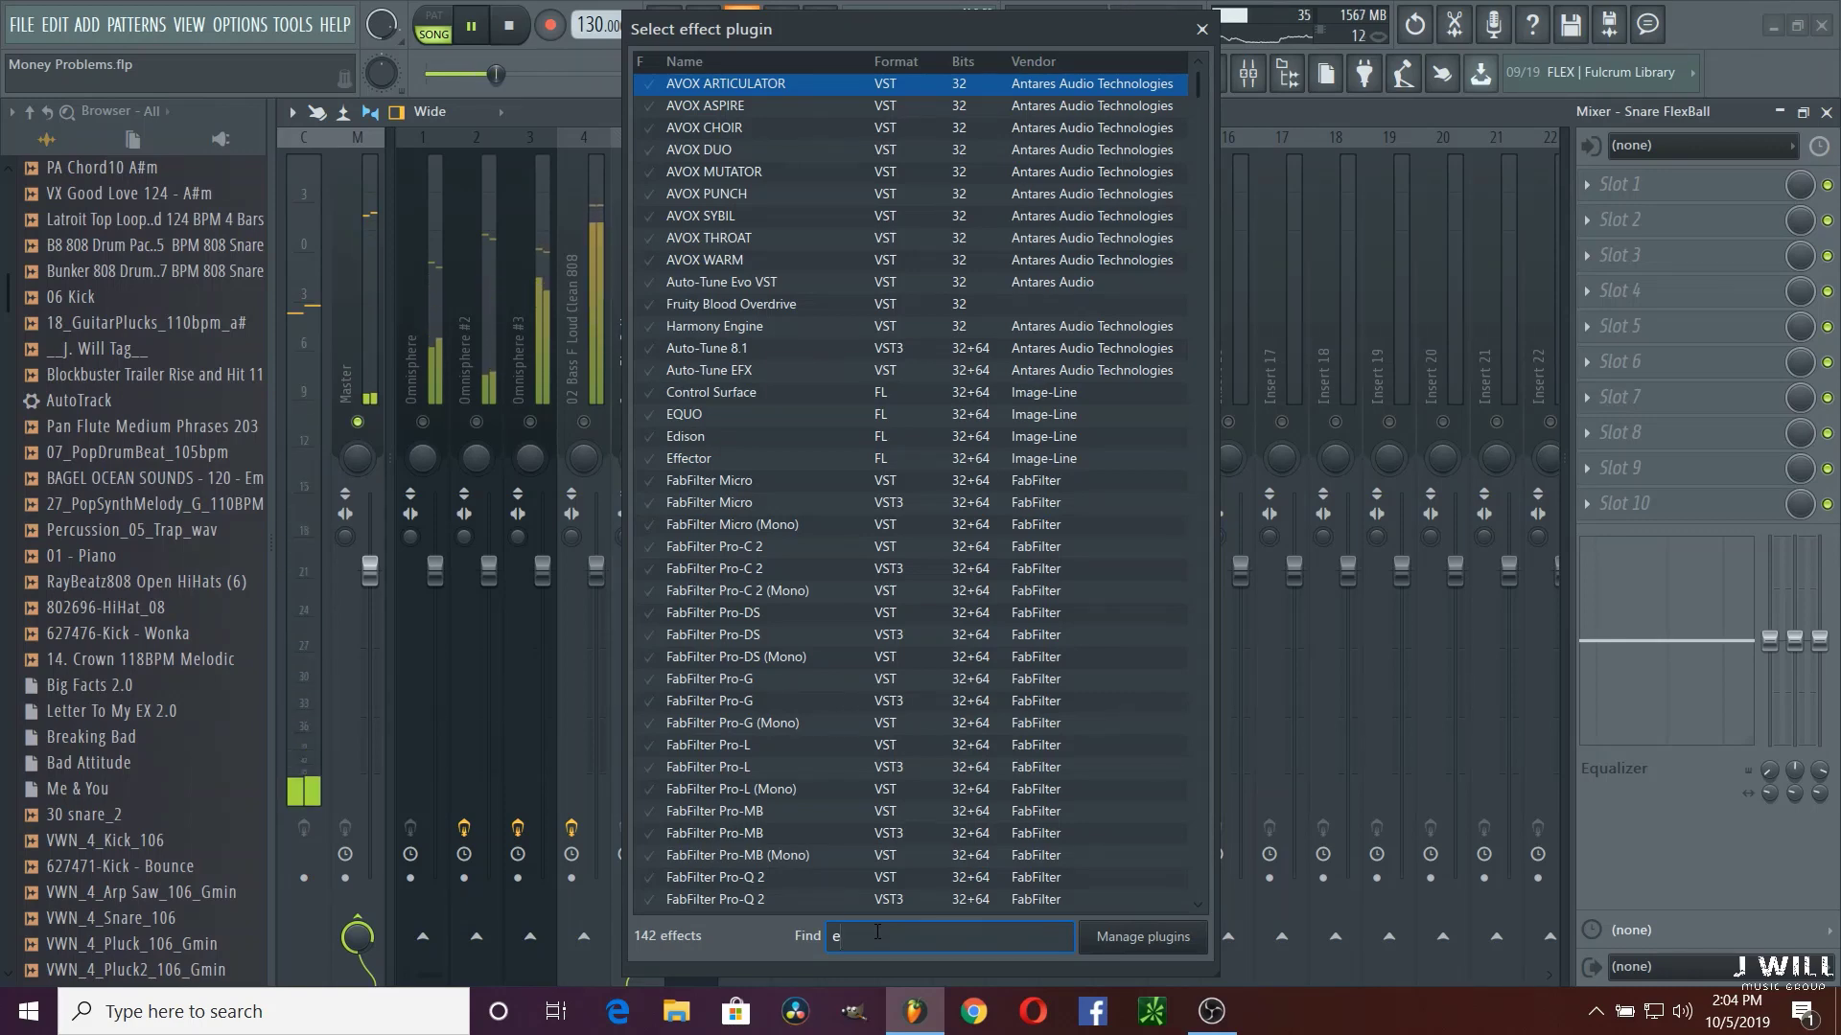
pyautogui.write('q')
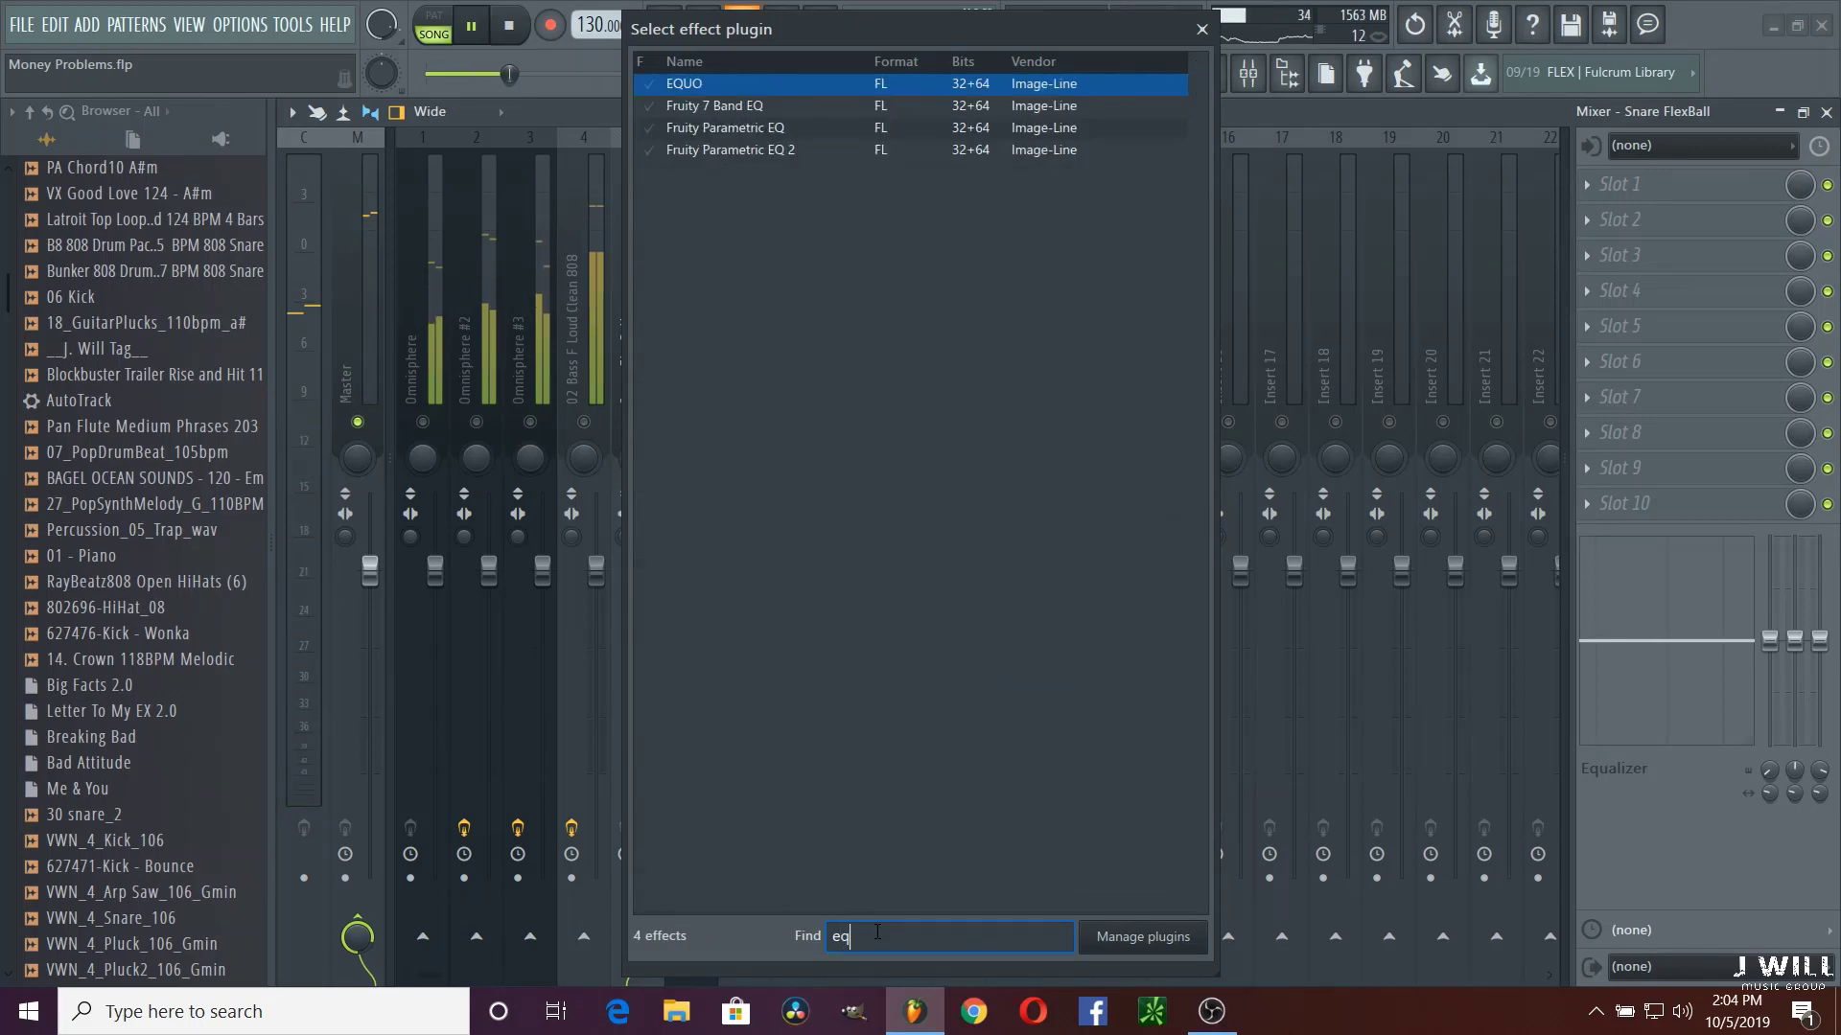
pyautogui.doubleClick(939, 149)
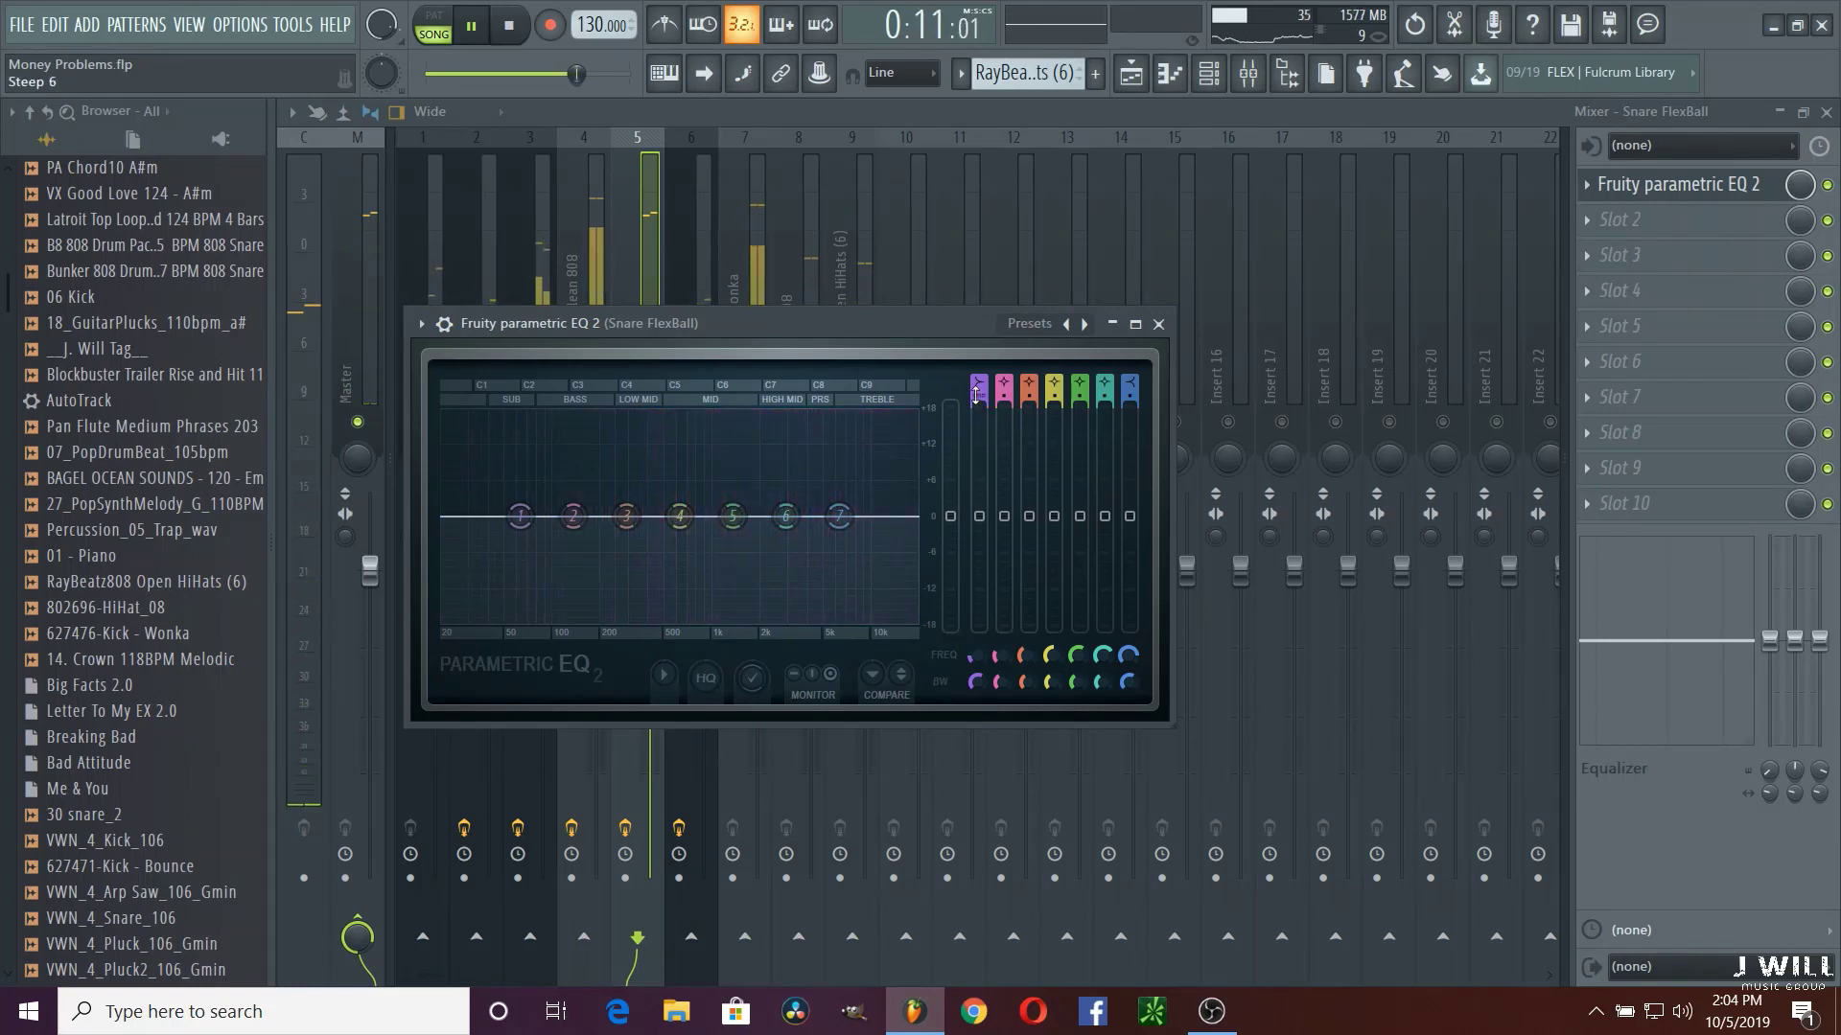
# Step: Make EQ band 1 on the snare a high pass, raise its cutoff to about 274 Hz, and close the EQ
pyautogui.scroll(-2, 979, 380)
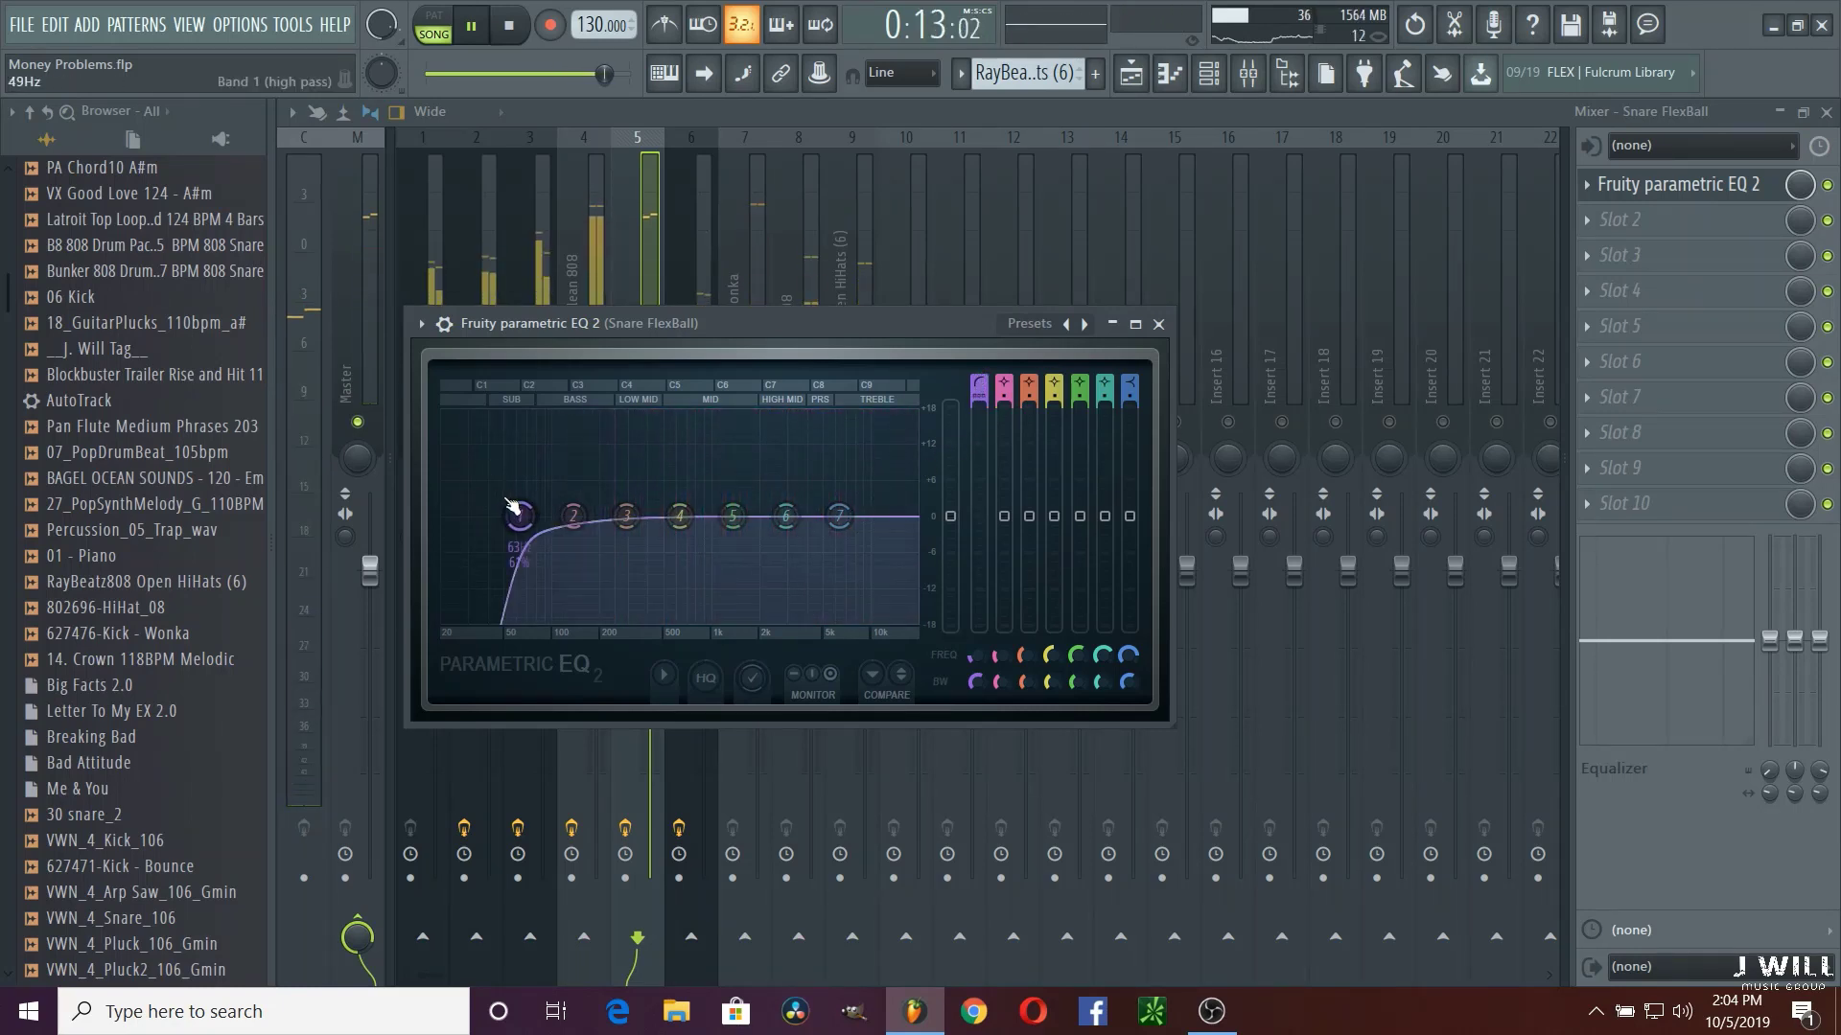
pyautogui.moveTo(519, 519); pyautogui.dragTo(538, 515)
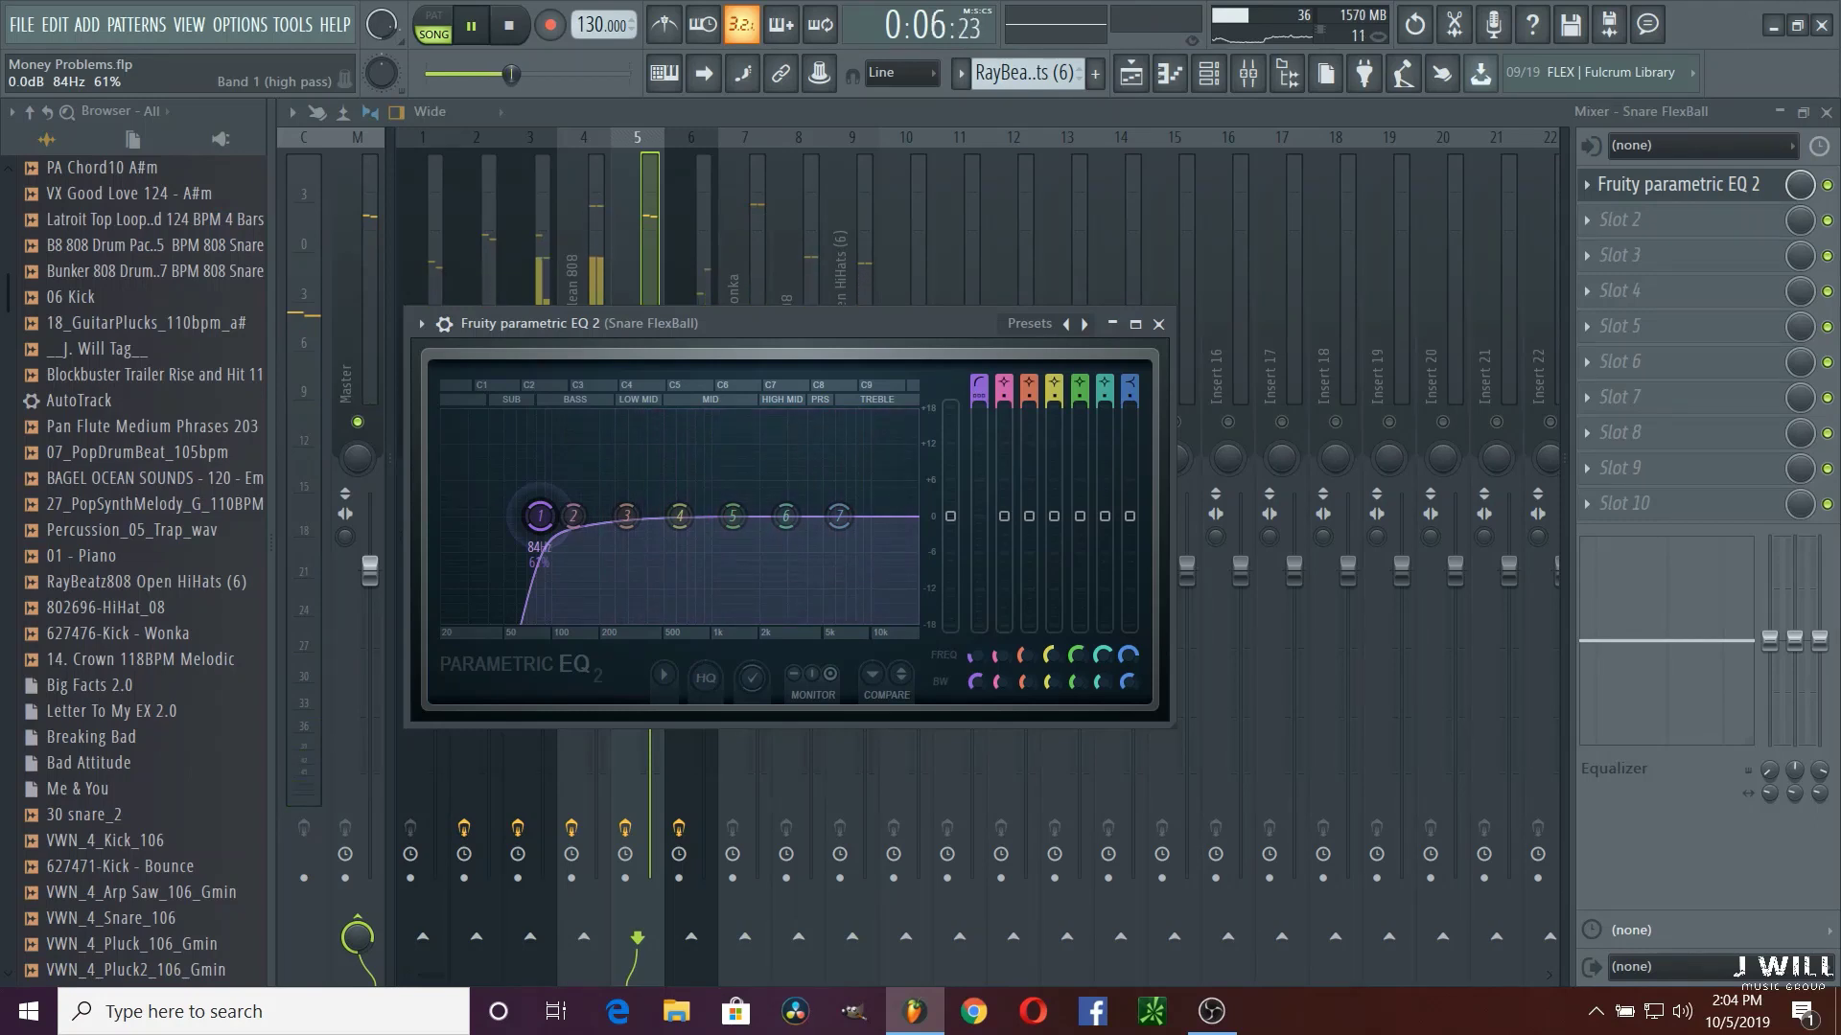
pyautogui.moveTo(540, 516); pyautogui.dragTo(624, 515)
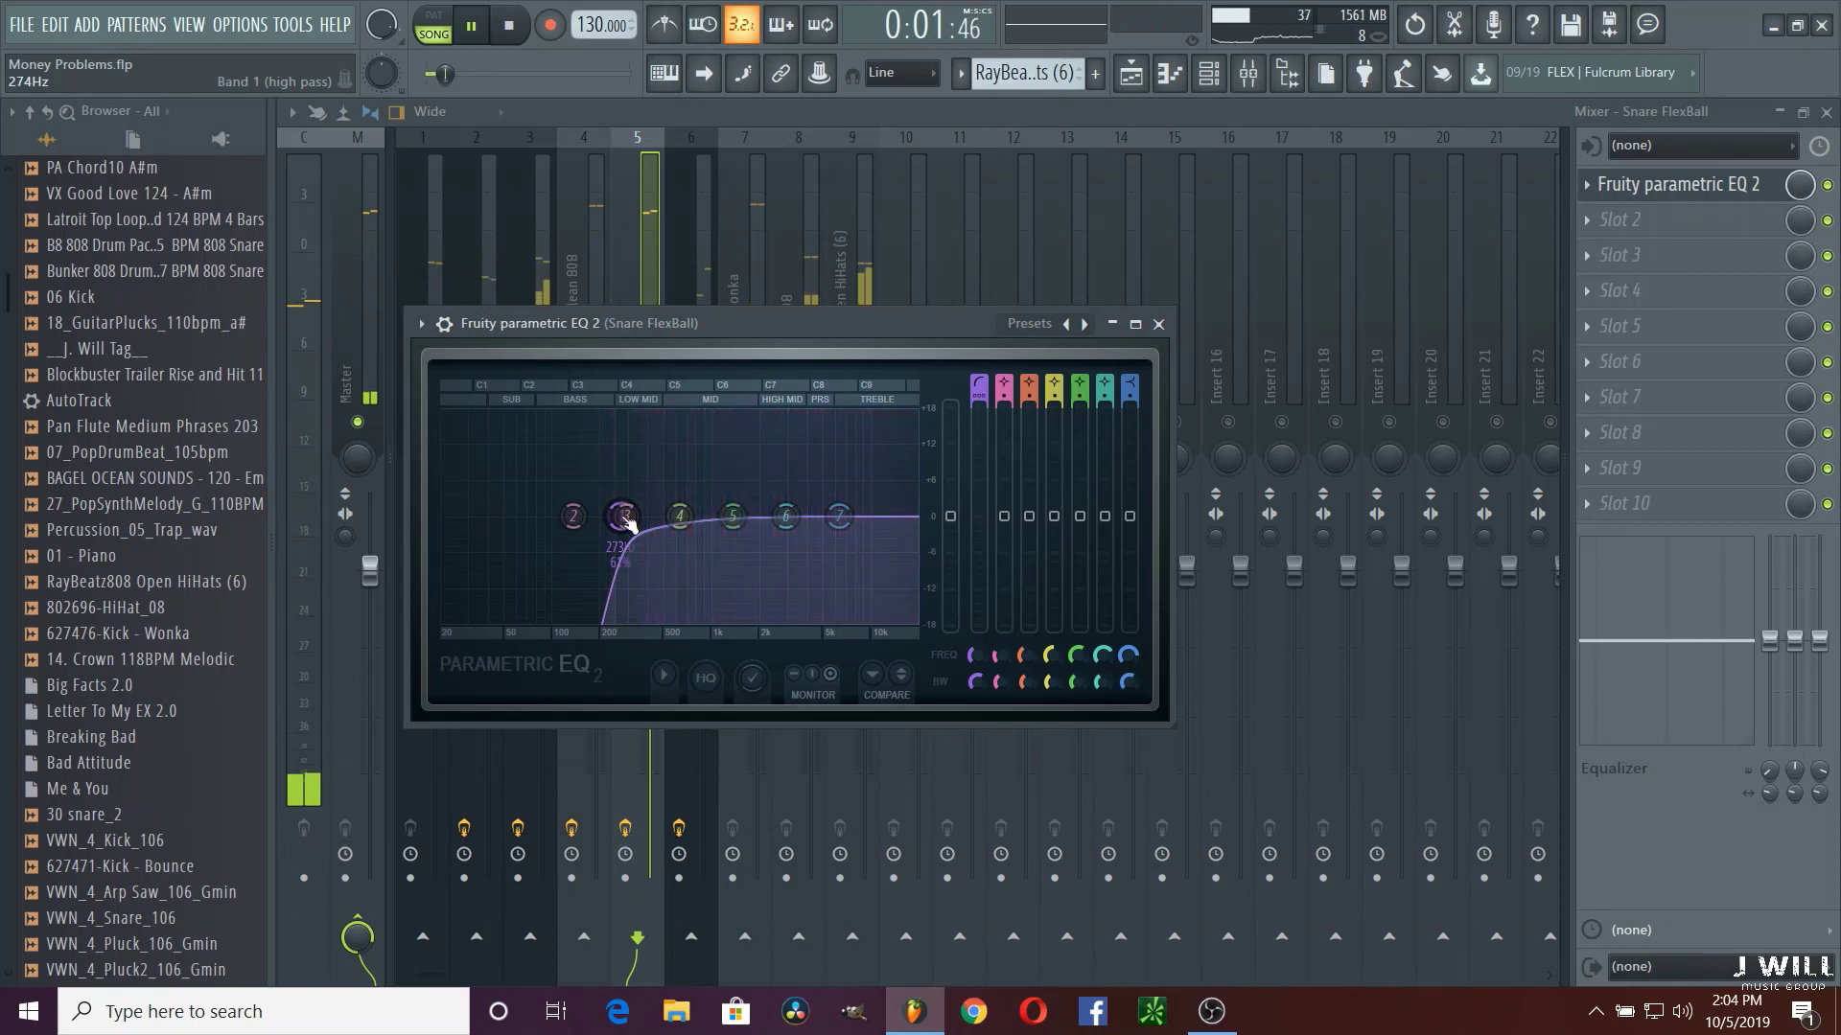
pyautogui.click(1159, 325)
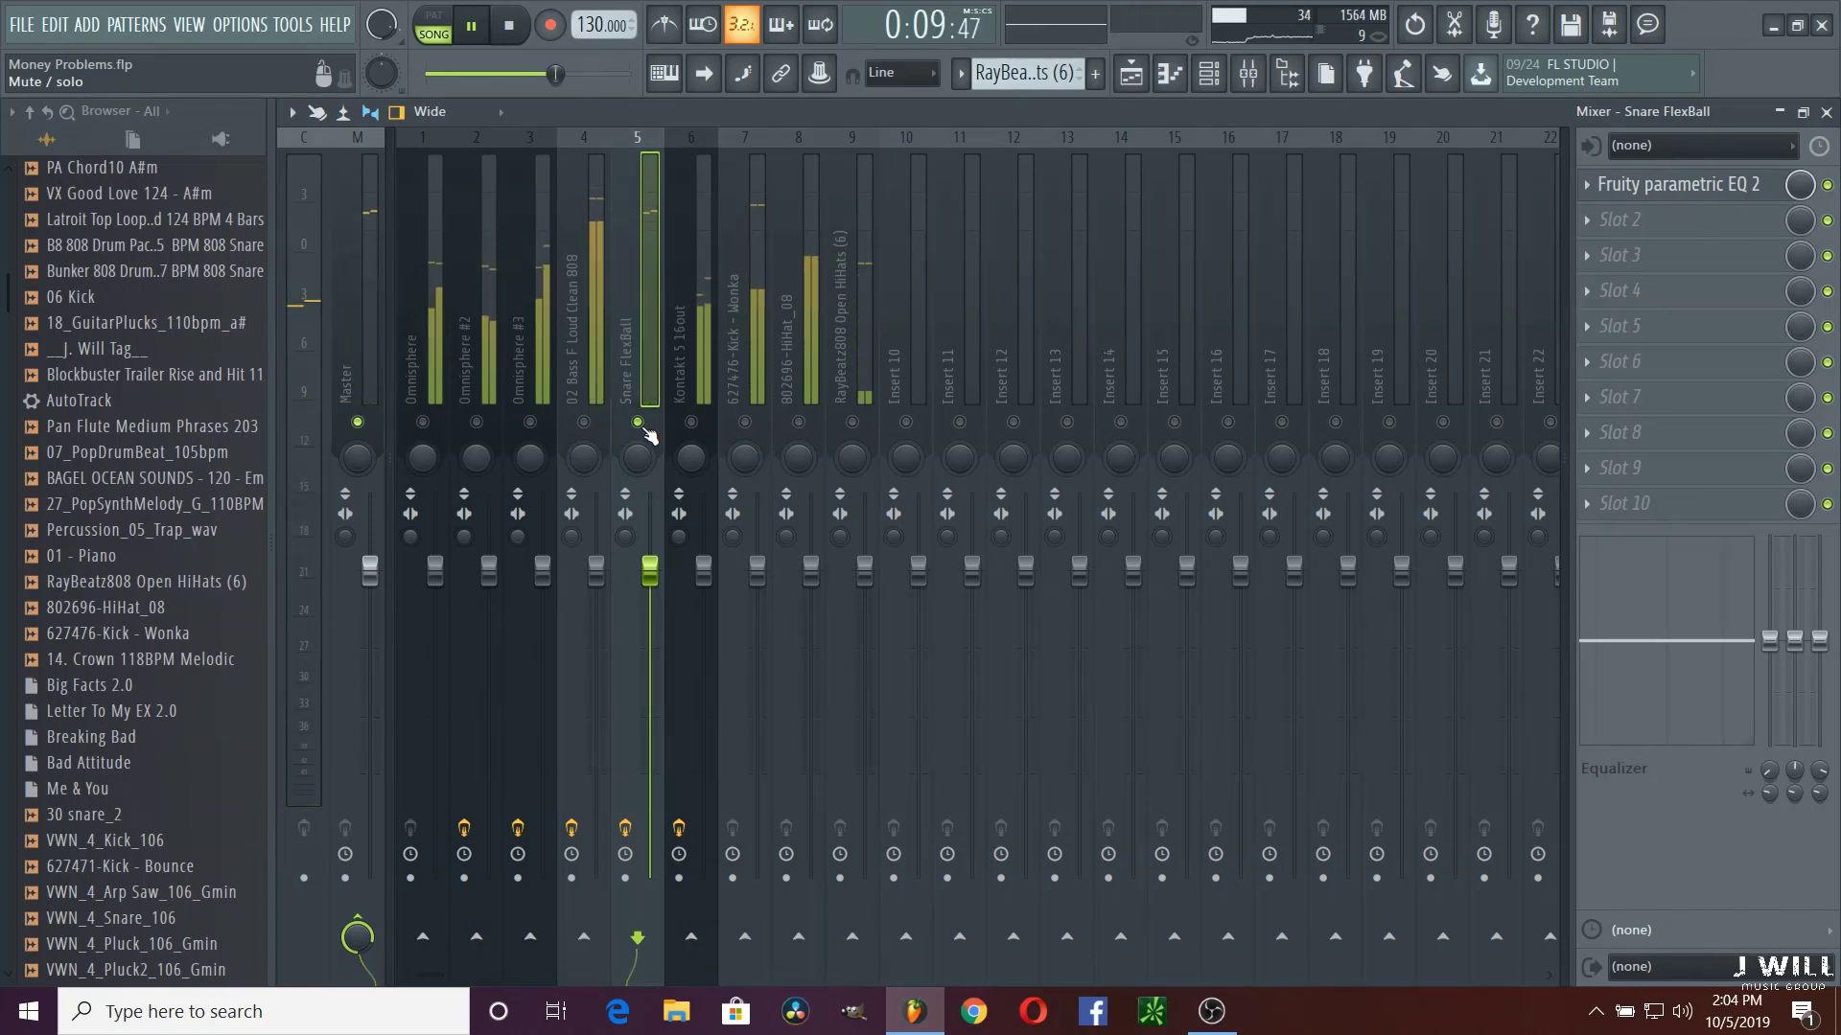
# Step: Solo the Kontakt 5 16out track and review the filter curve in its existing Fruity Parametric EQ 2
pyautogui.click(701, 390)
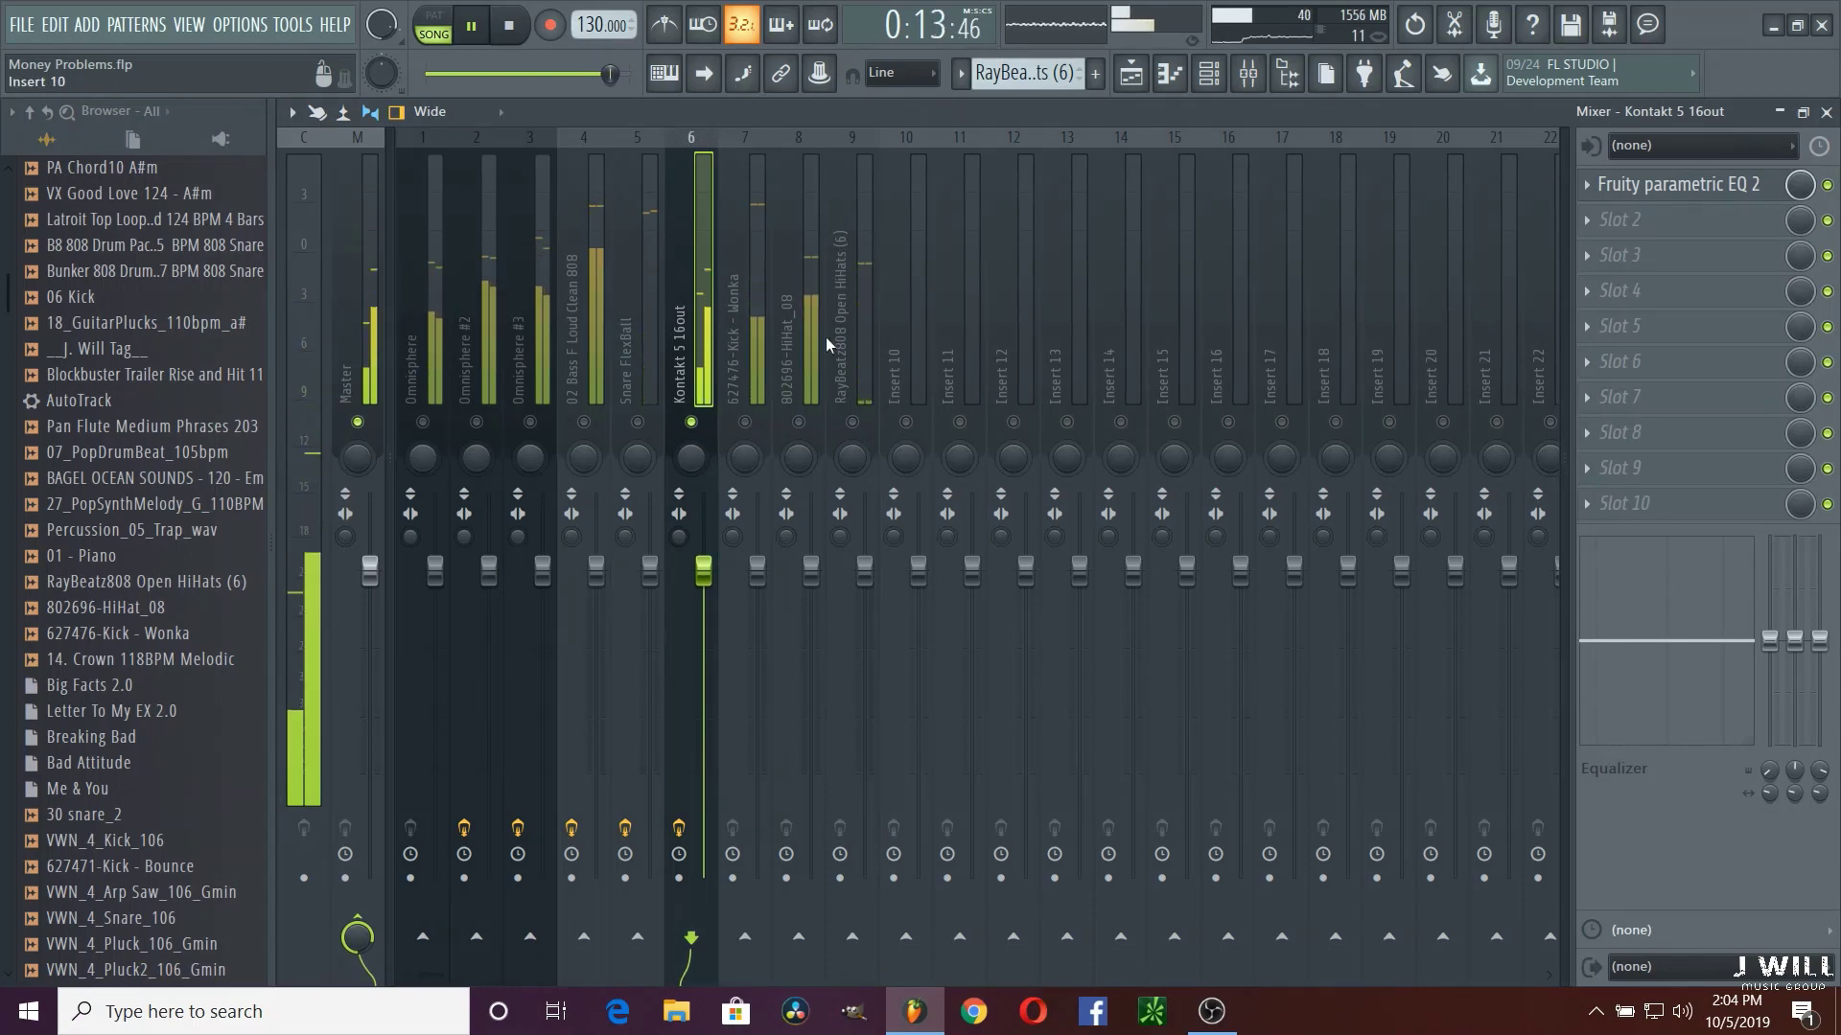
pyautogui.click(1677, 184)
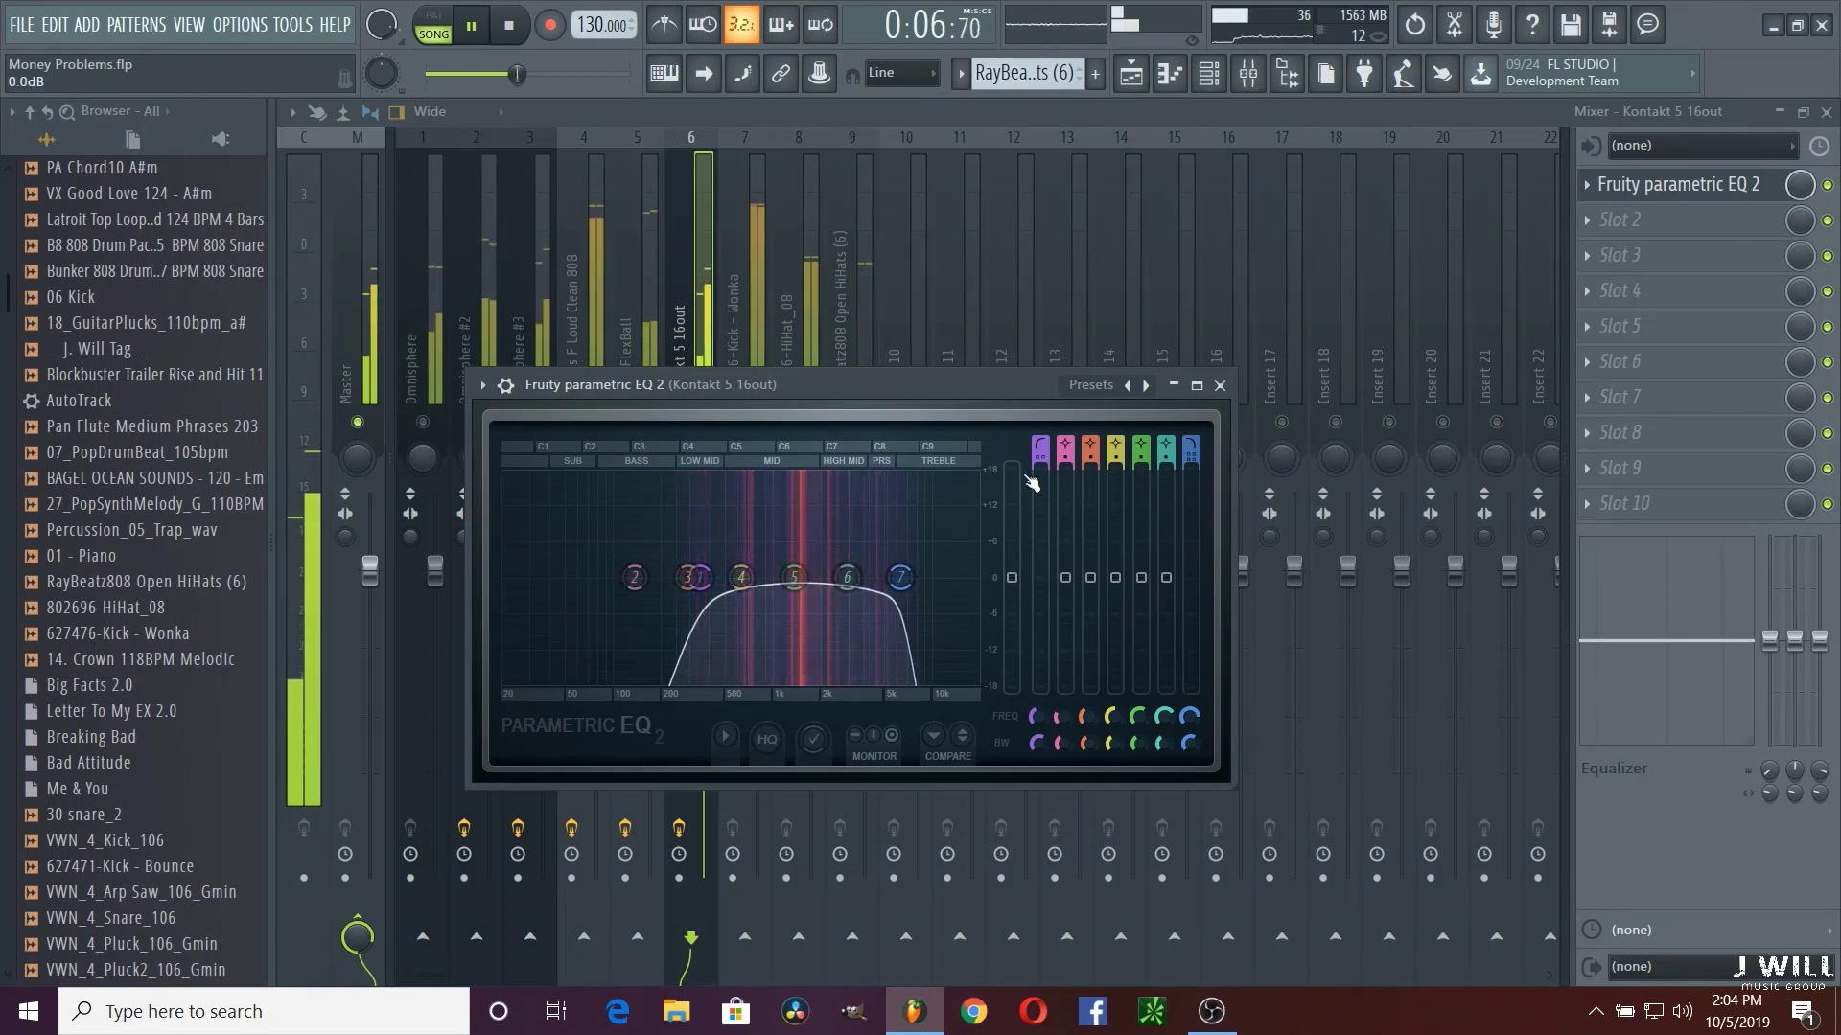
pyautogui.click(1219, 385)
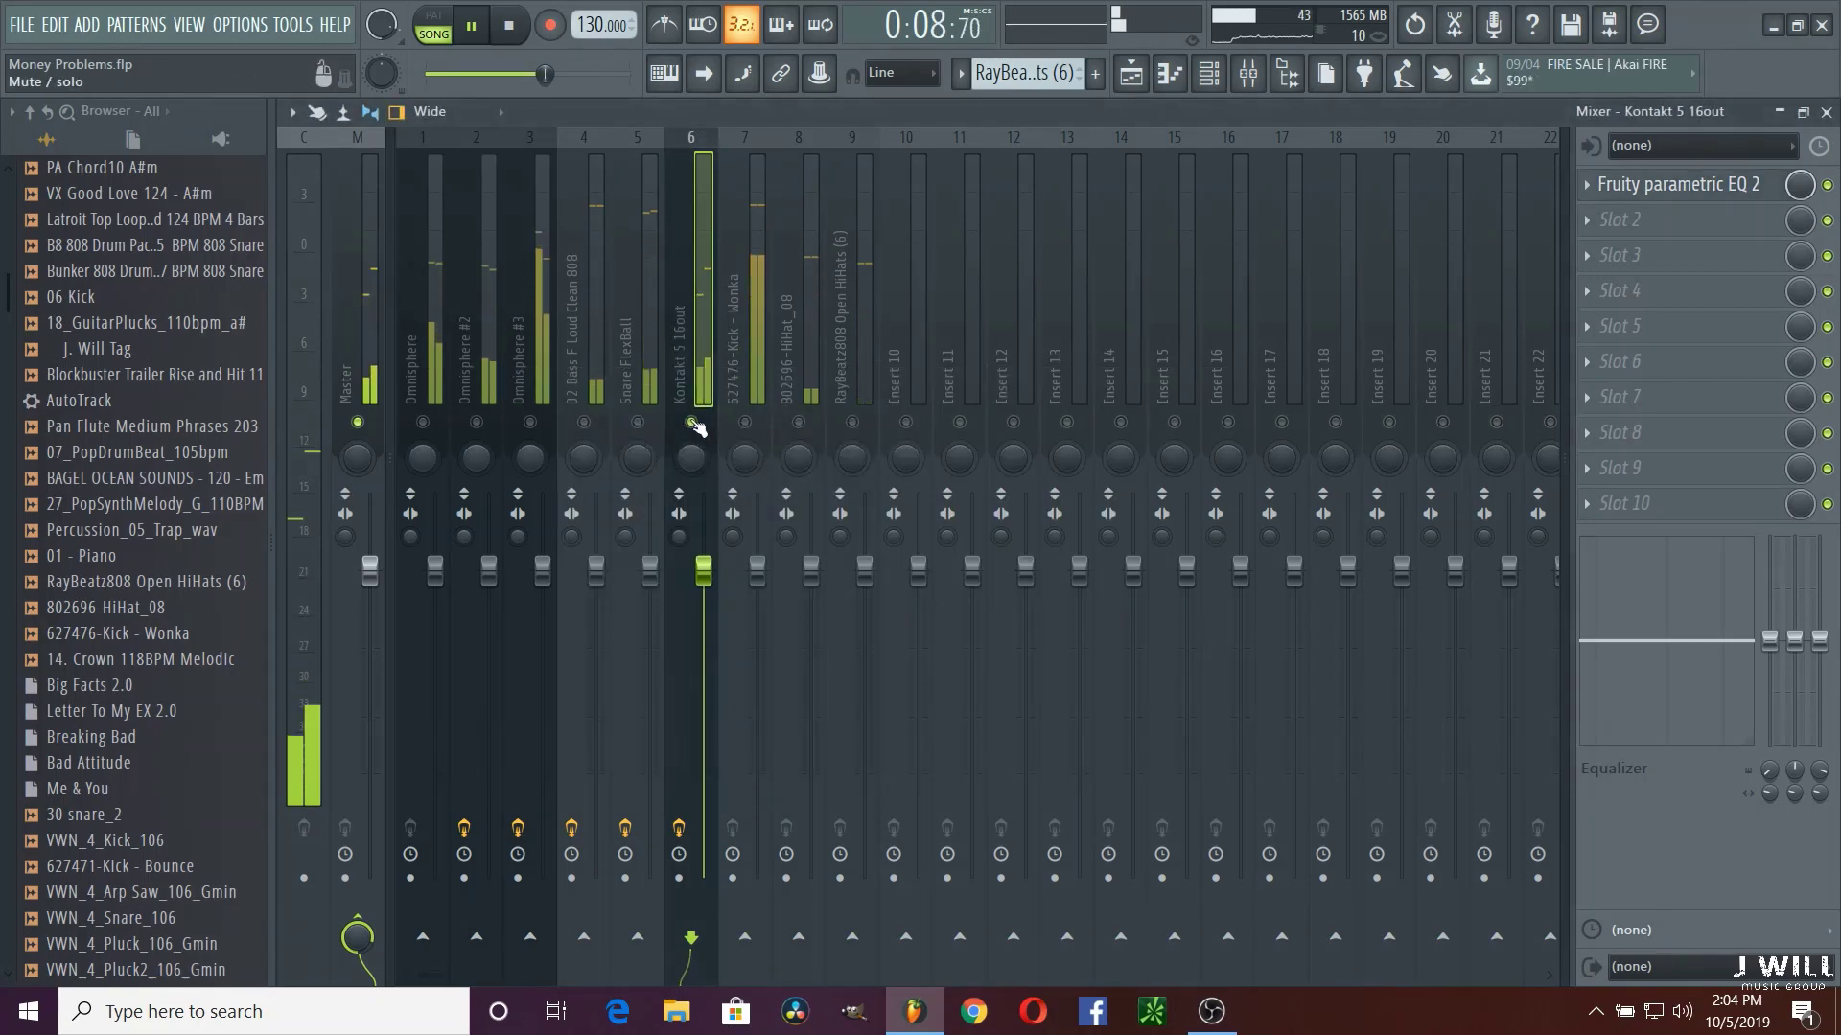
# Step: Solo the 627476-Kick - Wonka track and load Fruity Parametric EQ 2 into its effect slot 1
pyautogui.click(752, 412)
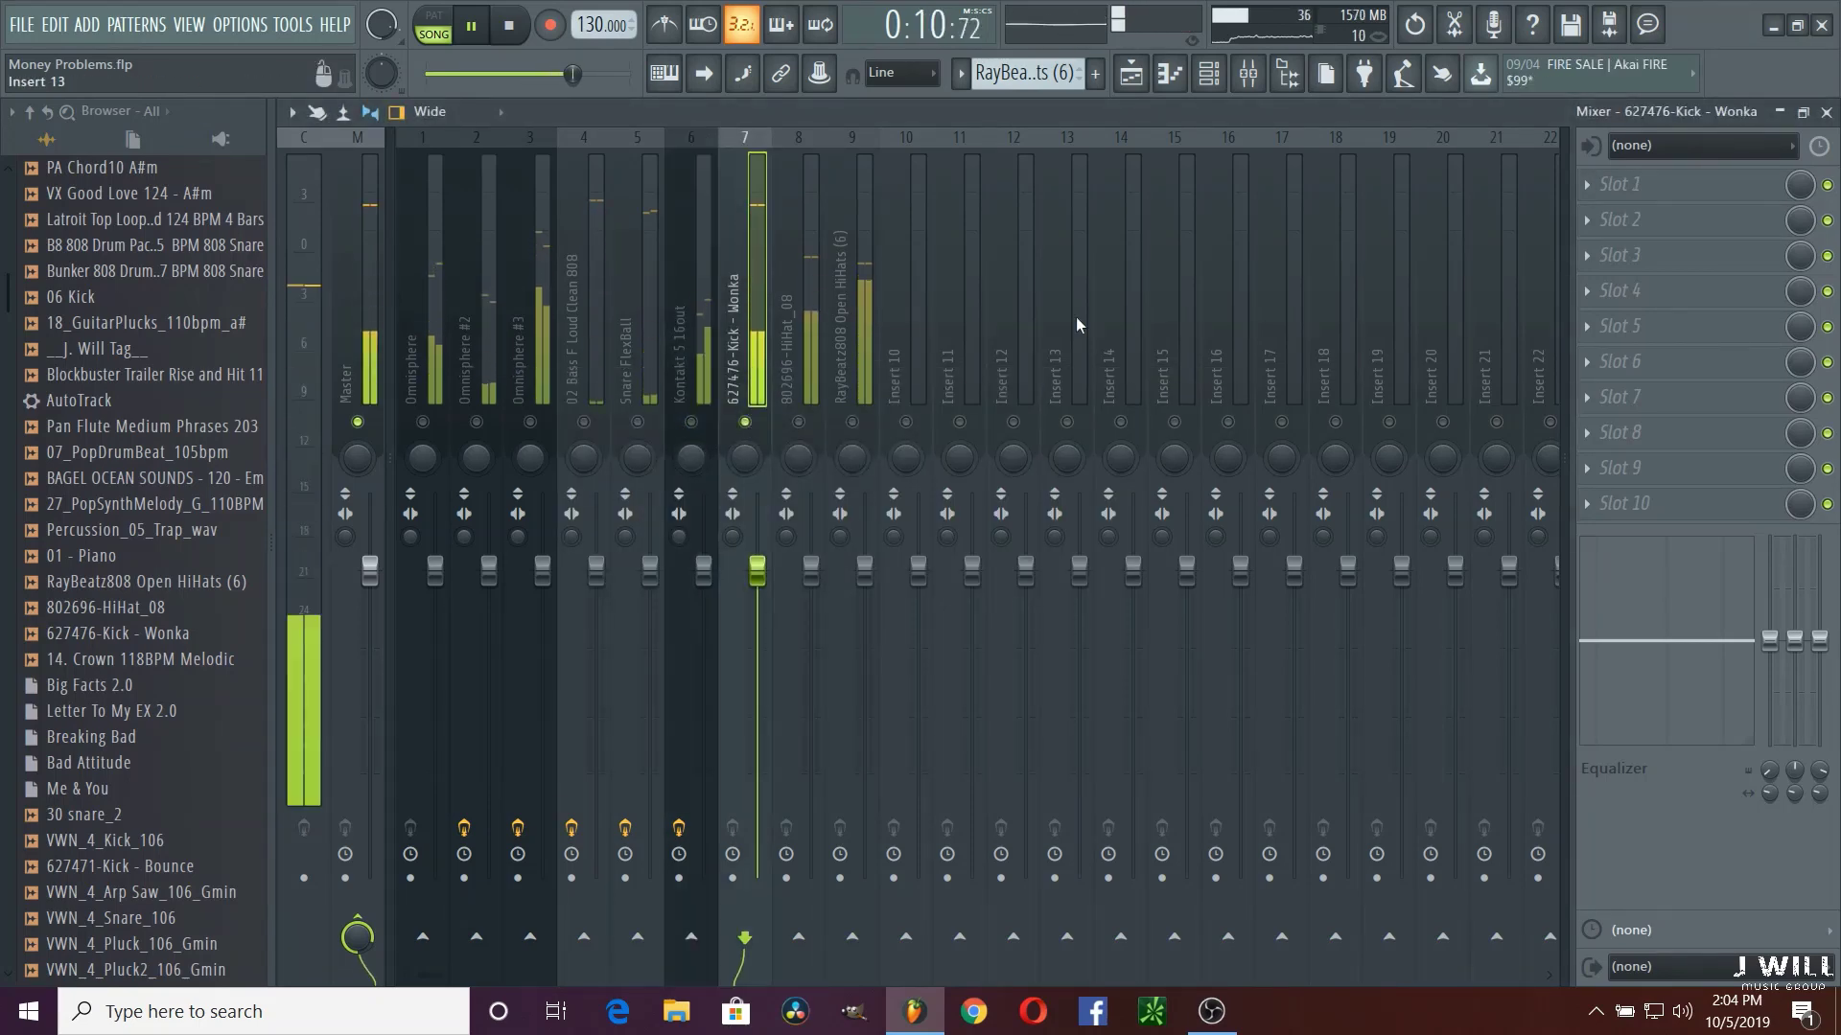
pyautogui.click(1592, 217)
pyautogui.click(1591, 144)
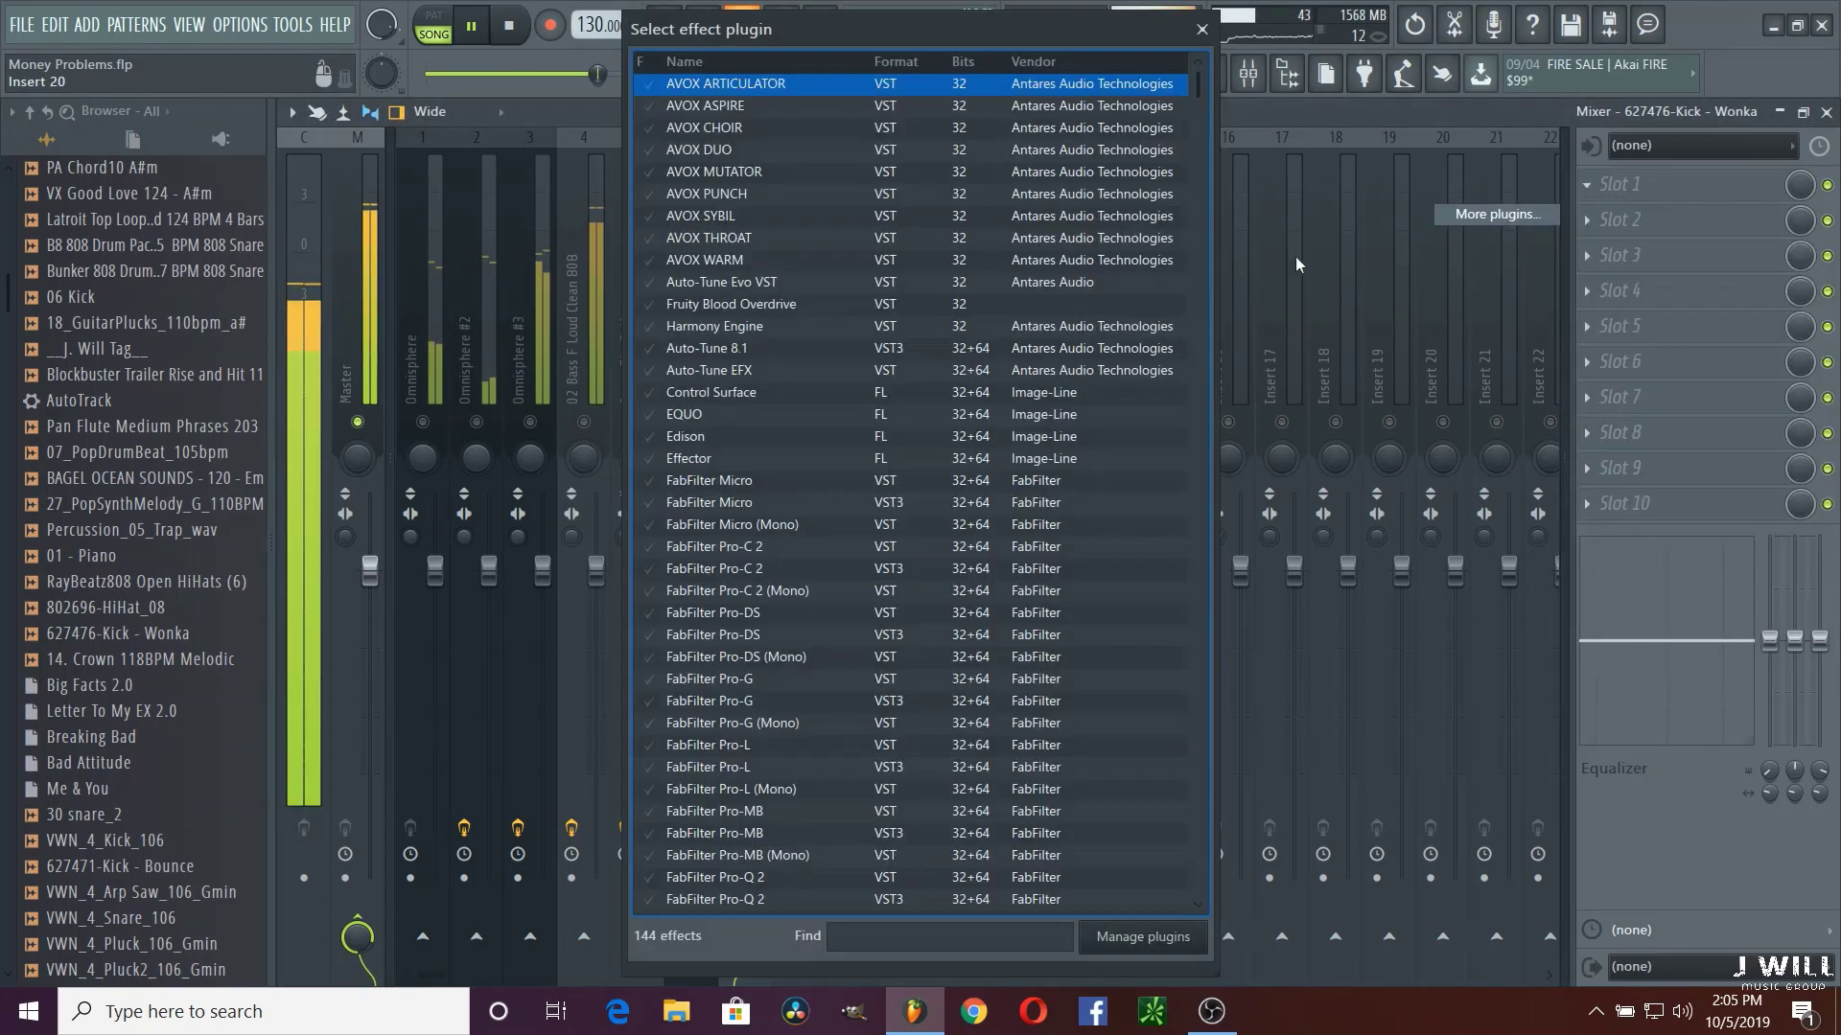
pyautogui.click(877, 926)
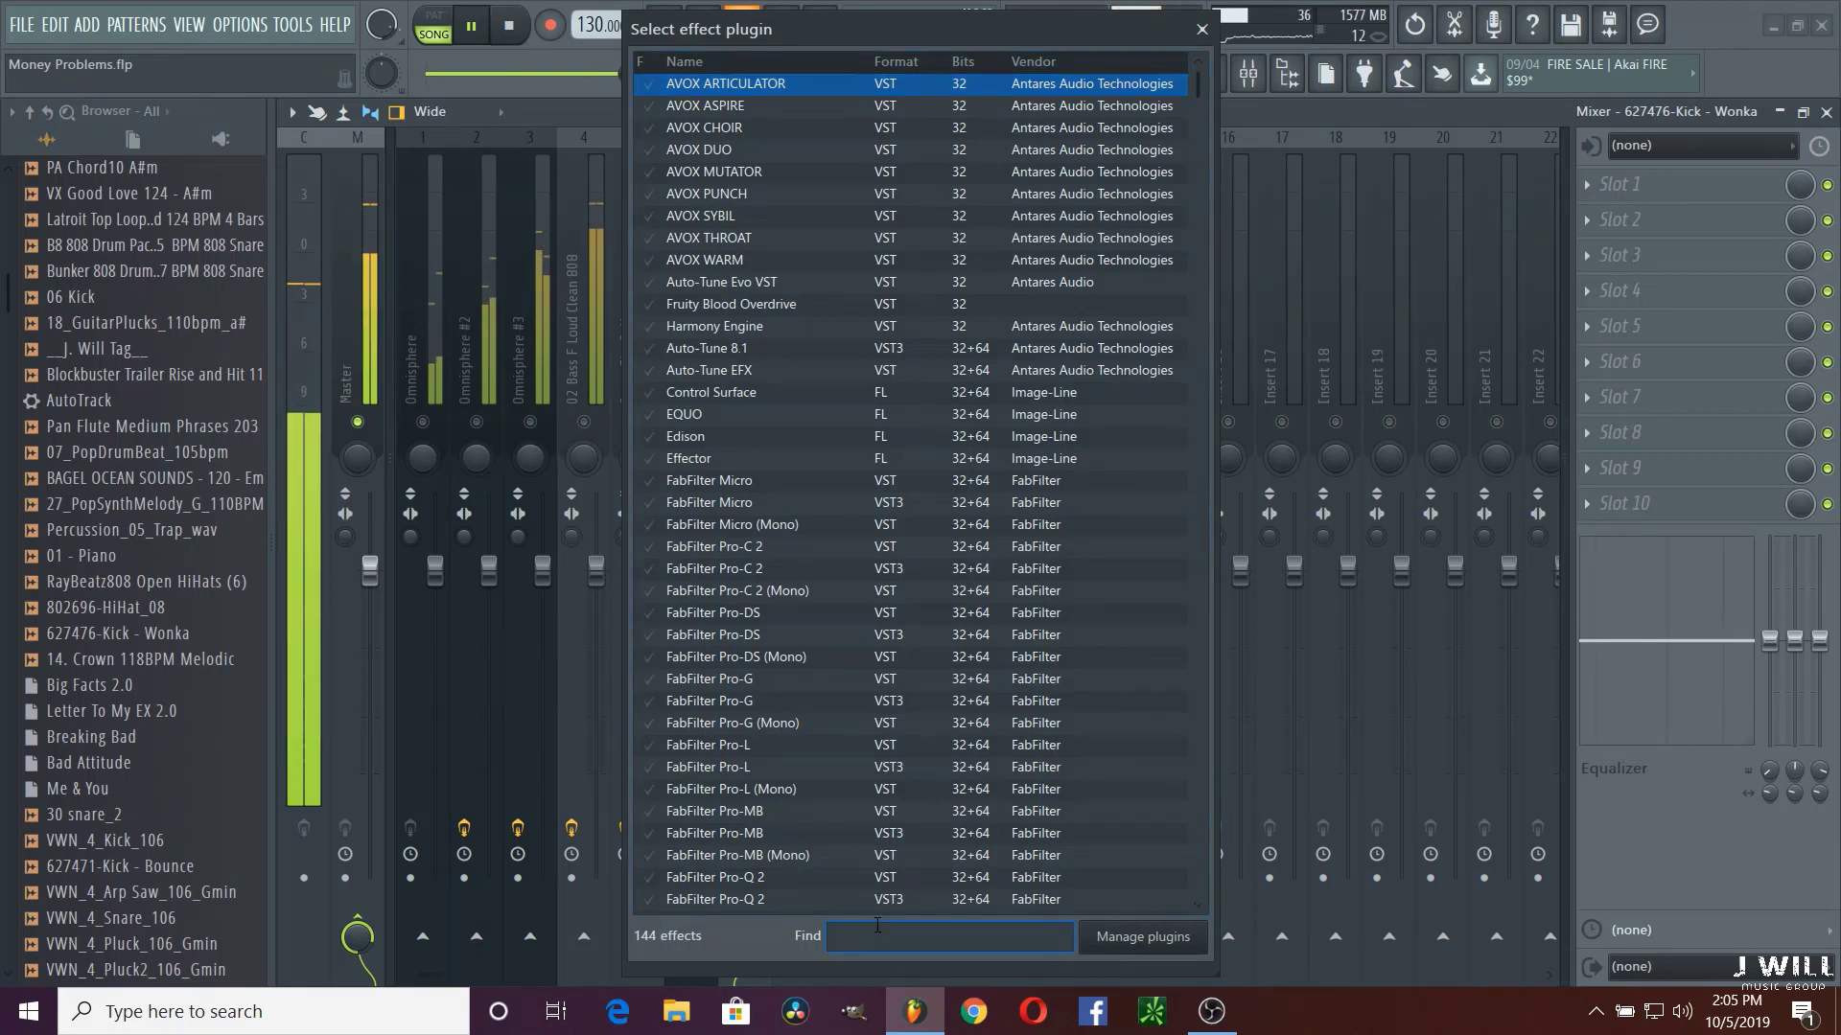
pyautogui.write('eq')
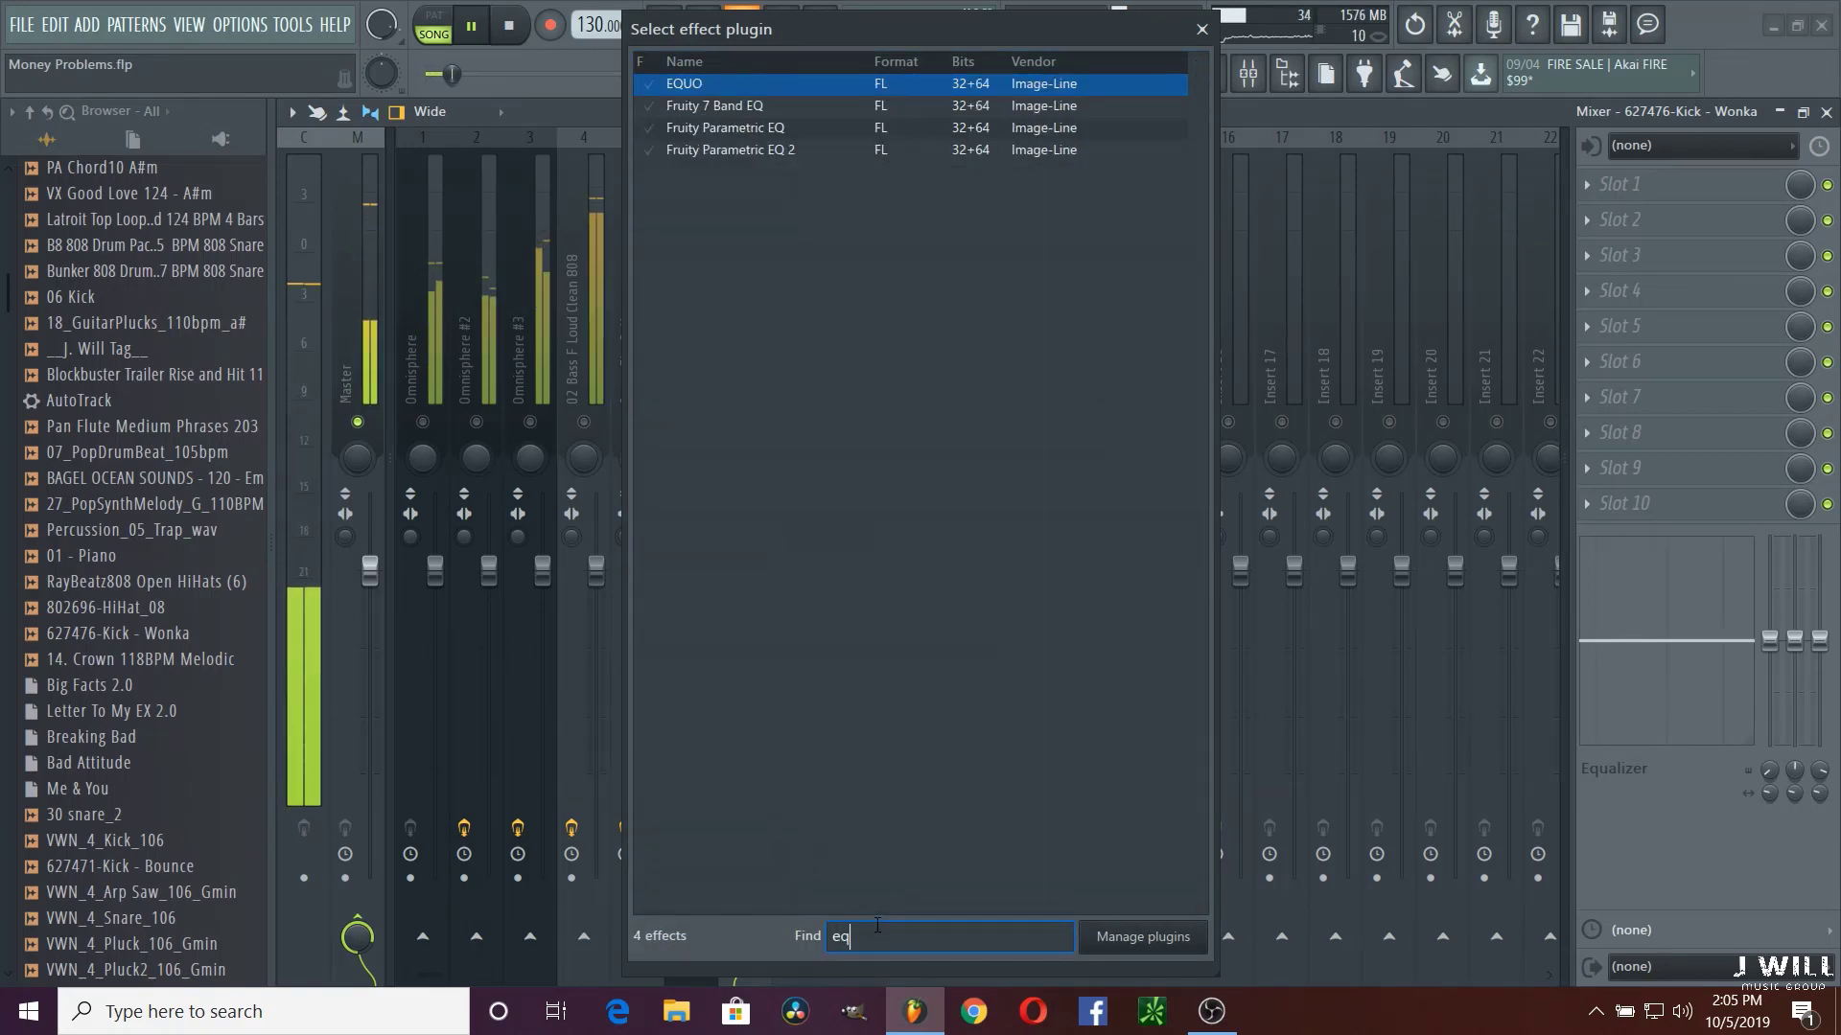
pyautogui.doubleClick(801, 150)
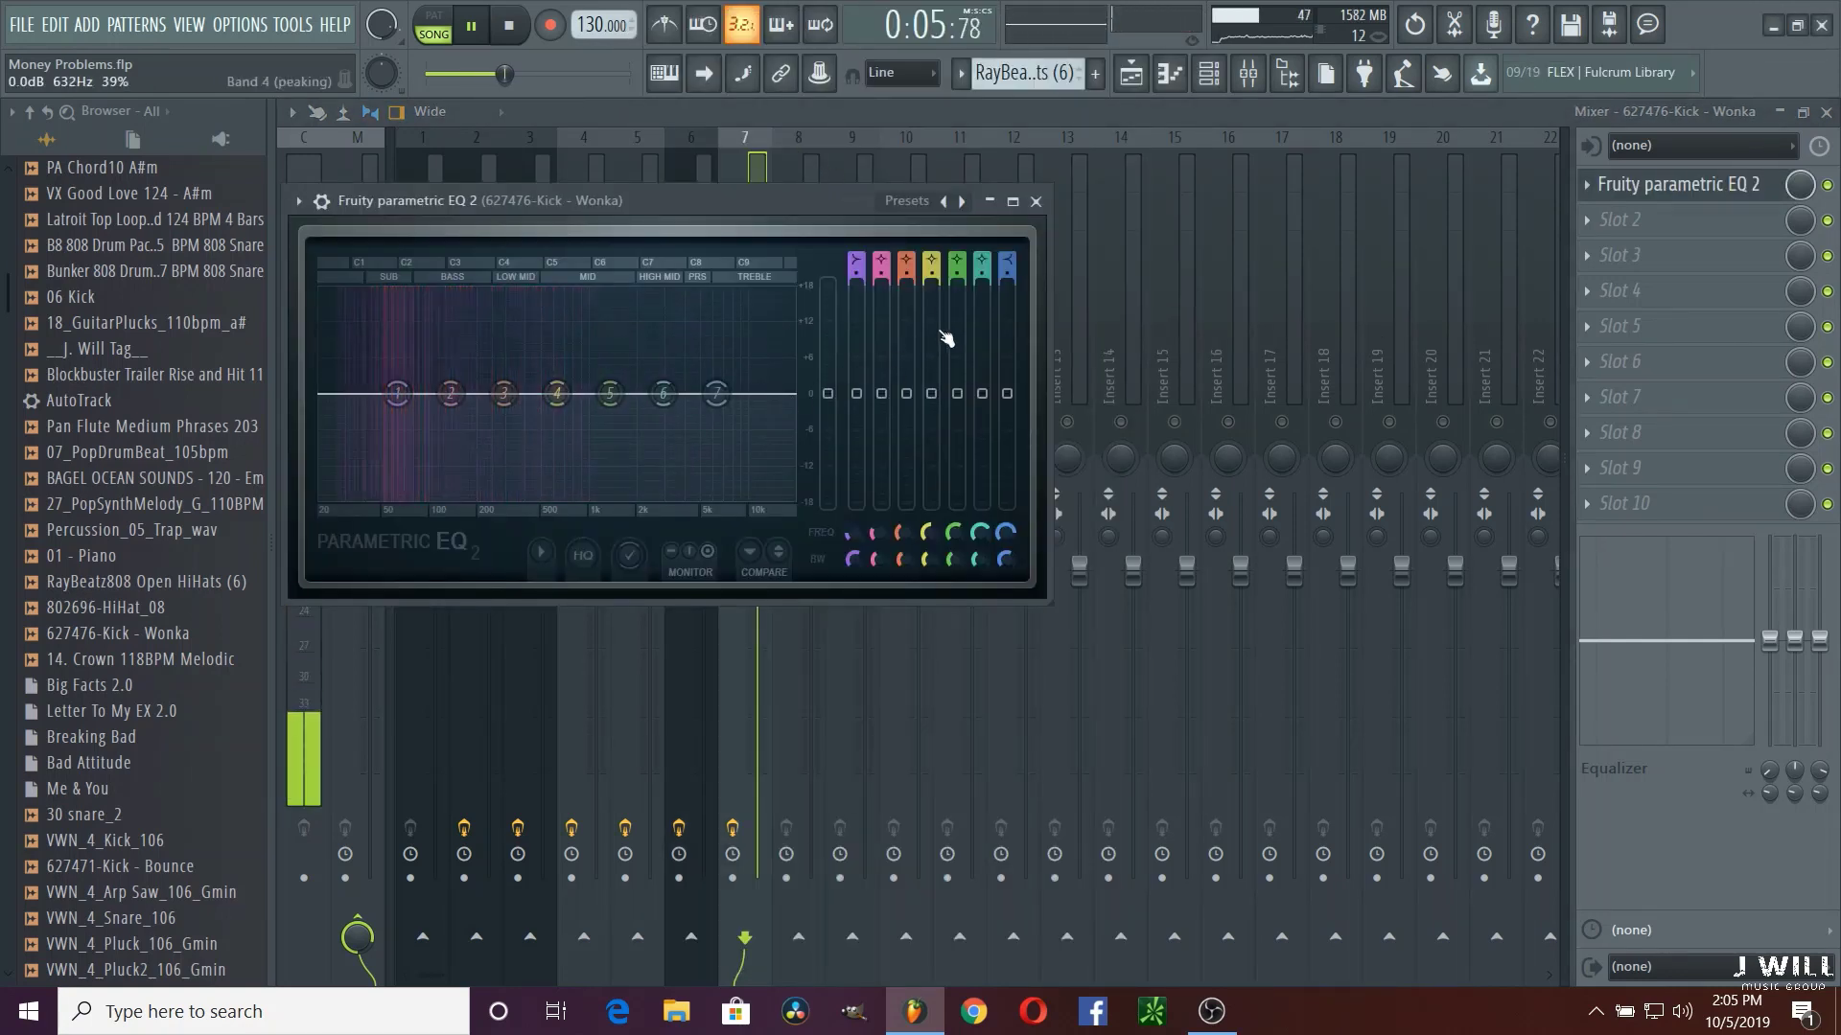
# Step: Make EQ band 7 on the kick a gently sloped low pass, lower its cutoff to just above band 4, and close the EQ
pyautogui.scroll(-3, 1007, 263)
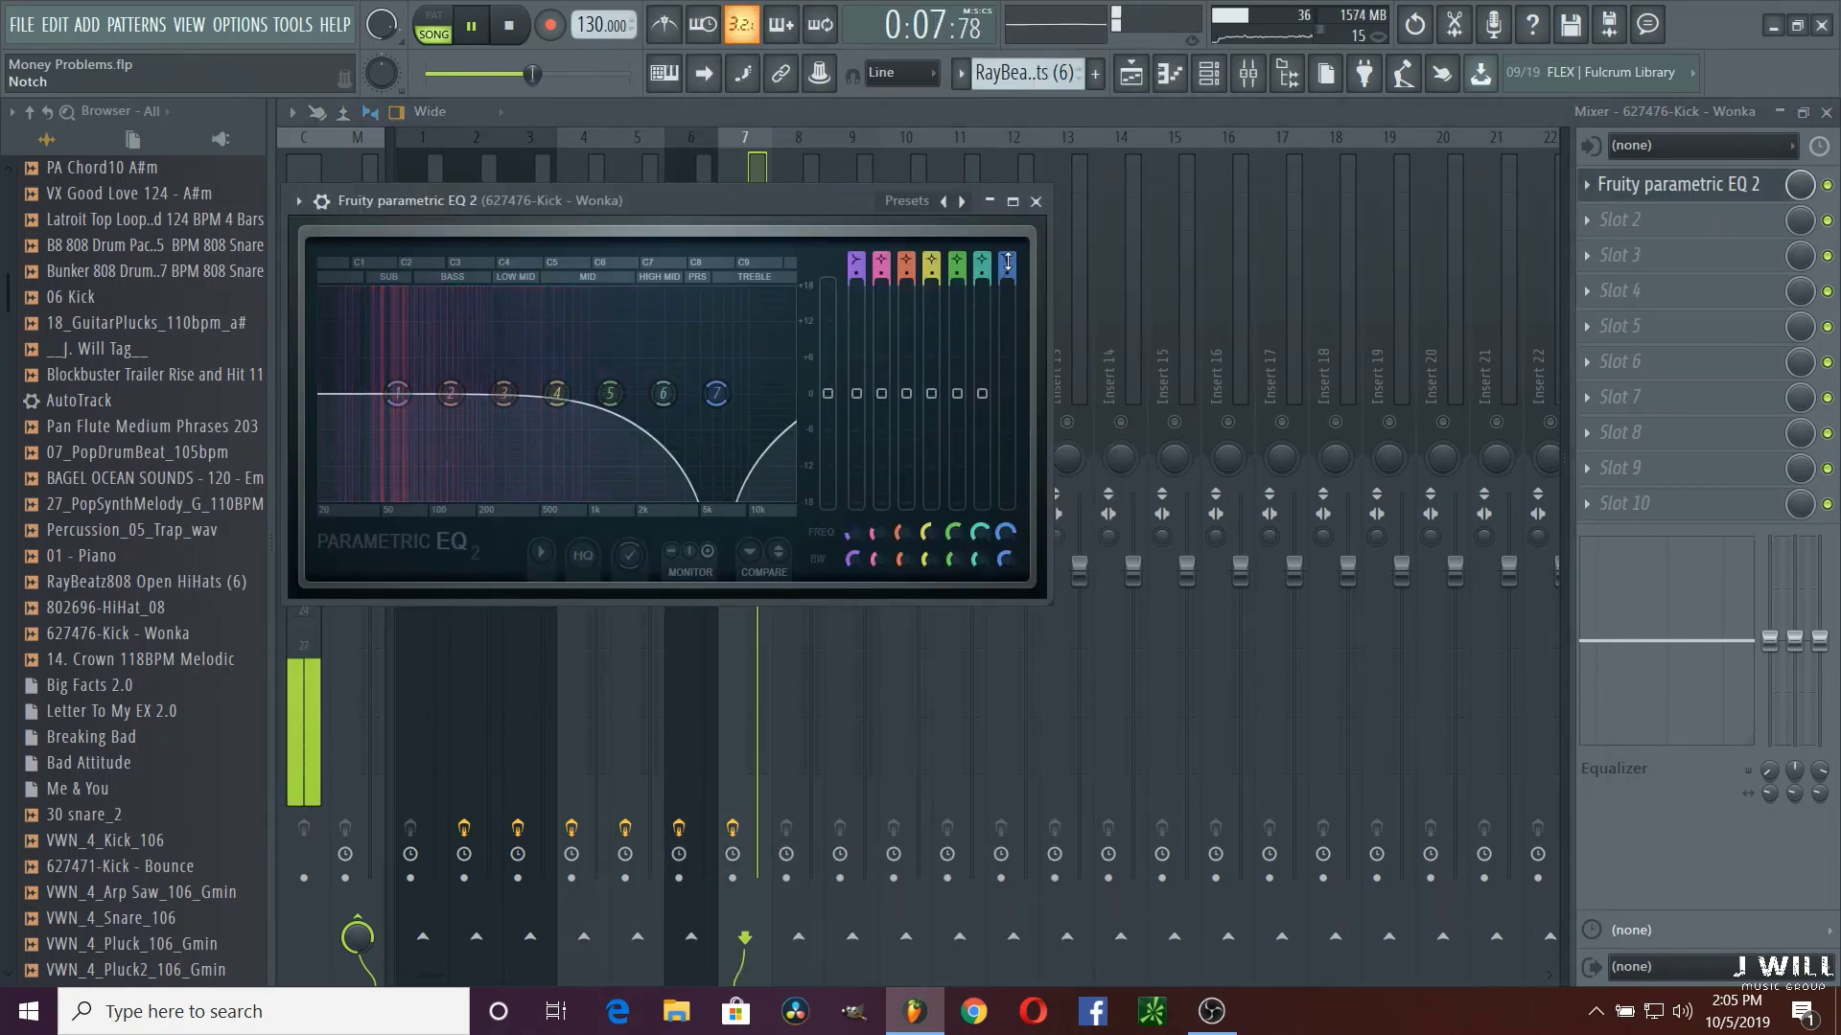
pyautogui.scroll(-1, 1005, 265)
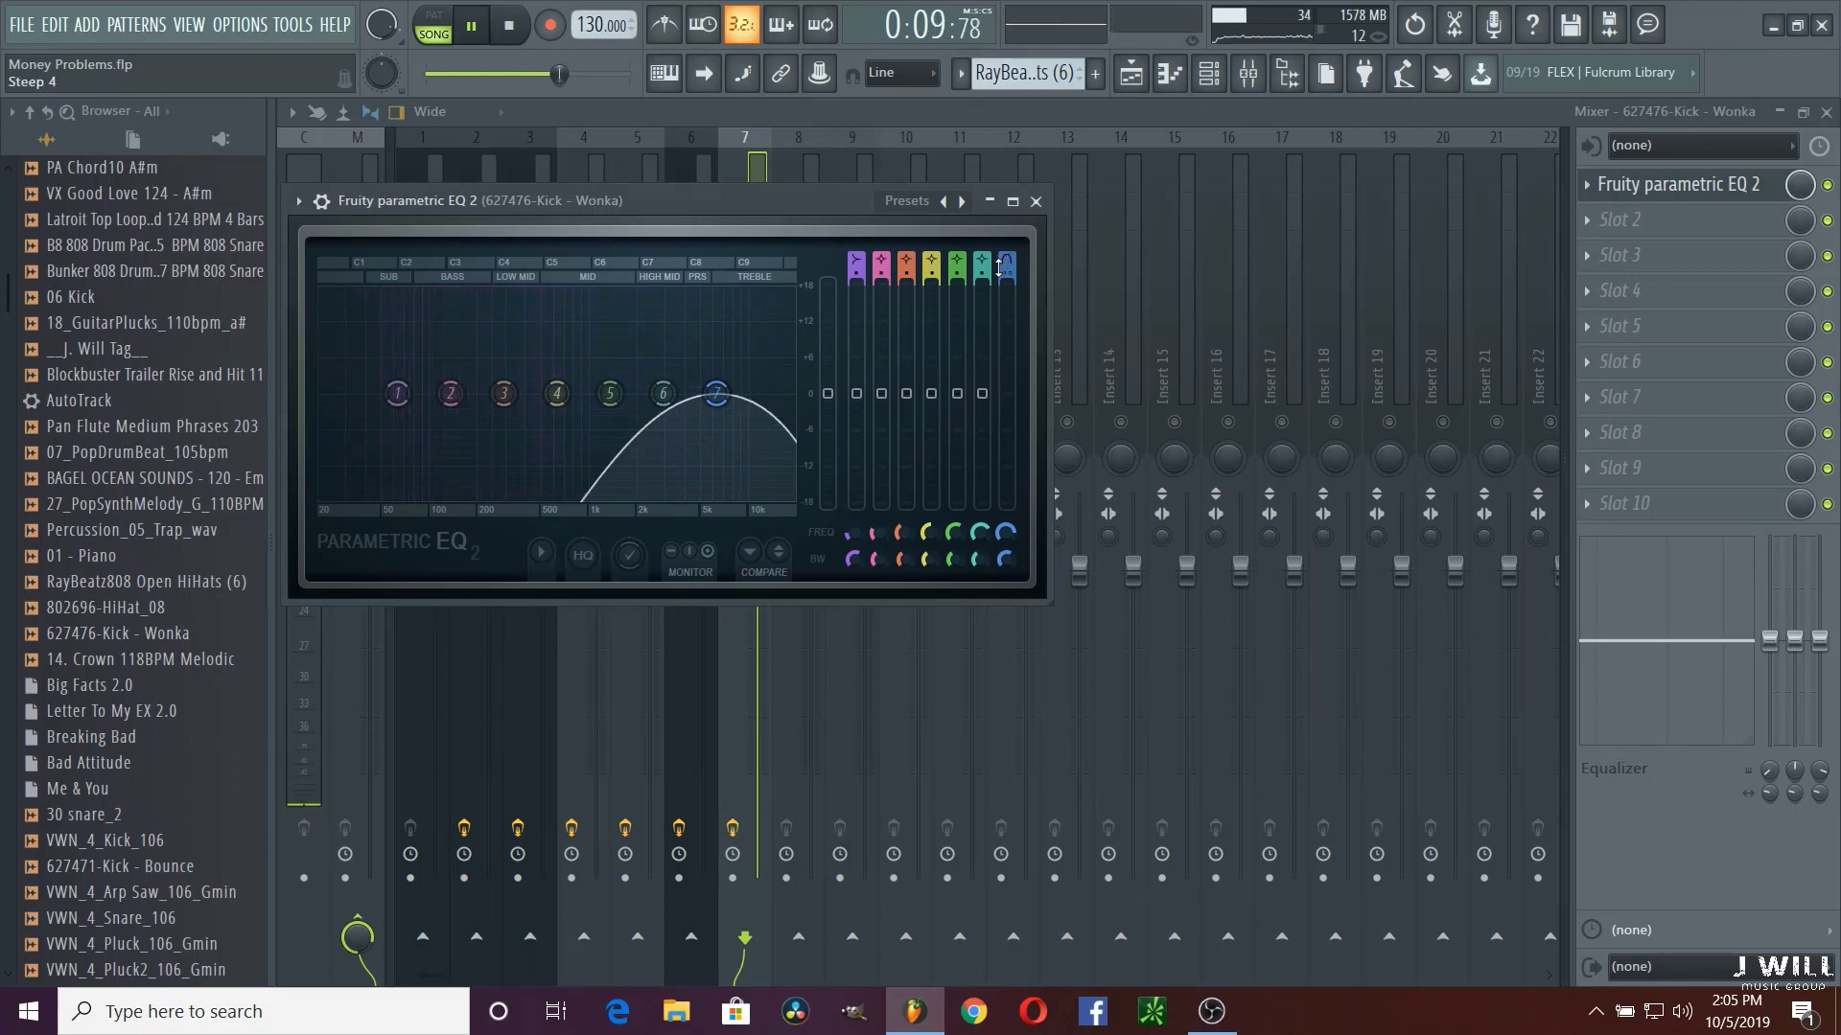
pyautogui.scroll(-1, 1005, 259)
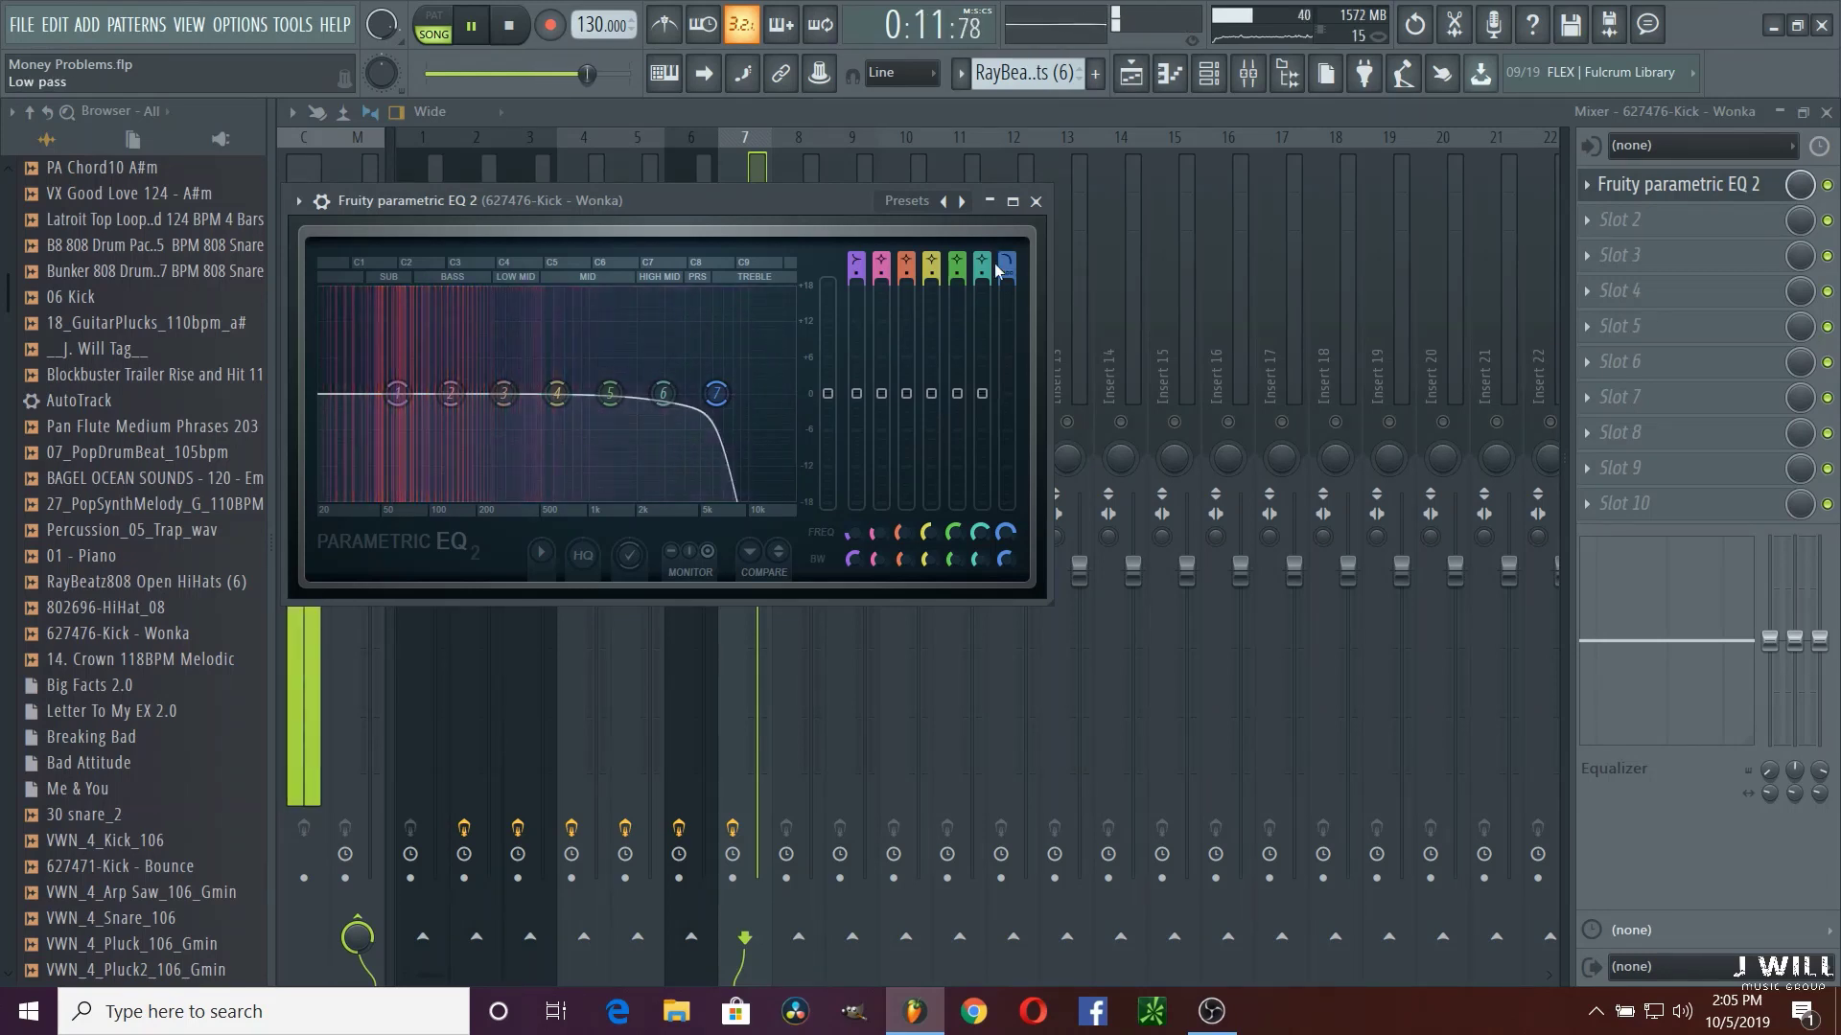
pyautogui.scroll(-1, 1000, 274)
pyautogui.scroll(2, 1000, 276)
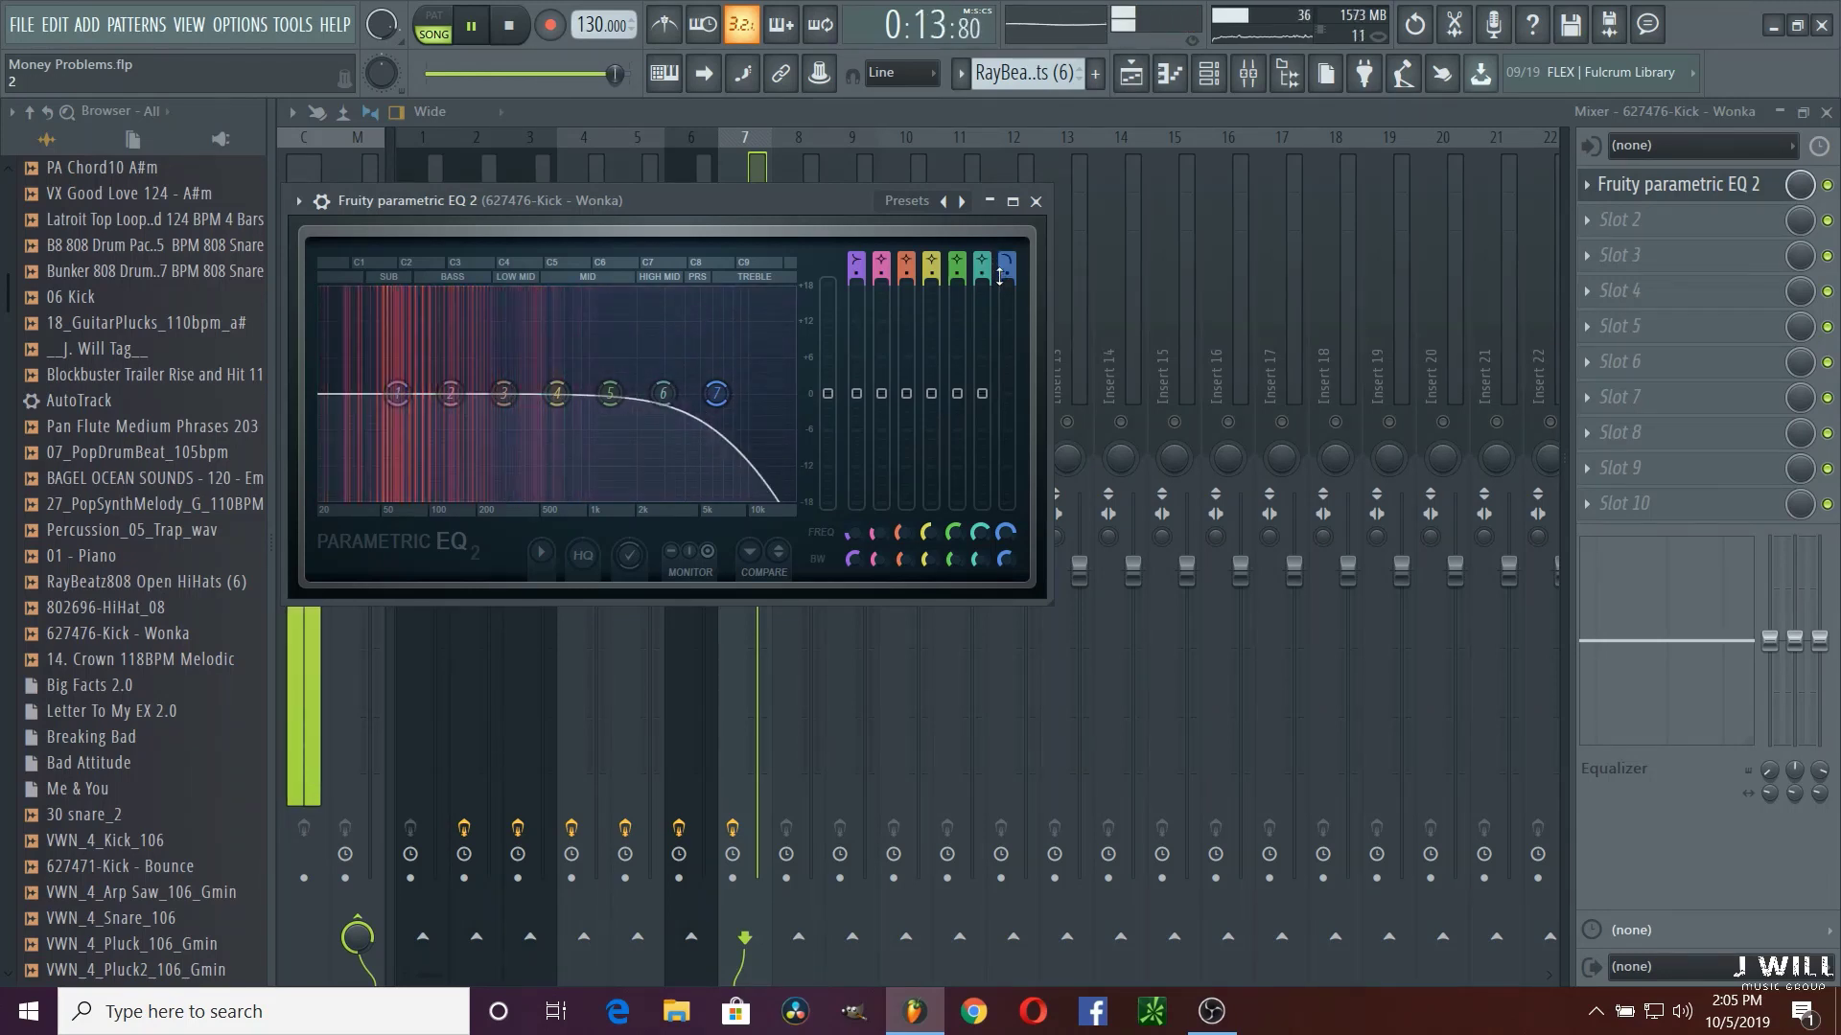
pyautogui.scroll(-1, 1000, 276)
pyautogui.scroll(1, 1009, 274)
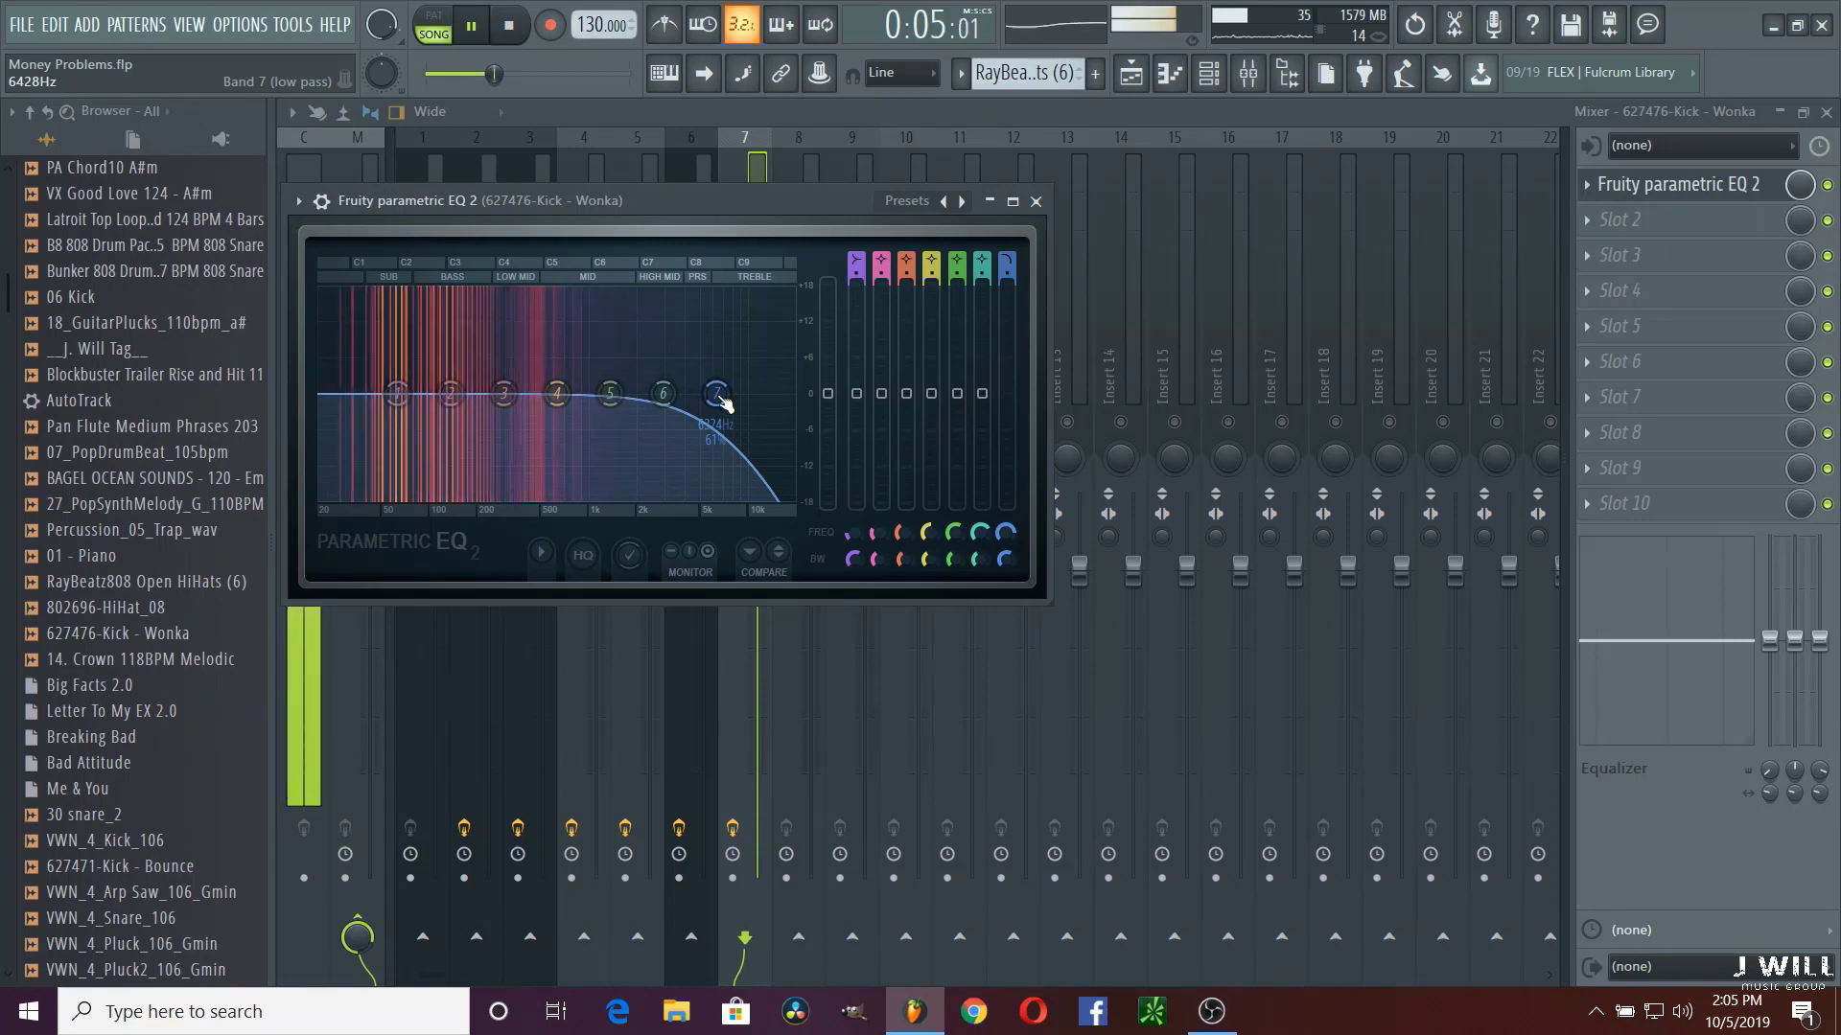
pyautogui.moveTo(721, 396); pyautogui.dragTo(564, 393)
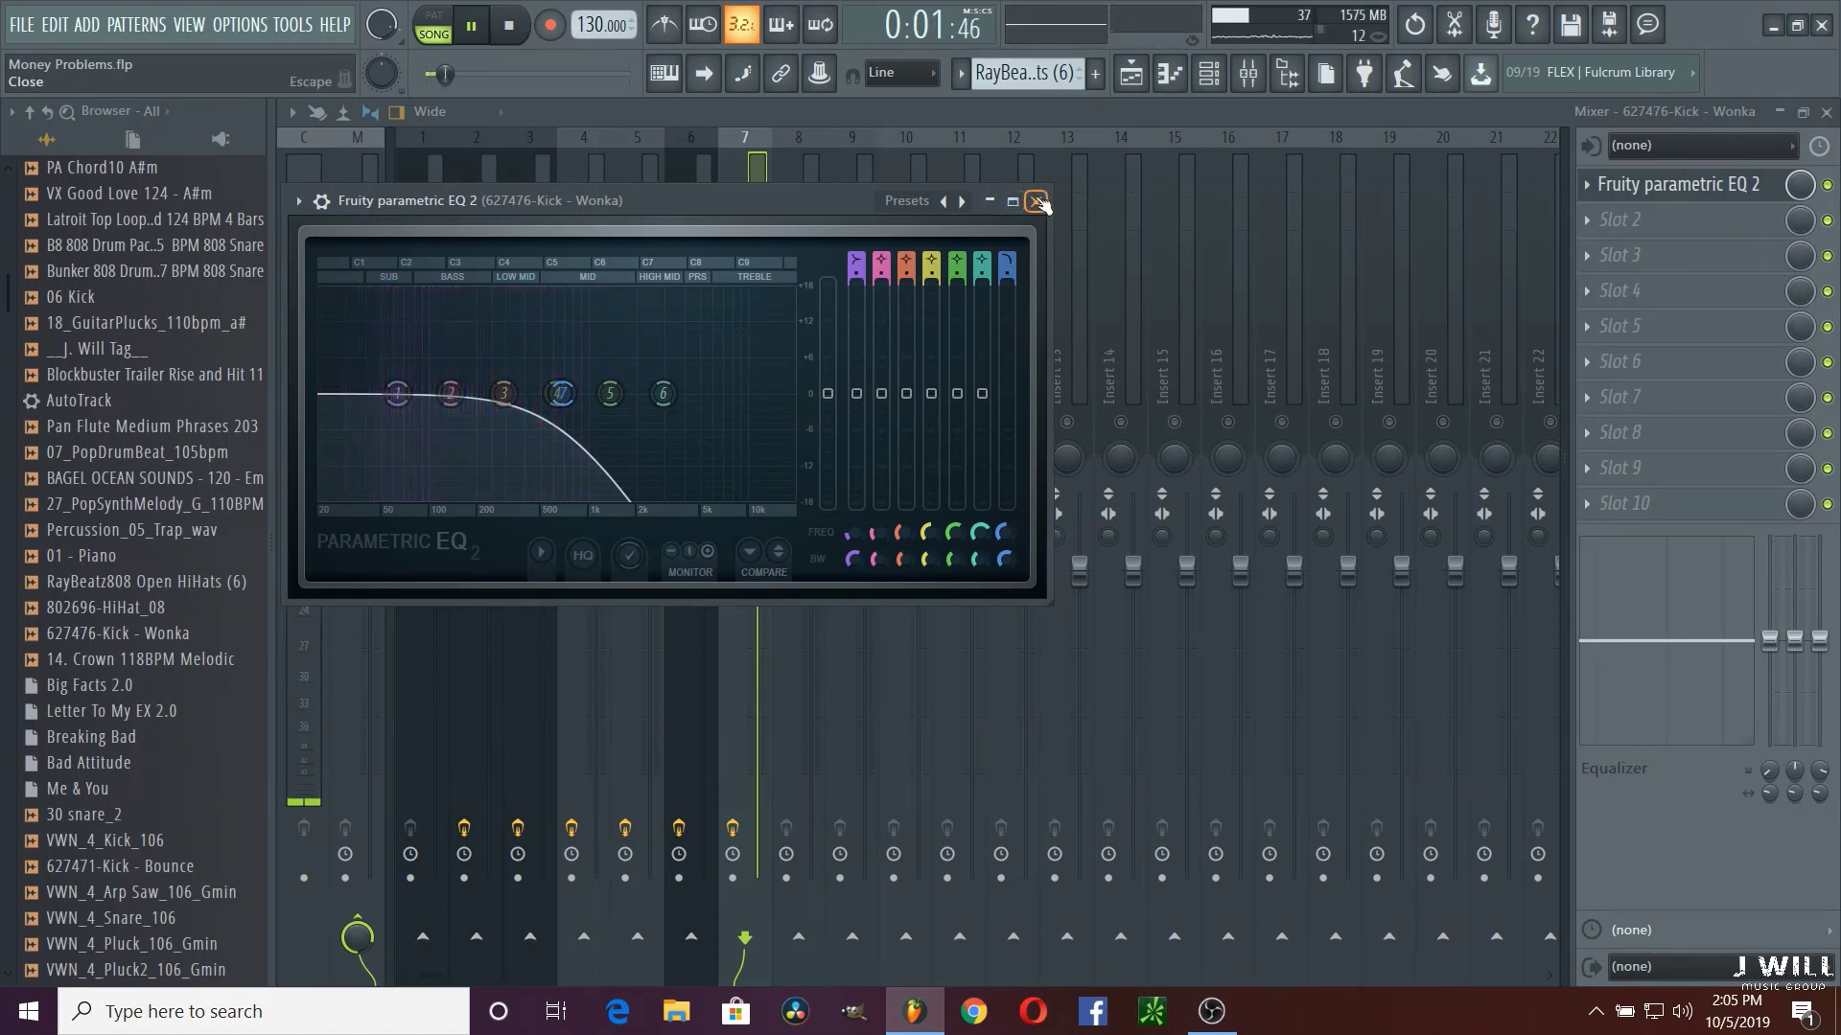
pyautogui.click(1034, 202)
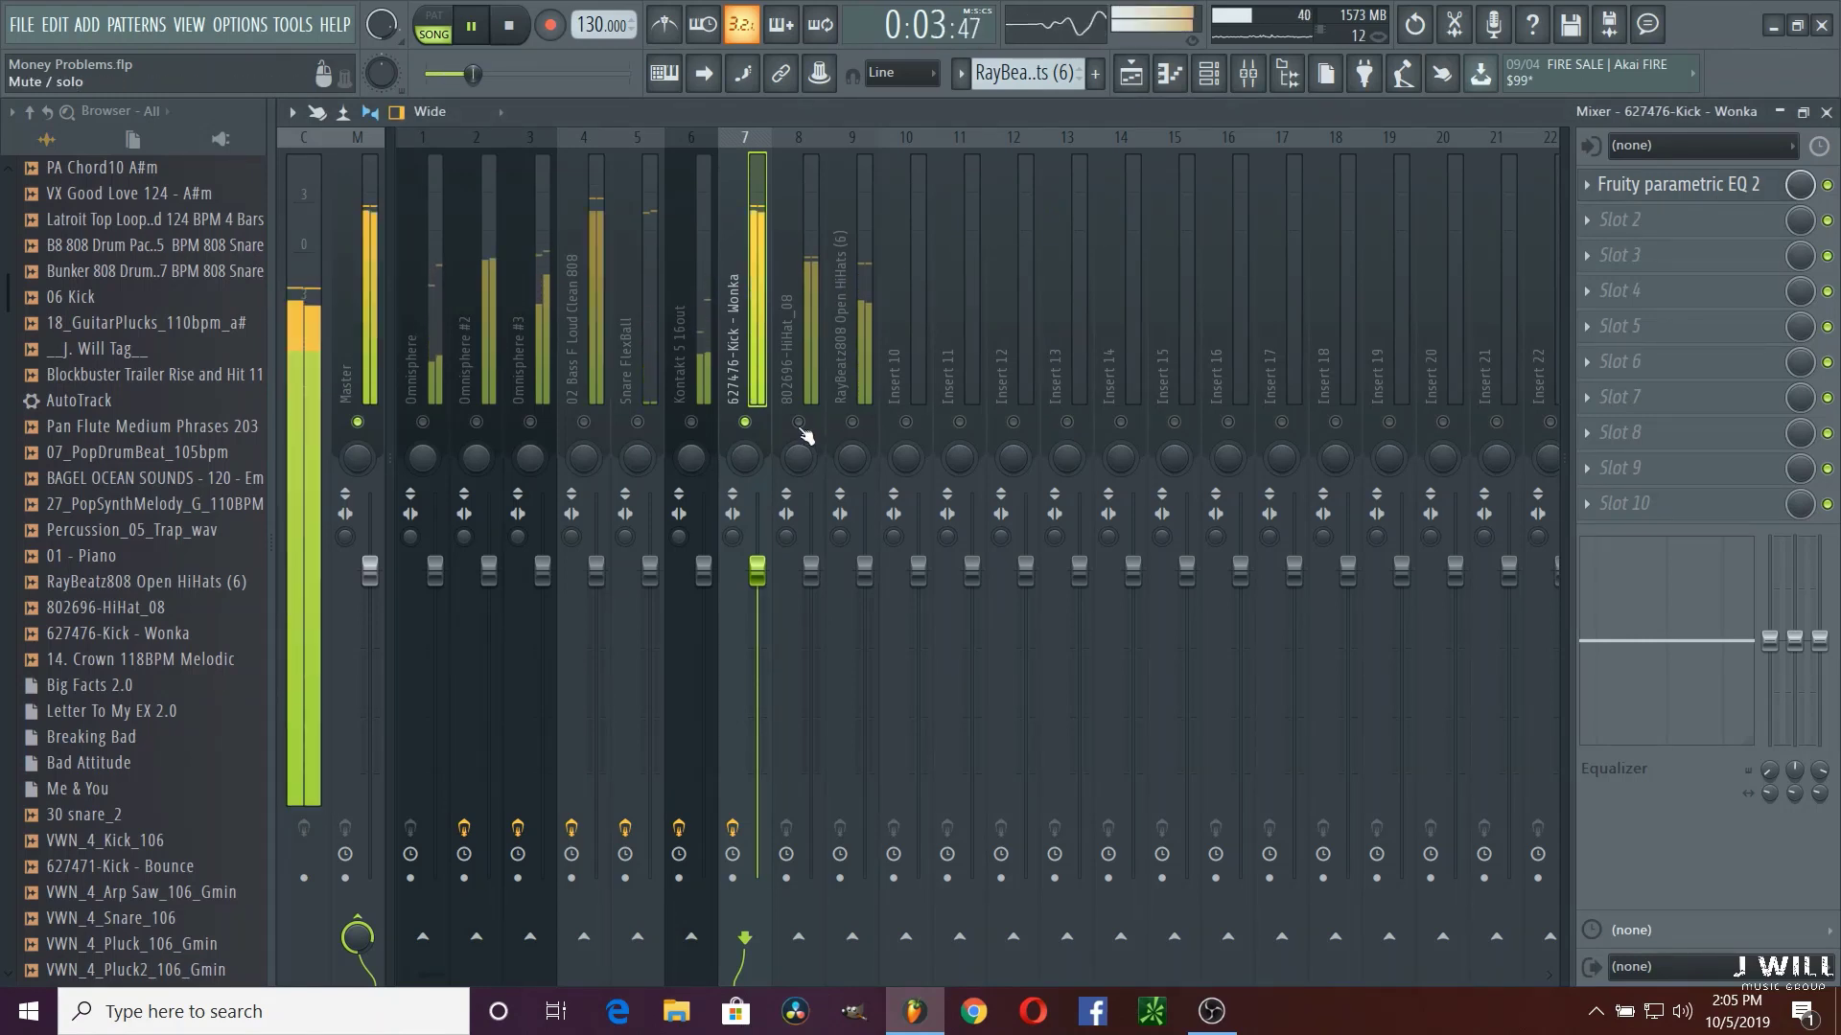
# Step: Solo the 802696-HiHat_08 track and load Fruity Parametric EQ 2 into its effect slot 1
pyautogui.click(798, 421)
pyautogui.click(801, 427)
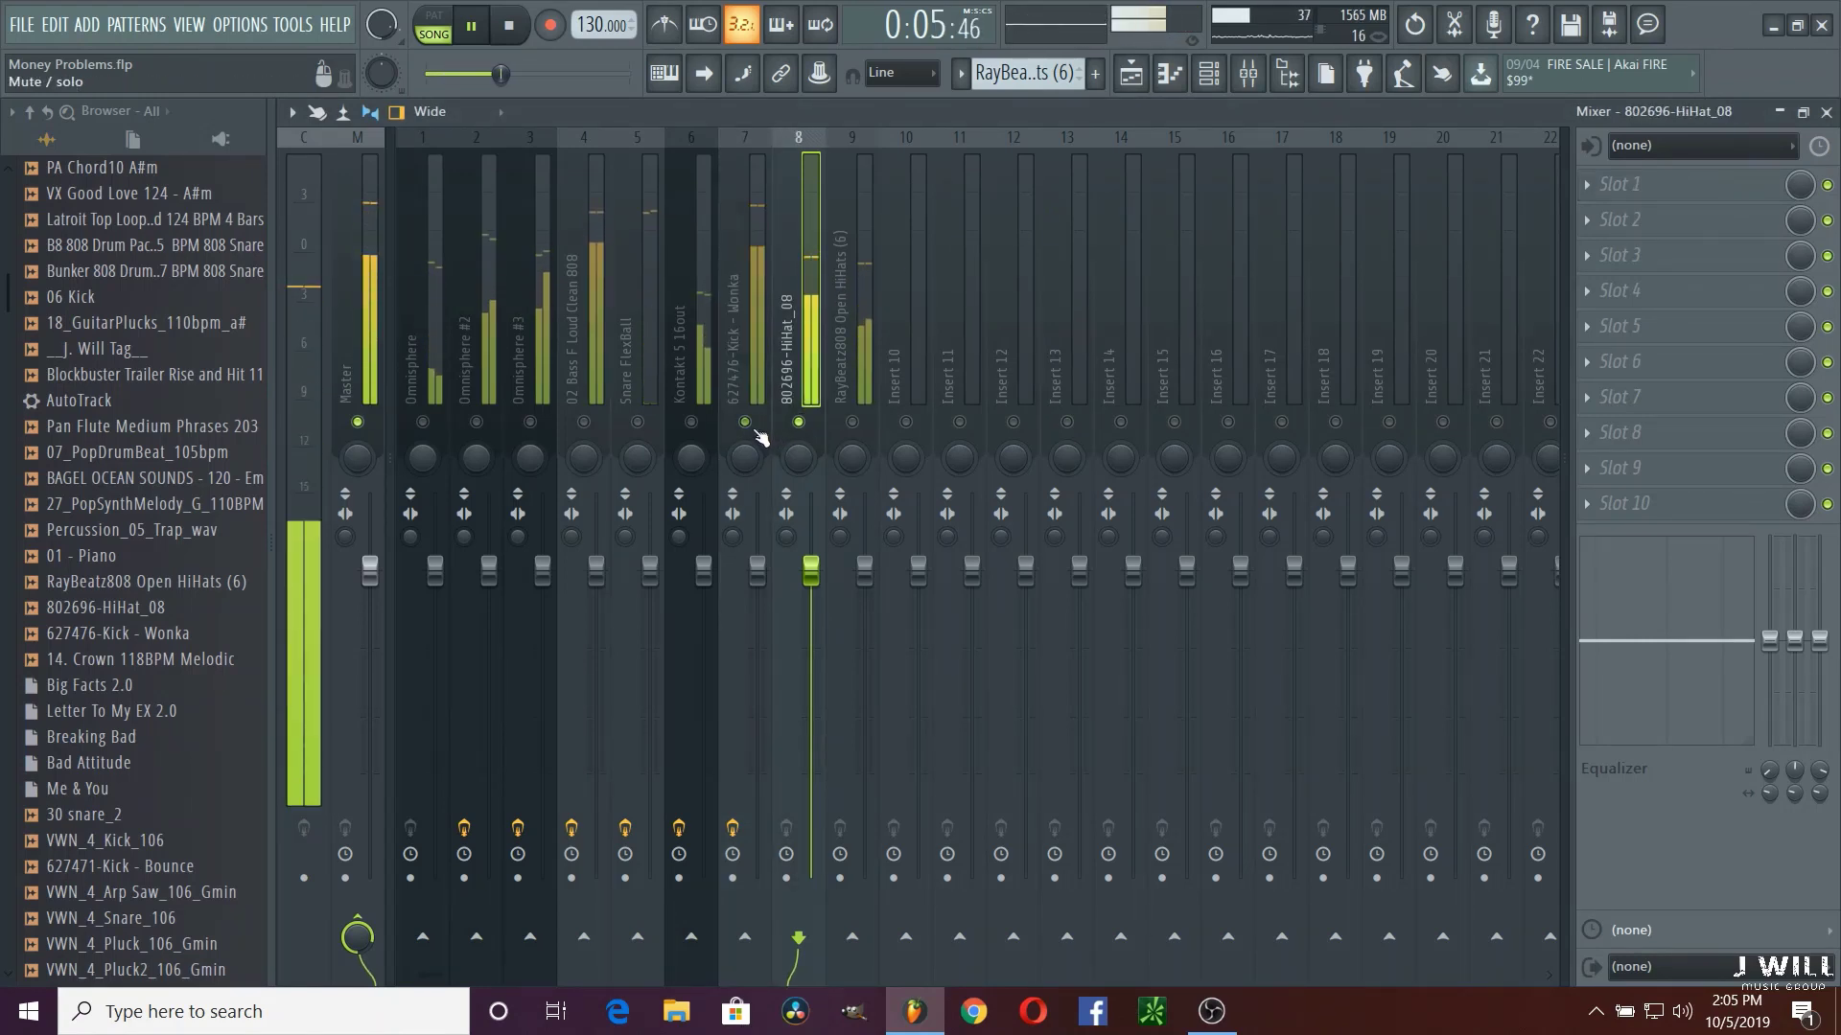
pyautogui.click(1610, 221)
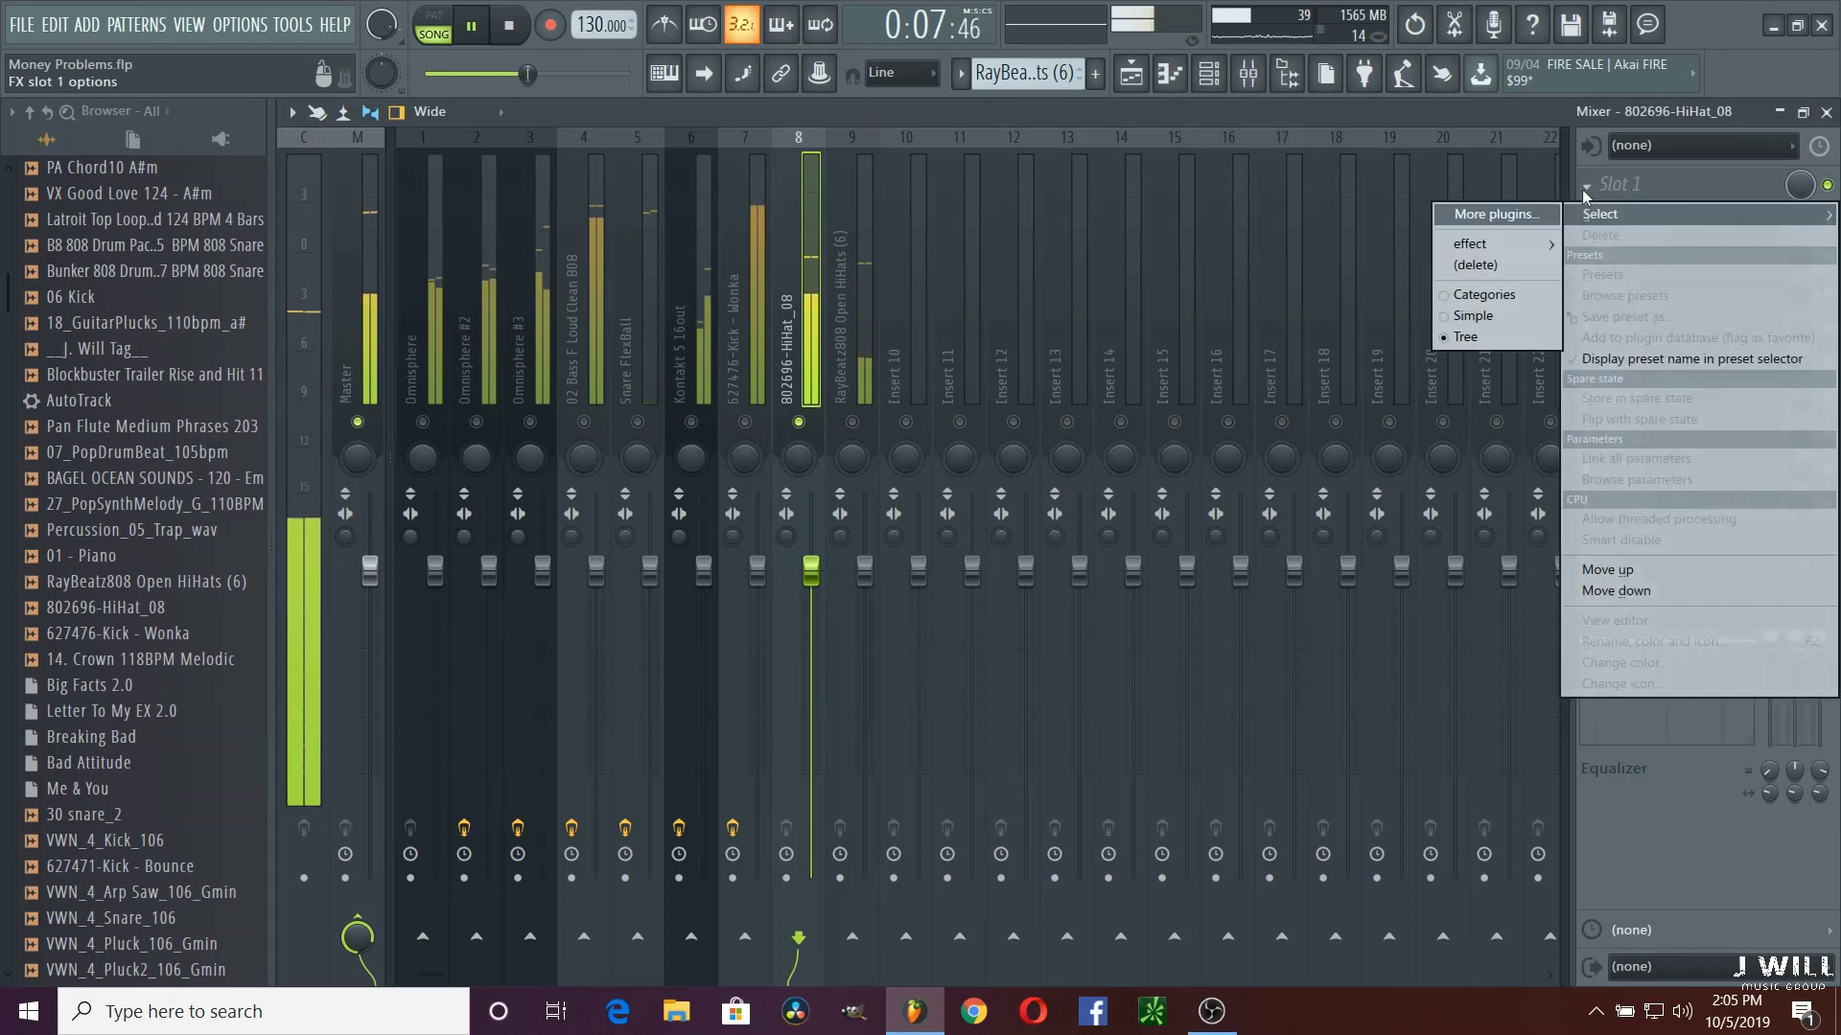
pyautogui.click(1514, 207)
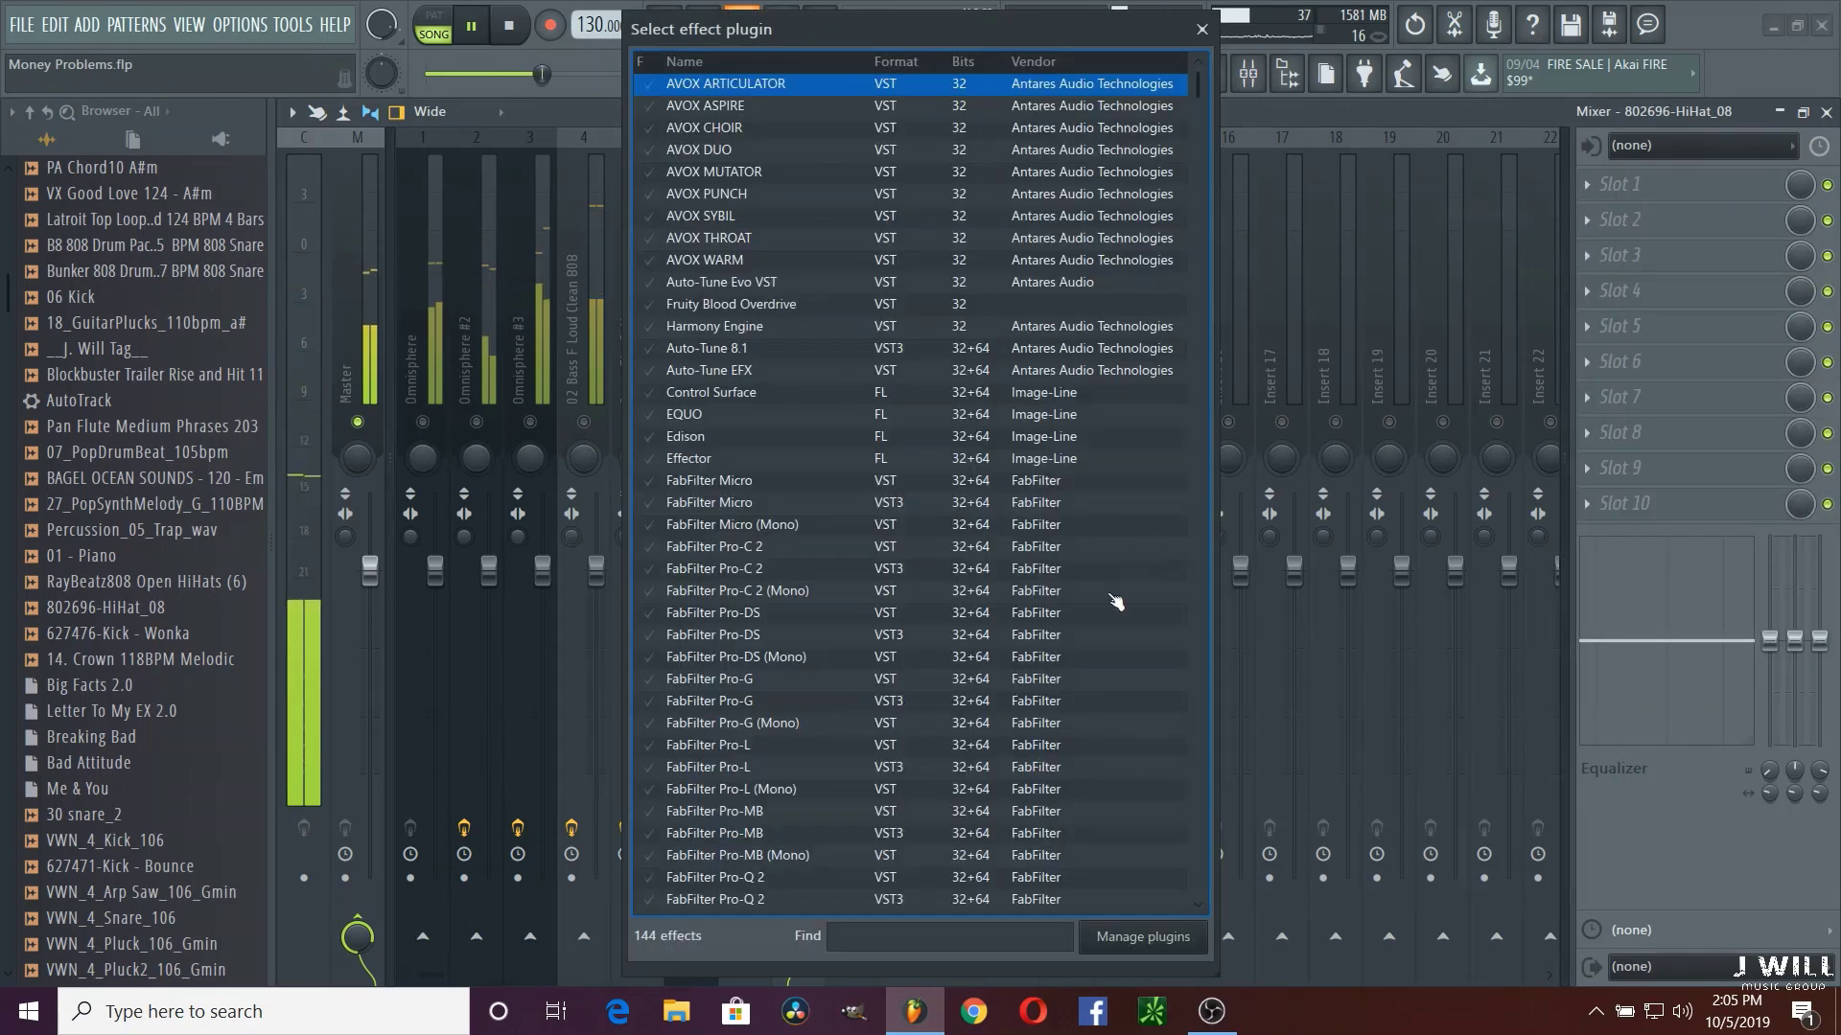
pyautogui.click(900, 940)
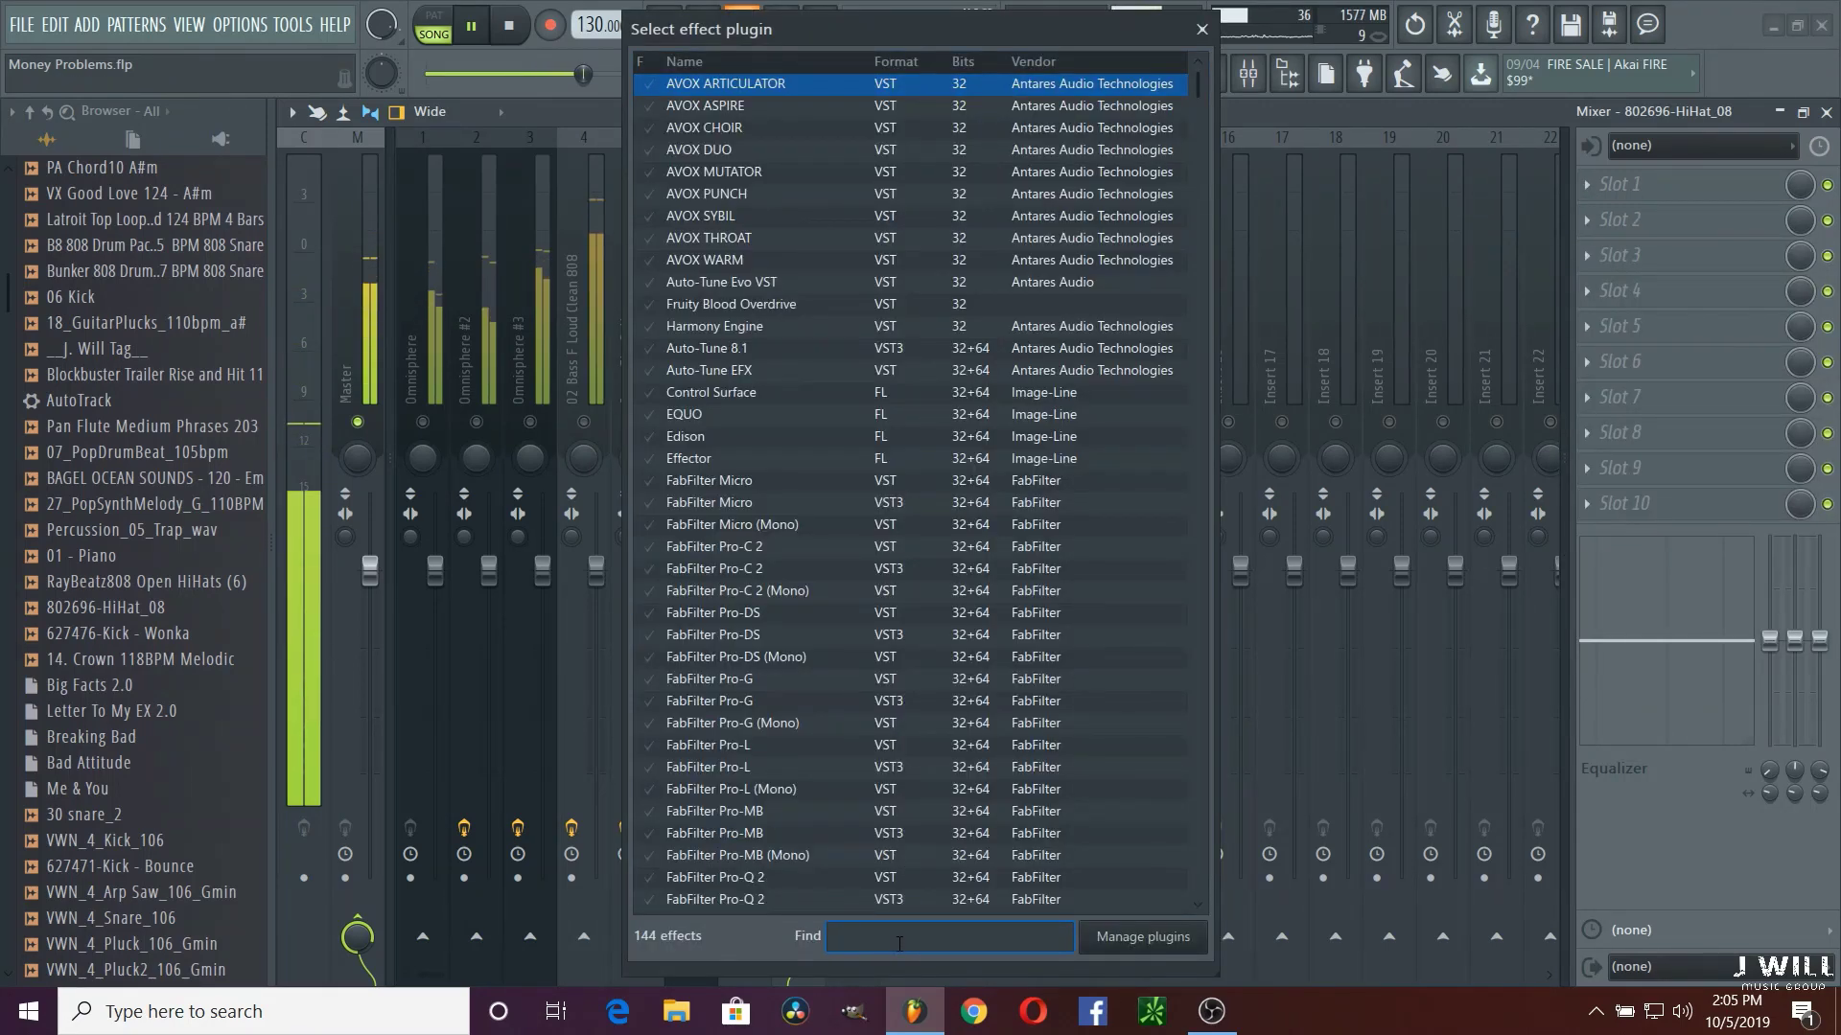
pyautogui.write('eq')
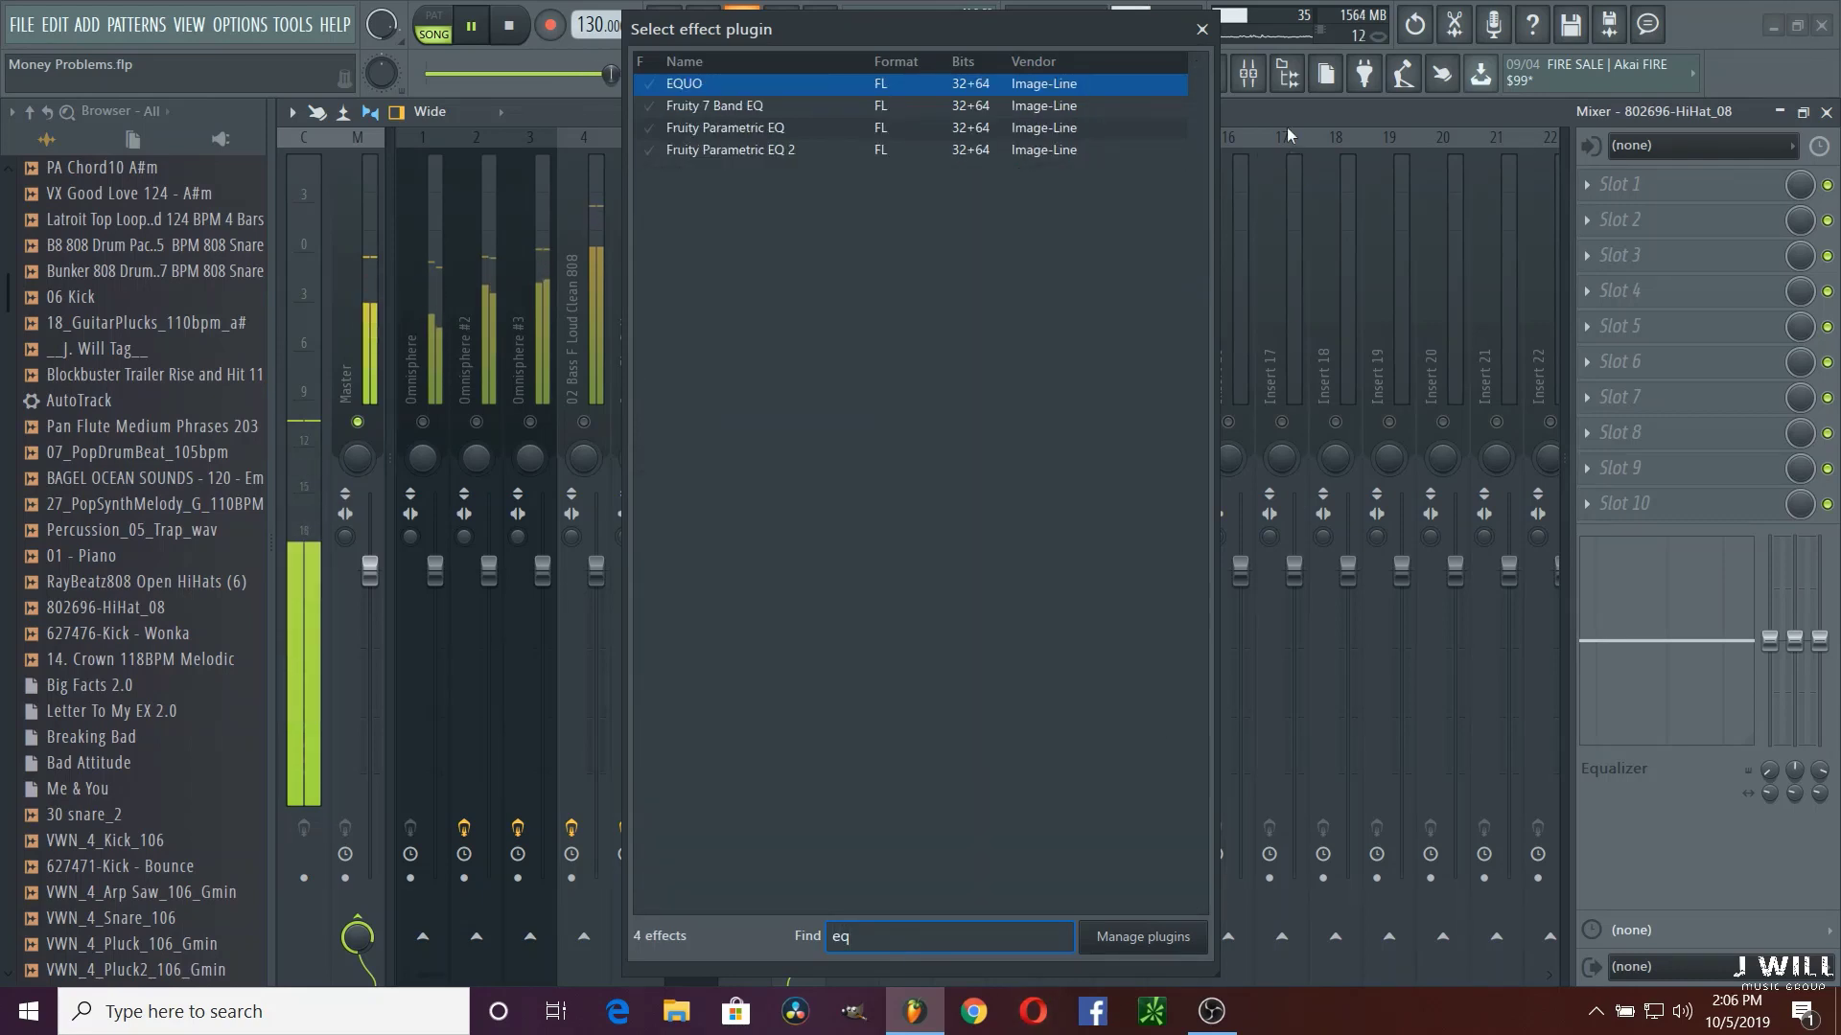
pyautogui.doubleClick(847, 151)
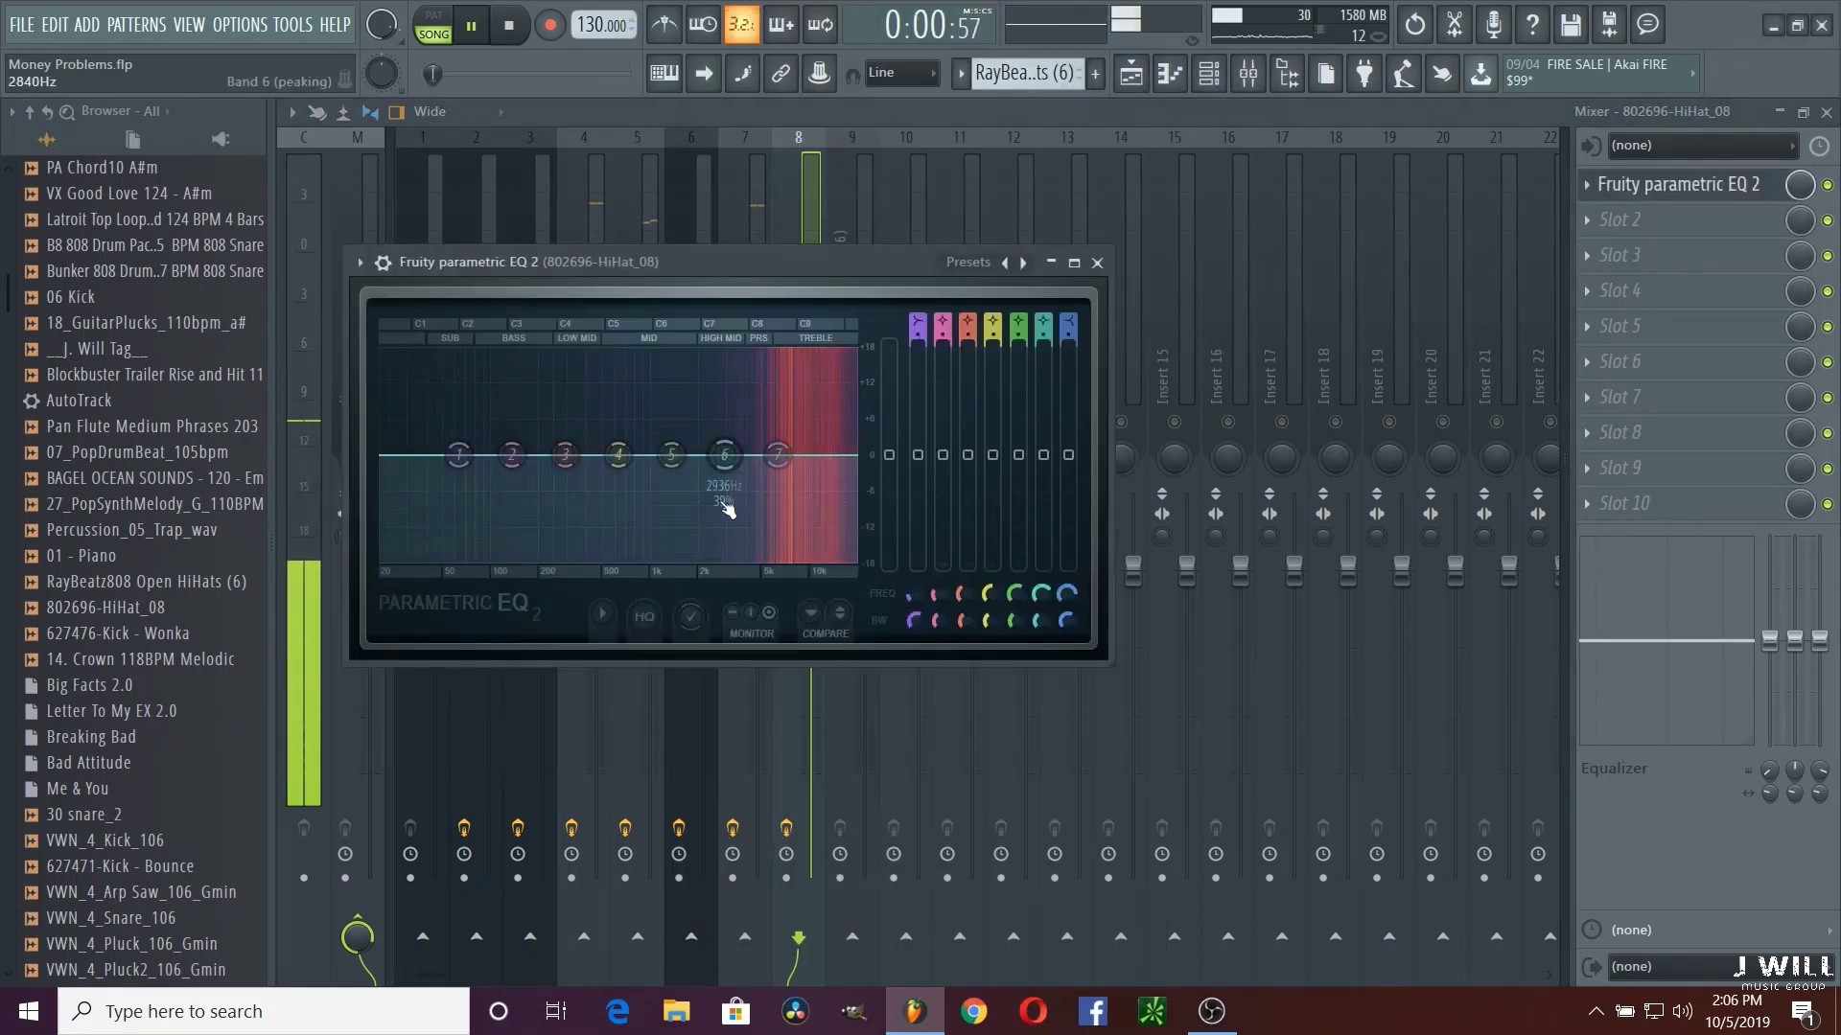
# Step: Make EQ band 1 on the hi-hat a Steep 6 high pass and raise its cutoff to about 3.4 kHz
pyautogui.scroll(3, 914, 324)
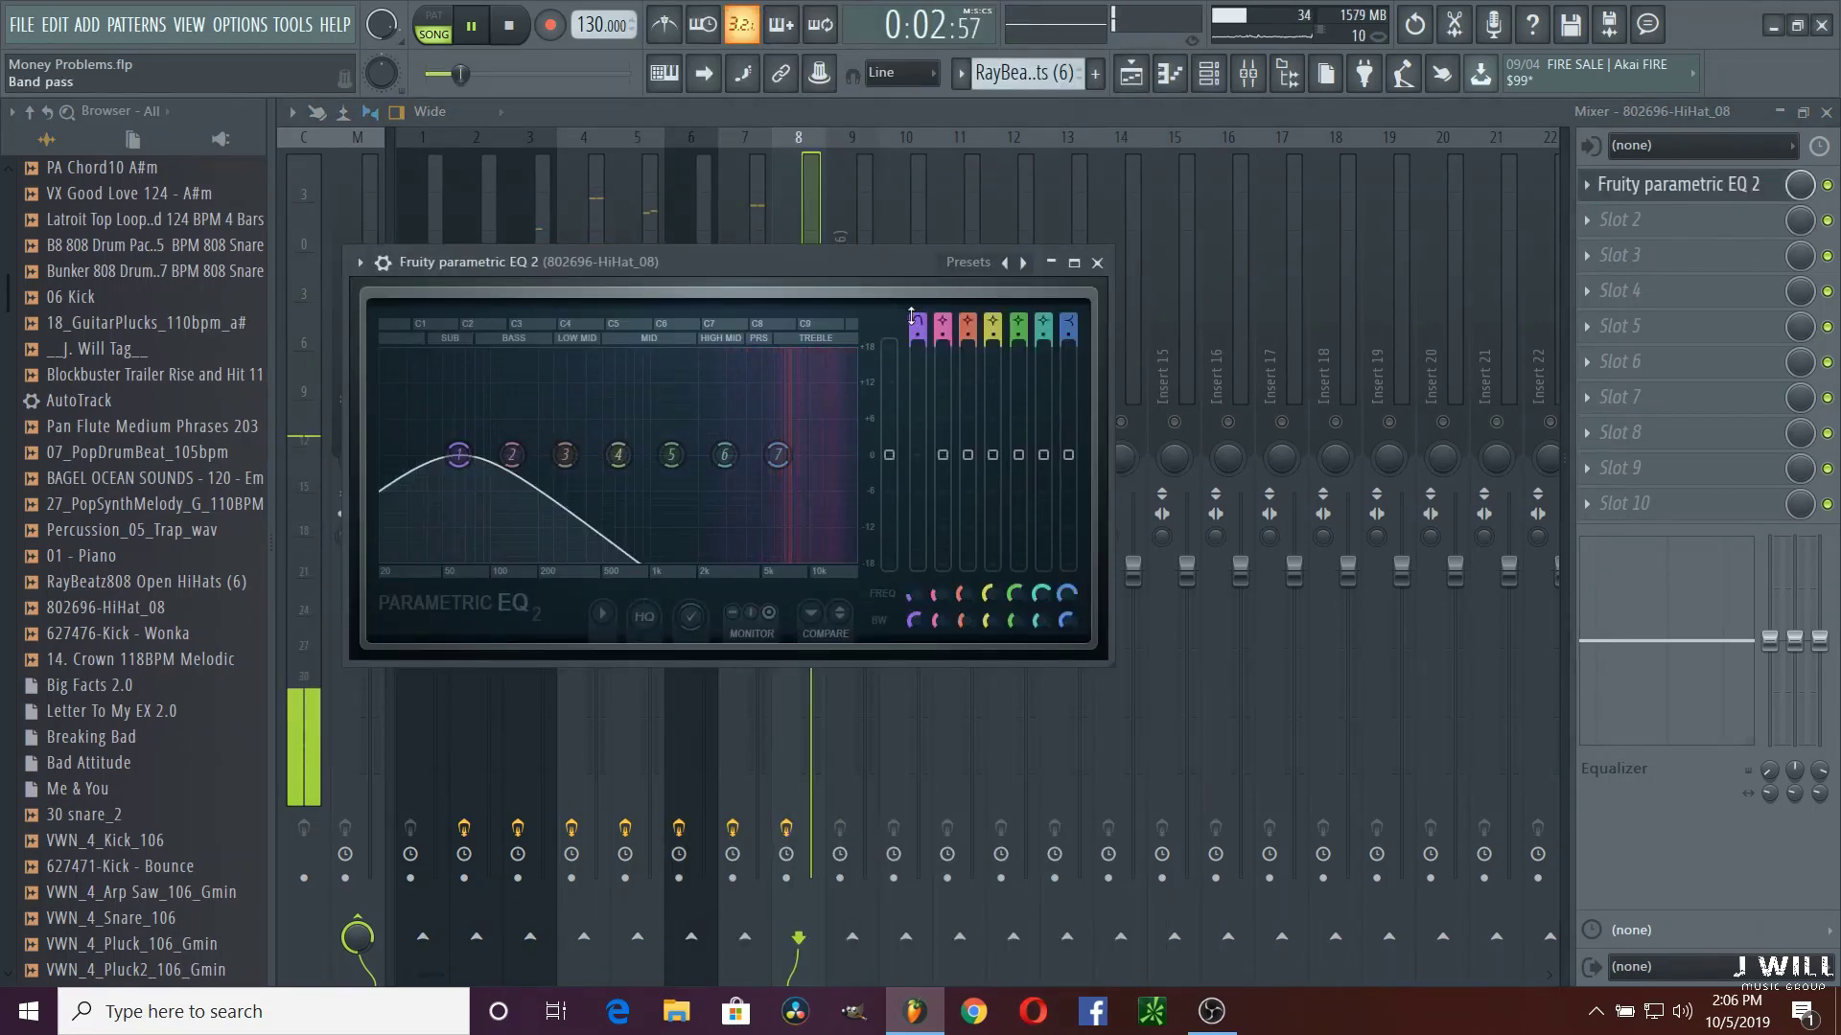
pyautogui.scroll(1, 912, 321)
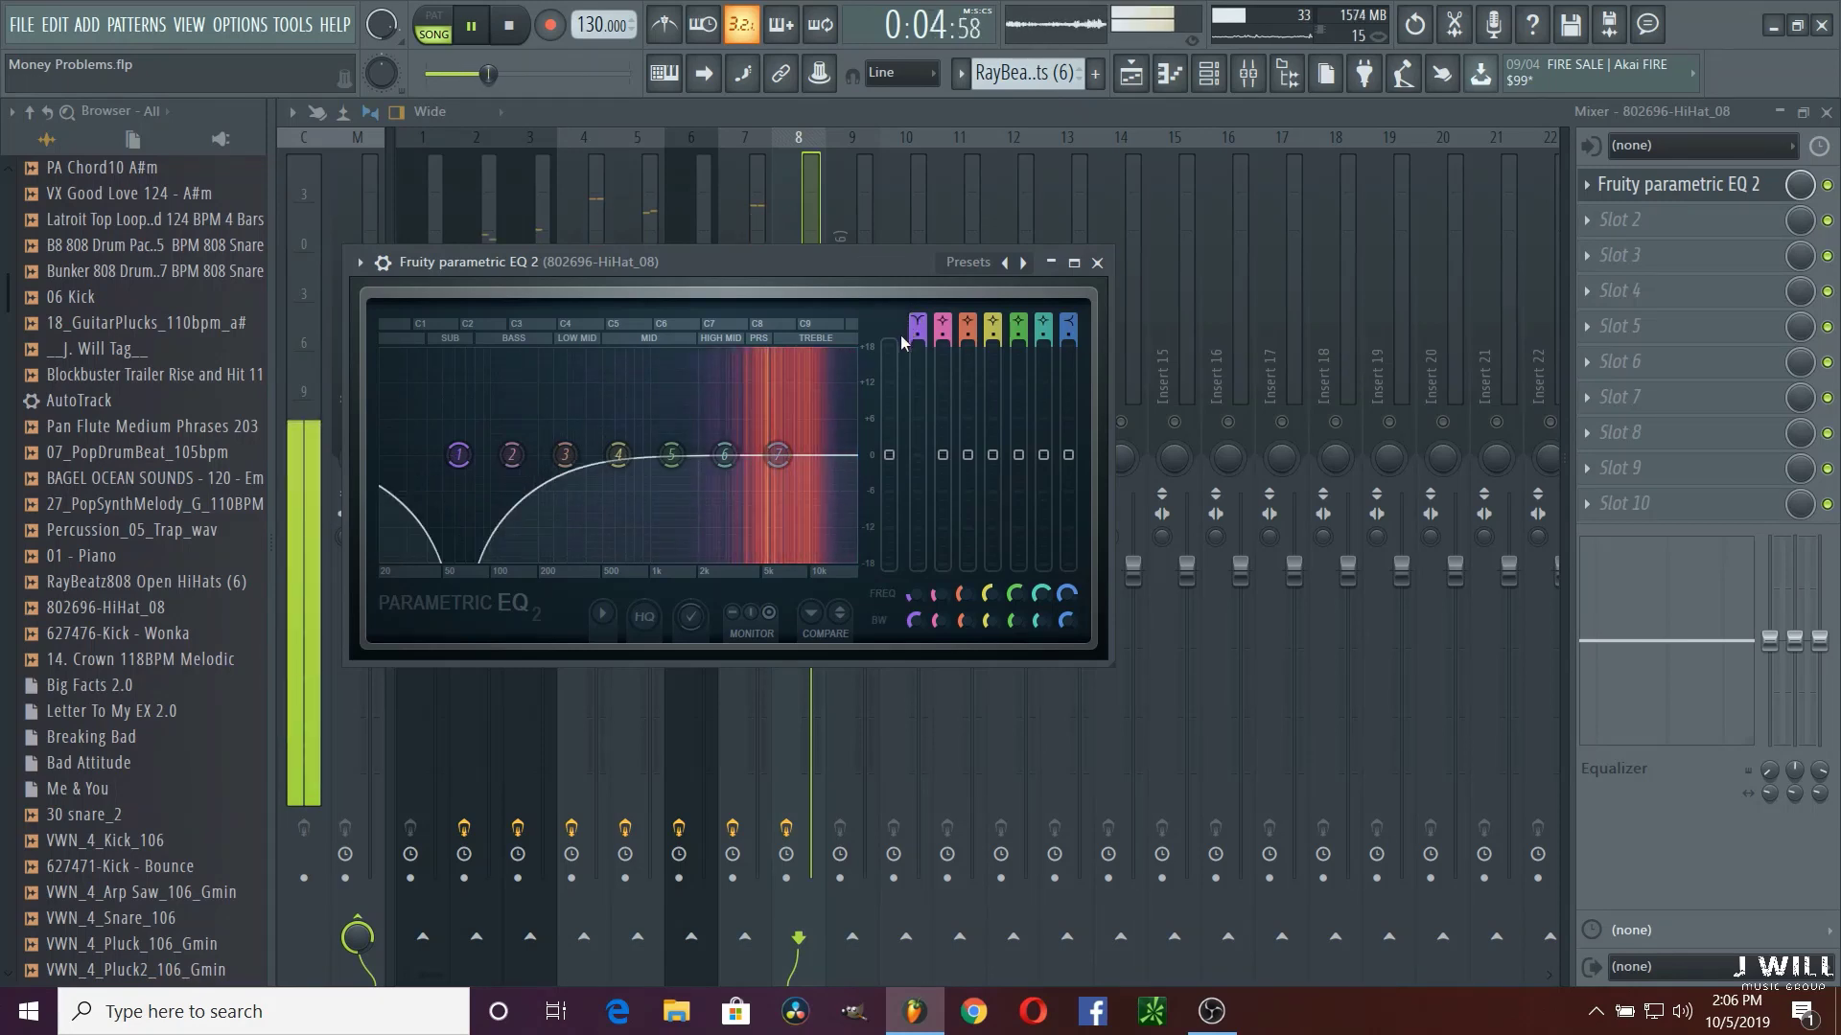
pyautogui.scroll(-1, 919, 321)
pyautogui.scroll(4, 443, 469)
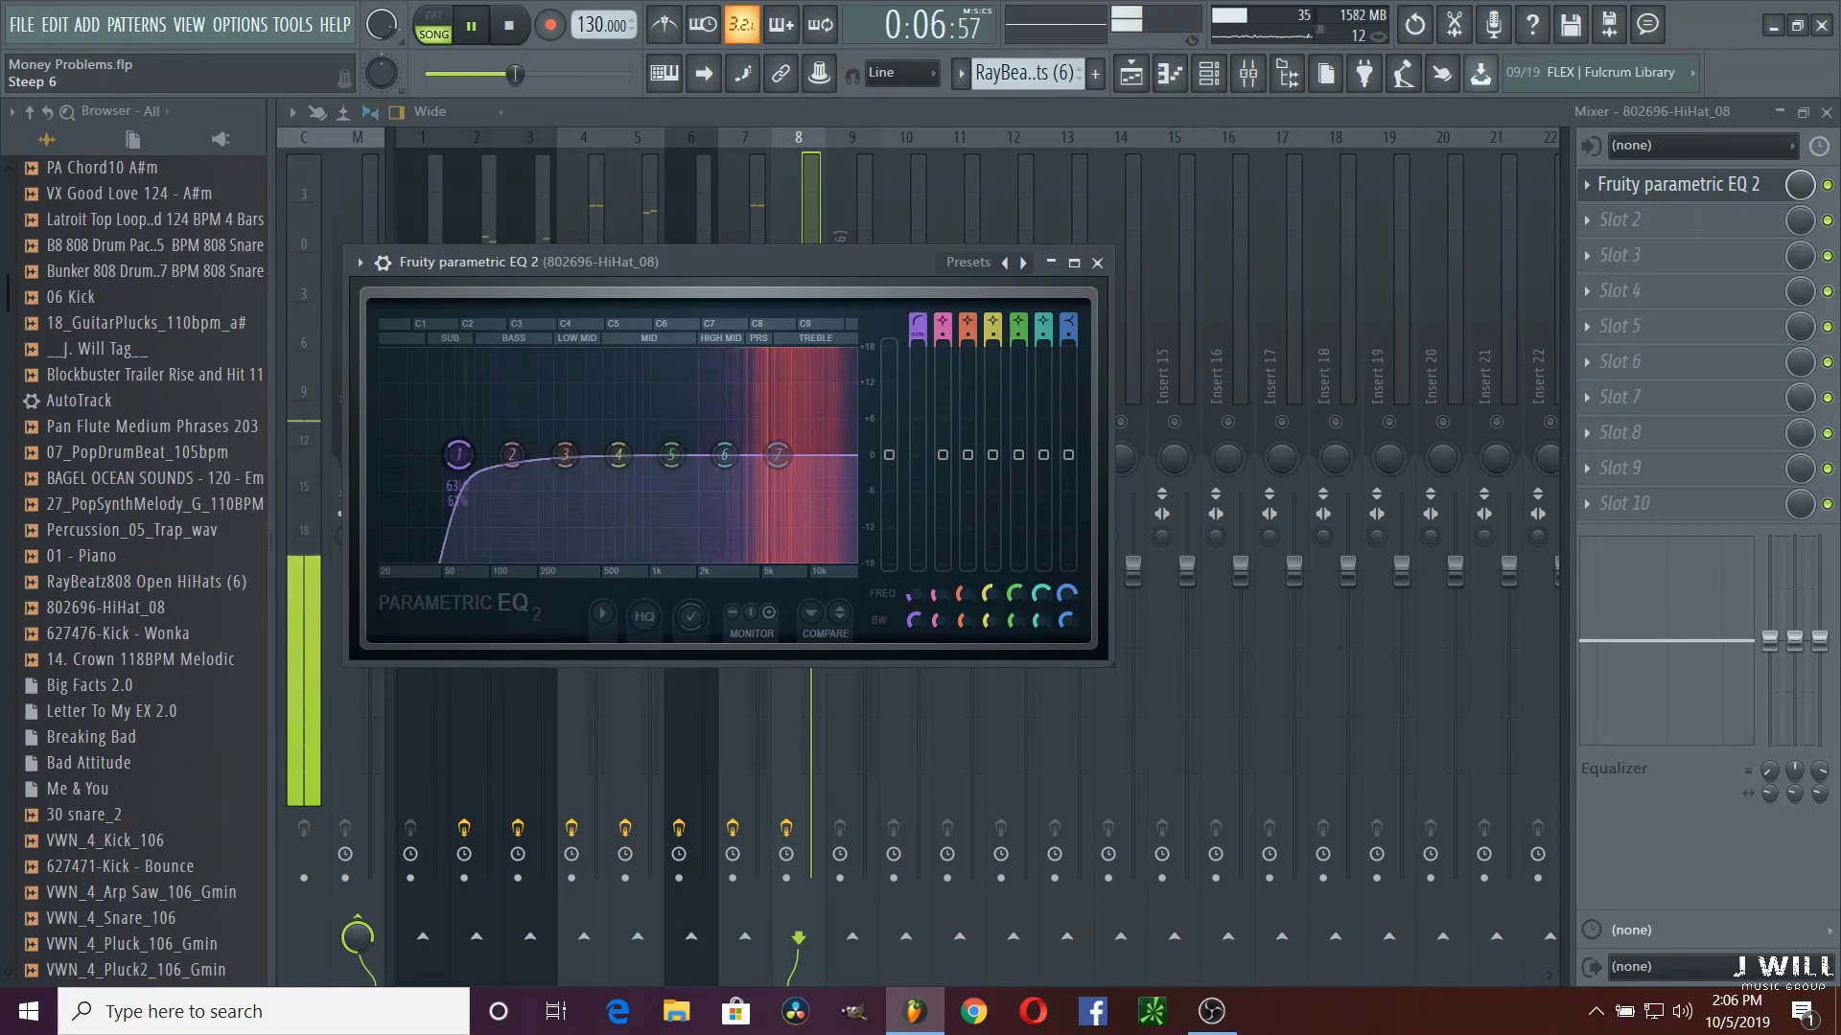
pyautogui.moveTo(441, 472); pyautogui.dragTo(711, 456)
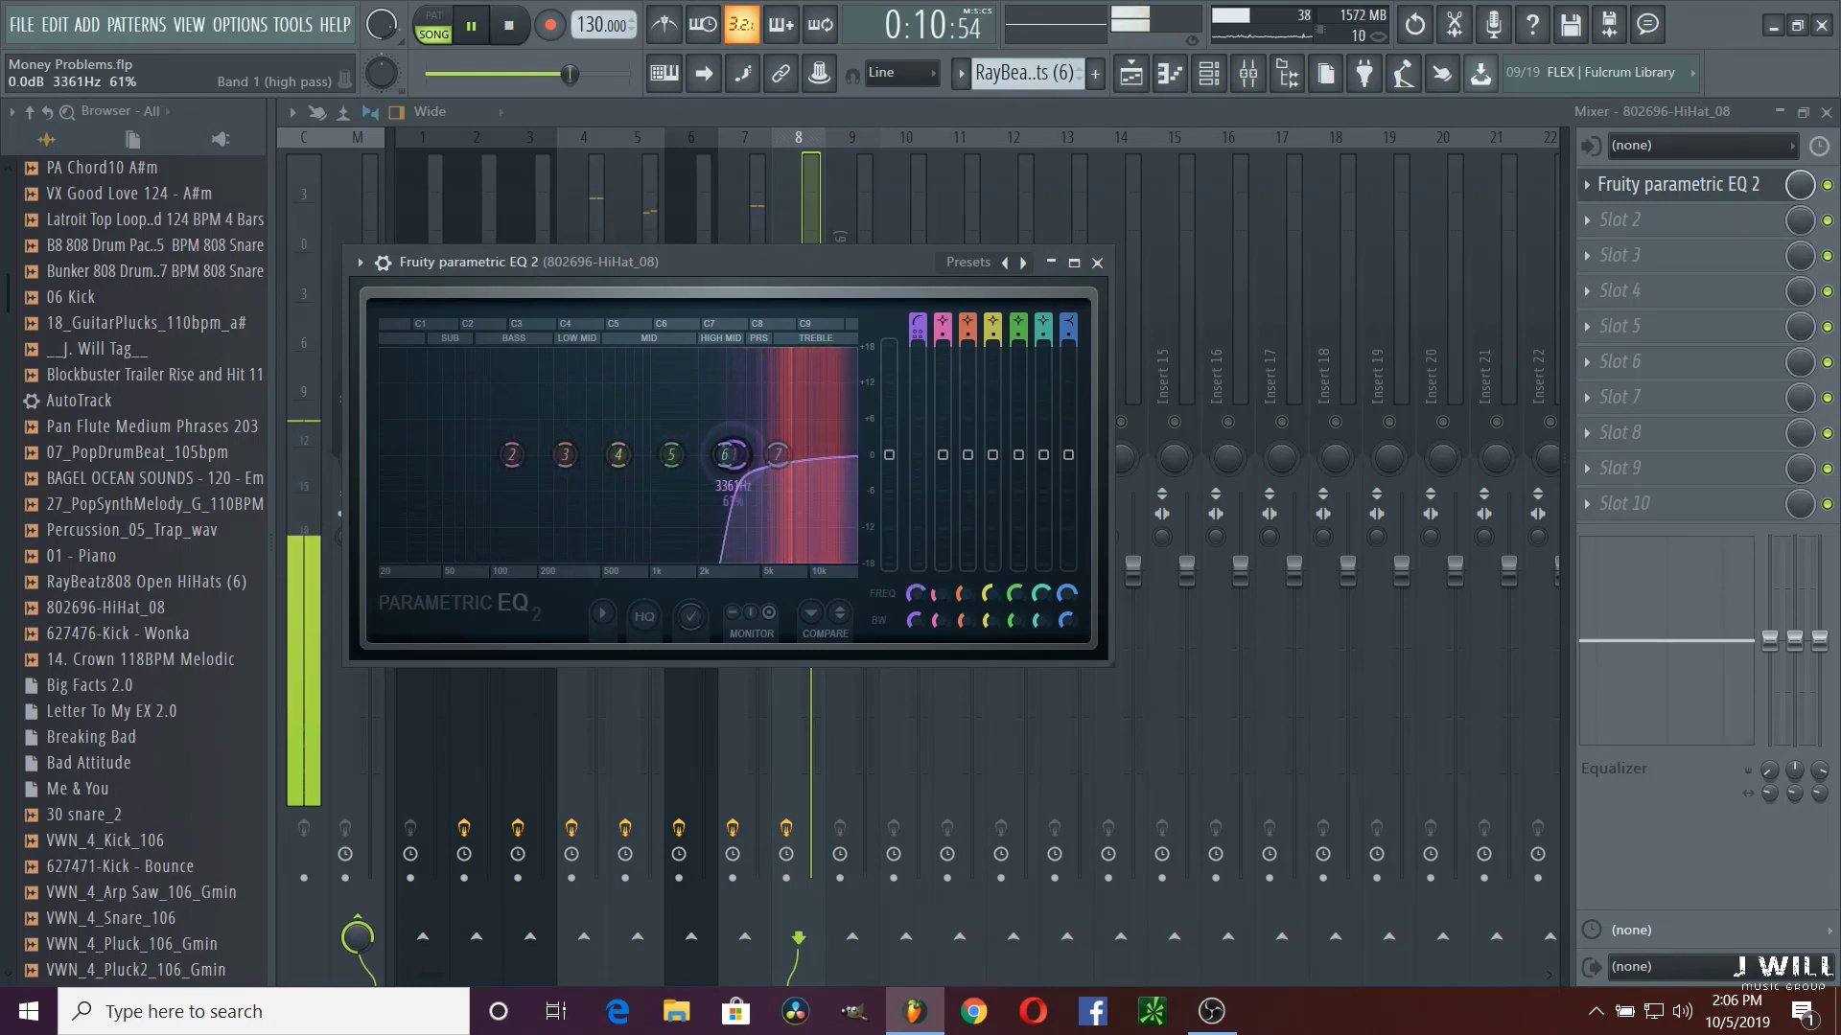
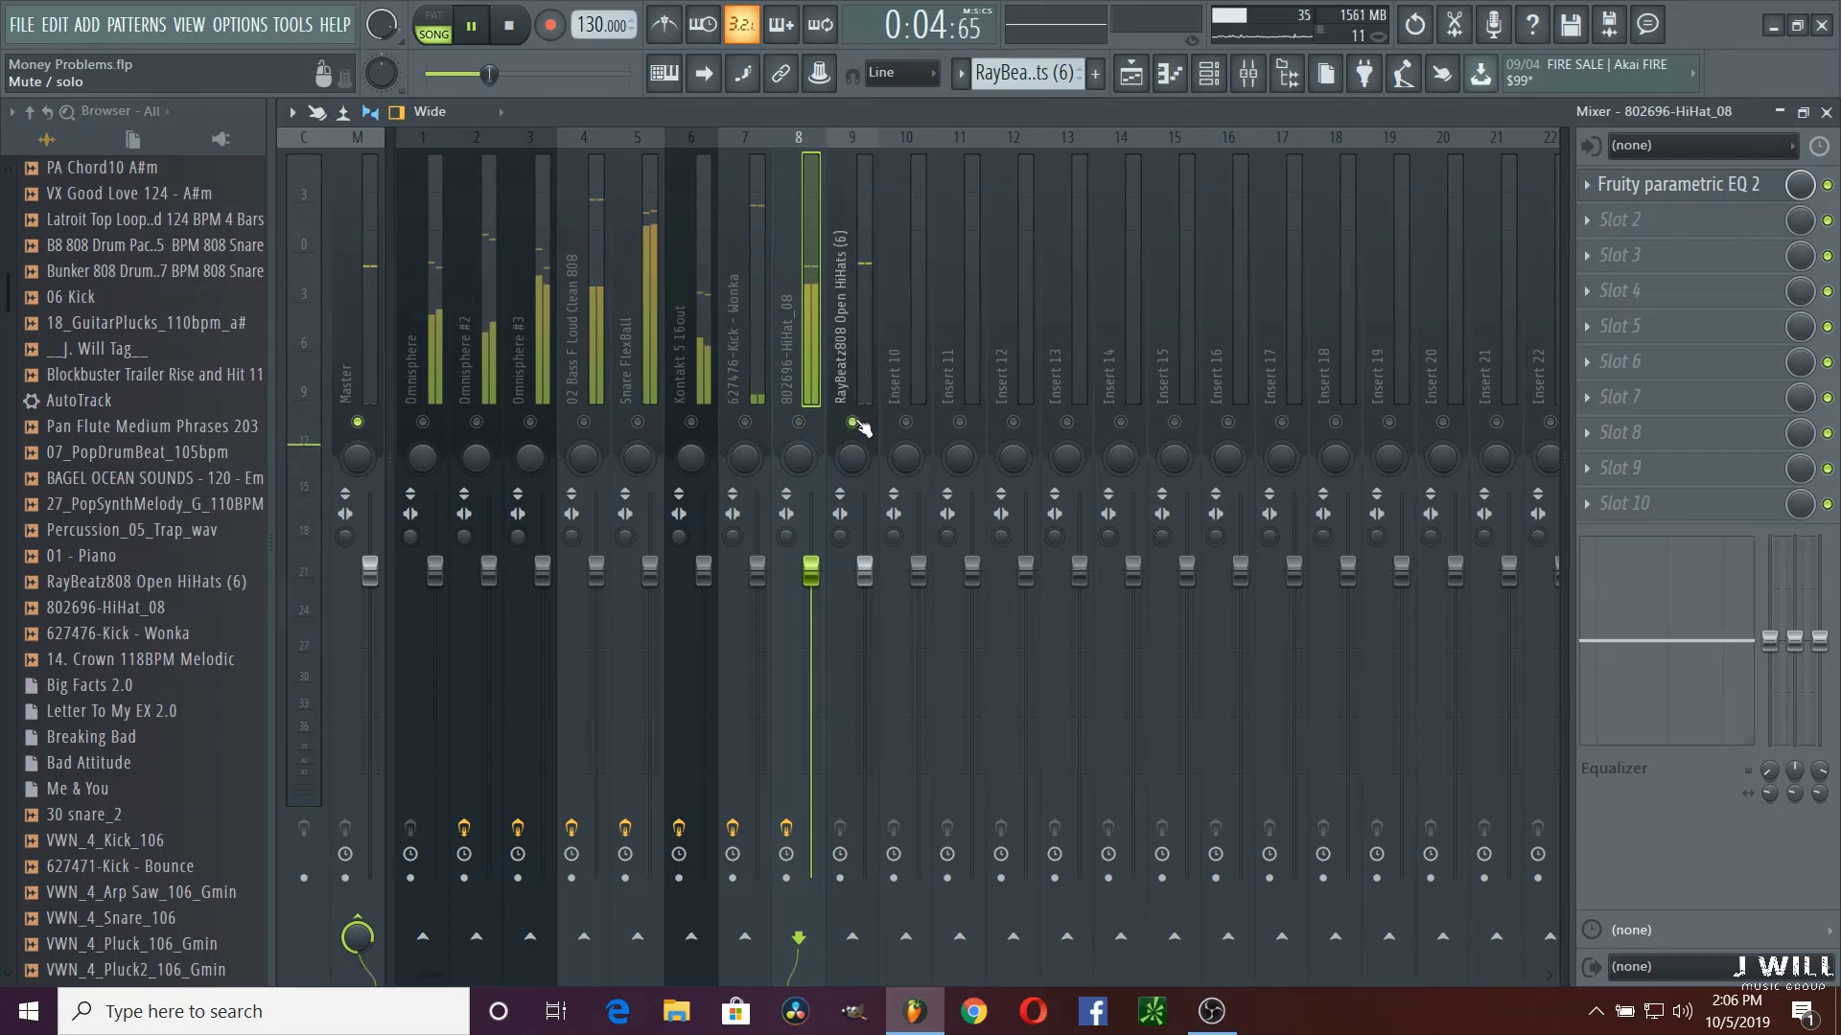
# Step: Load Fruity Parametric EQ 2 into effect slot 1 of the RayBeatz808 Open HiHats (6) track
pyautogui.click(858, 398)
pyautogui.click(1606, 203)
pyautogui.click(1477, 214)
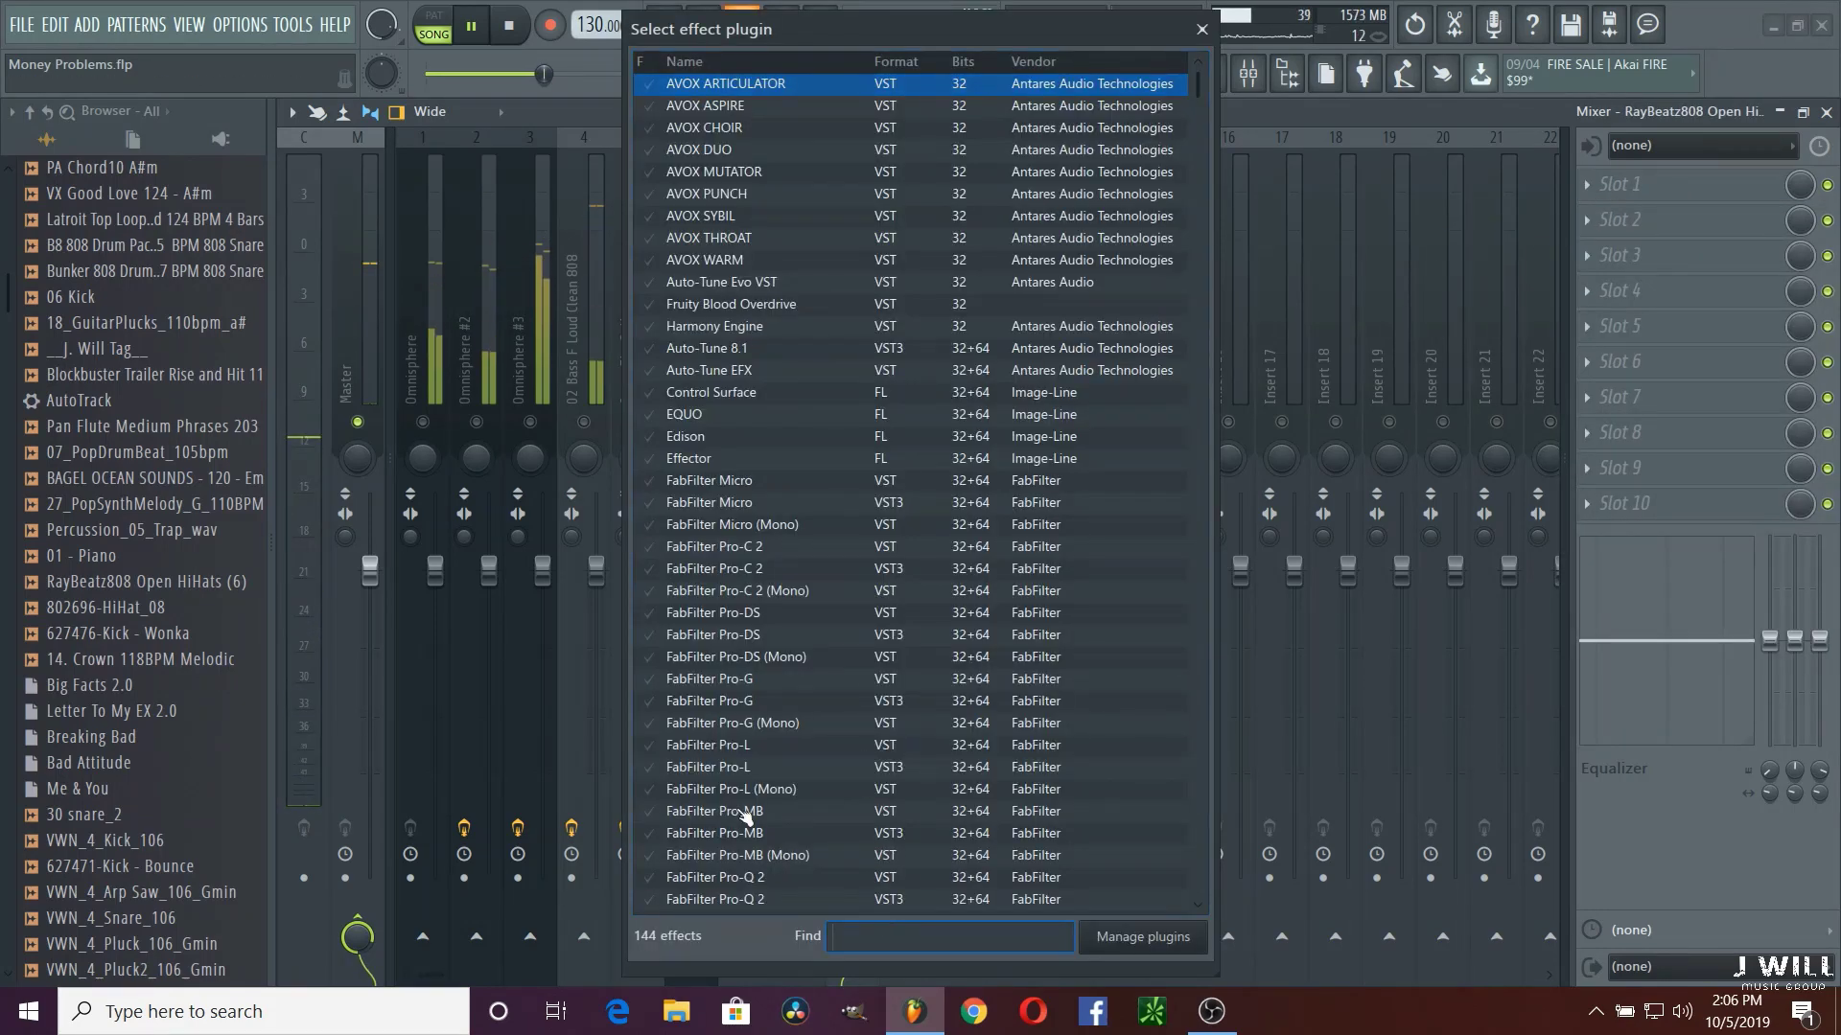
pyautogui.write('q')
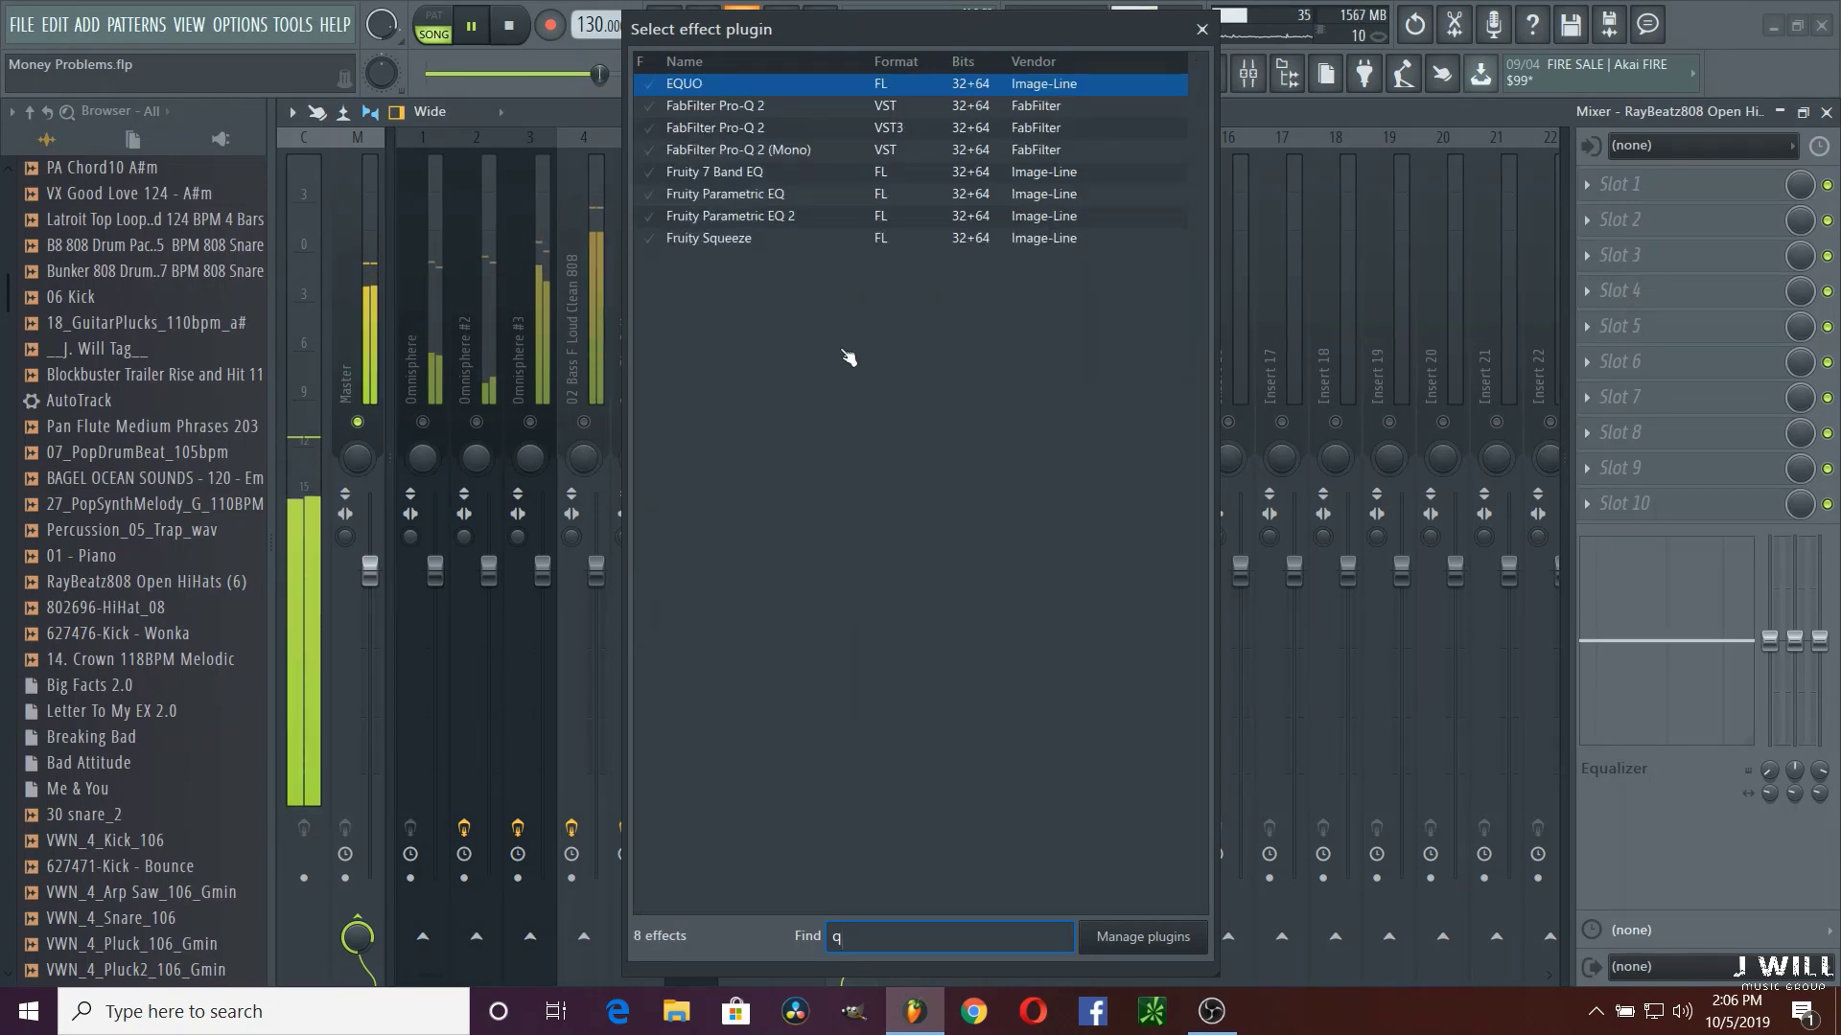
pyautogui.click(771, 218)
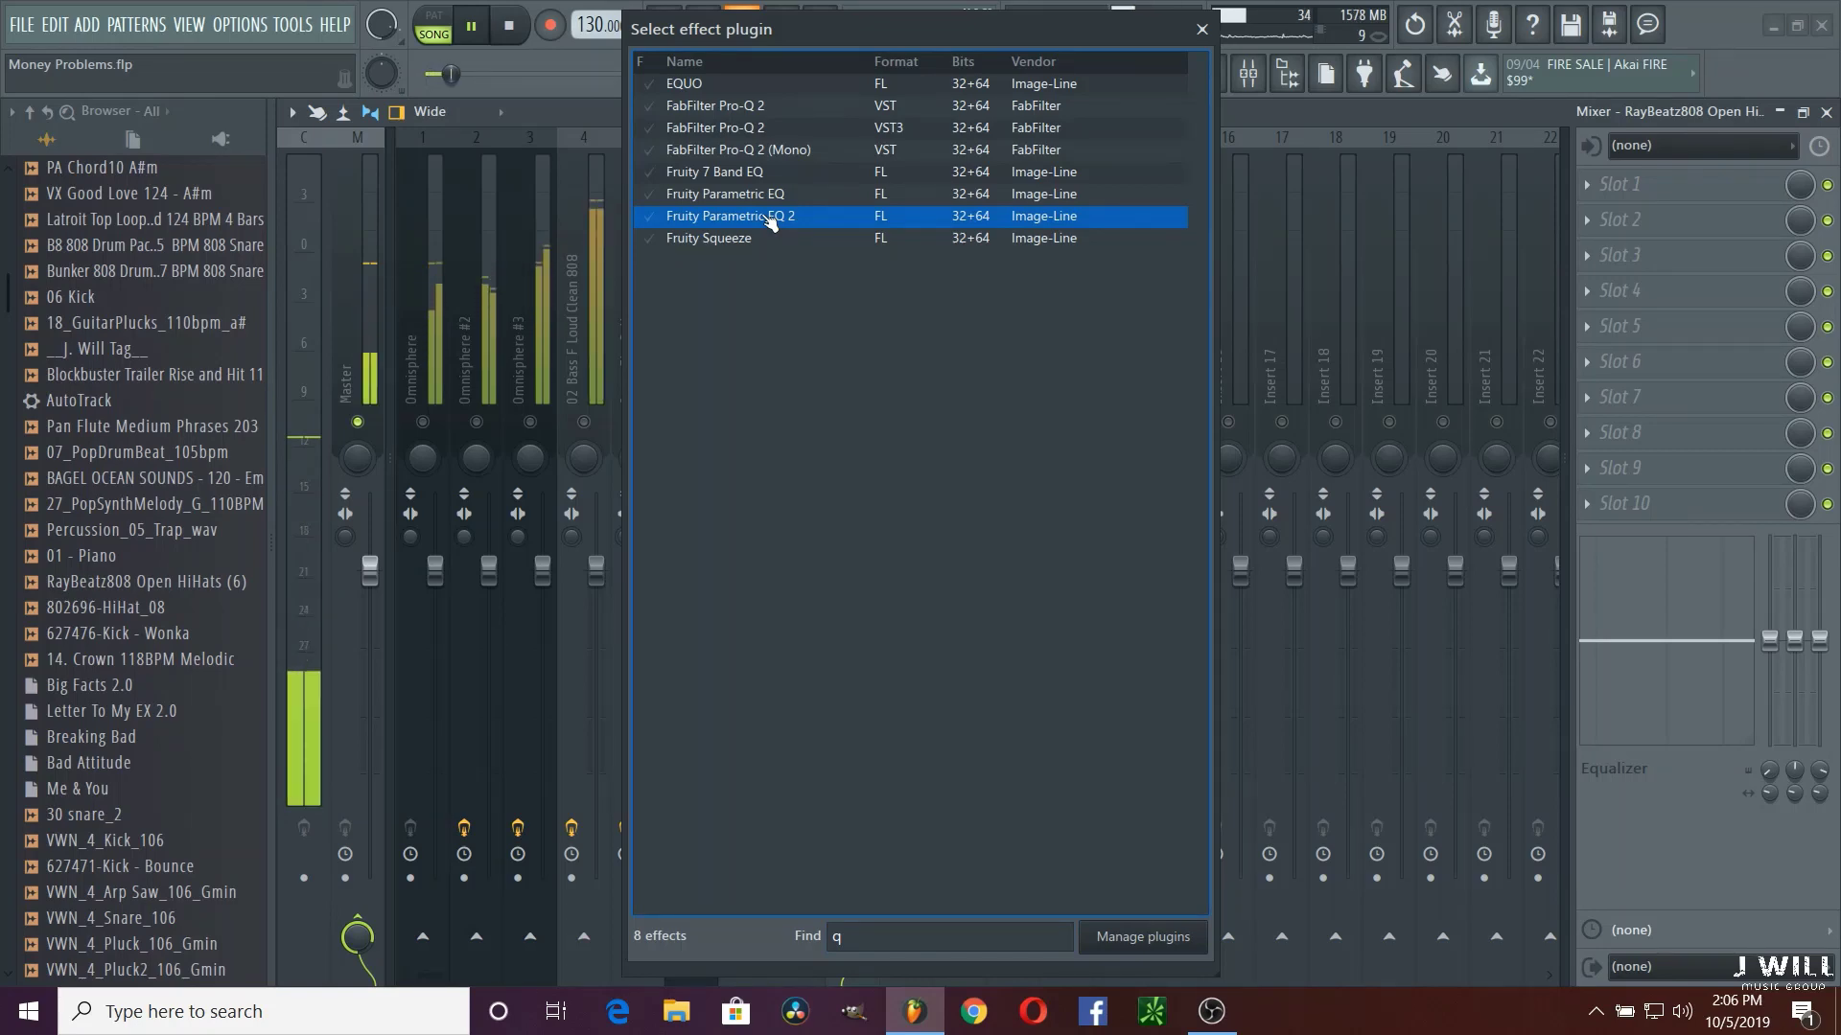
pyautogui.doubleClick(771, 218)
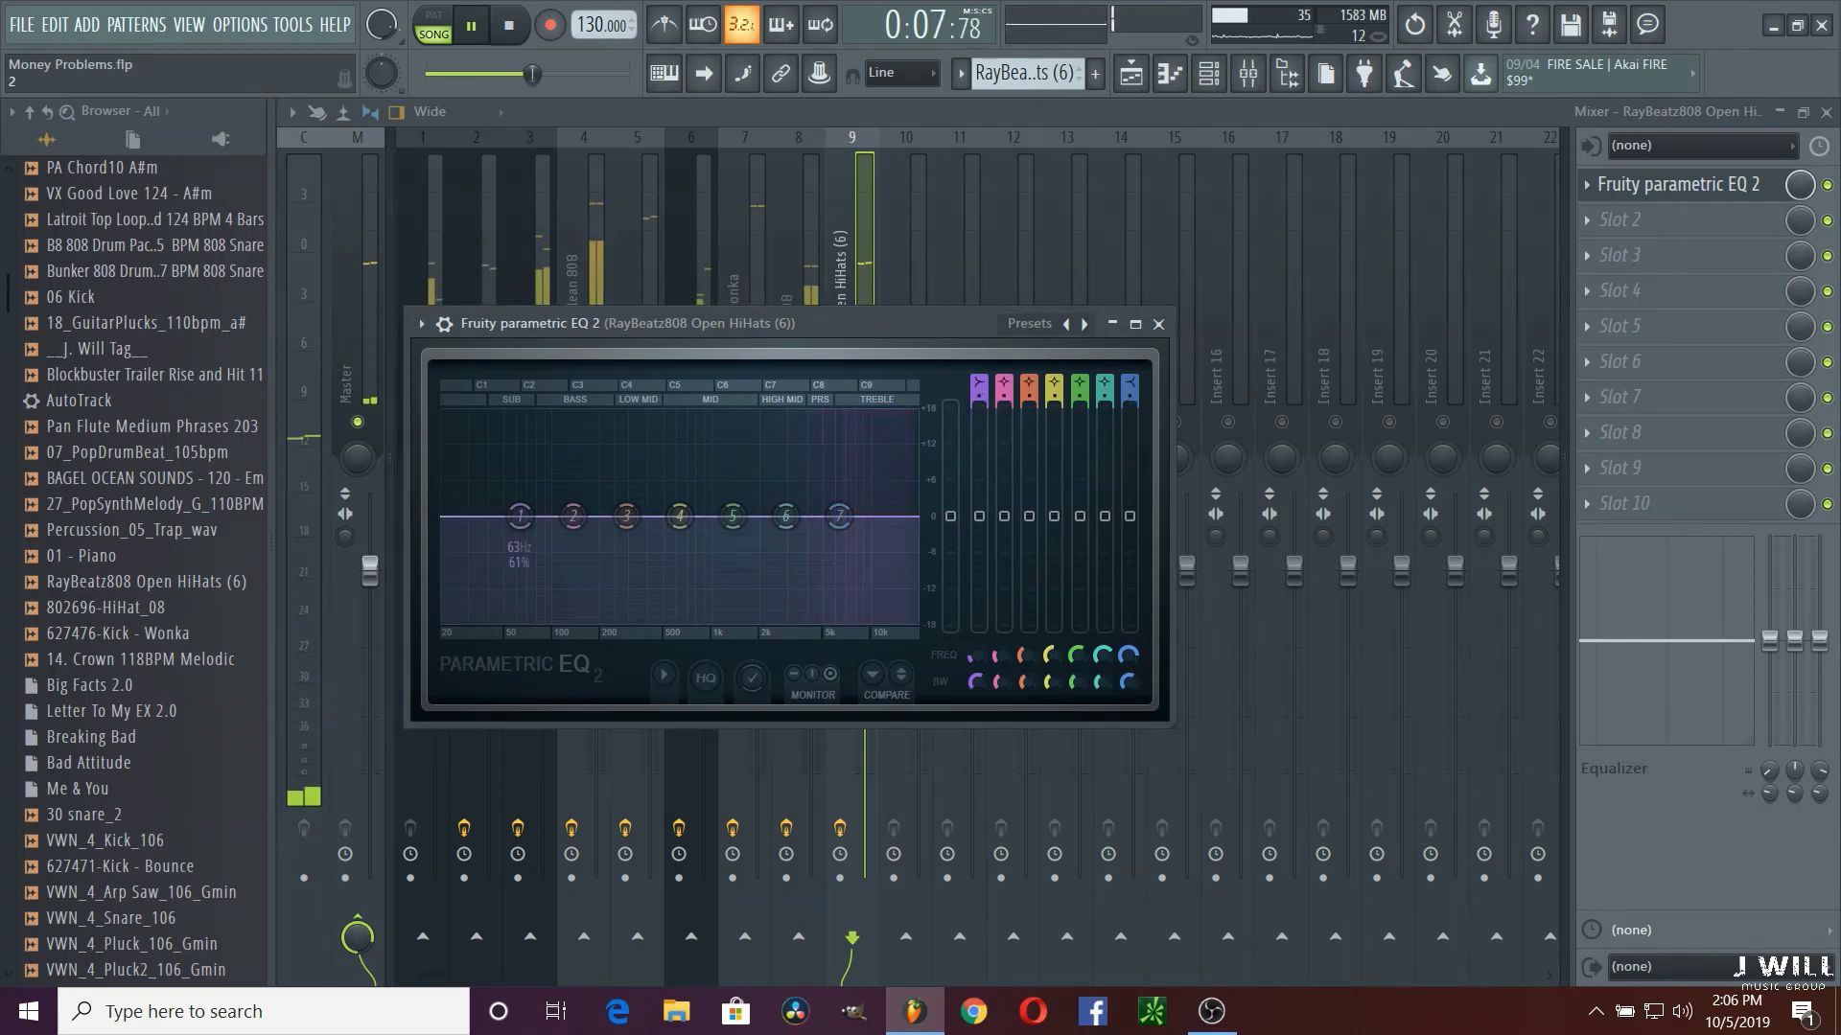
# Step: Make EQ band 1 on the open hi-hats a high pass, raise its cutoff to about band 6, and close the EQ
pyautogui.scroll(2, 978, 389)
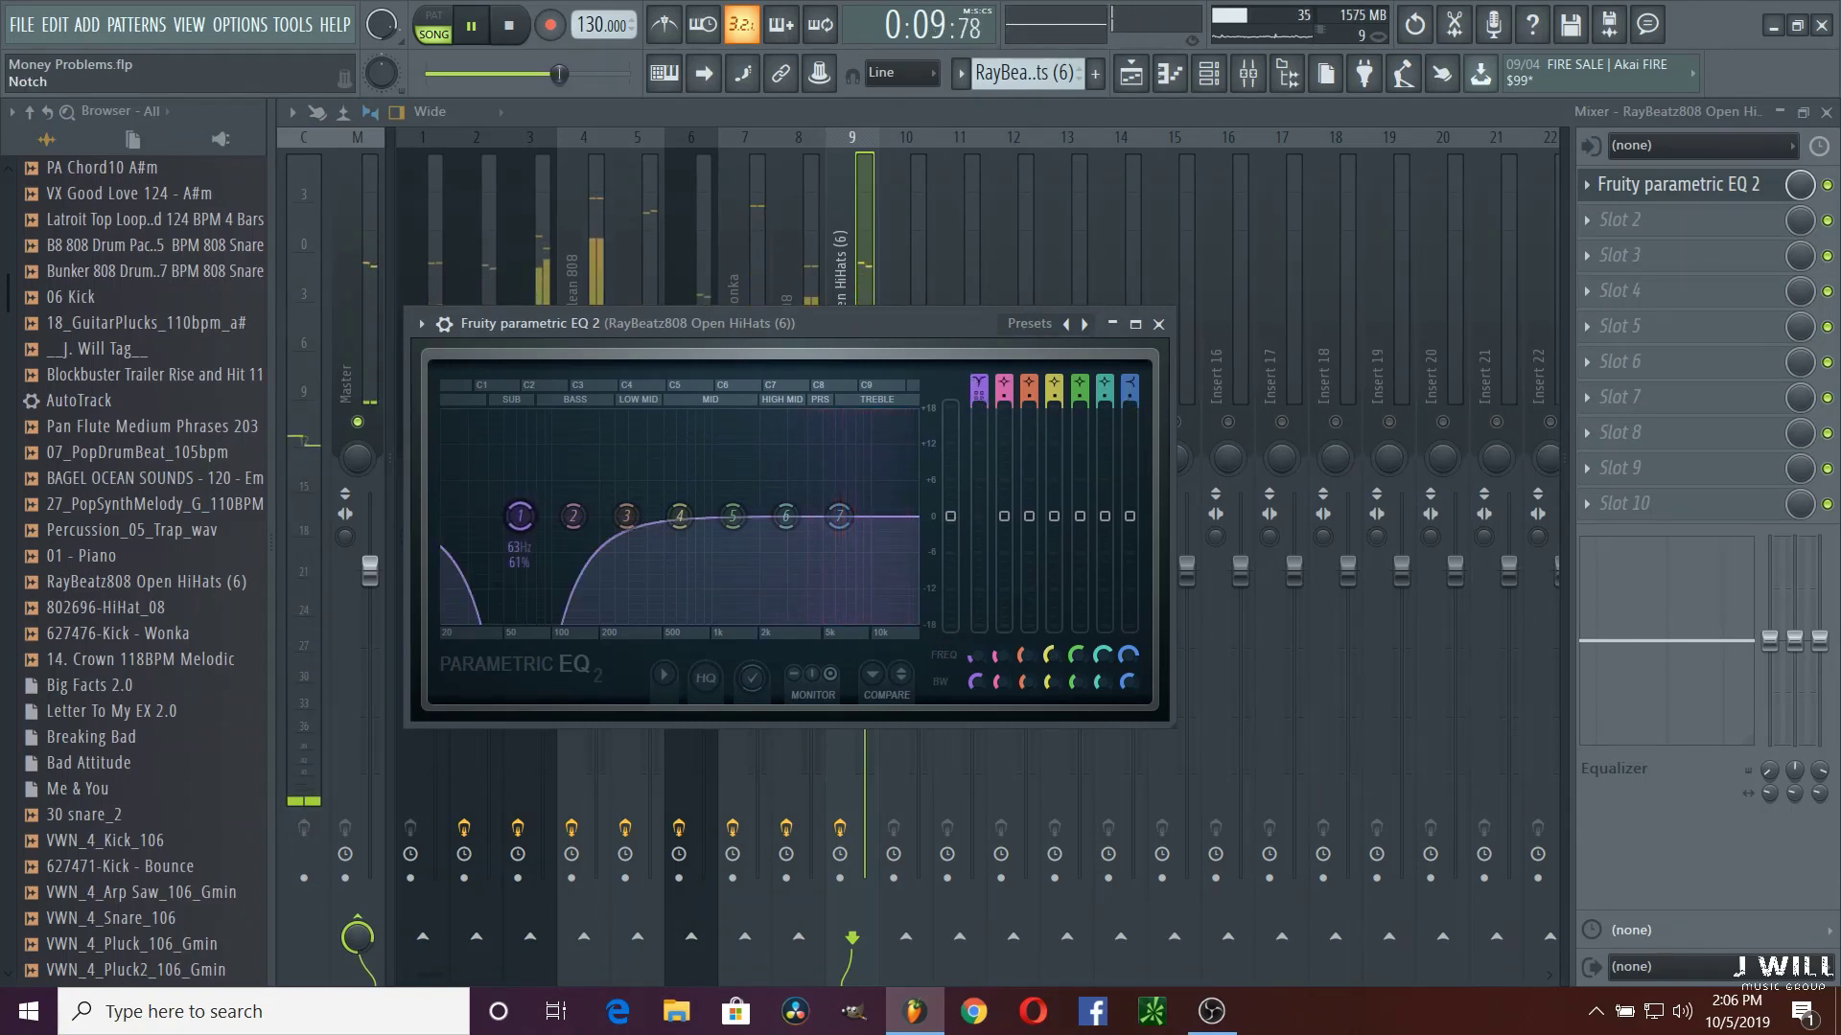
pyautogui.moveTo(519, 516); pyautogui.dragTo(805, 541)
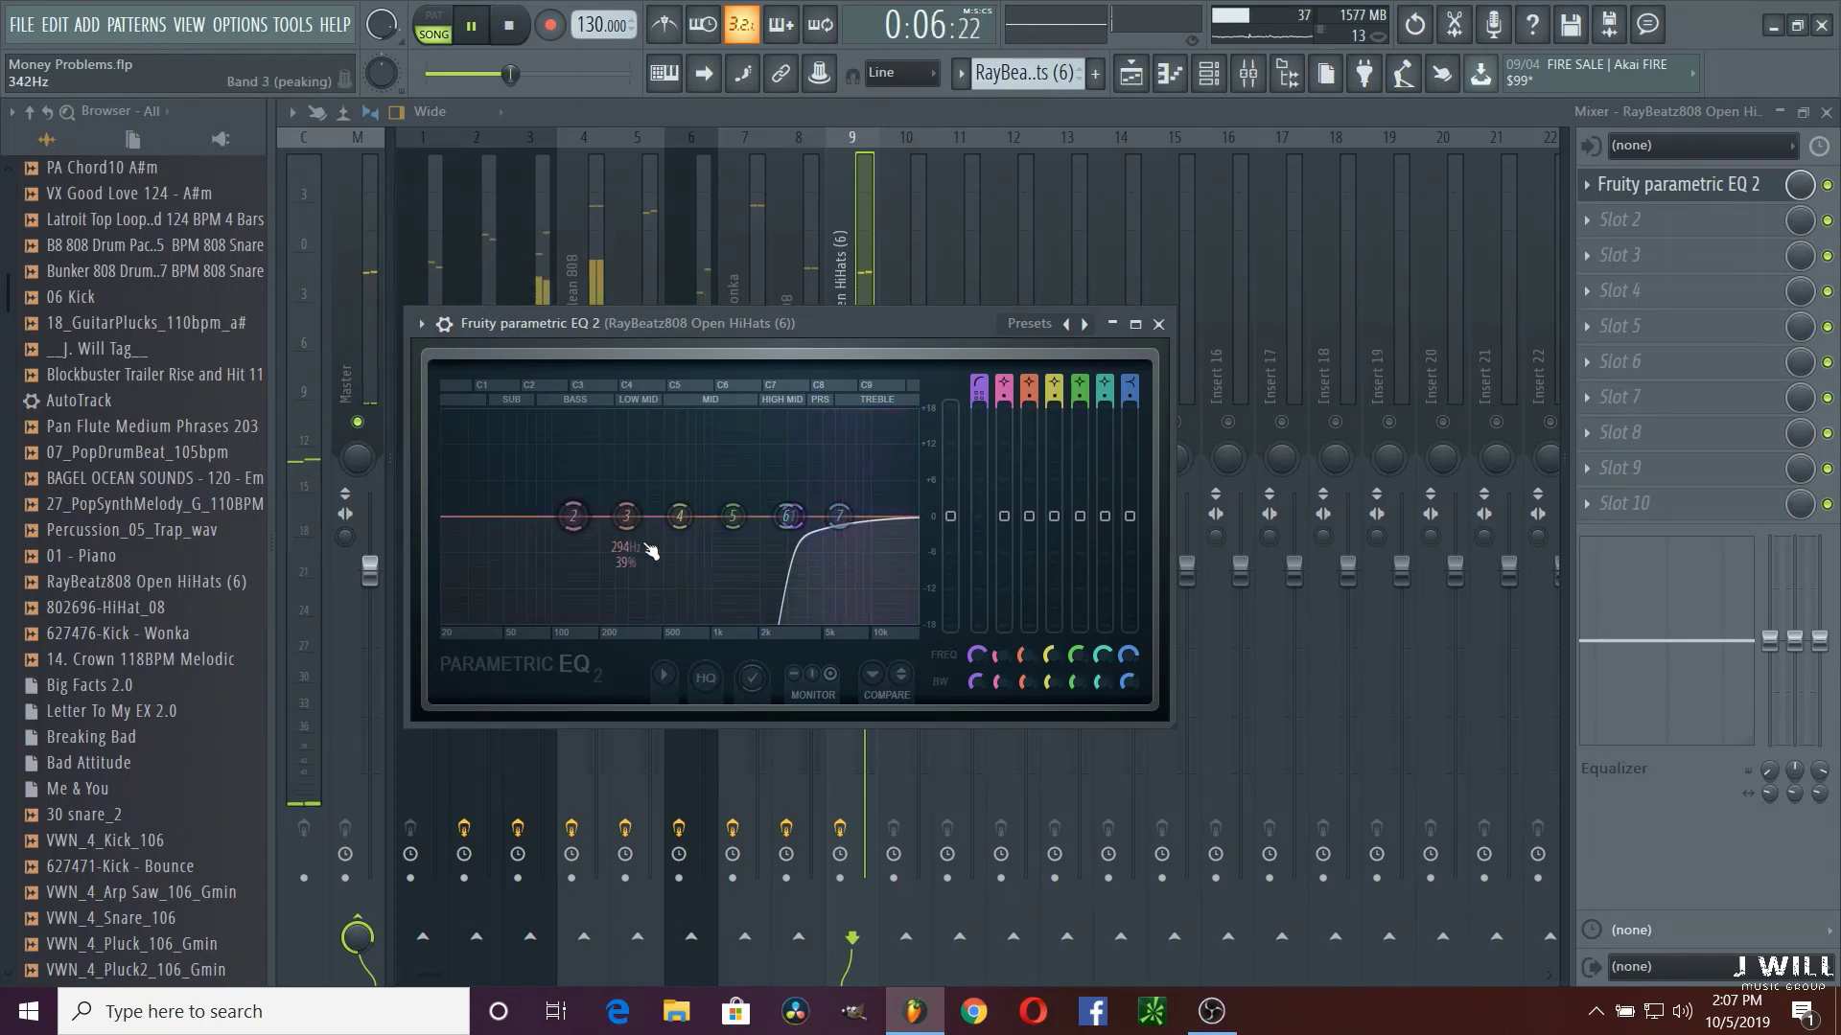
pyautogui.click(1158, 325)
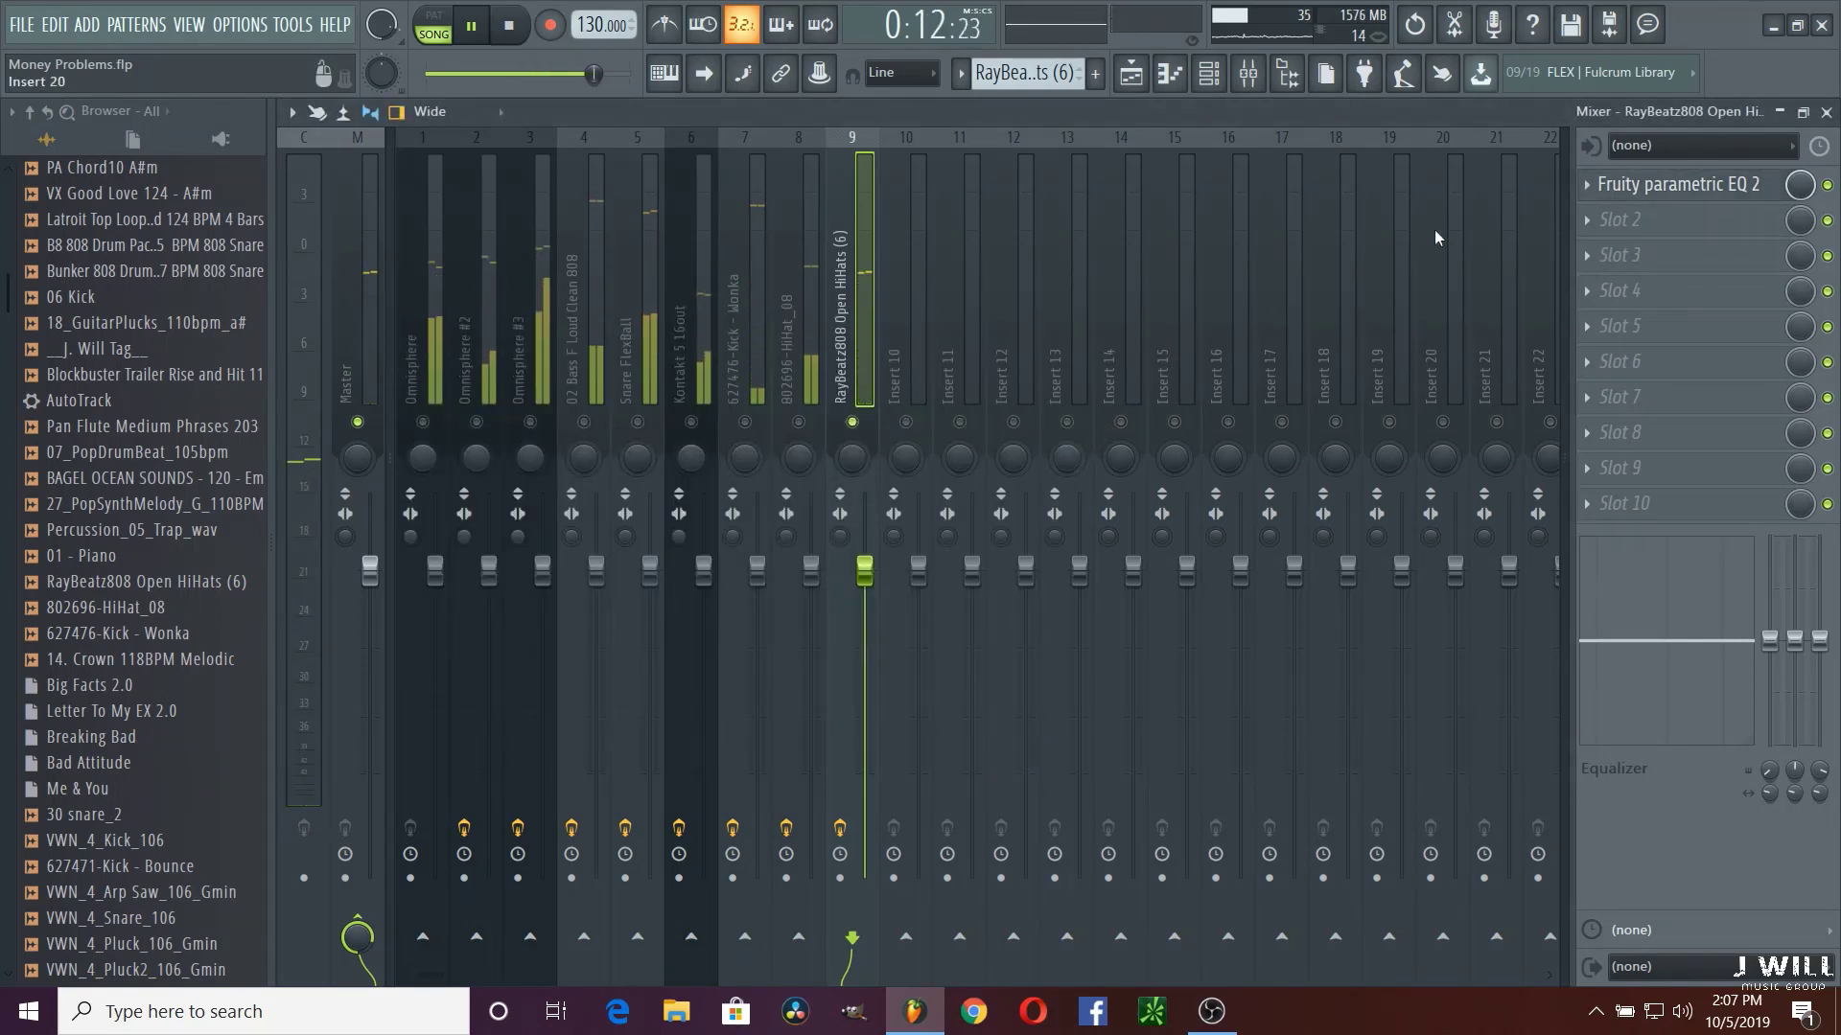
# Step: Load Fruity Reeverb 2 into effect slot 2 of the open hi-hats track
pyautogui.click(1588, 220)
pyautogui.click(1528, 257)
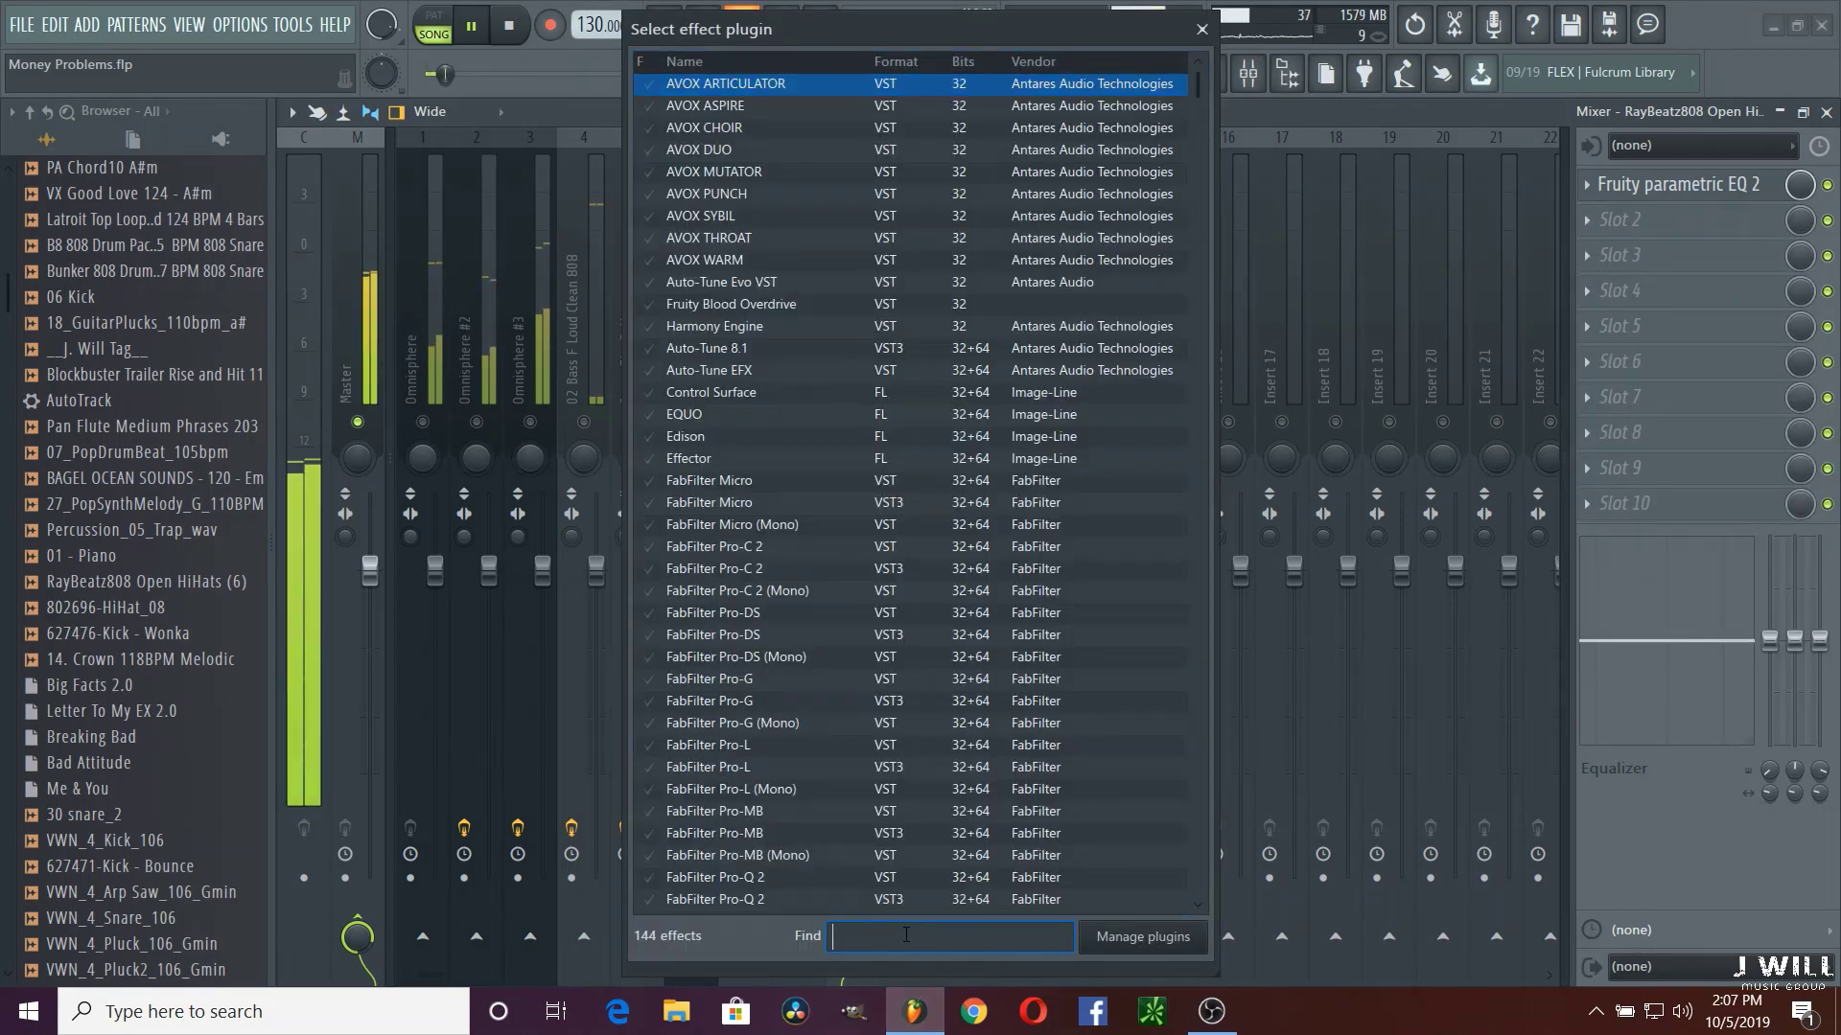
pyautogui.write('ree')
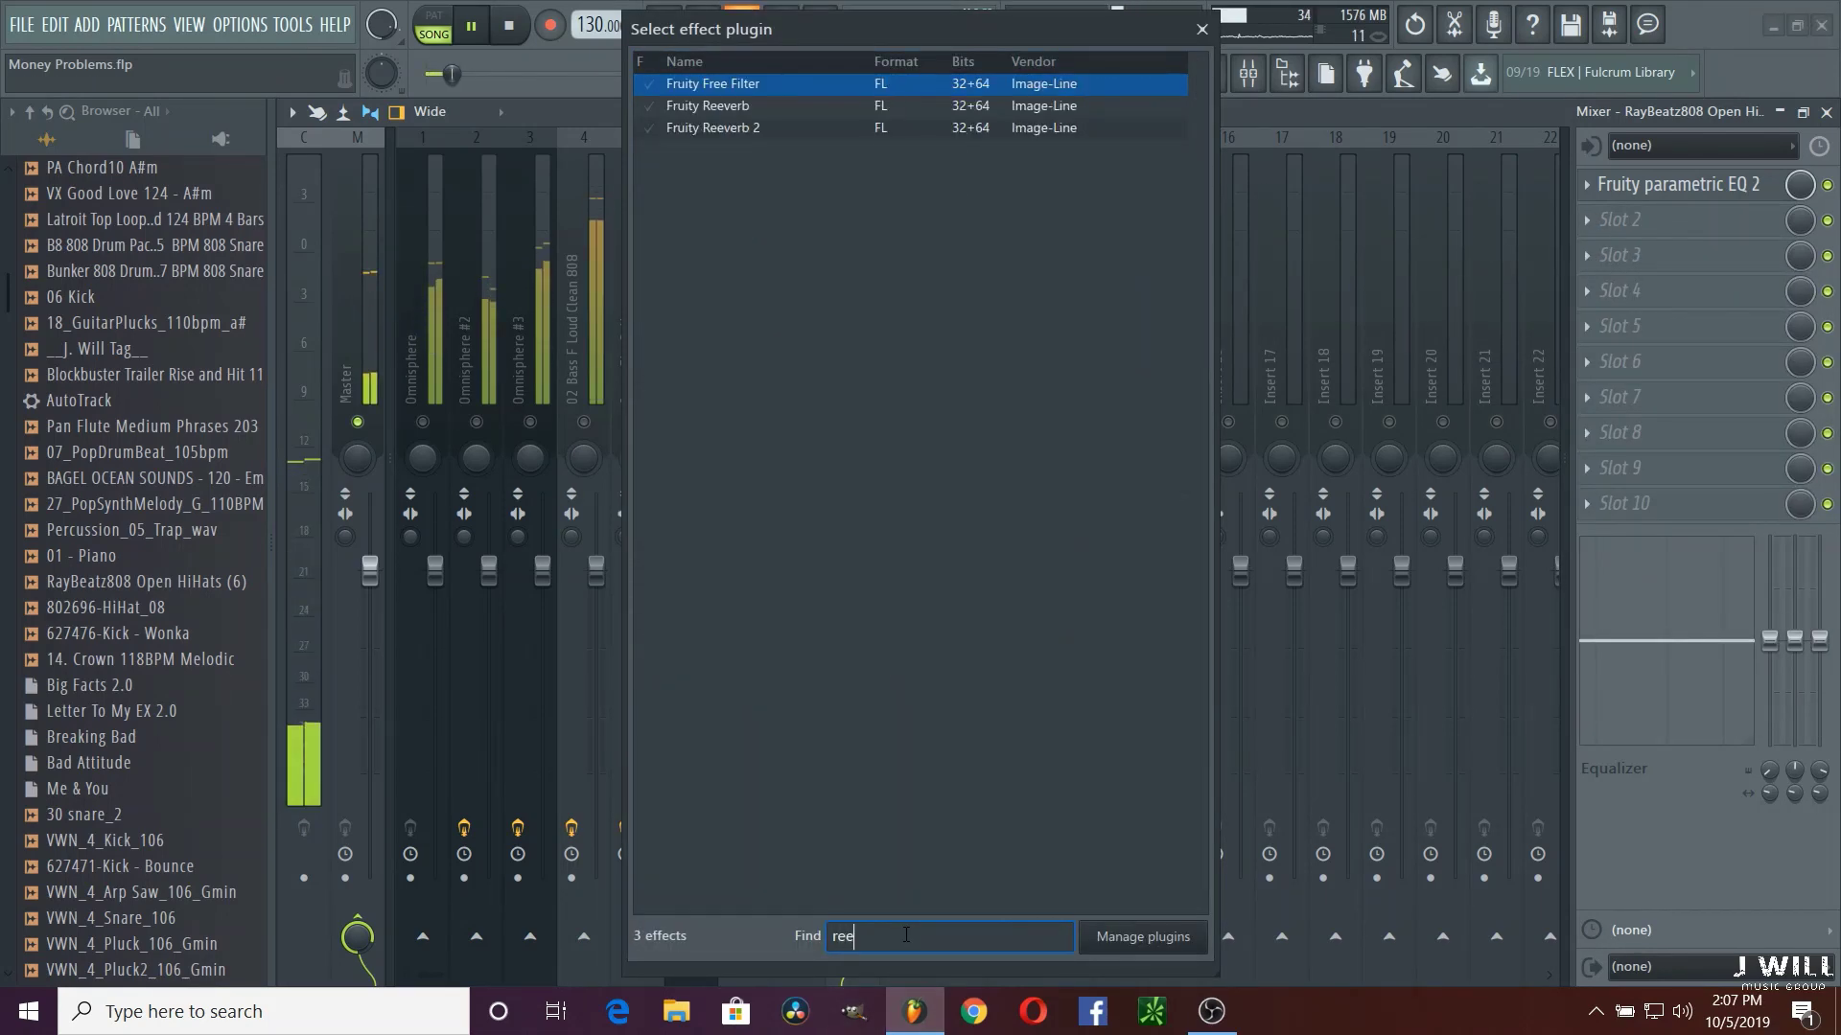
pyautogui.doubleClick(743, 130)
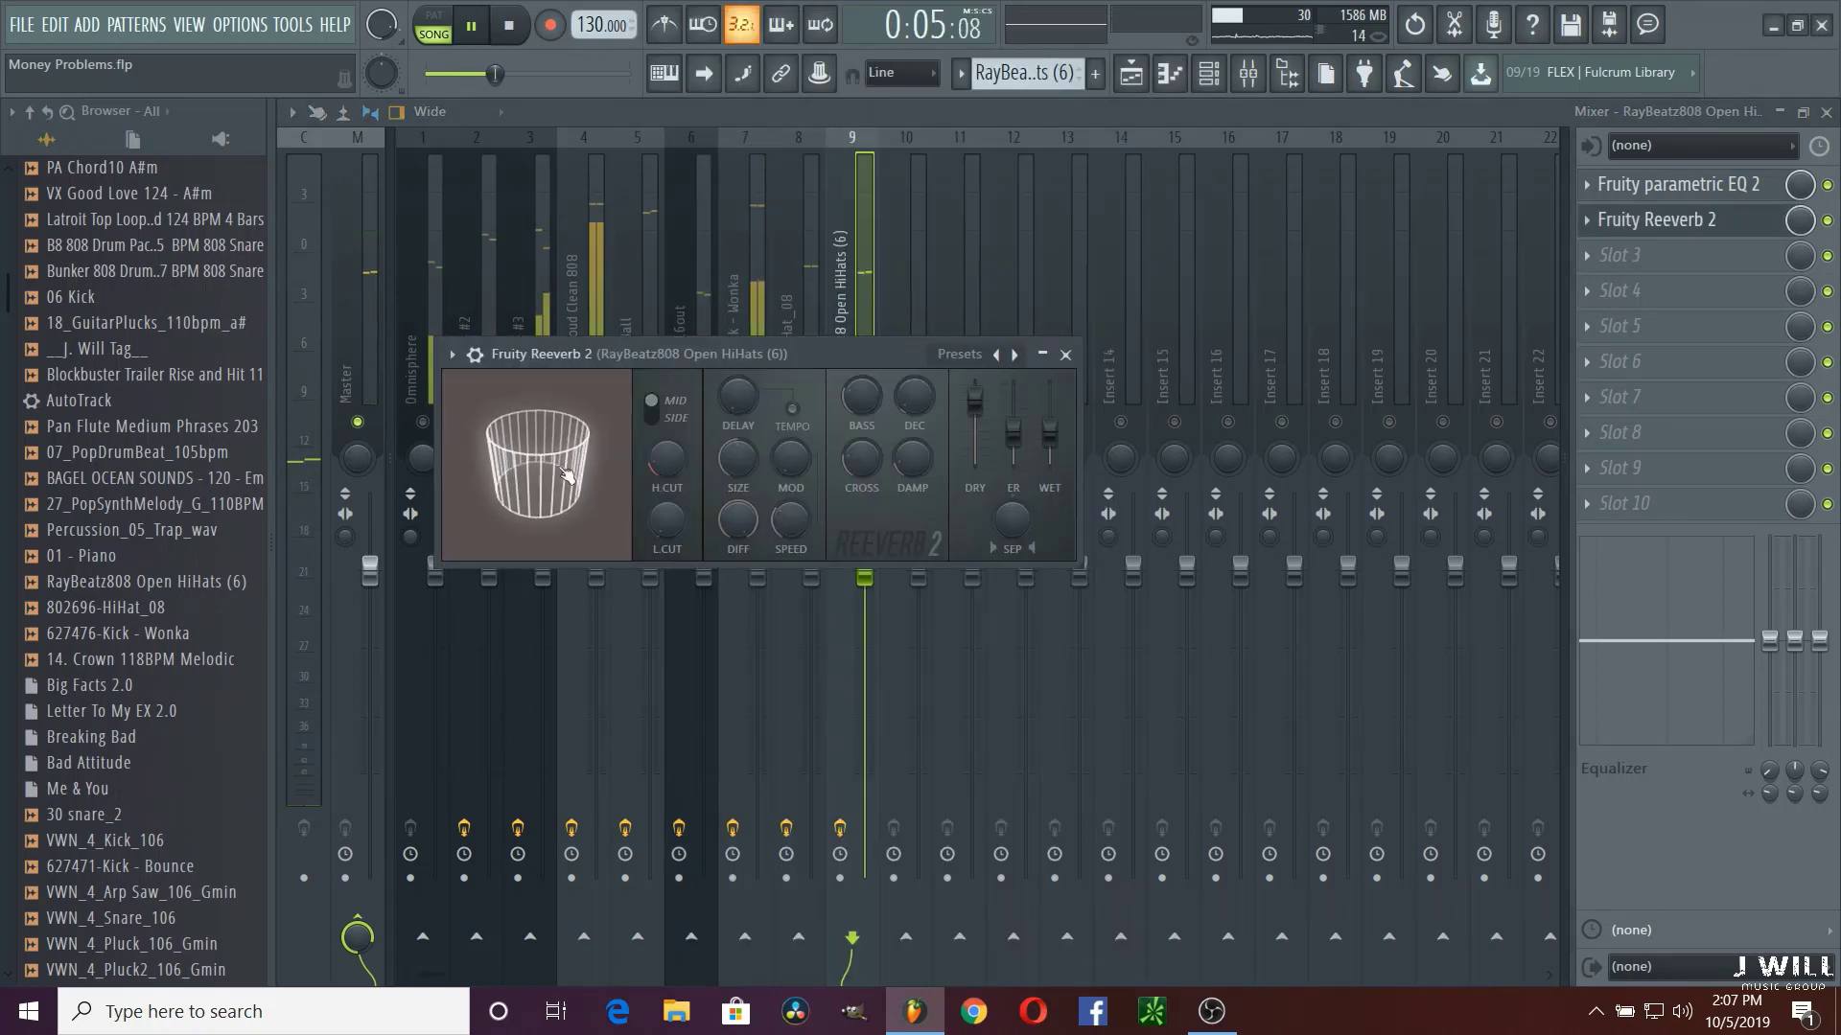
# Step: Apply The Venue preset to the open hi-hats' reverb and close the plugin
pyautogui.click(451, 356)
pyautogui.moveTo(575, 441)
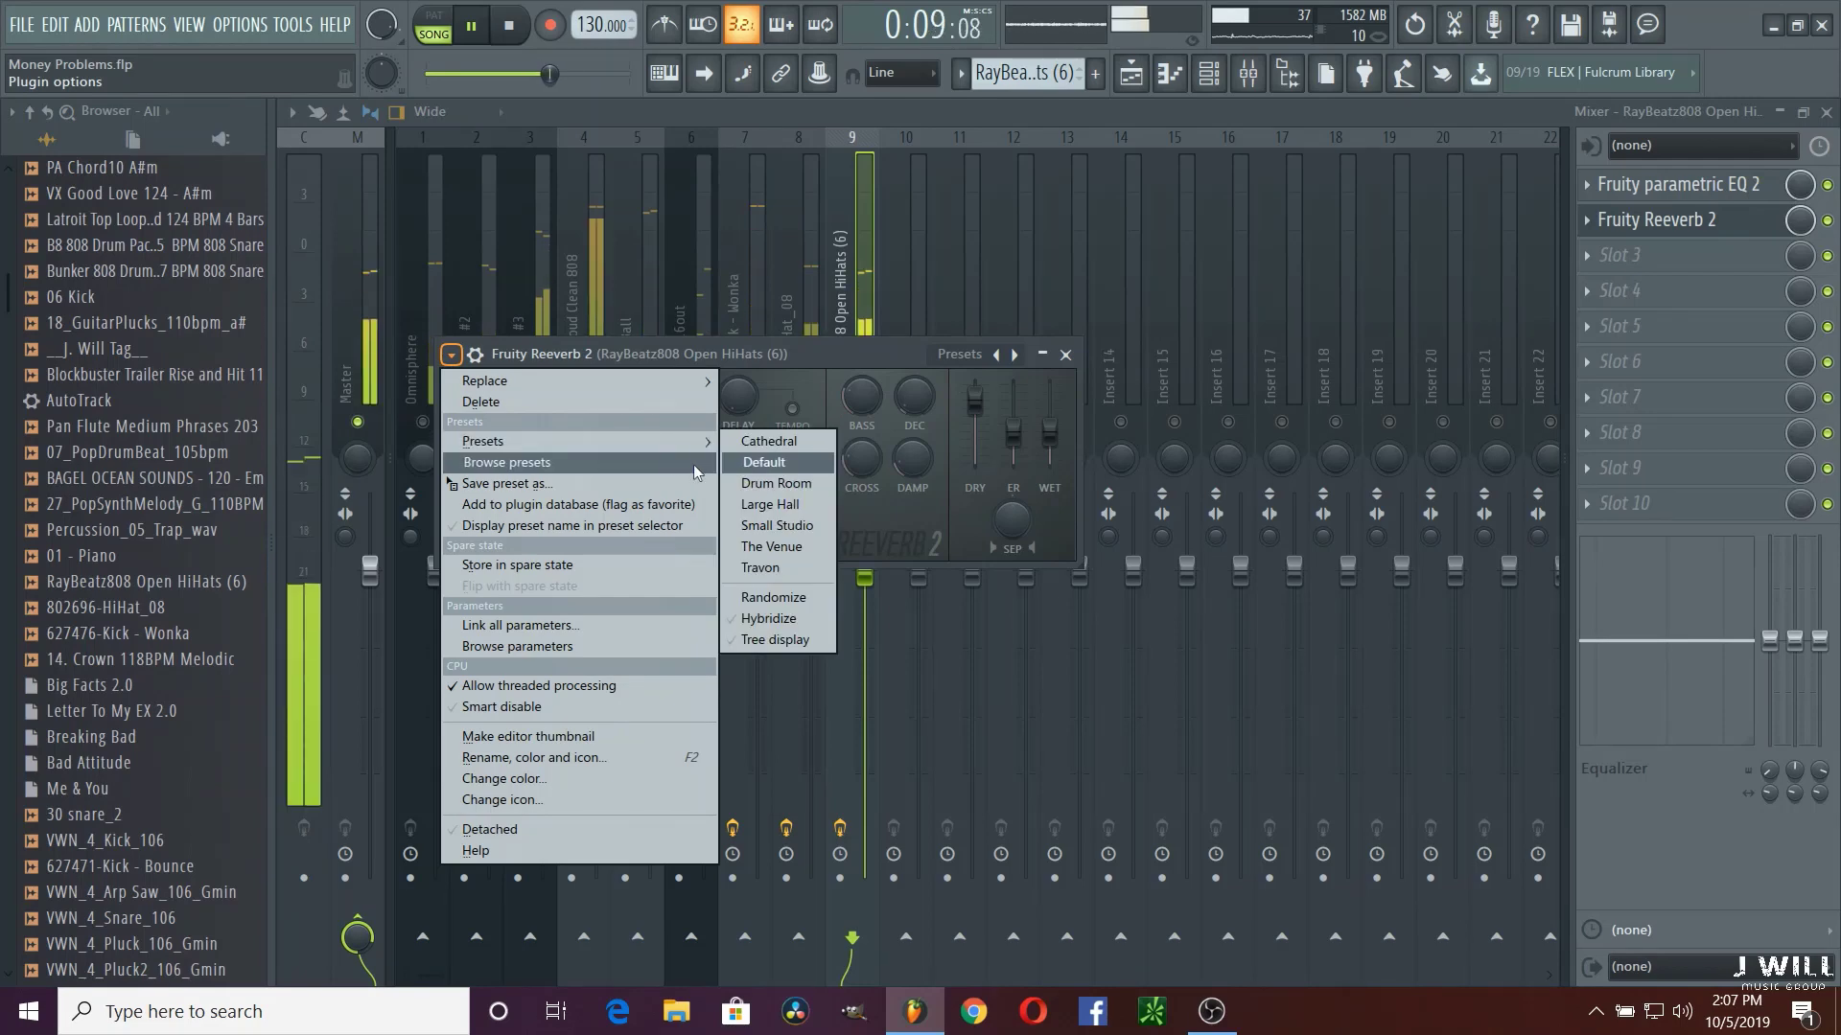
pyautogui.click(820, 537)
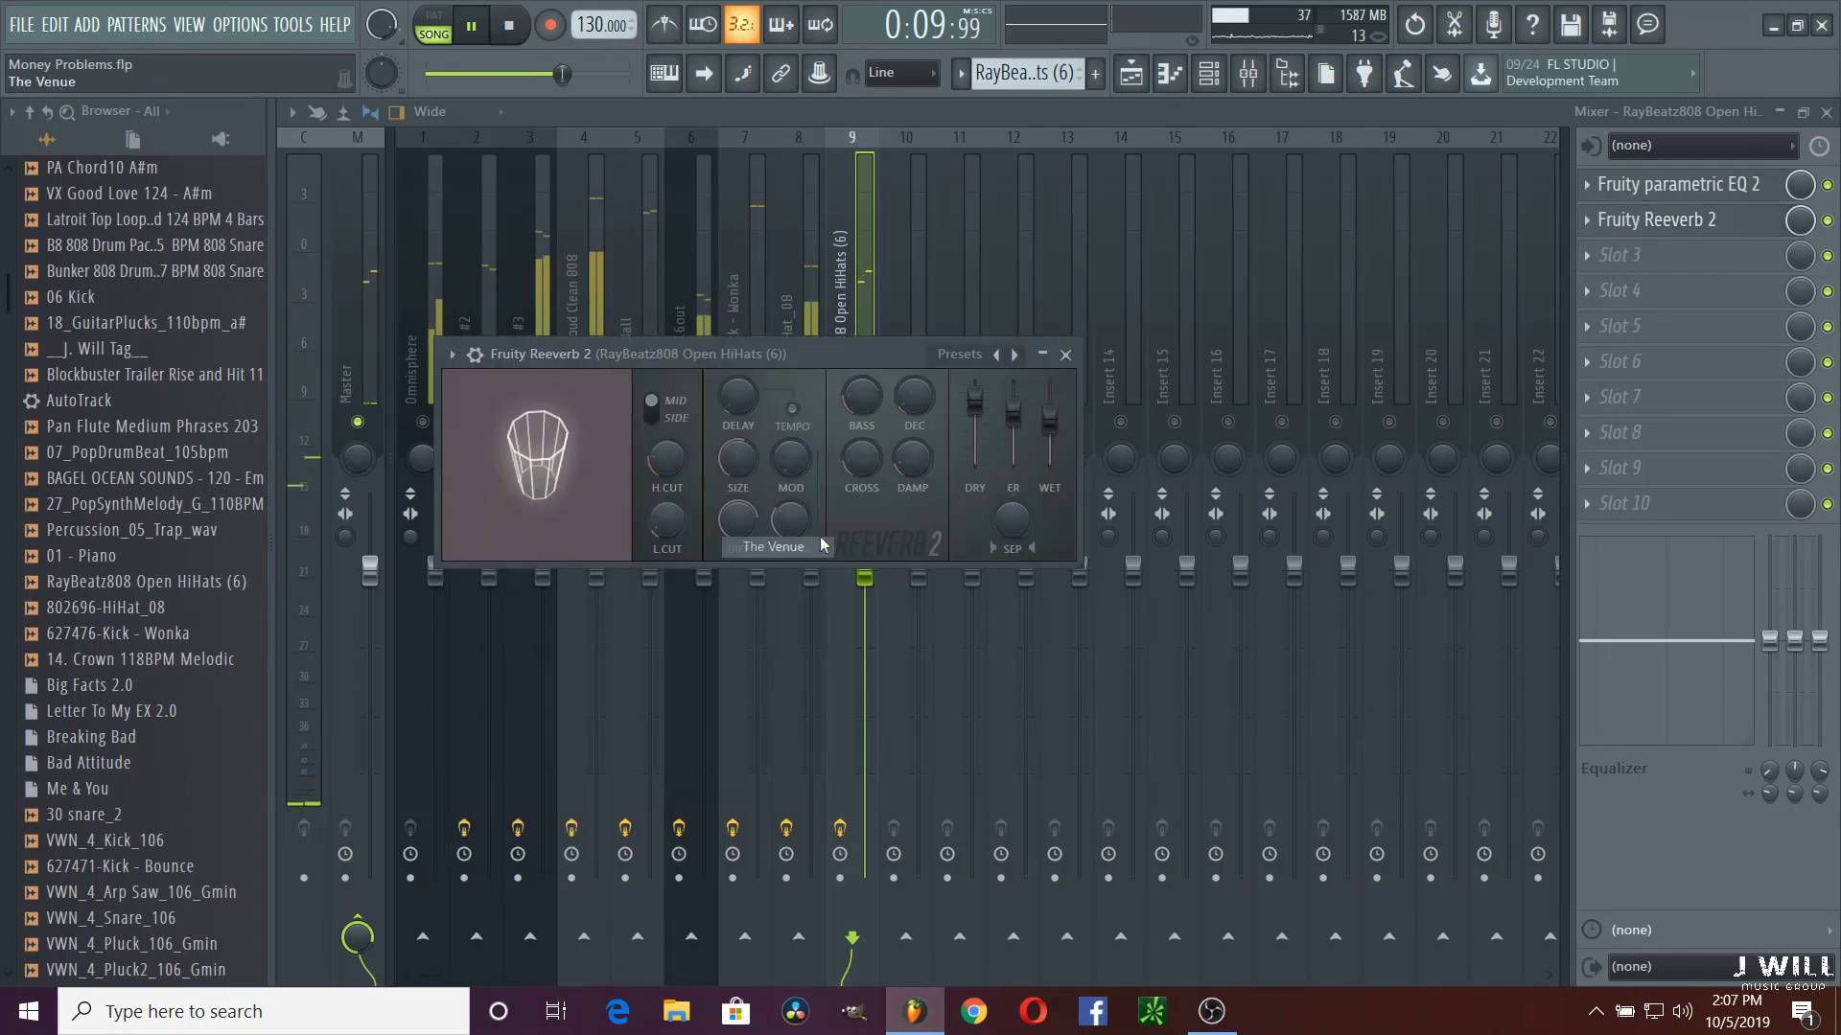
pyautogui.click(1065, 354)
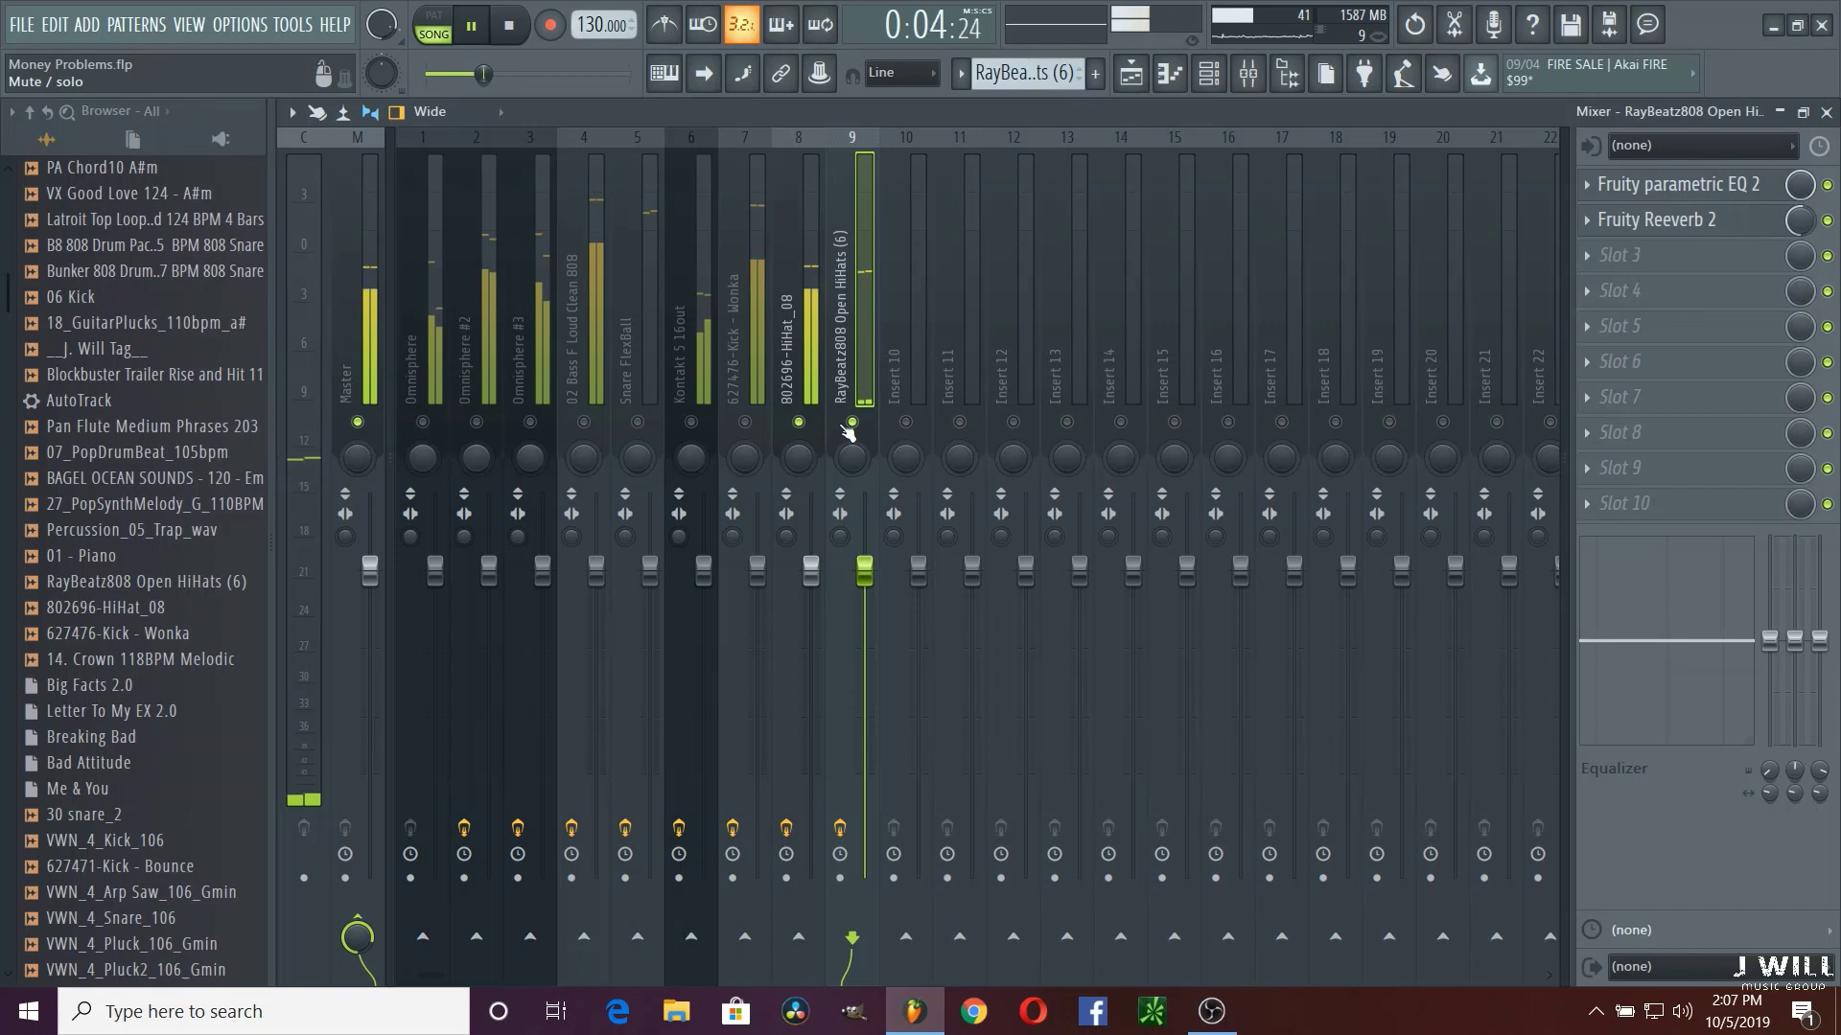
# Step: Switch the mixer solo from the hi-hat tracks to the 627476-Kick - Wonka track
pyautogui.click(745, 422)
pyautogui.click(745, 422)
pyautogui.click(853, 422)
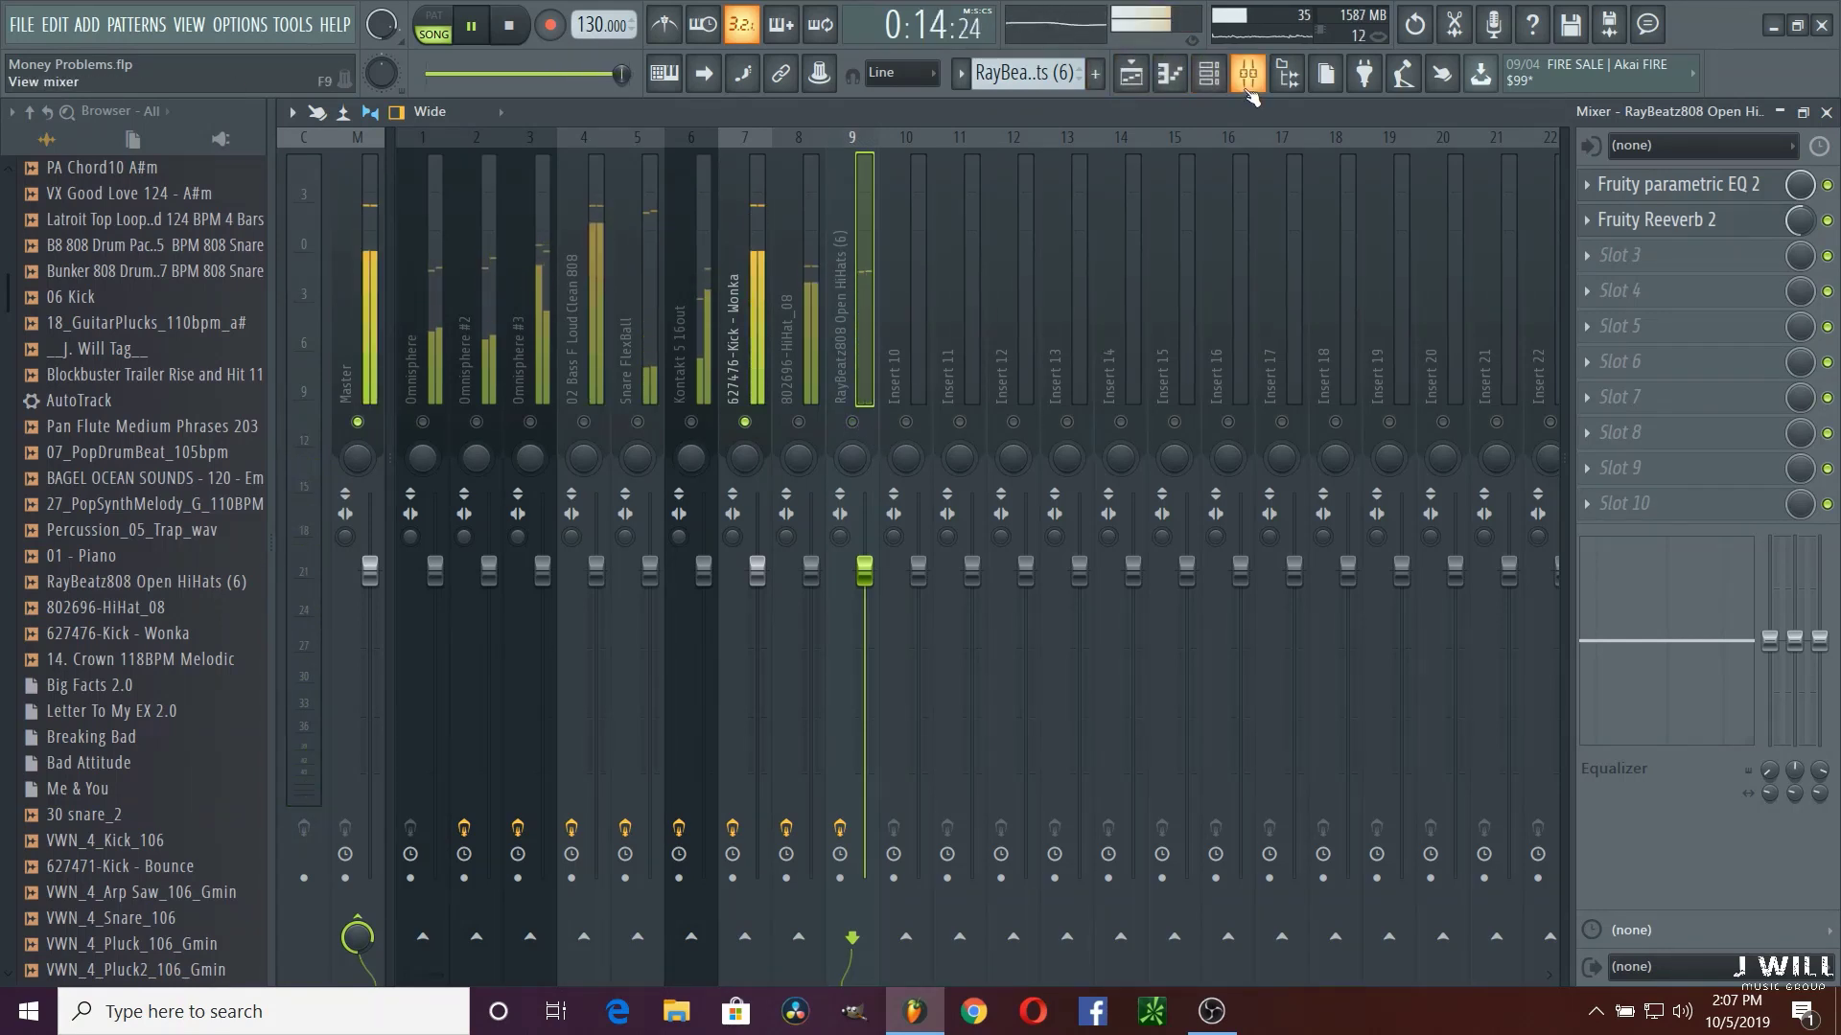
# Step: Enable the kick channel's volume envelope with no attack, decay, sustain or release and a longer hold, and close the channel settings
pyautogui.click(1200, 88)
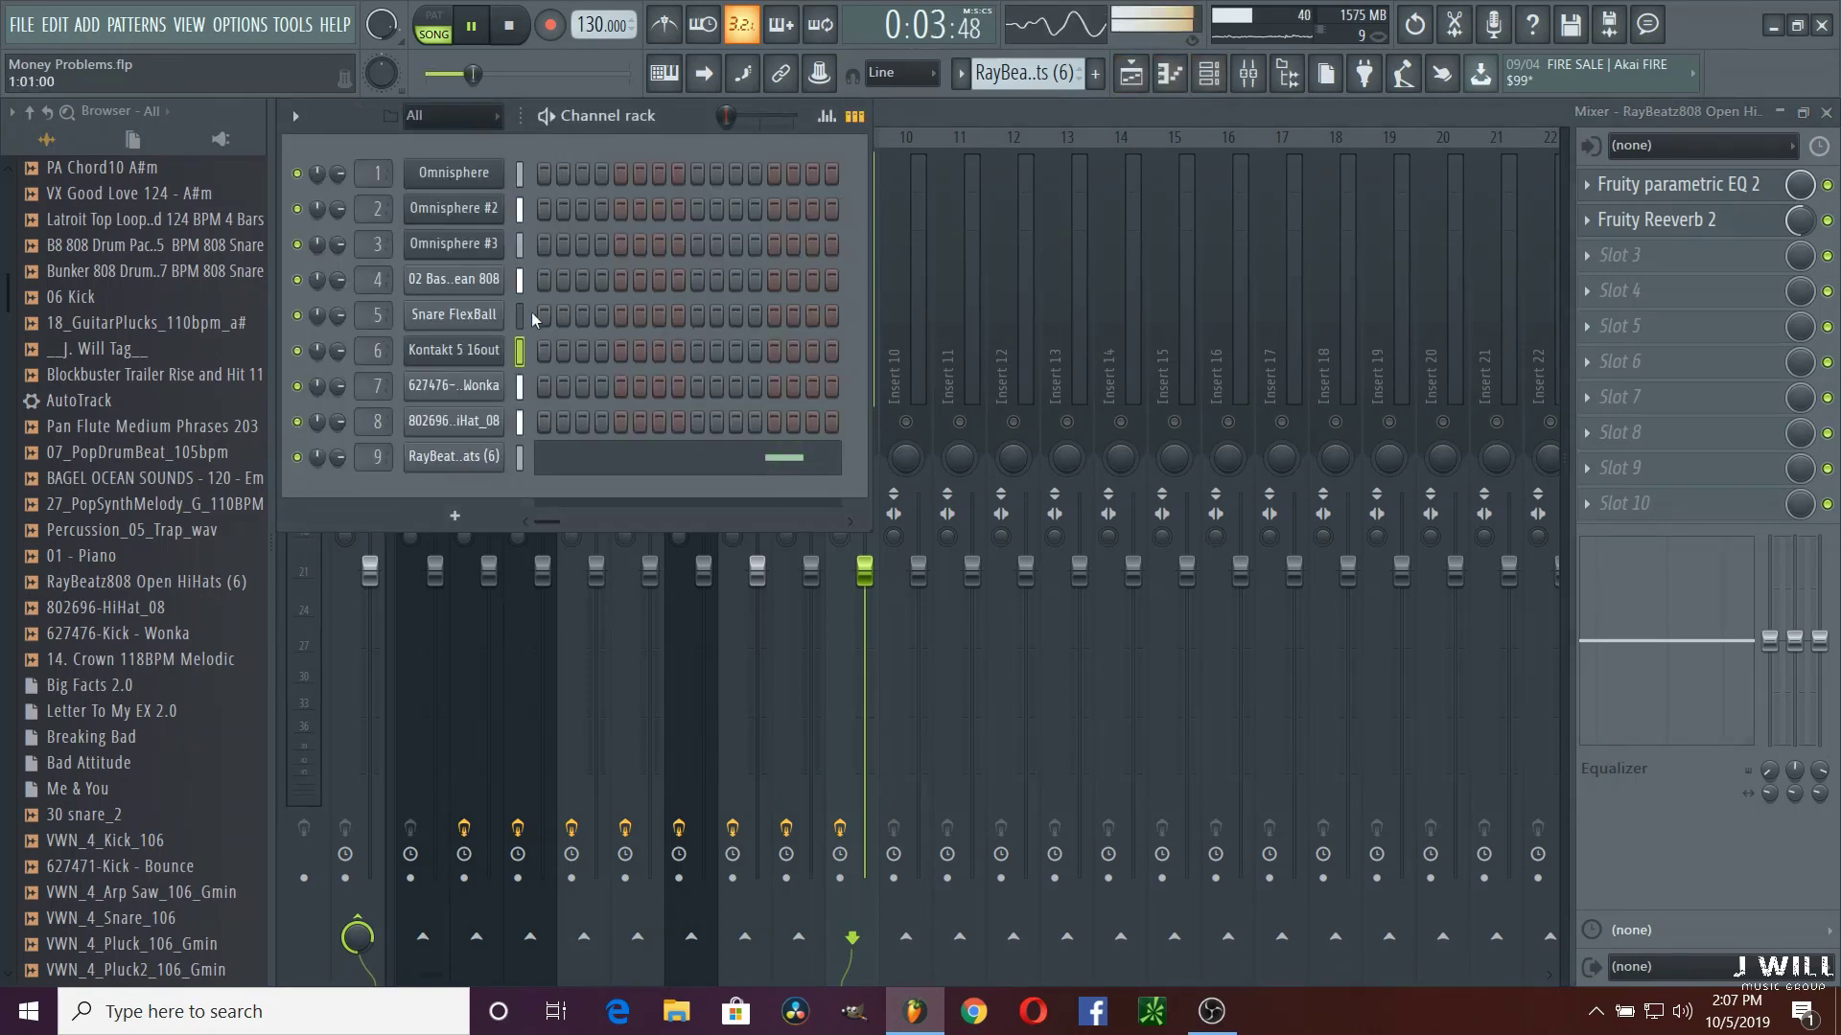
pyautogui.click(480, 388)
pyautogui.click(489, 366)
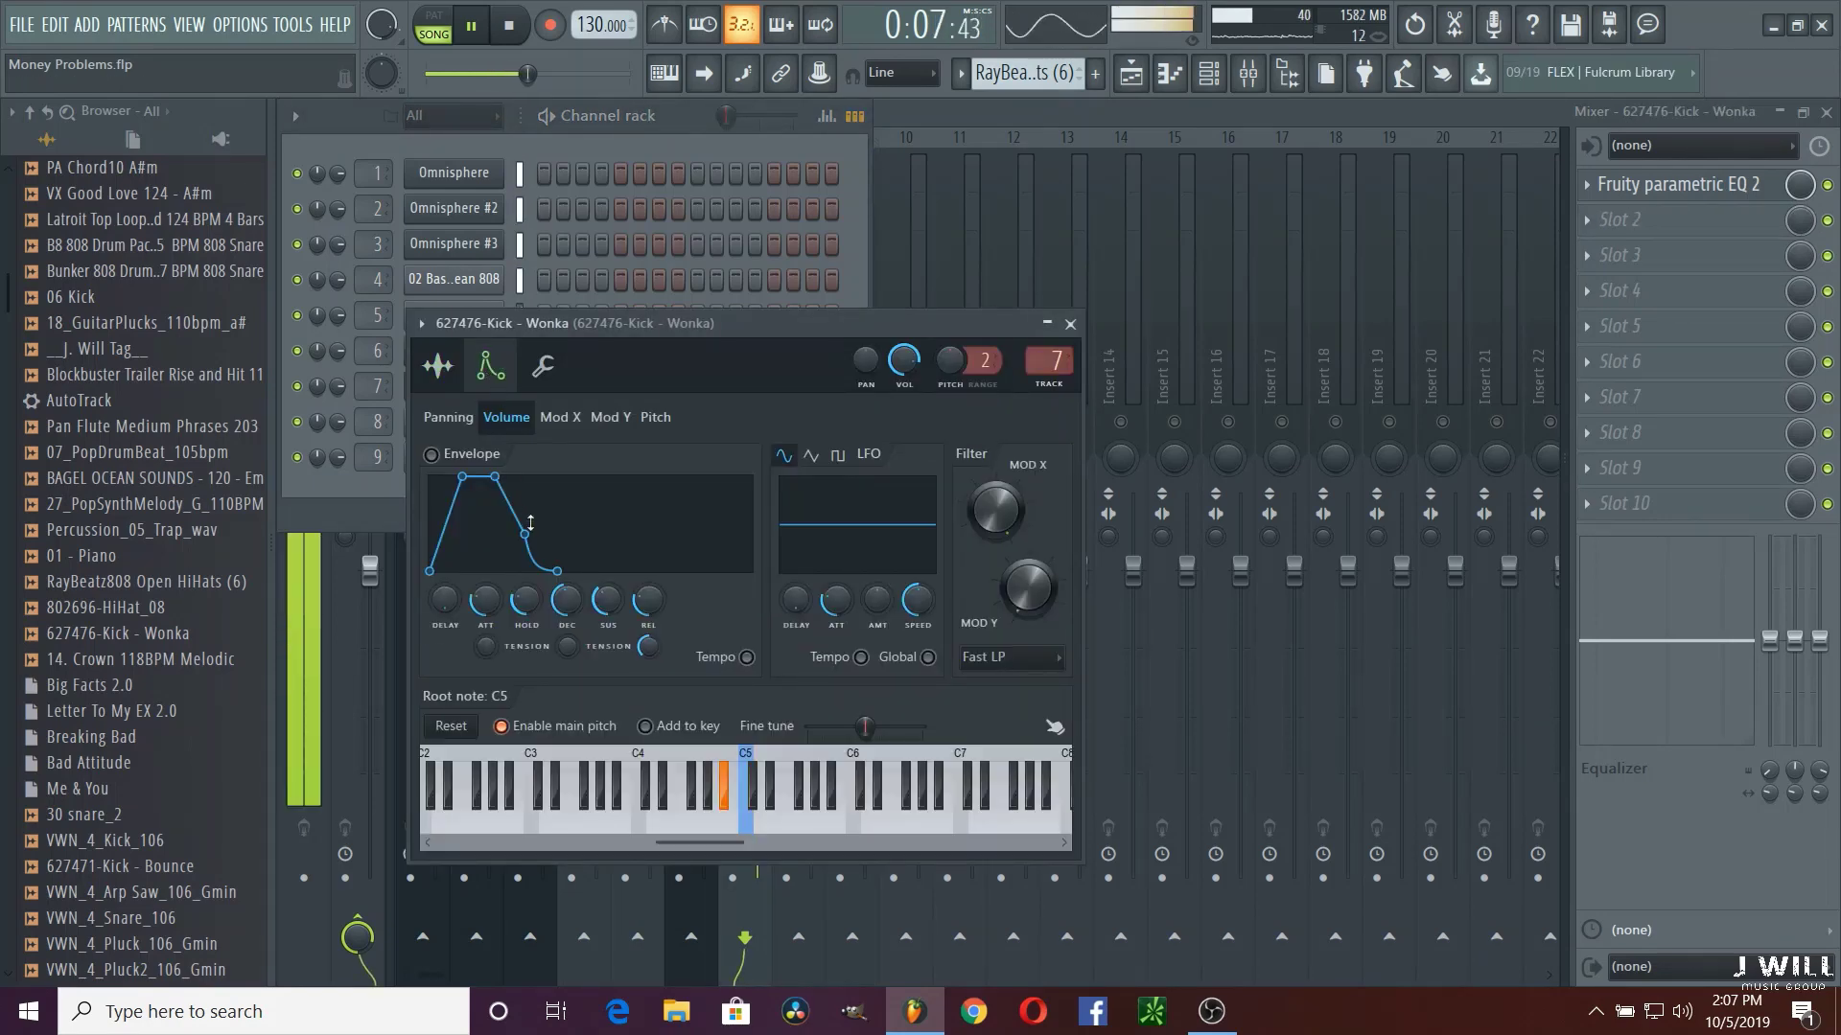
pyautogui.moveTo(486, 600); pyautogui.dragTo(486, 632)
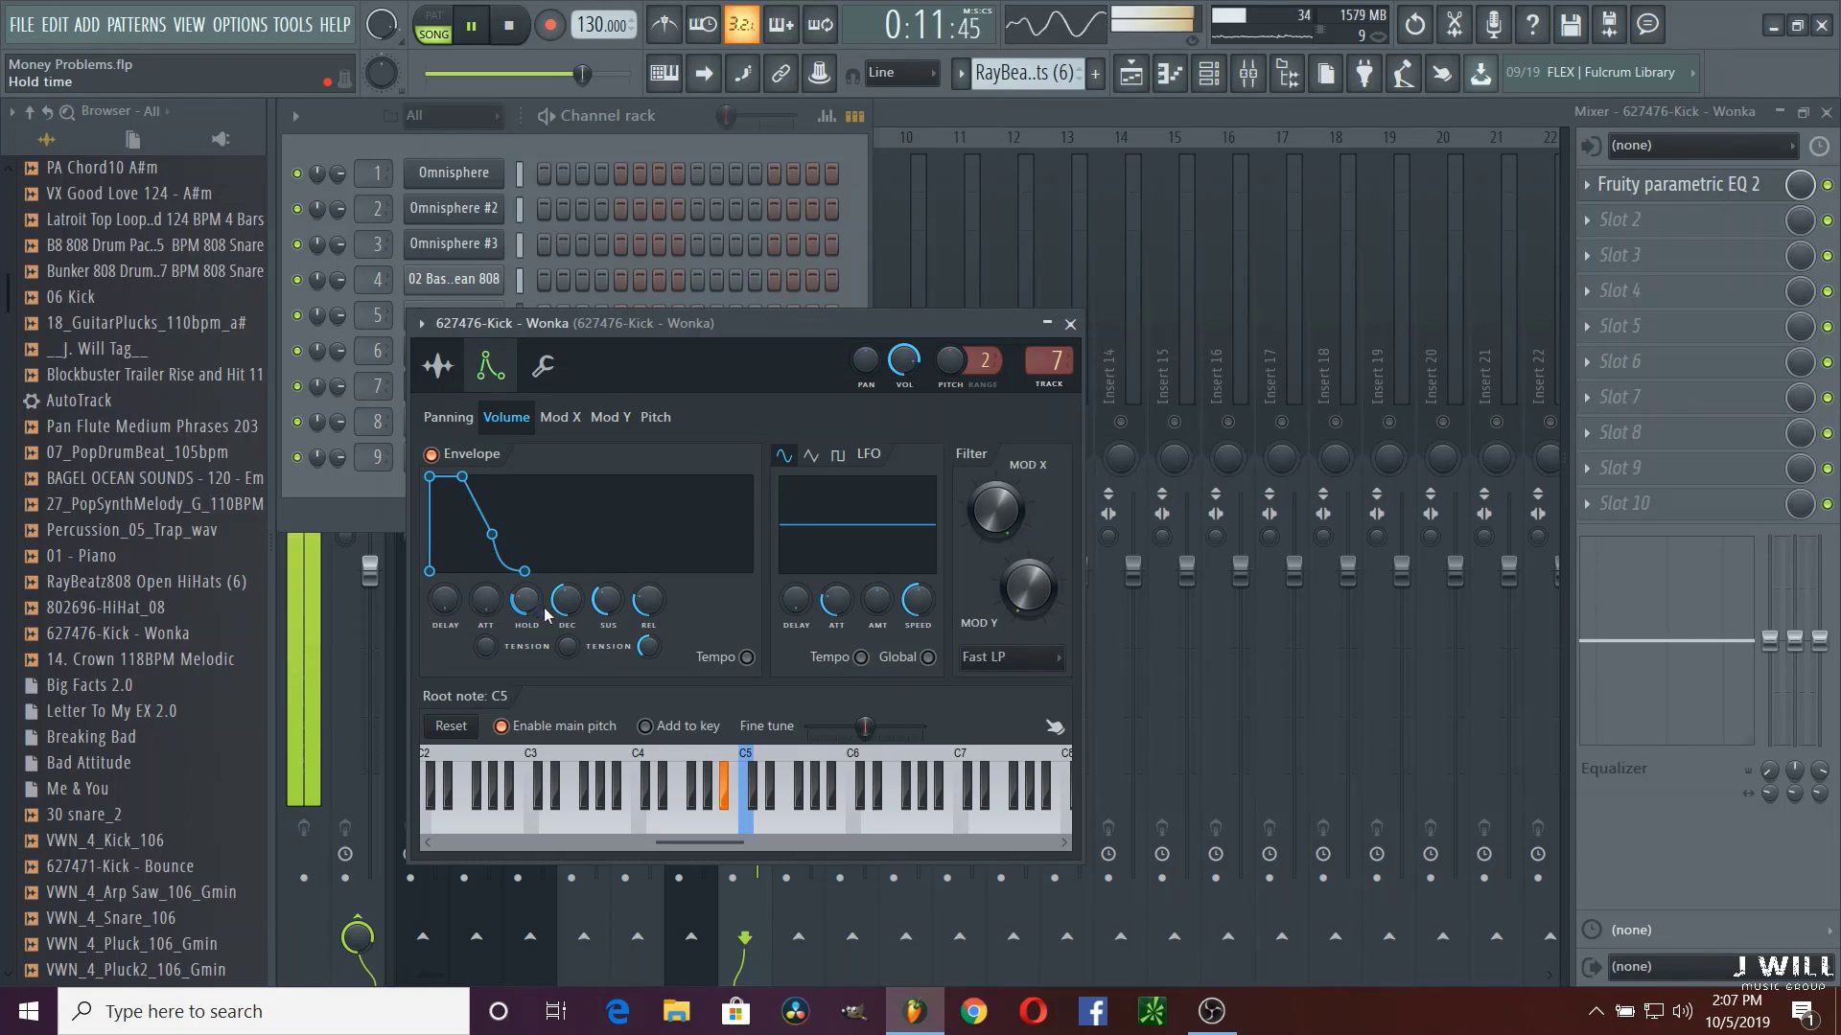
pyautogui.moveTo(526, 600); pyautogui.dragTo(607, 637)
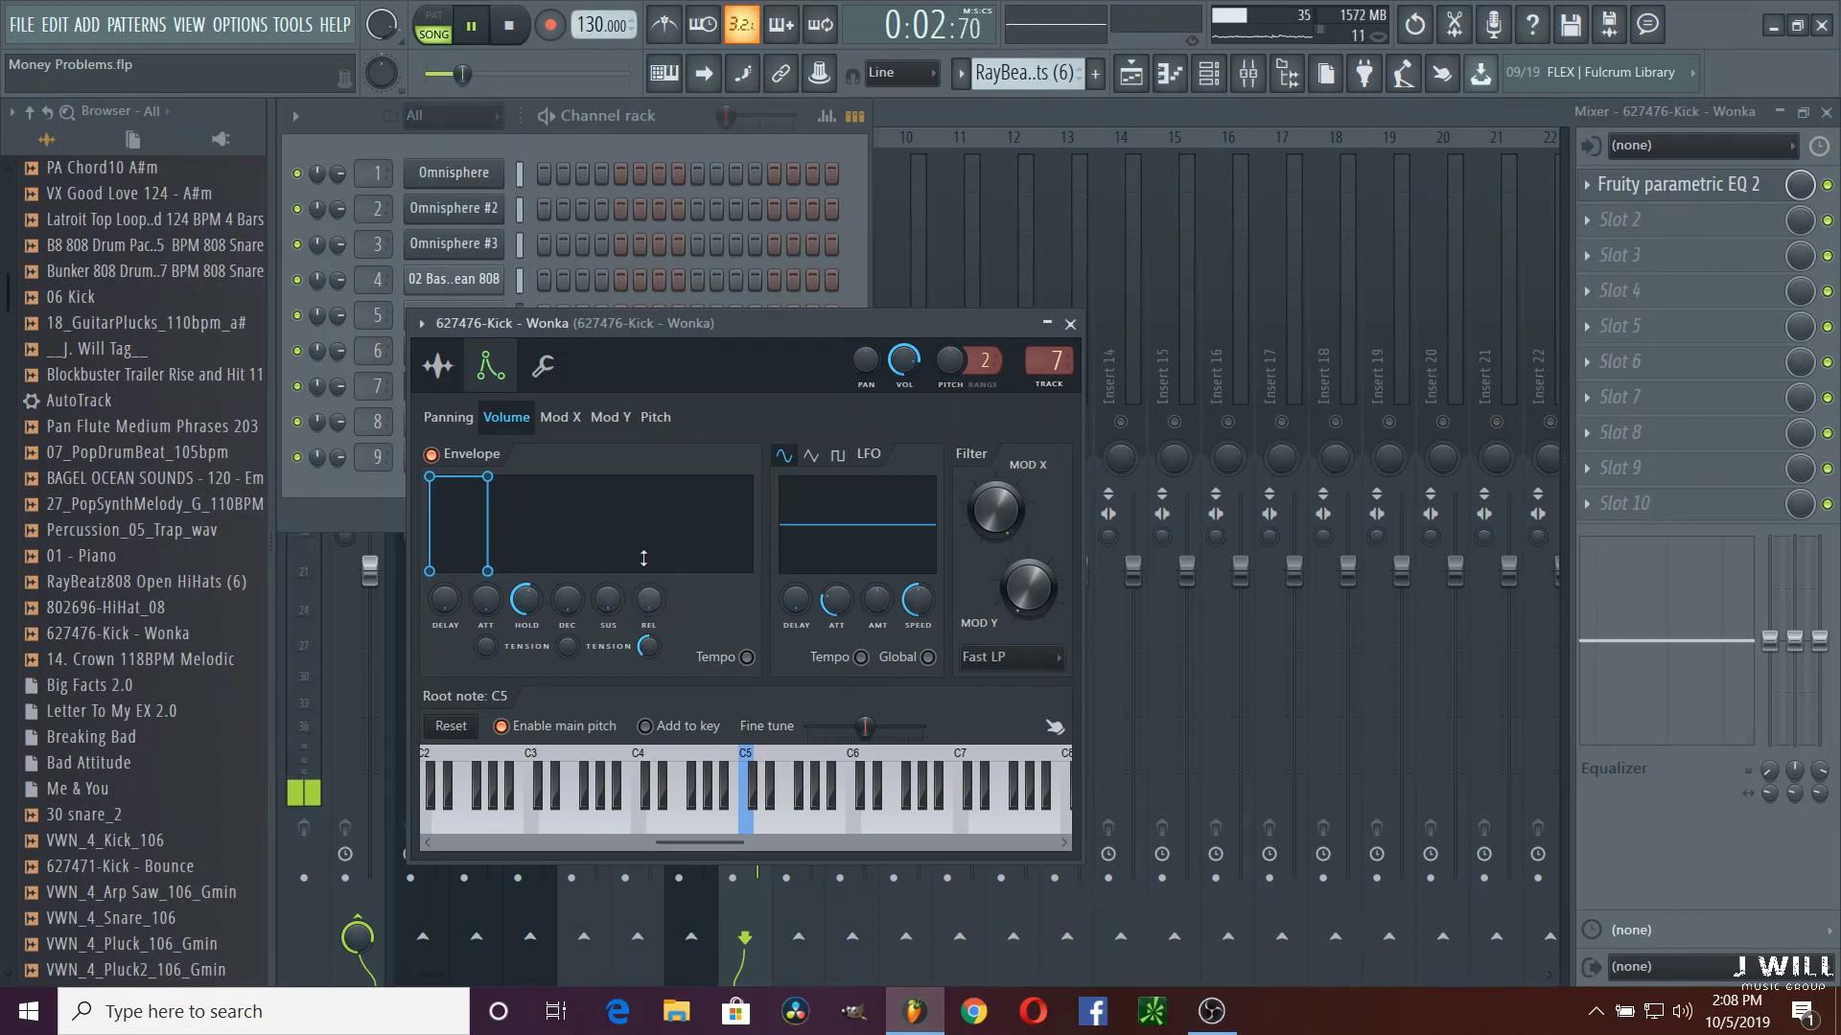
pyautogui.click(1069, 324)
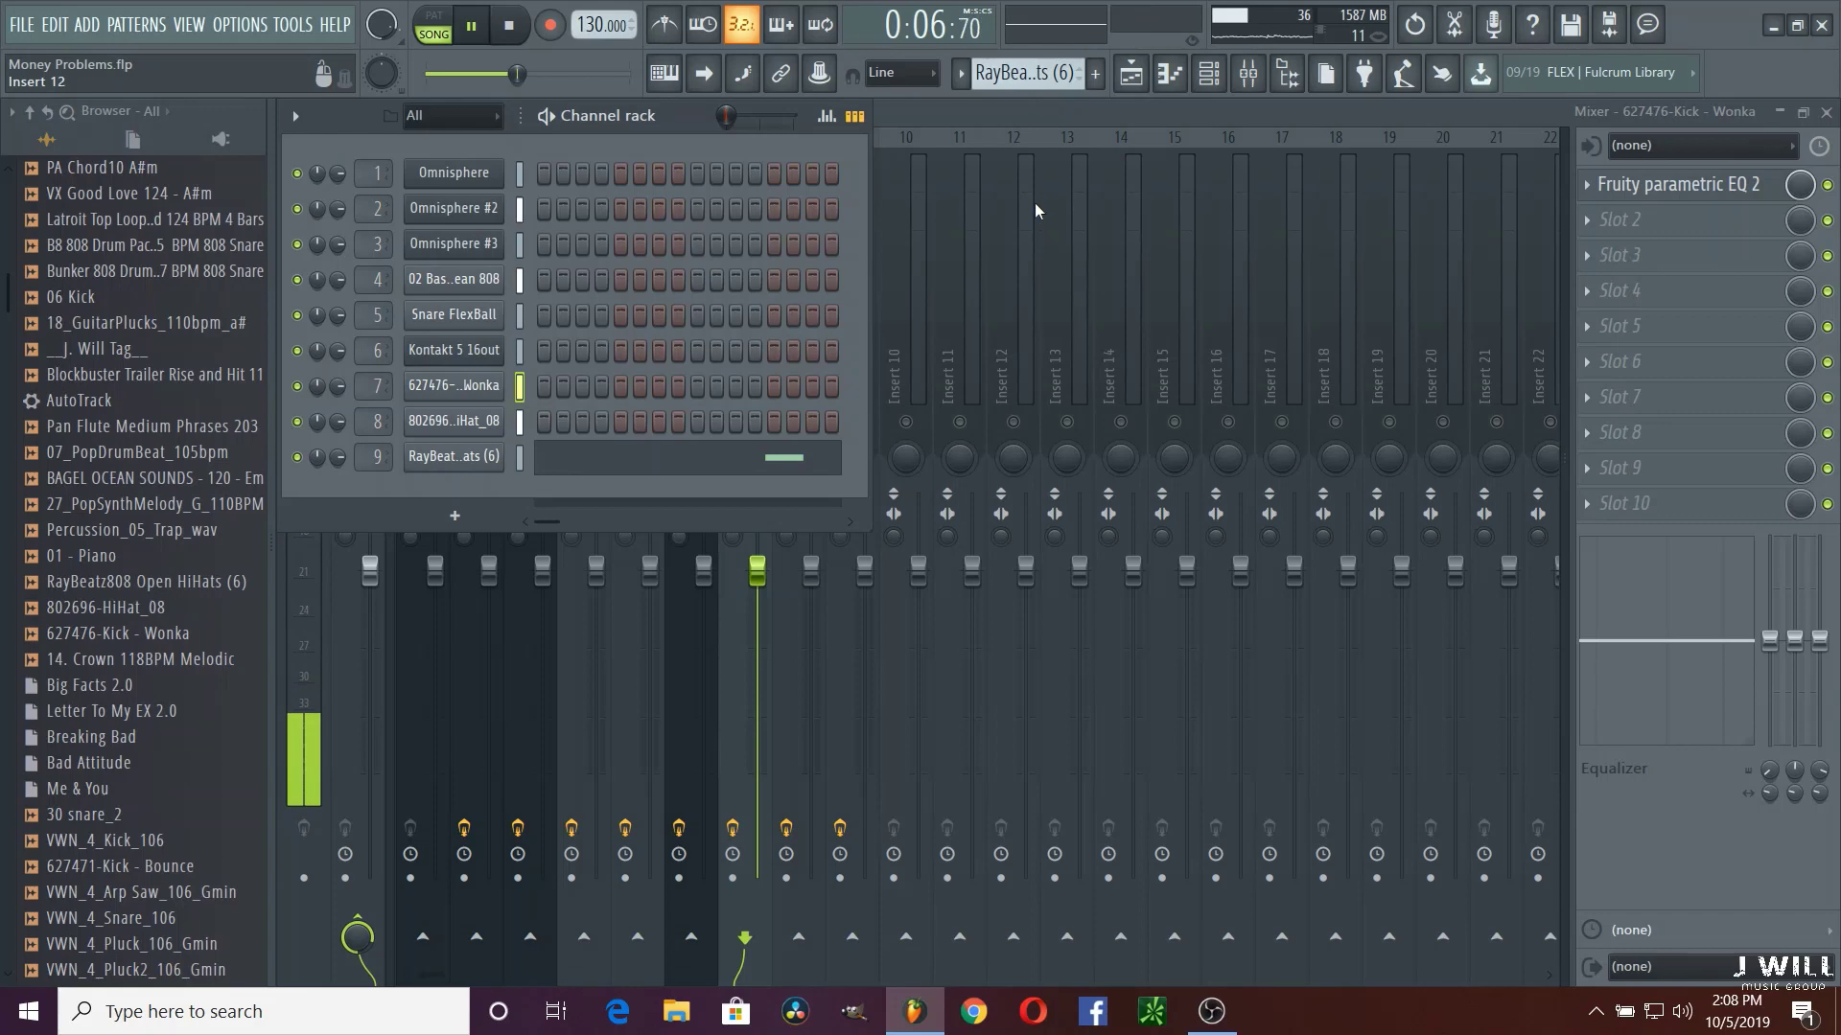
# Step: Load Fruity Soft Clipper into effect slot 2 of the kick track, set its post gain to 76%, and close it
pyautogui.press('F6')
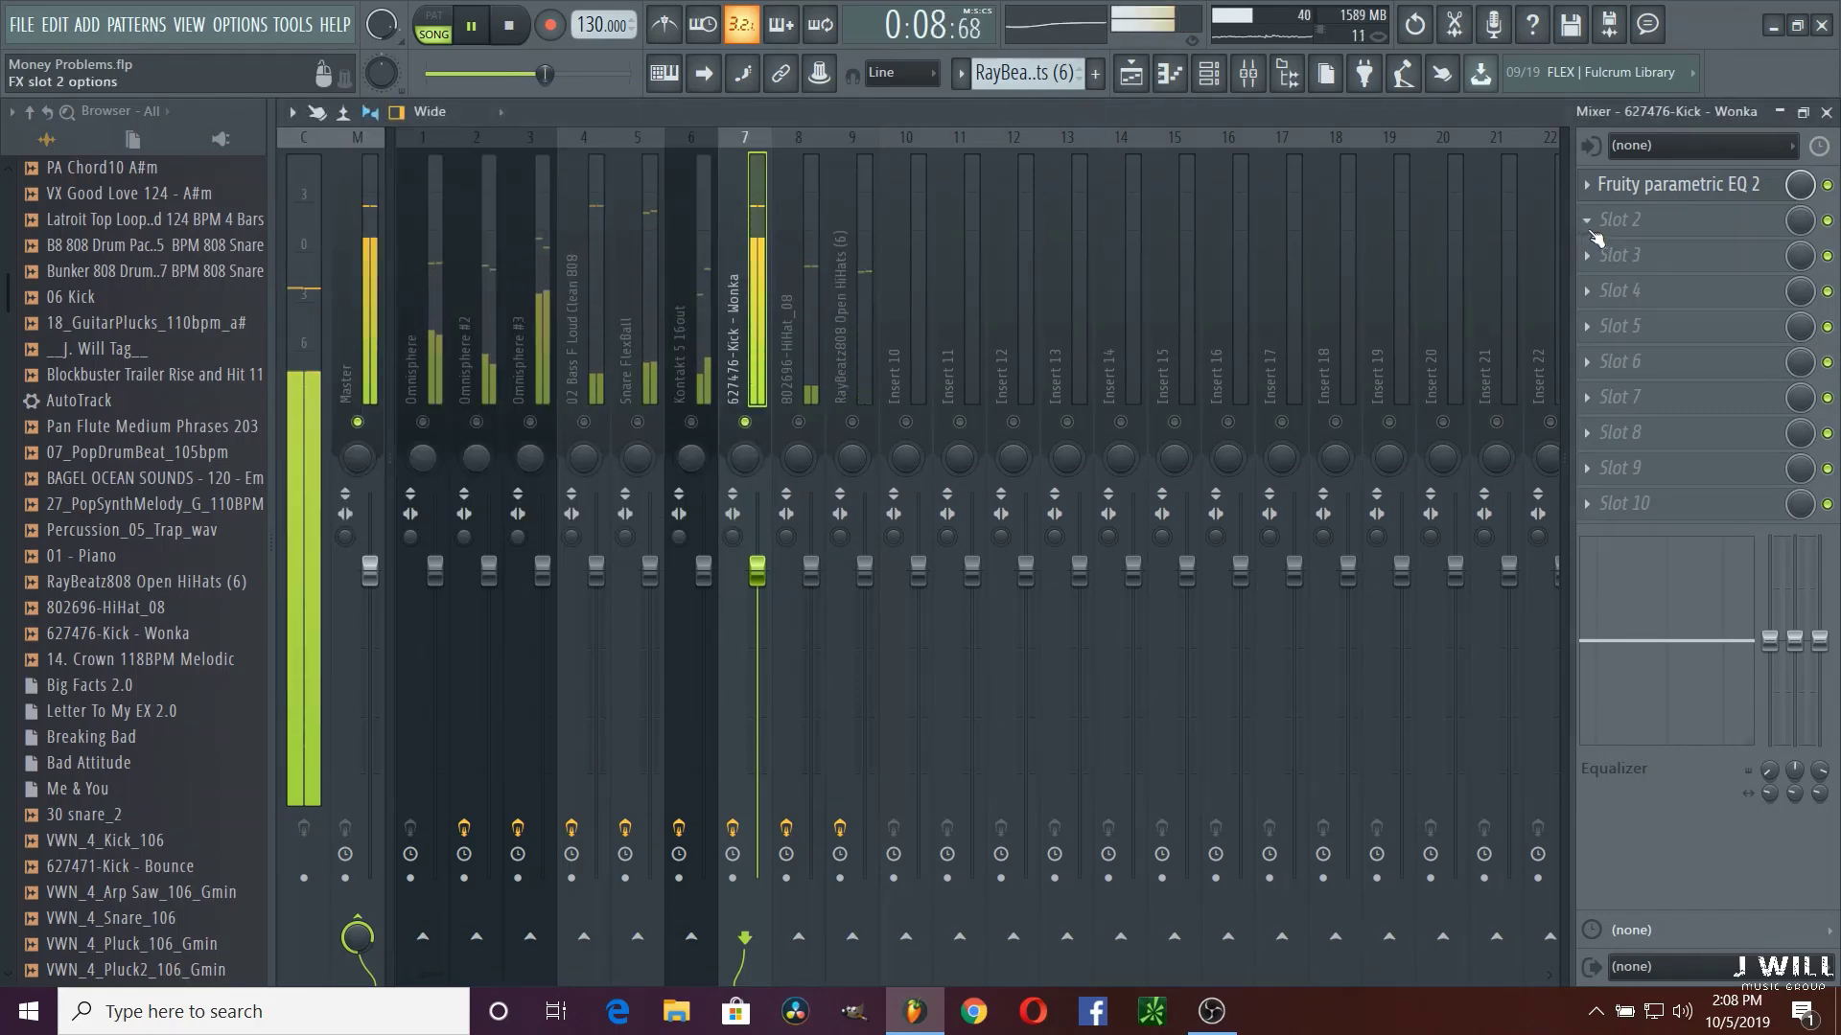
pyautogui.click(1629, 219)
pyautogui.click(1505, 247)
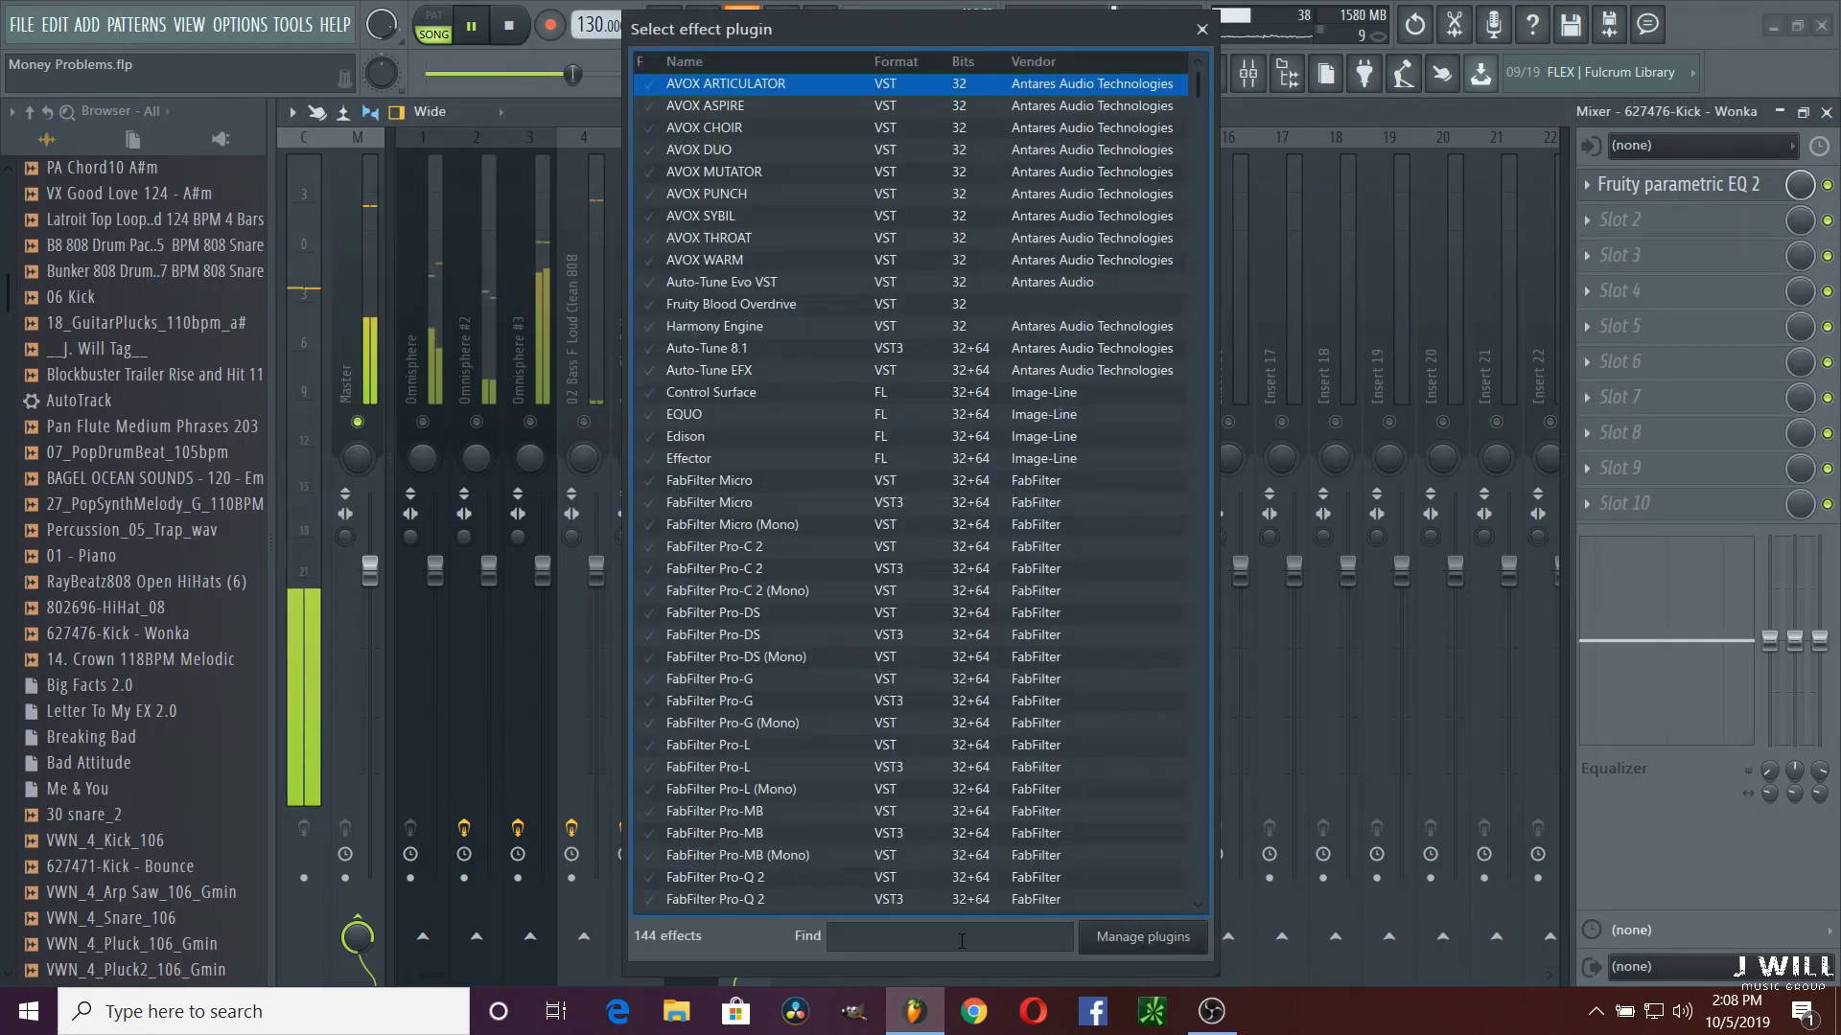
pyautogui.write('soft')
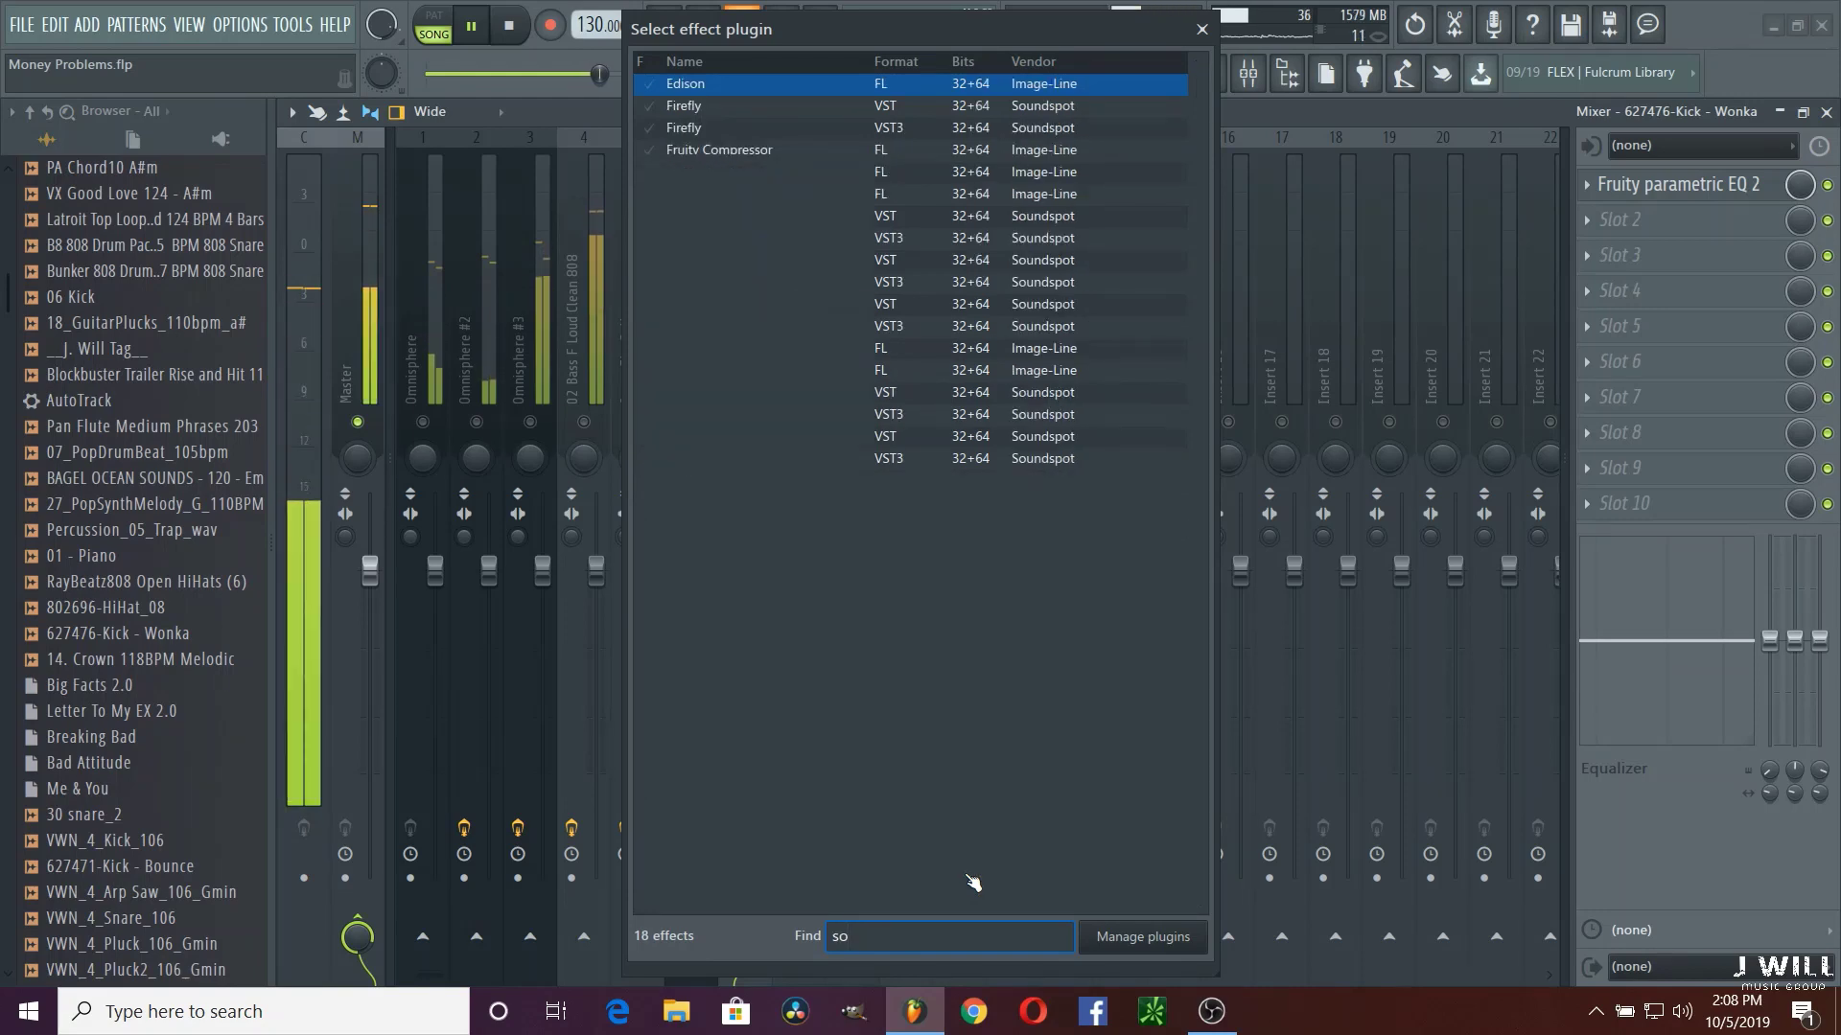
pyautogui.doubleClick(775, 86)
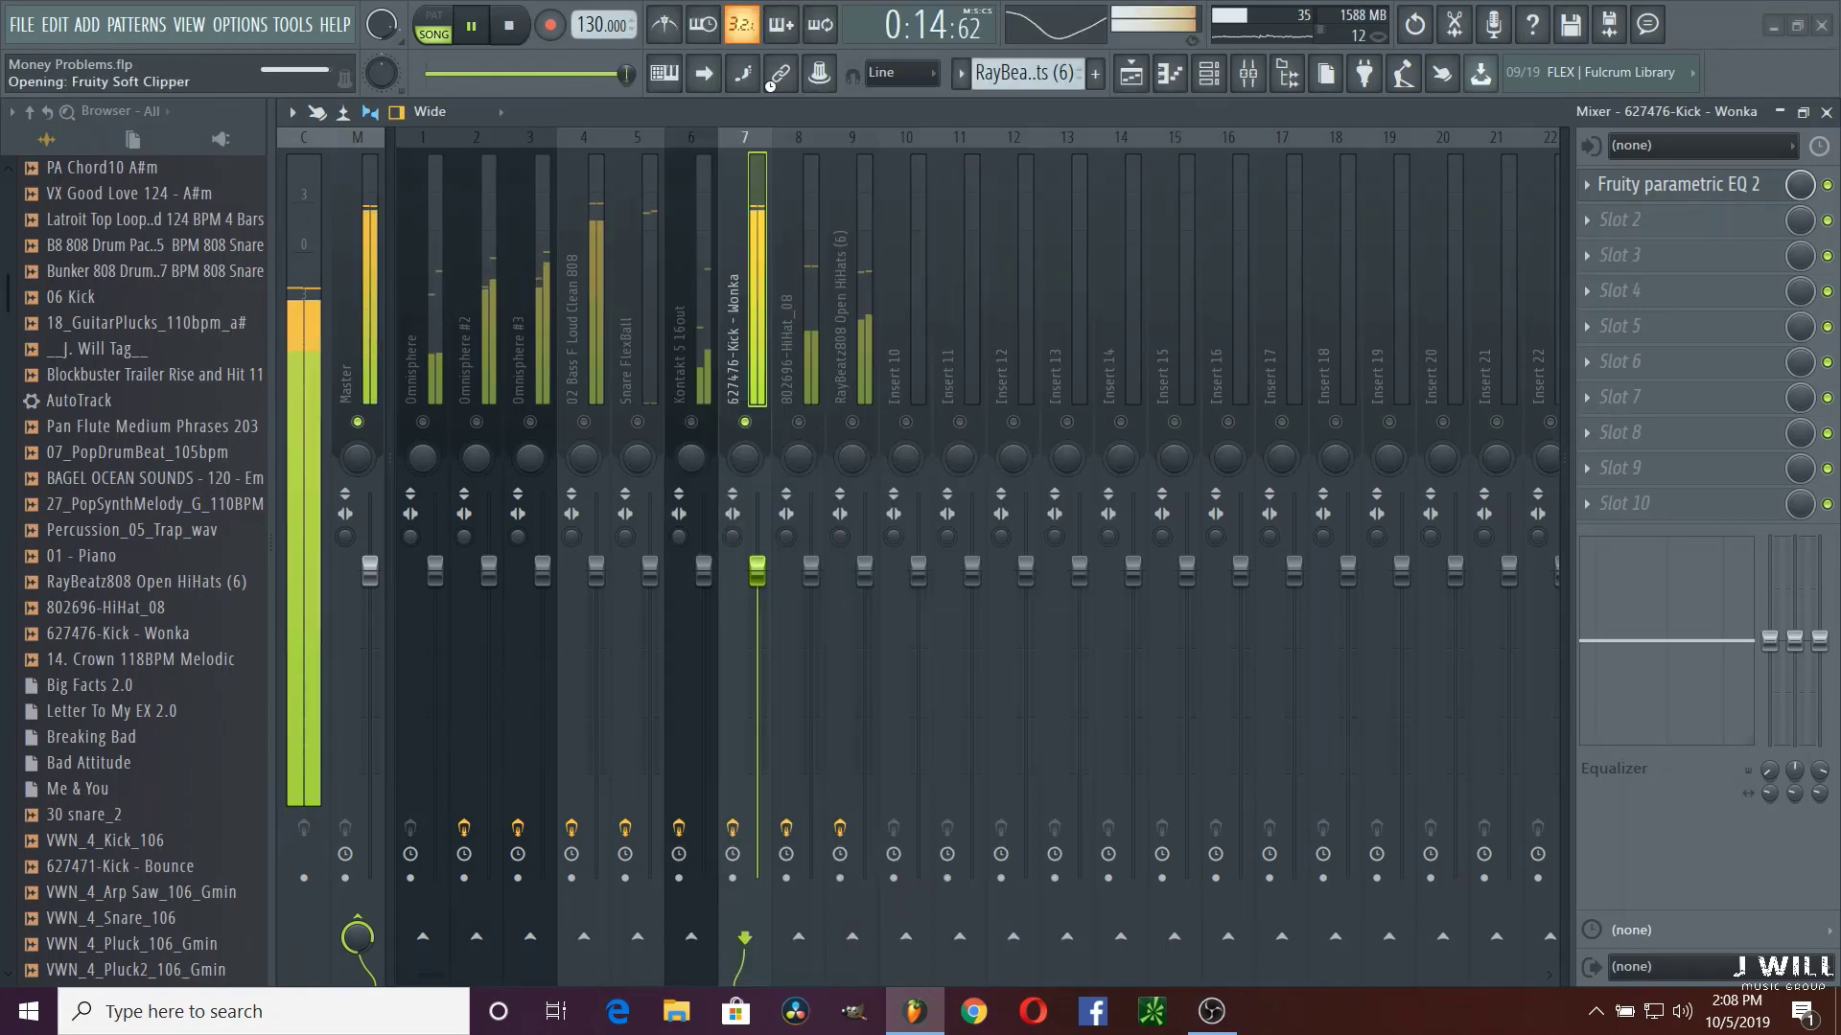
pyautogui.moveTo(457, 325); pyautogui.dragTo(448, 321)
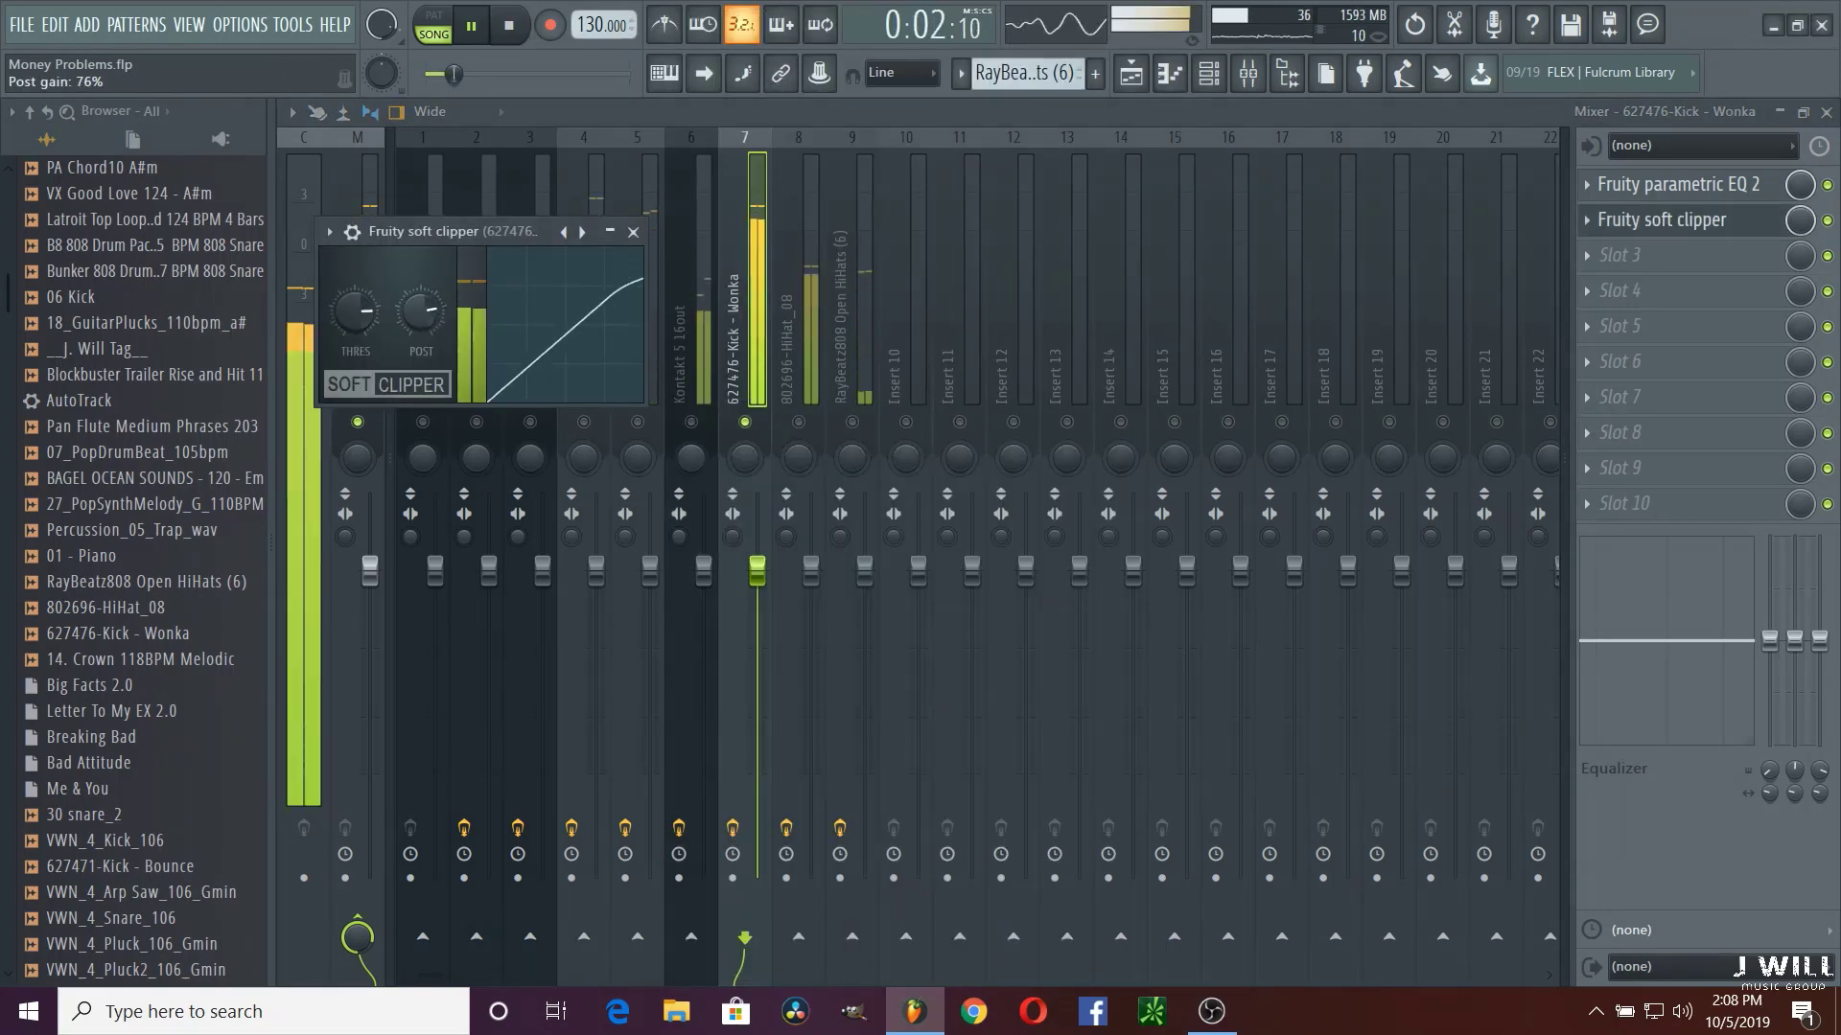
pyautogui.click(633, 233)
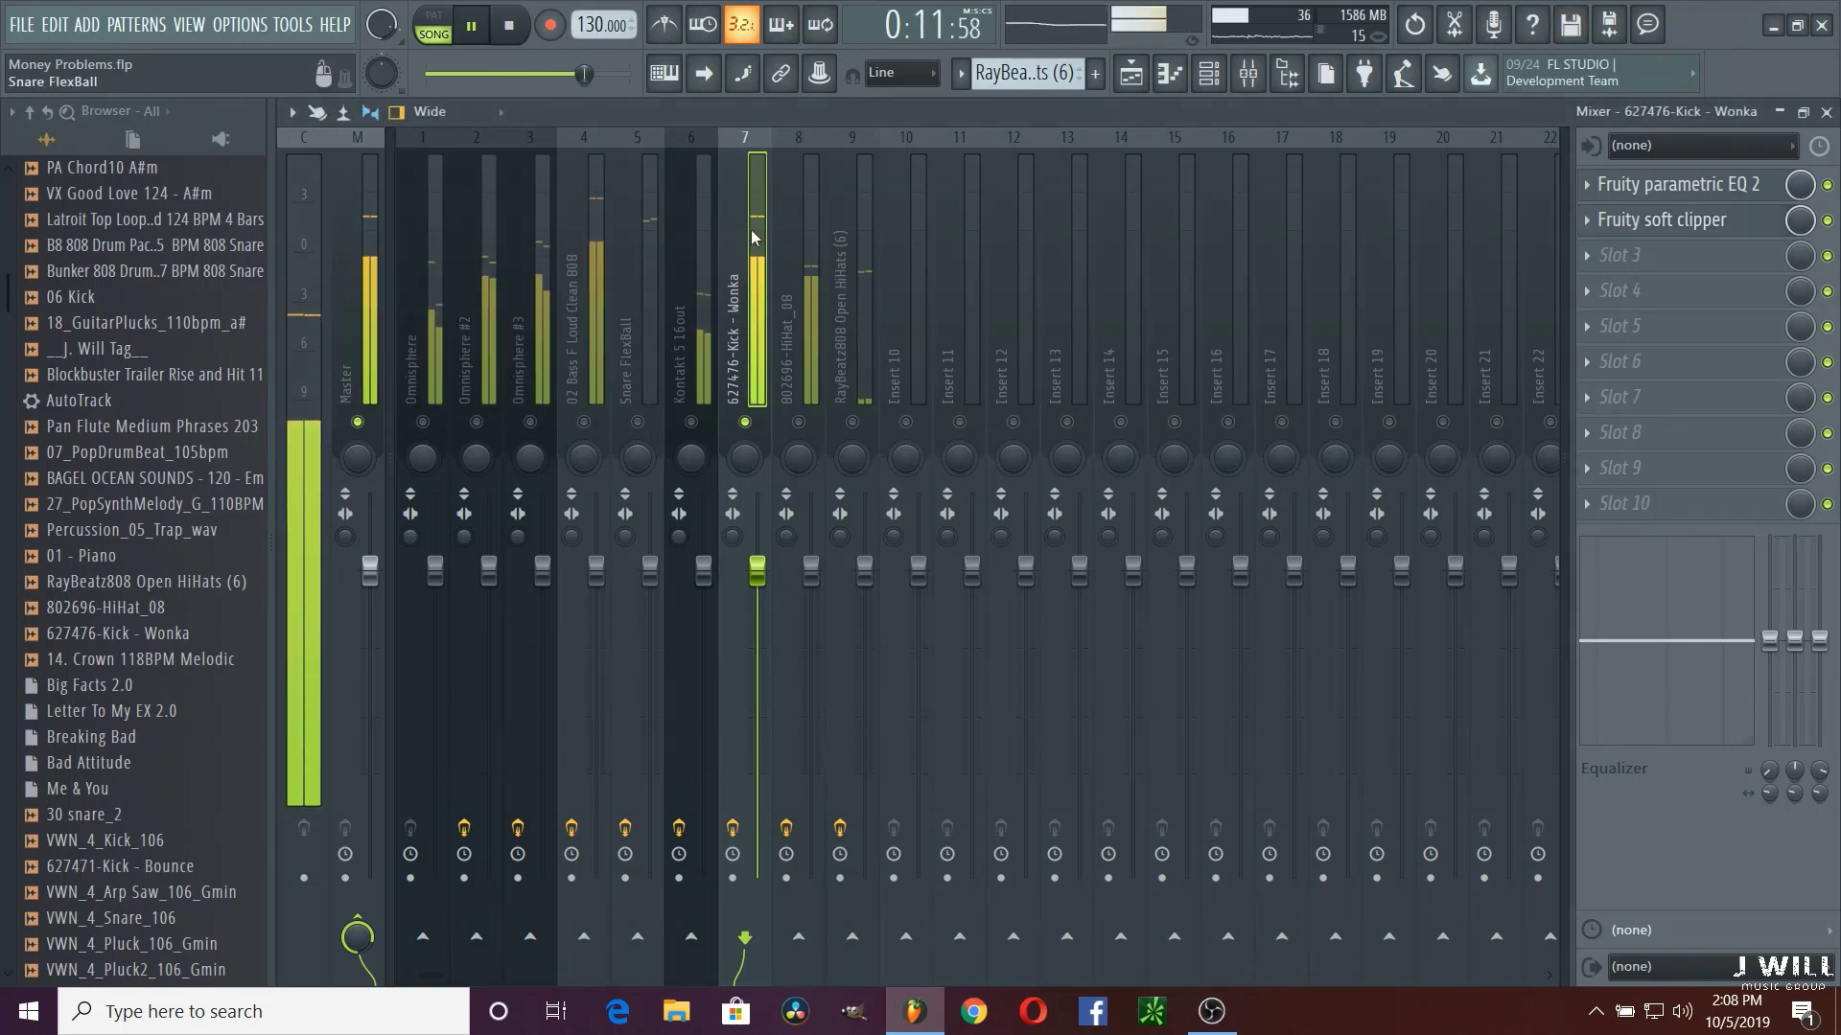
# Step: Raise the kick channel's volume multiplier to 120% in its levels adjustment and return to the mixer
pyautogui.click(1223, 77)
pyautogui.click(453, 385)
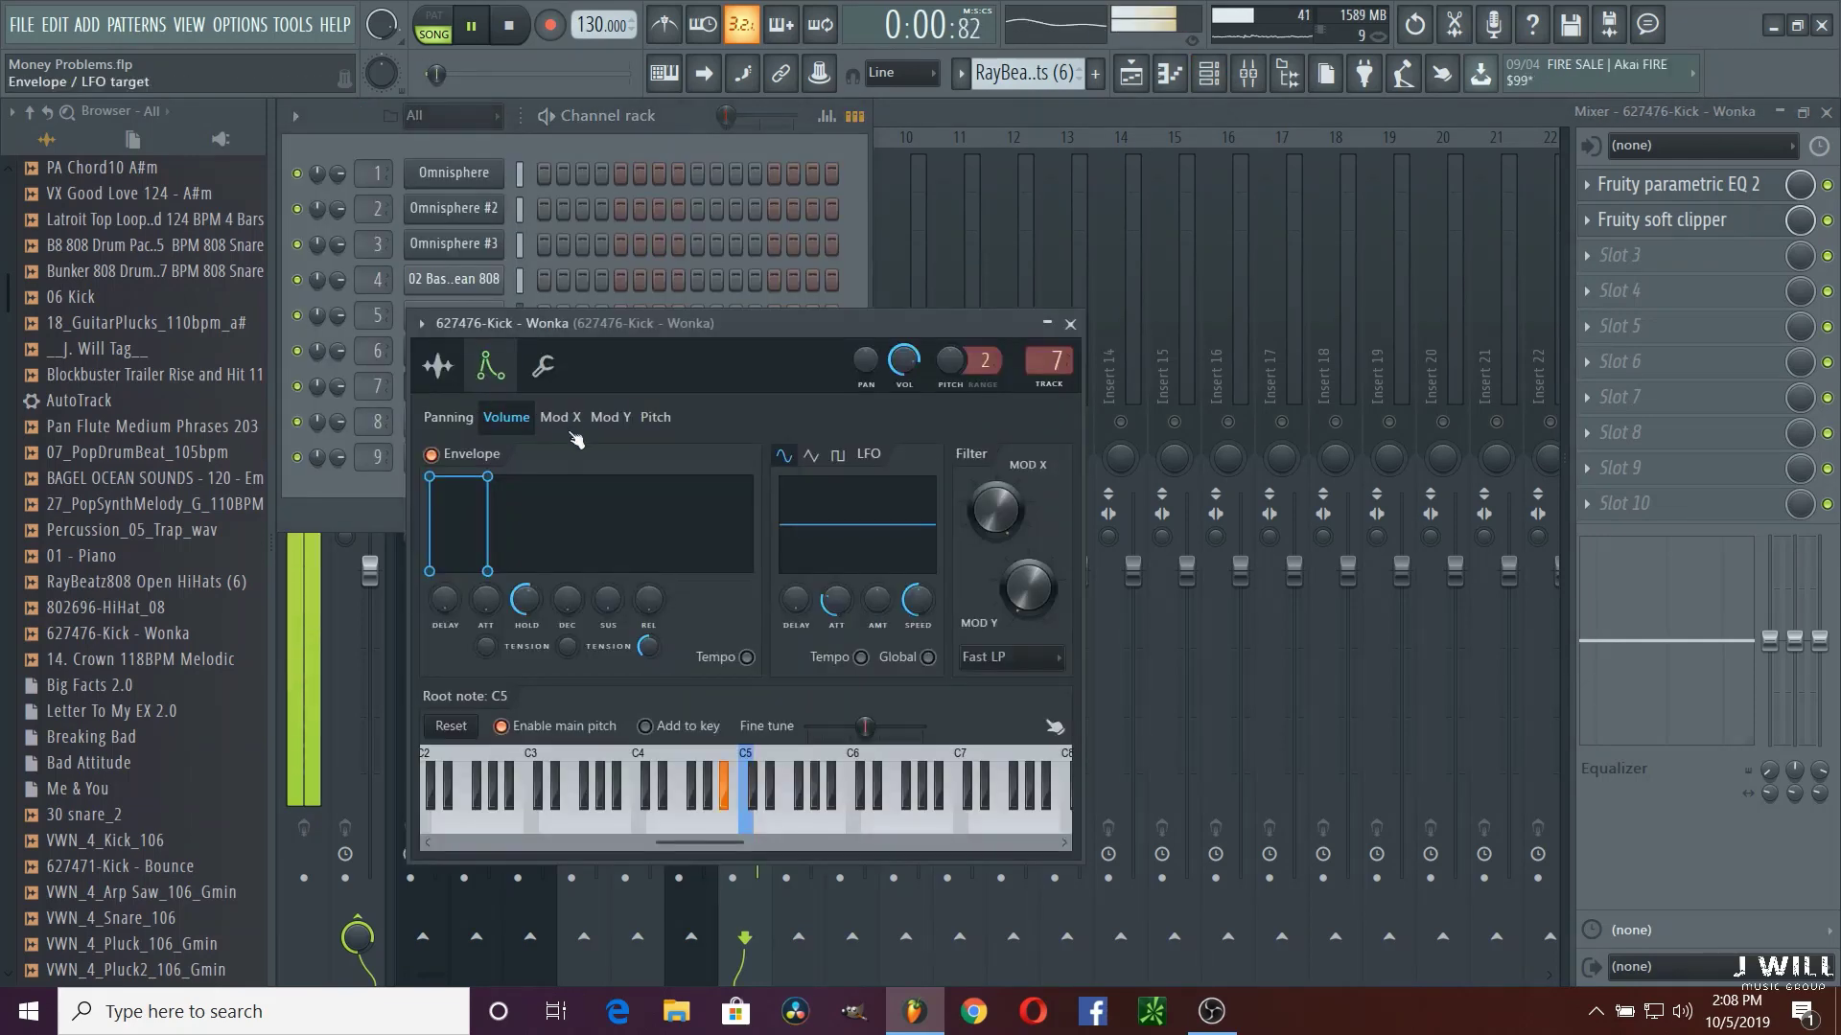
pyautogui.click(542, 365)
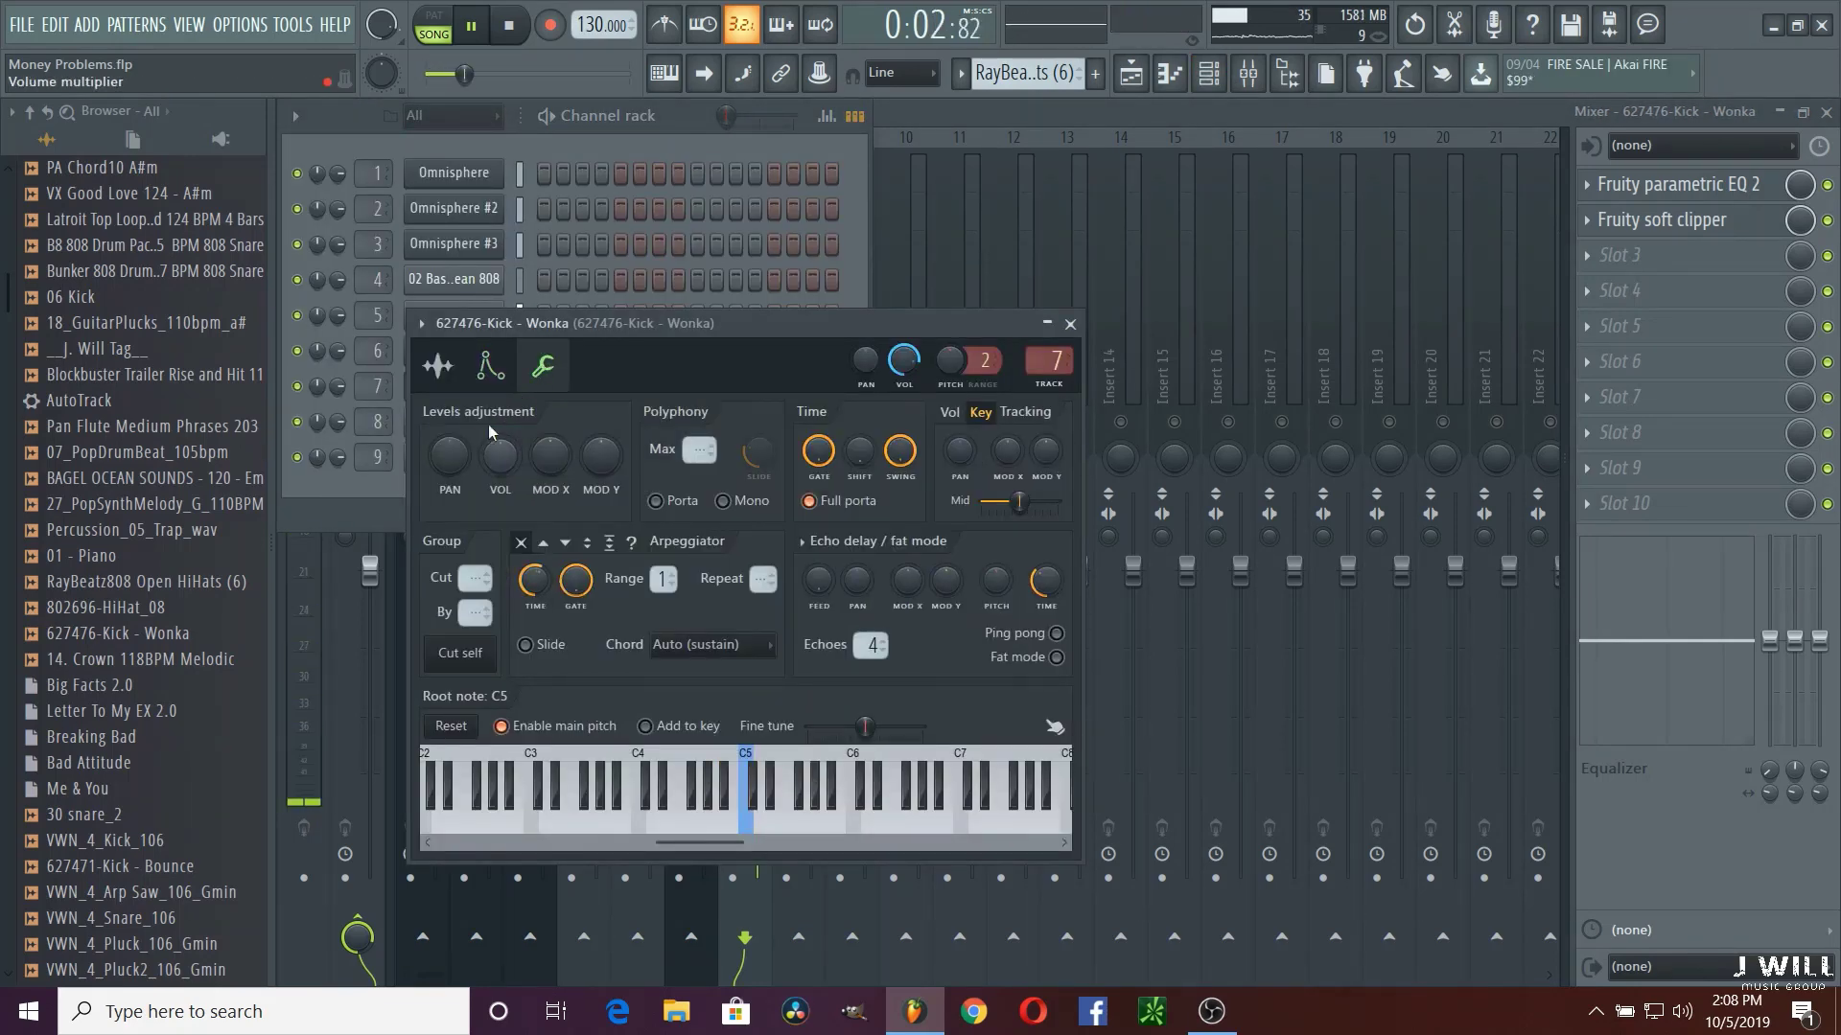
pyautogui.scroll(3, 500, 454)
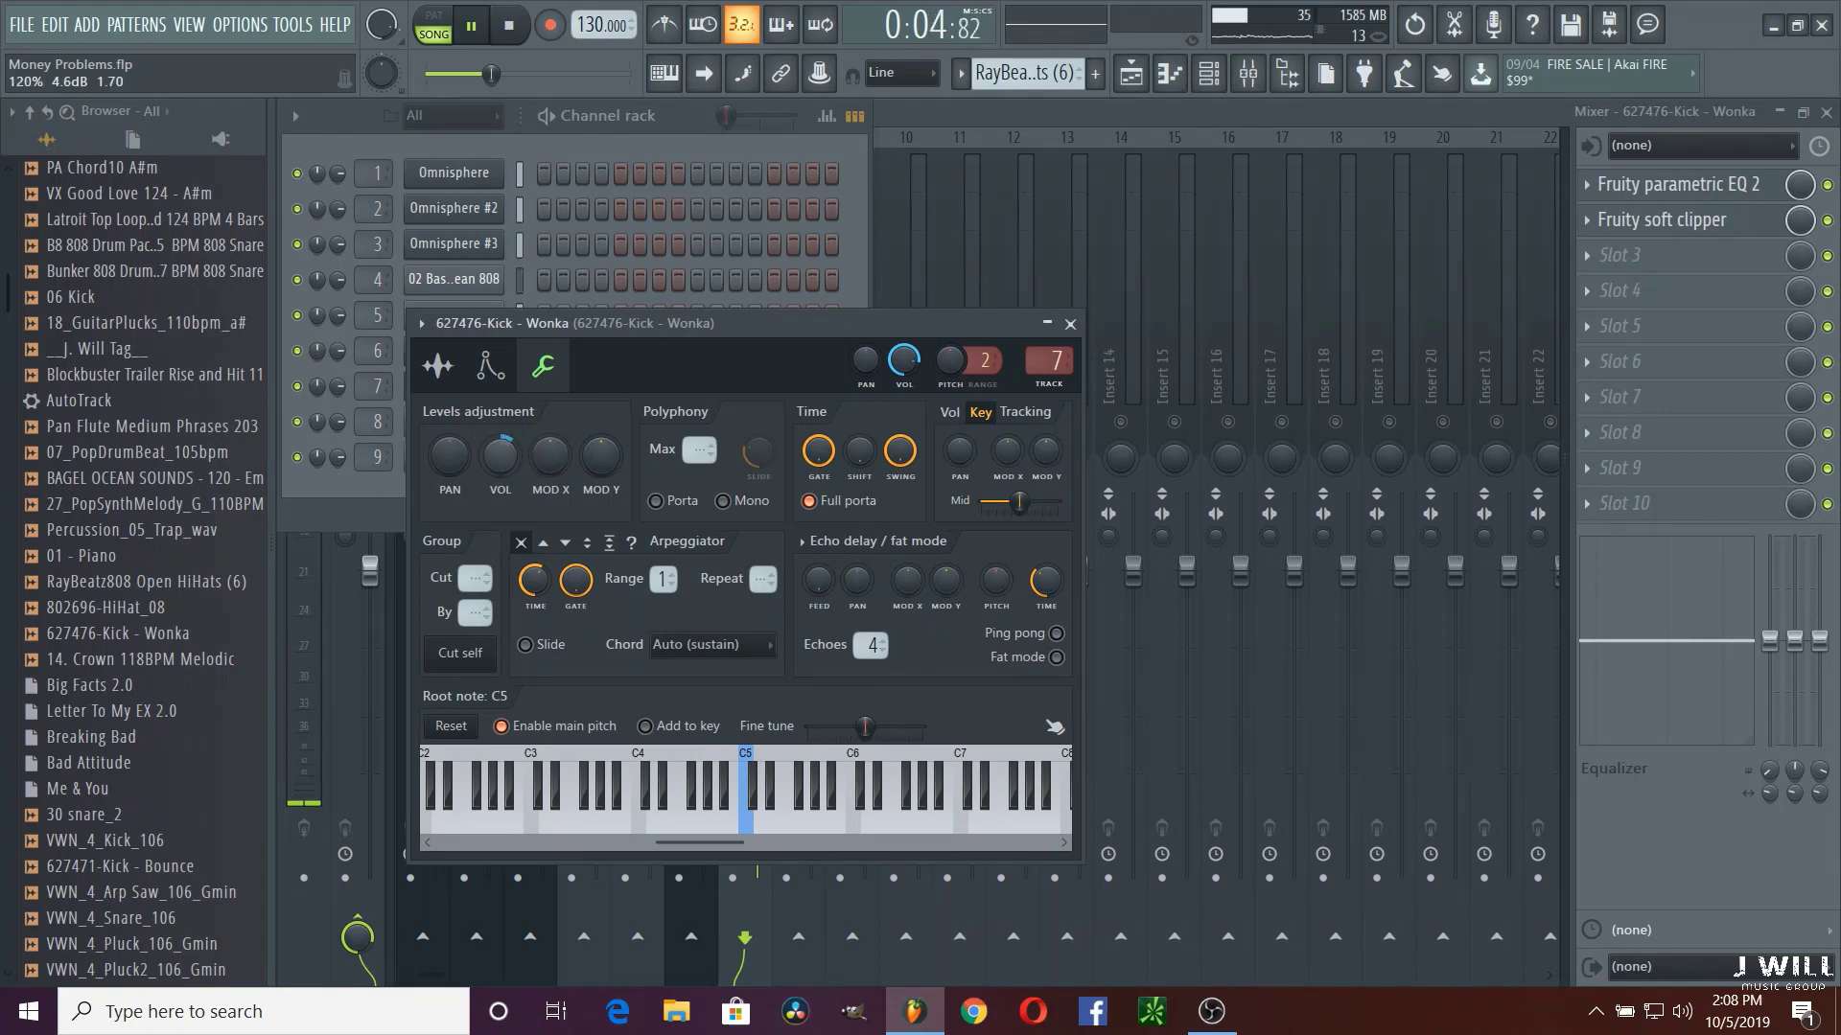
pyautogui.click(1070, 325)
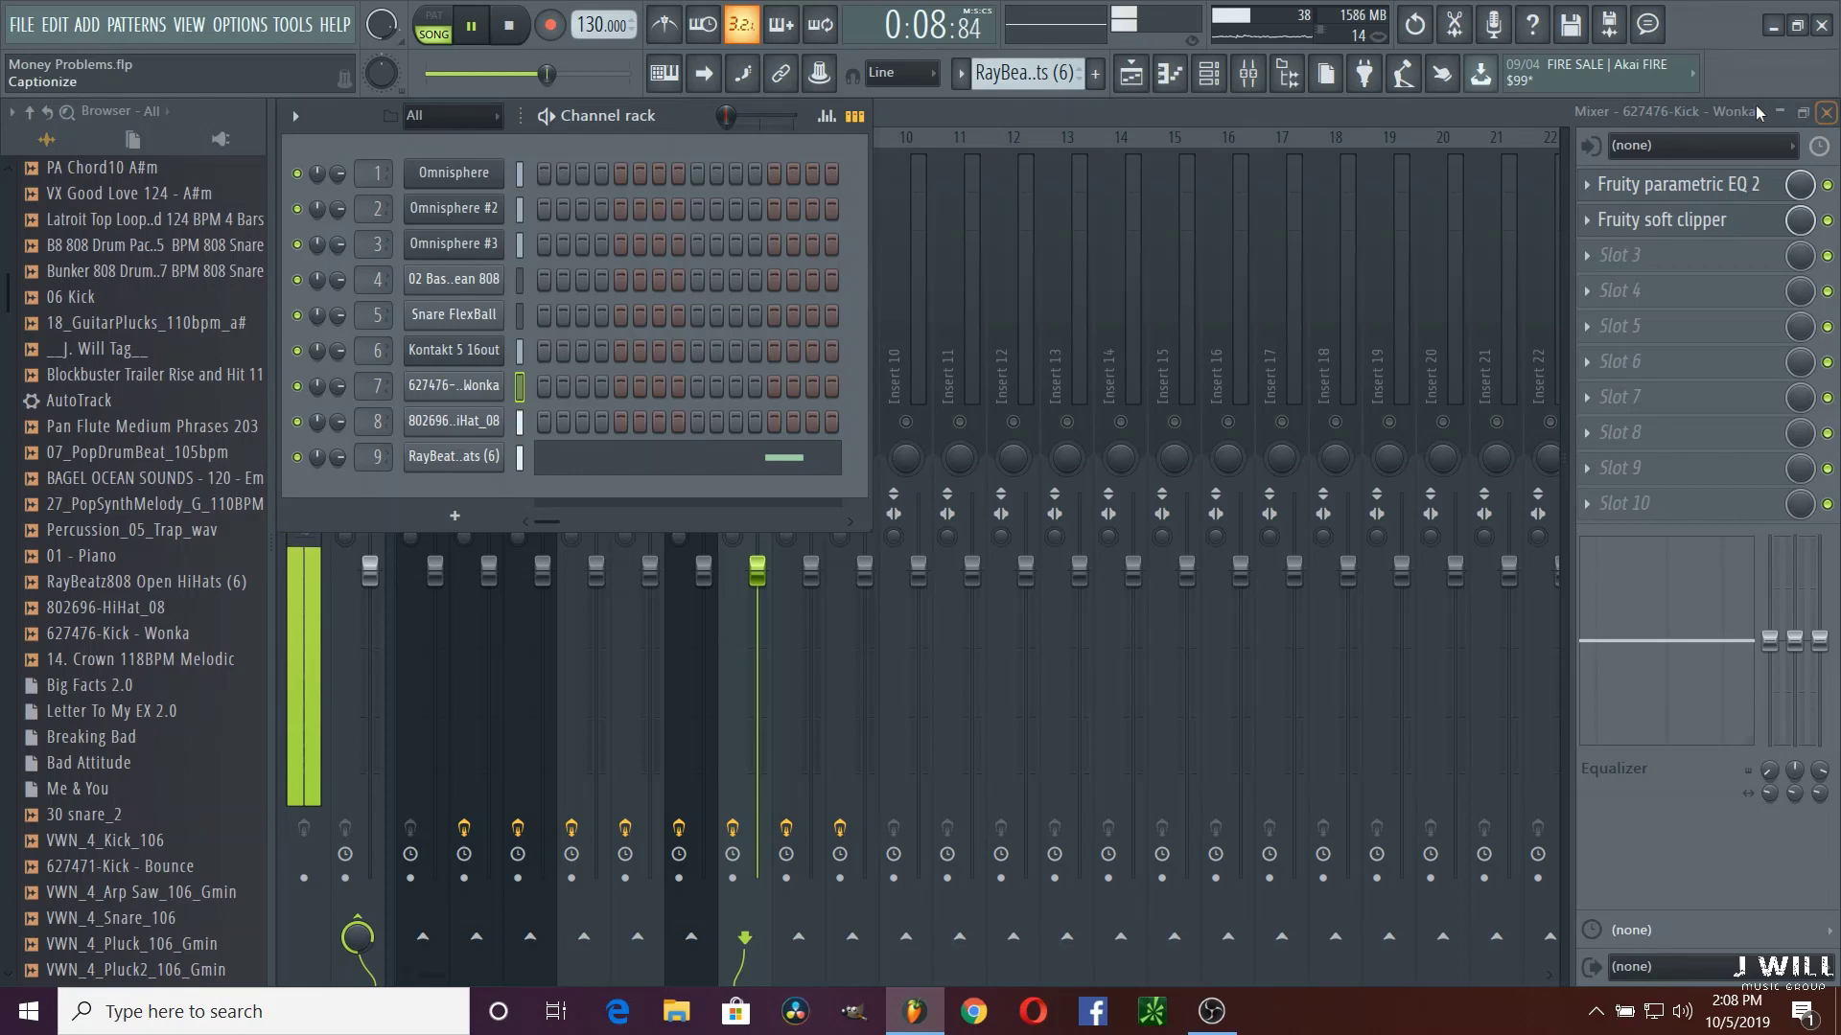
pyautogui.click(1183, 109)
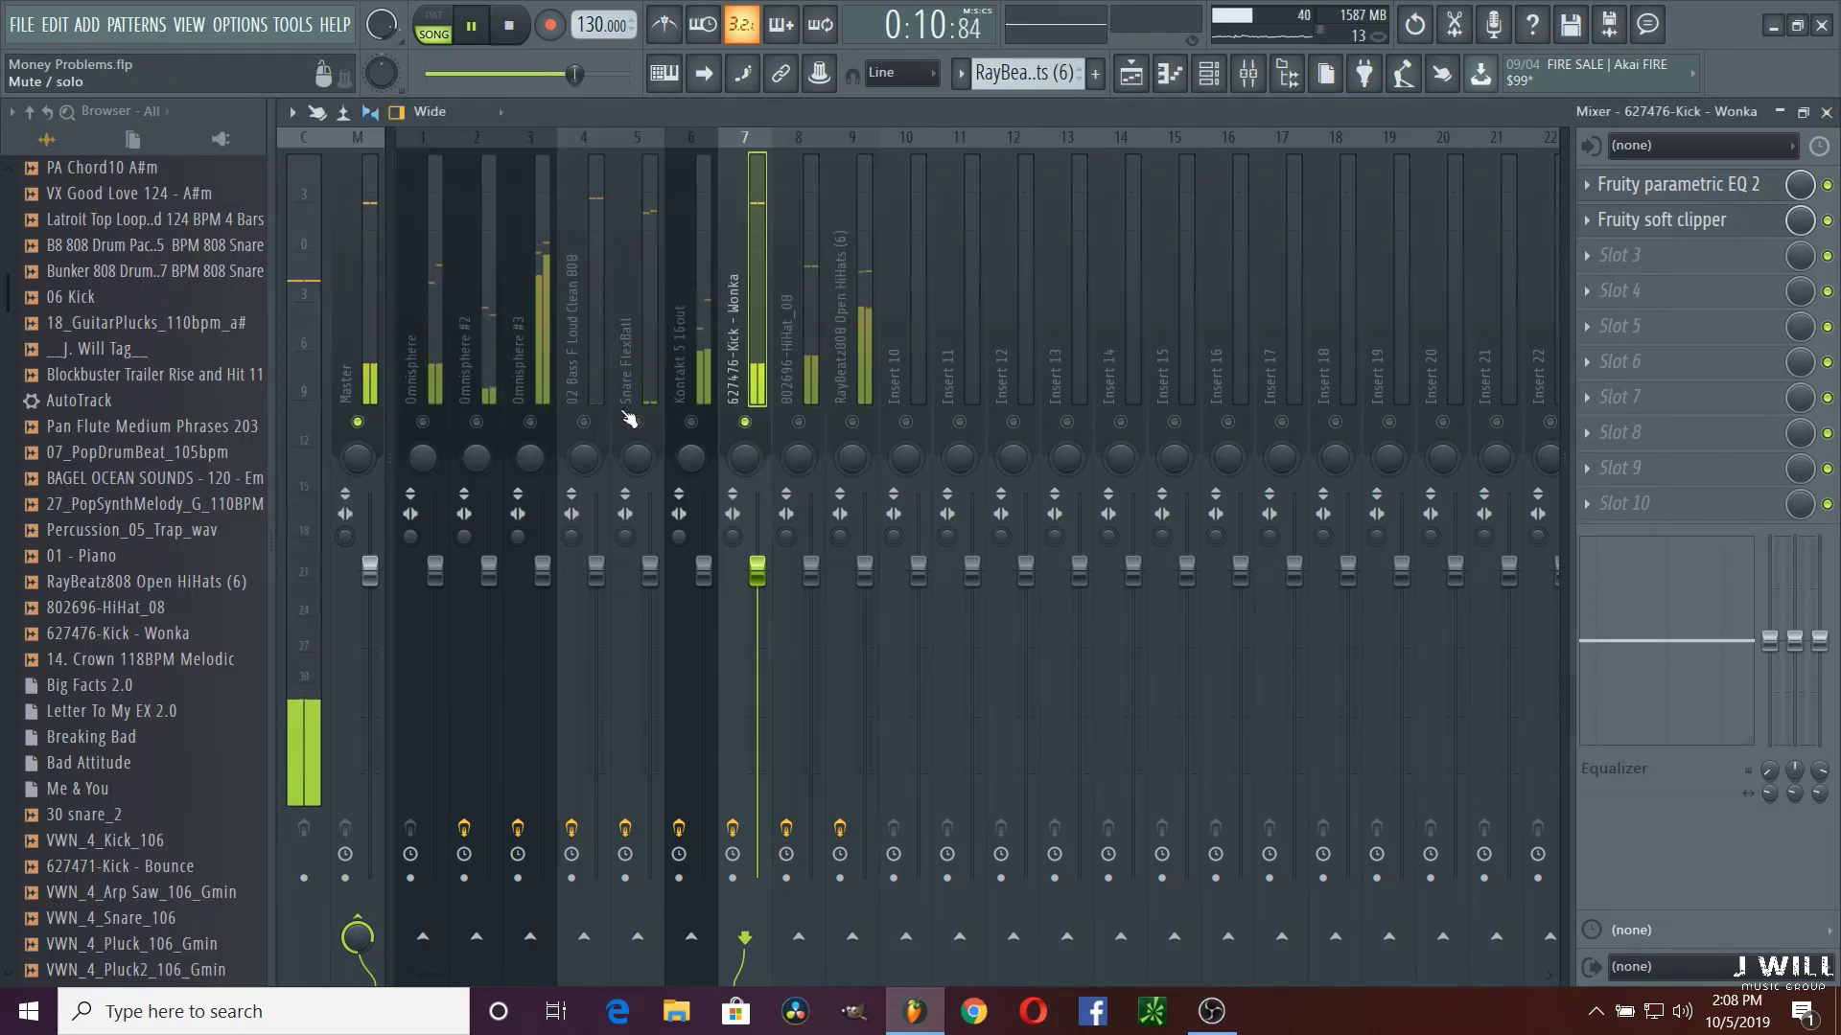
# Step: Unmute the 02 Bass F Loud Clean 808 track to hear it with the kick, and stop playback with the bass track selected
pyautogui.click(584, 423)
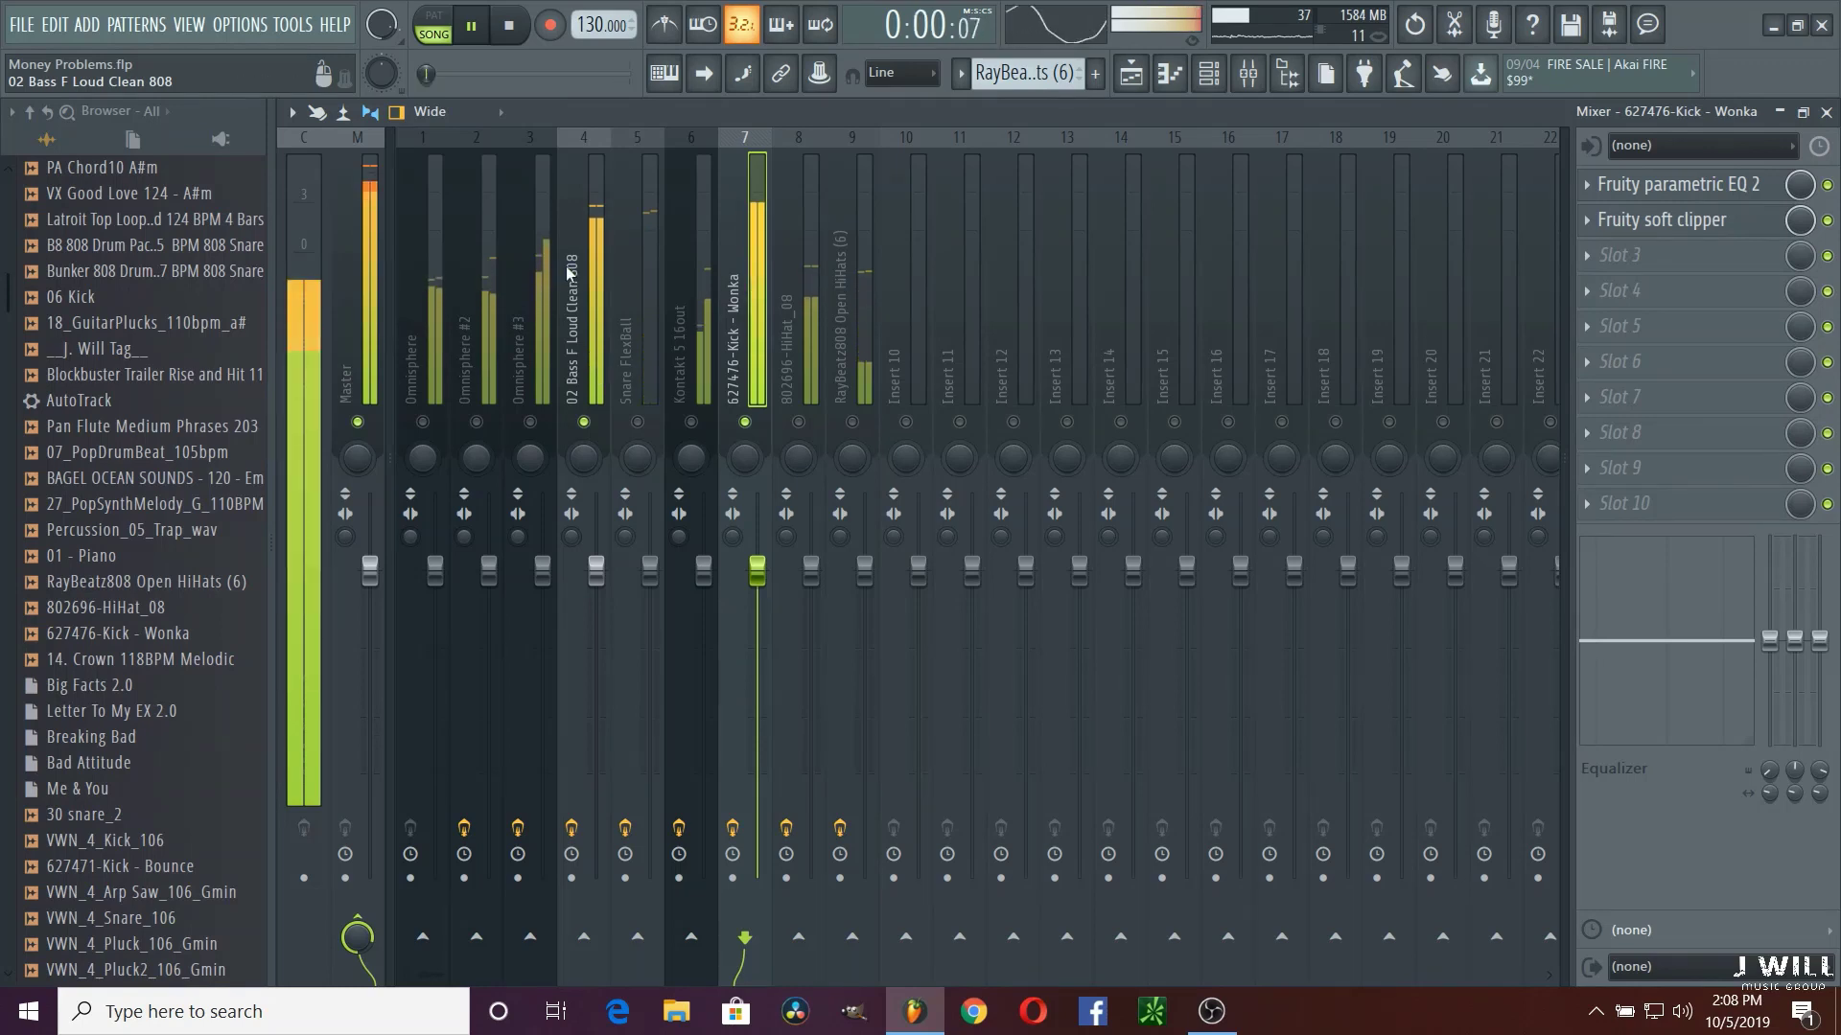
pyautogui.click(509, 26)
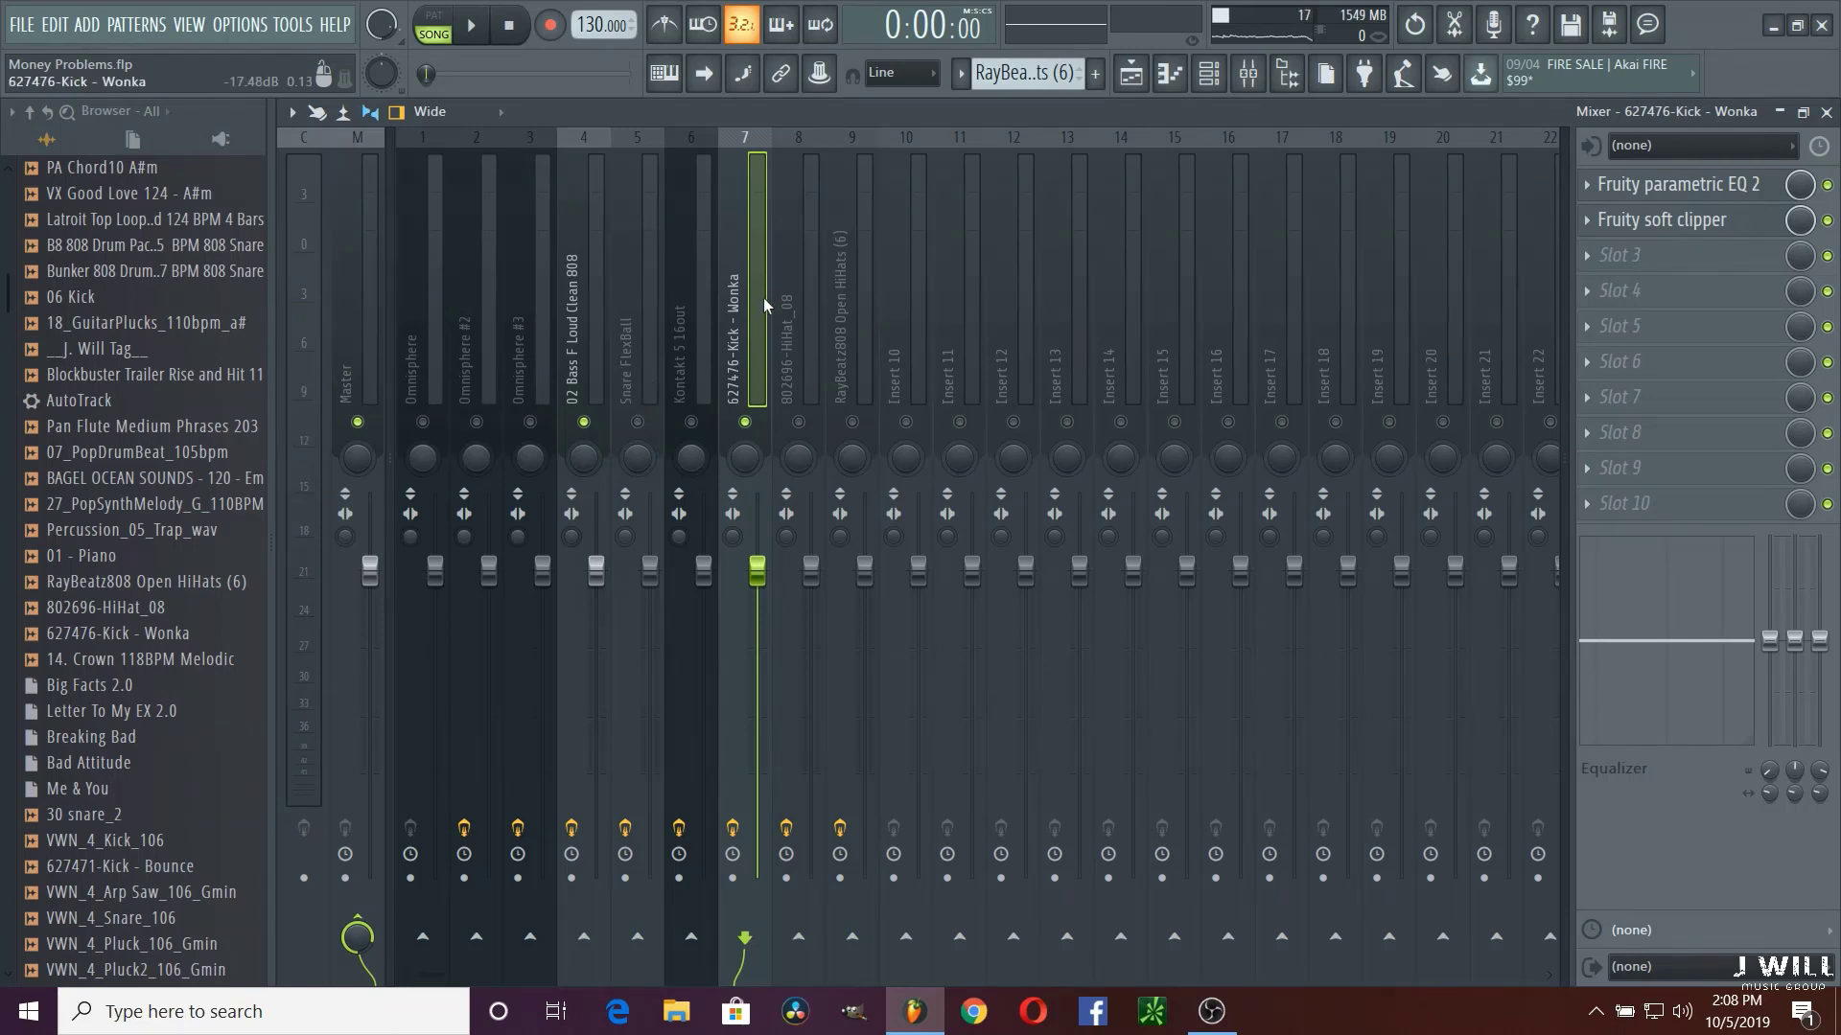
pyautogui.click(585, 306)
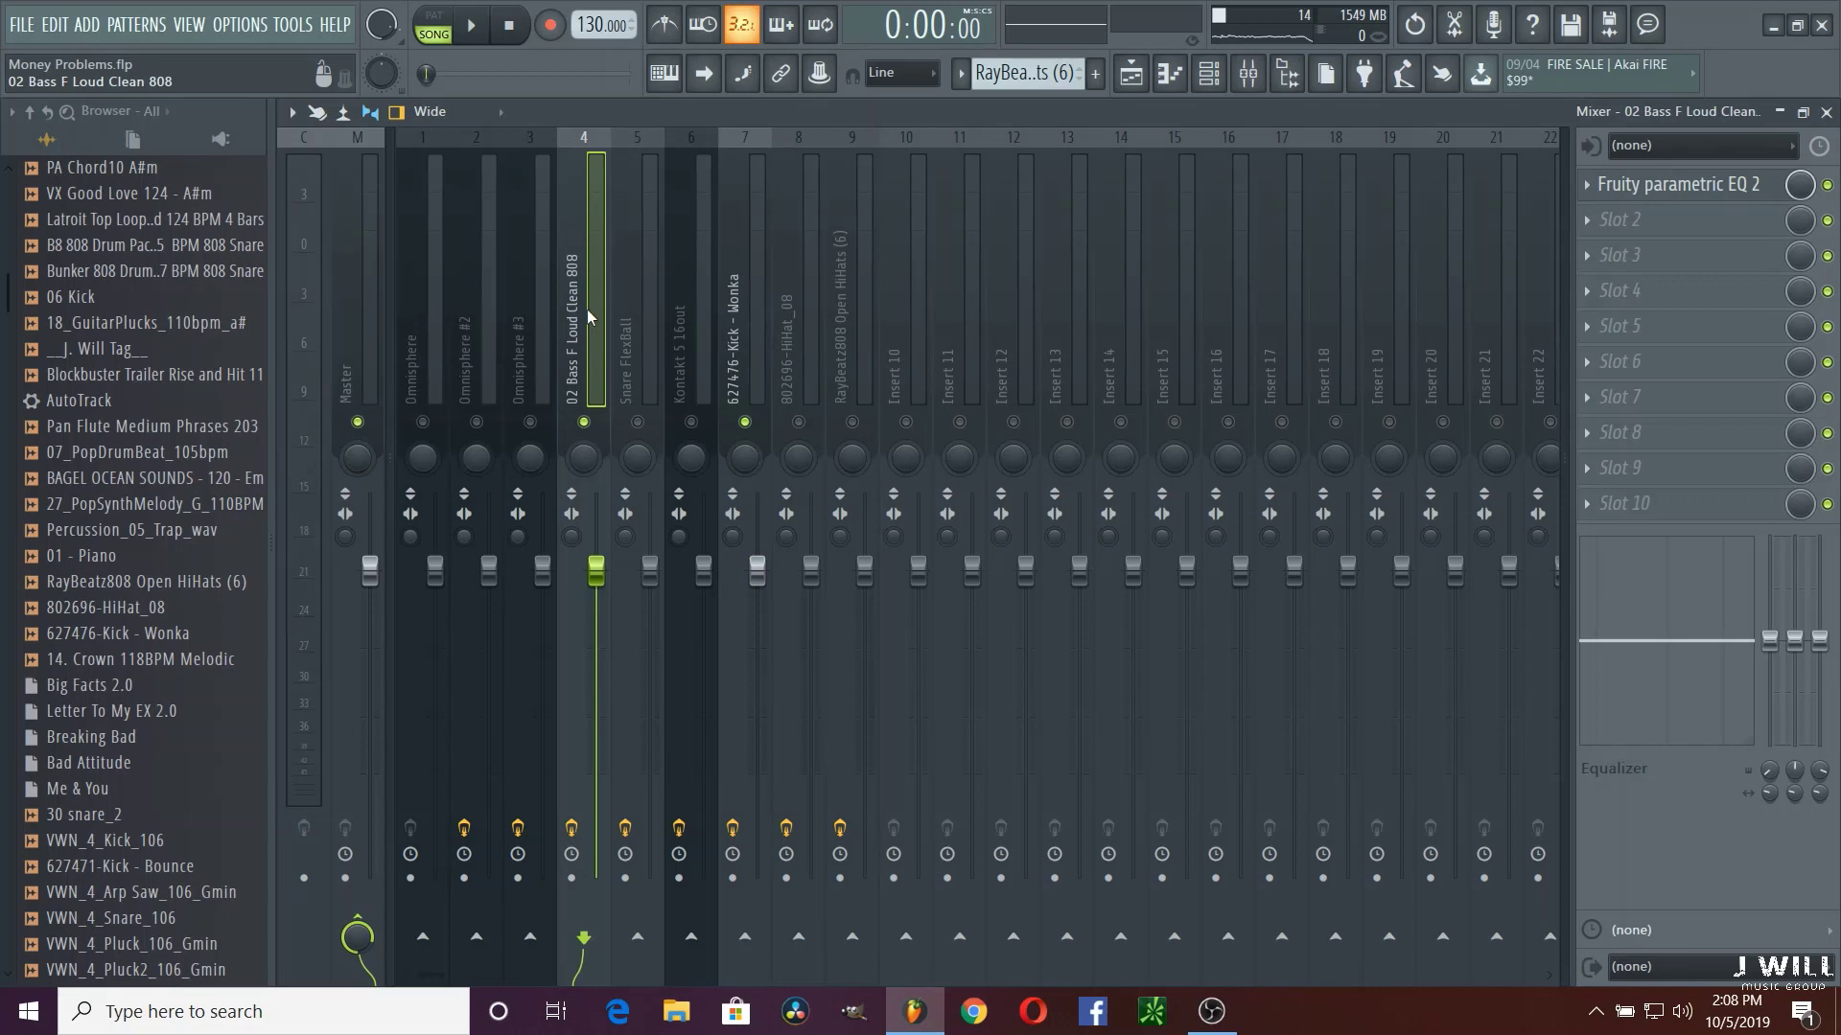
pyautogui.click(745, 369)
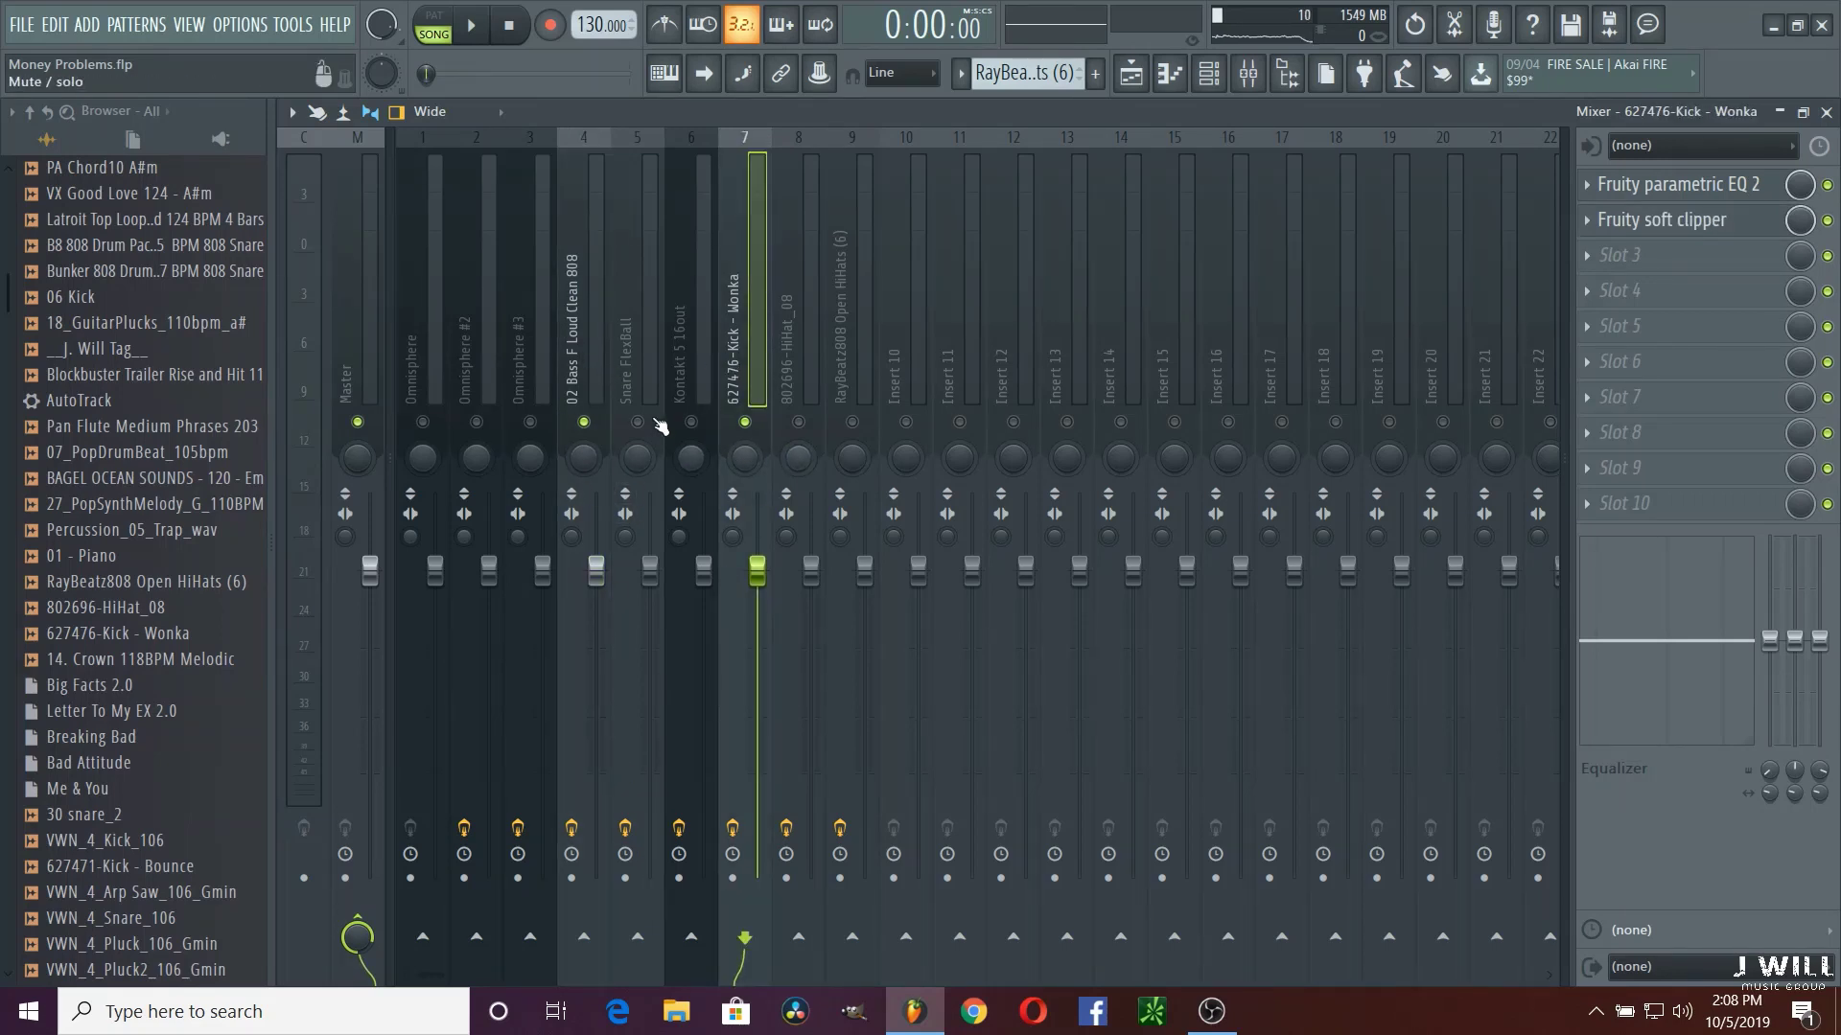
pyautogui.click(595, 356)
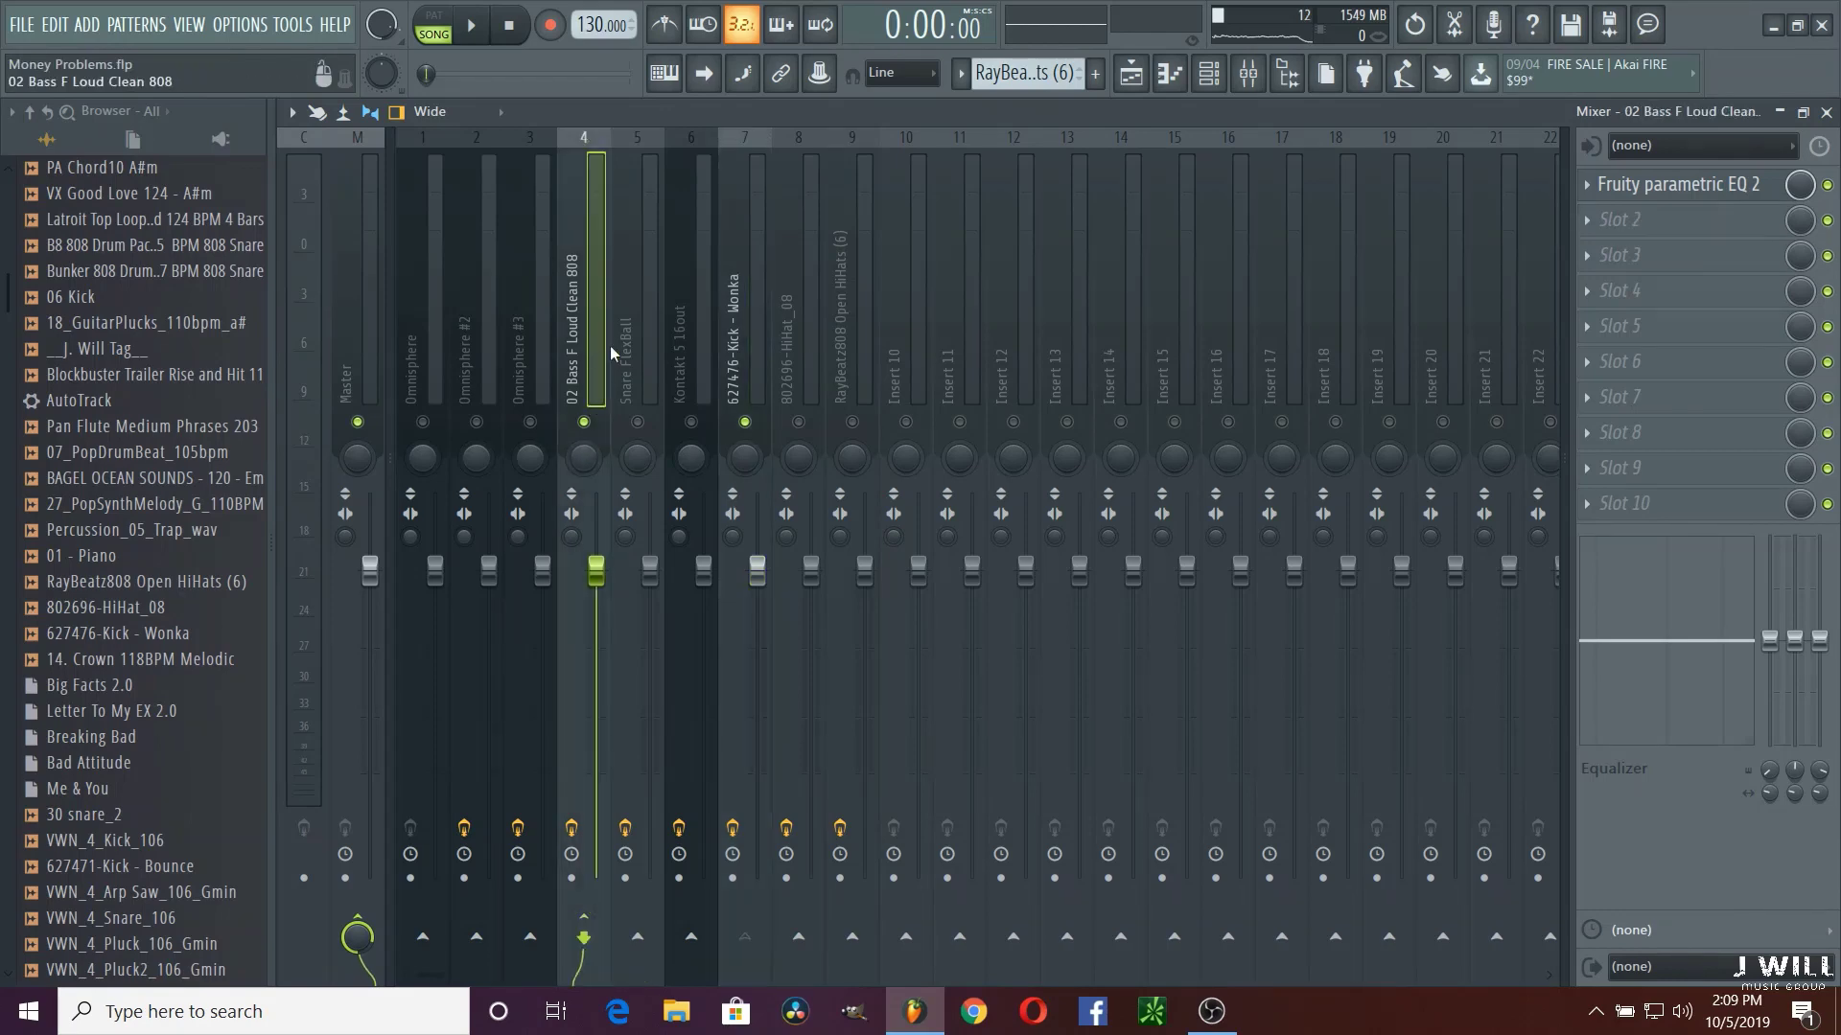
# Step: Load Fruity Limiter into effect slot 2 of the 02 Bass F Loud Clean 808 track
pyautogui.click(1596, 223)
pyautogui.click(1524, 254)
pyautogui.click(956, 937)
pyautogui.write('lim')
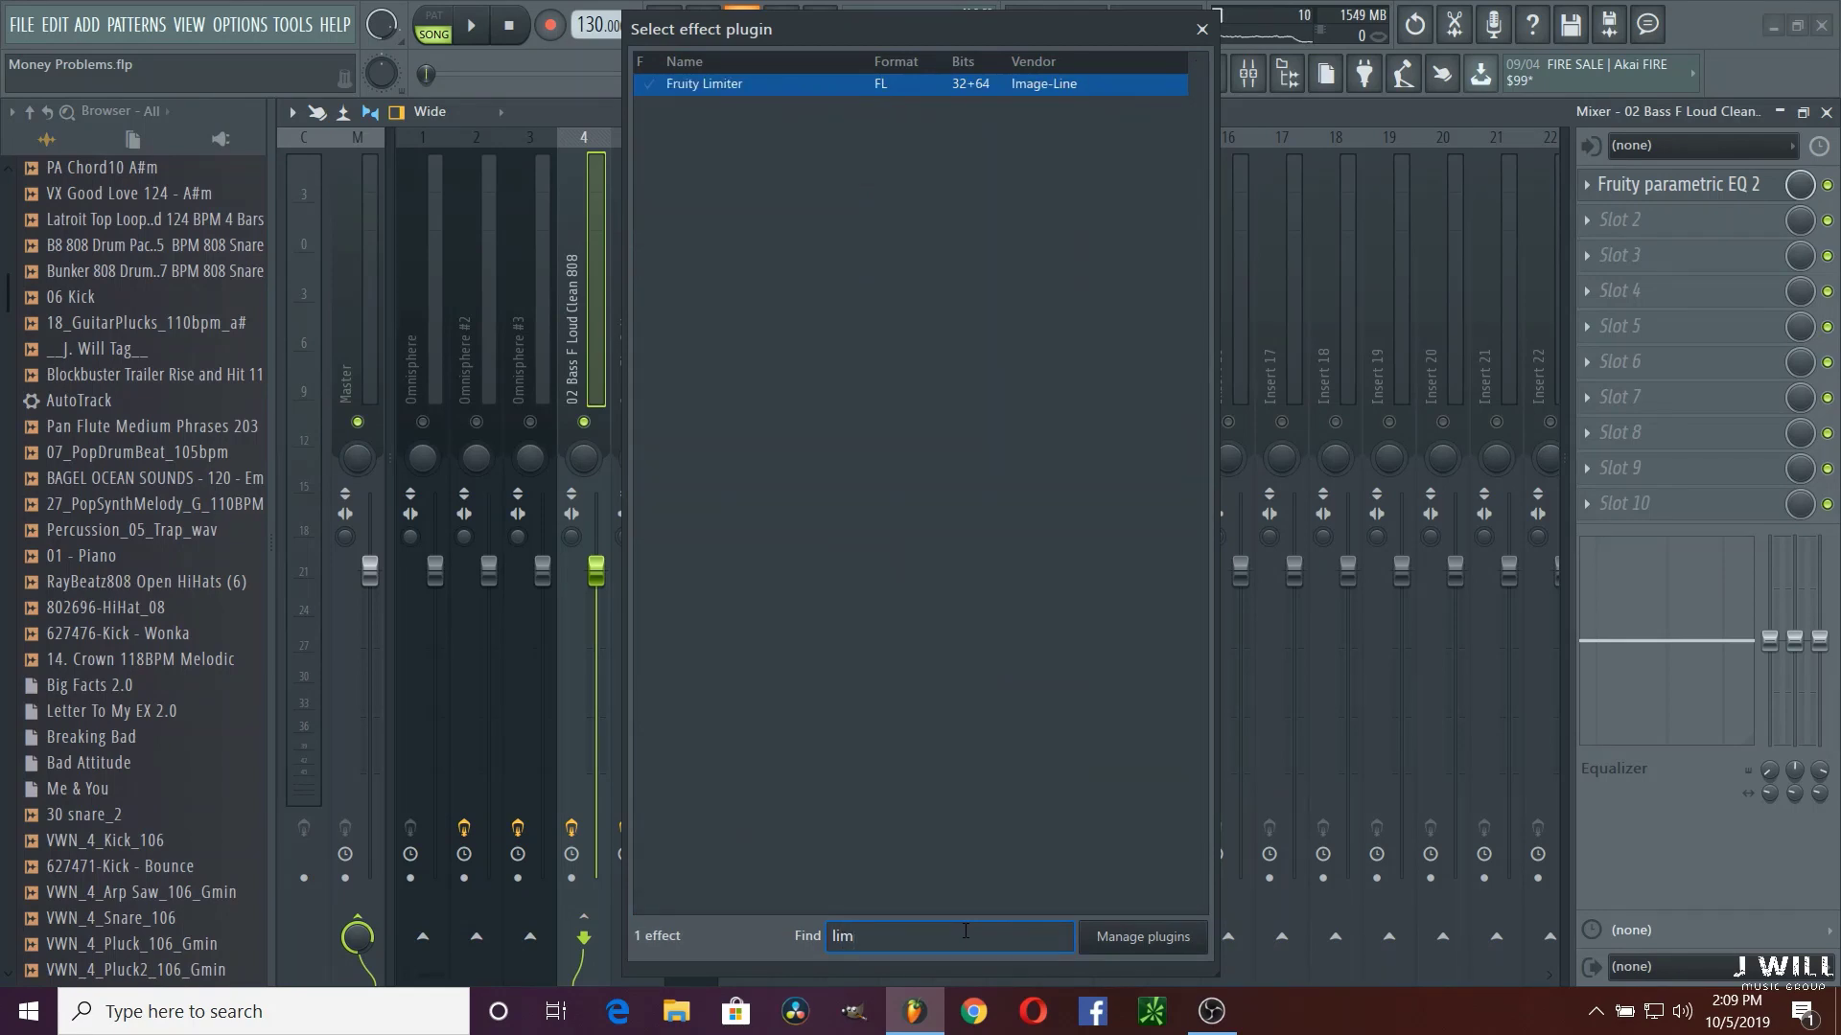
pyautogui.doubleClick(832, 93)
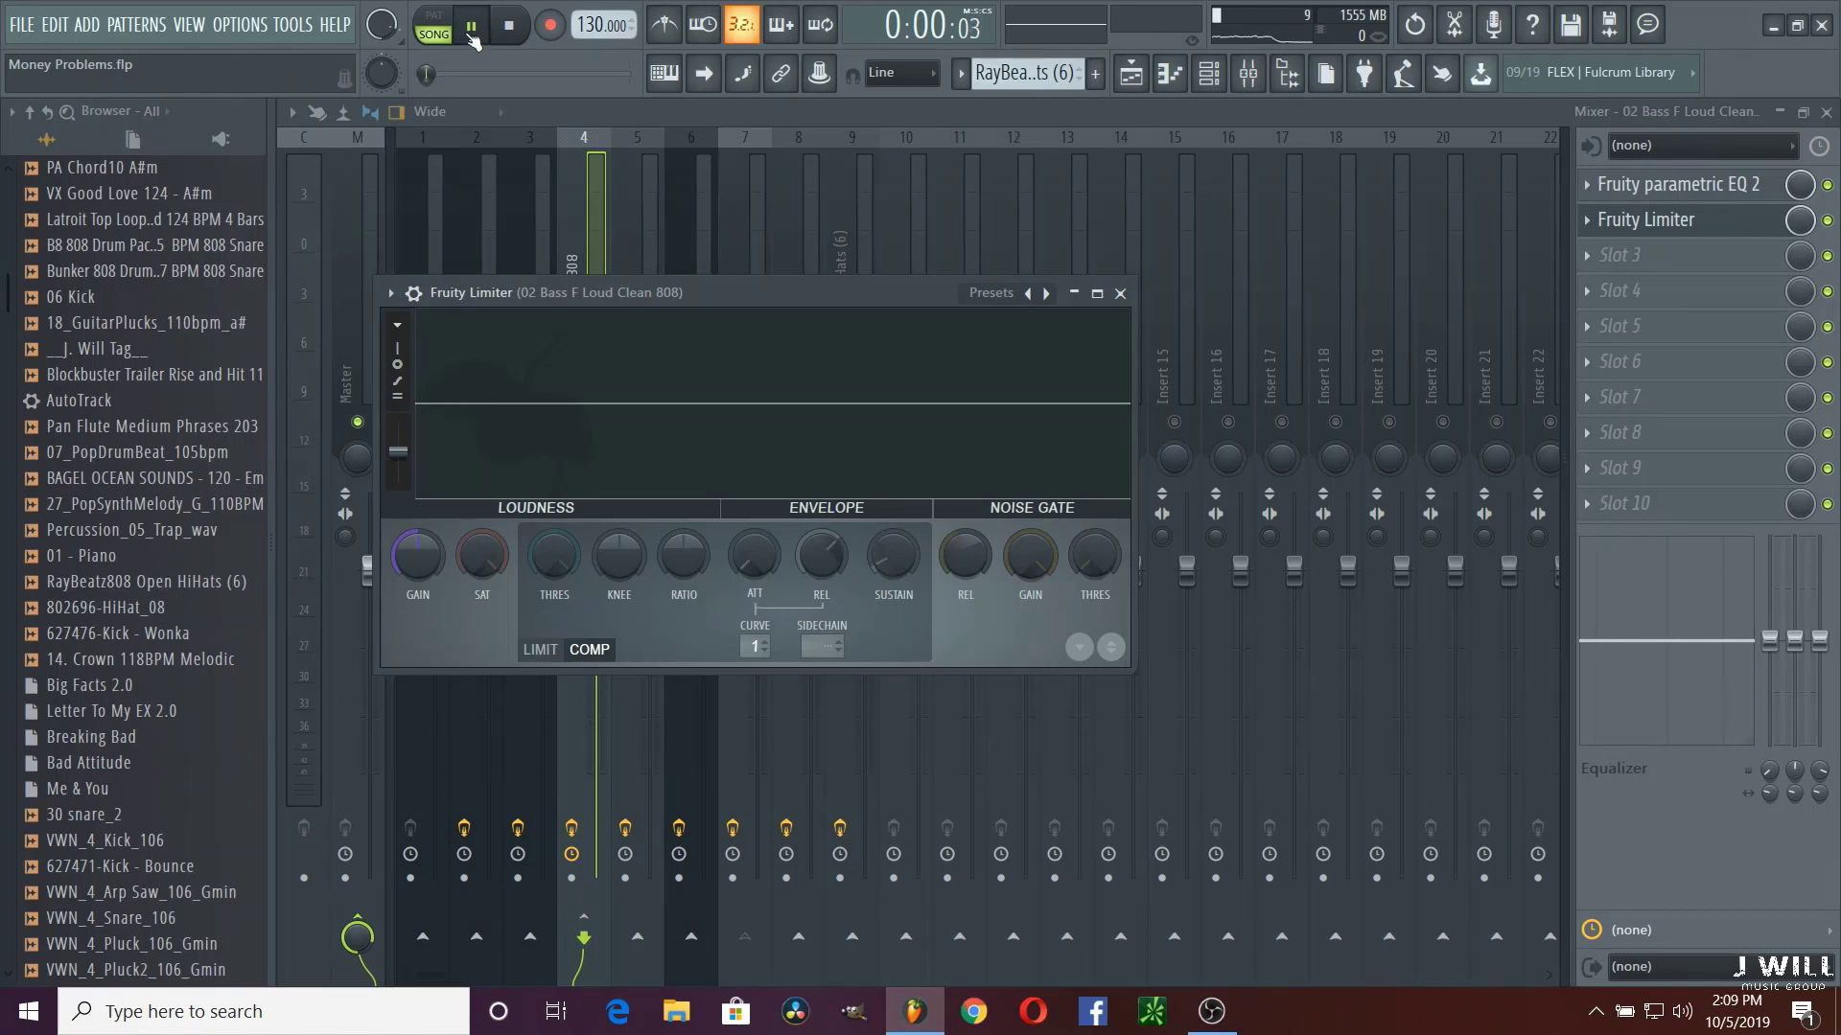
# Step: Lower the compressor threshold and raise the knee on the 808 bass's Fruity Limiter, close it, and stop playback
pyautogui.moveTo(554, 554); pyautogui.dragTo(619, 480)
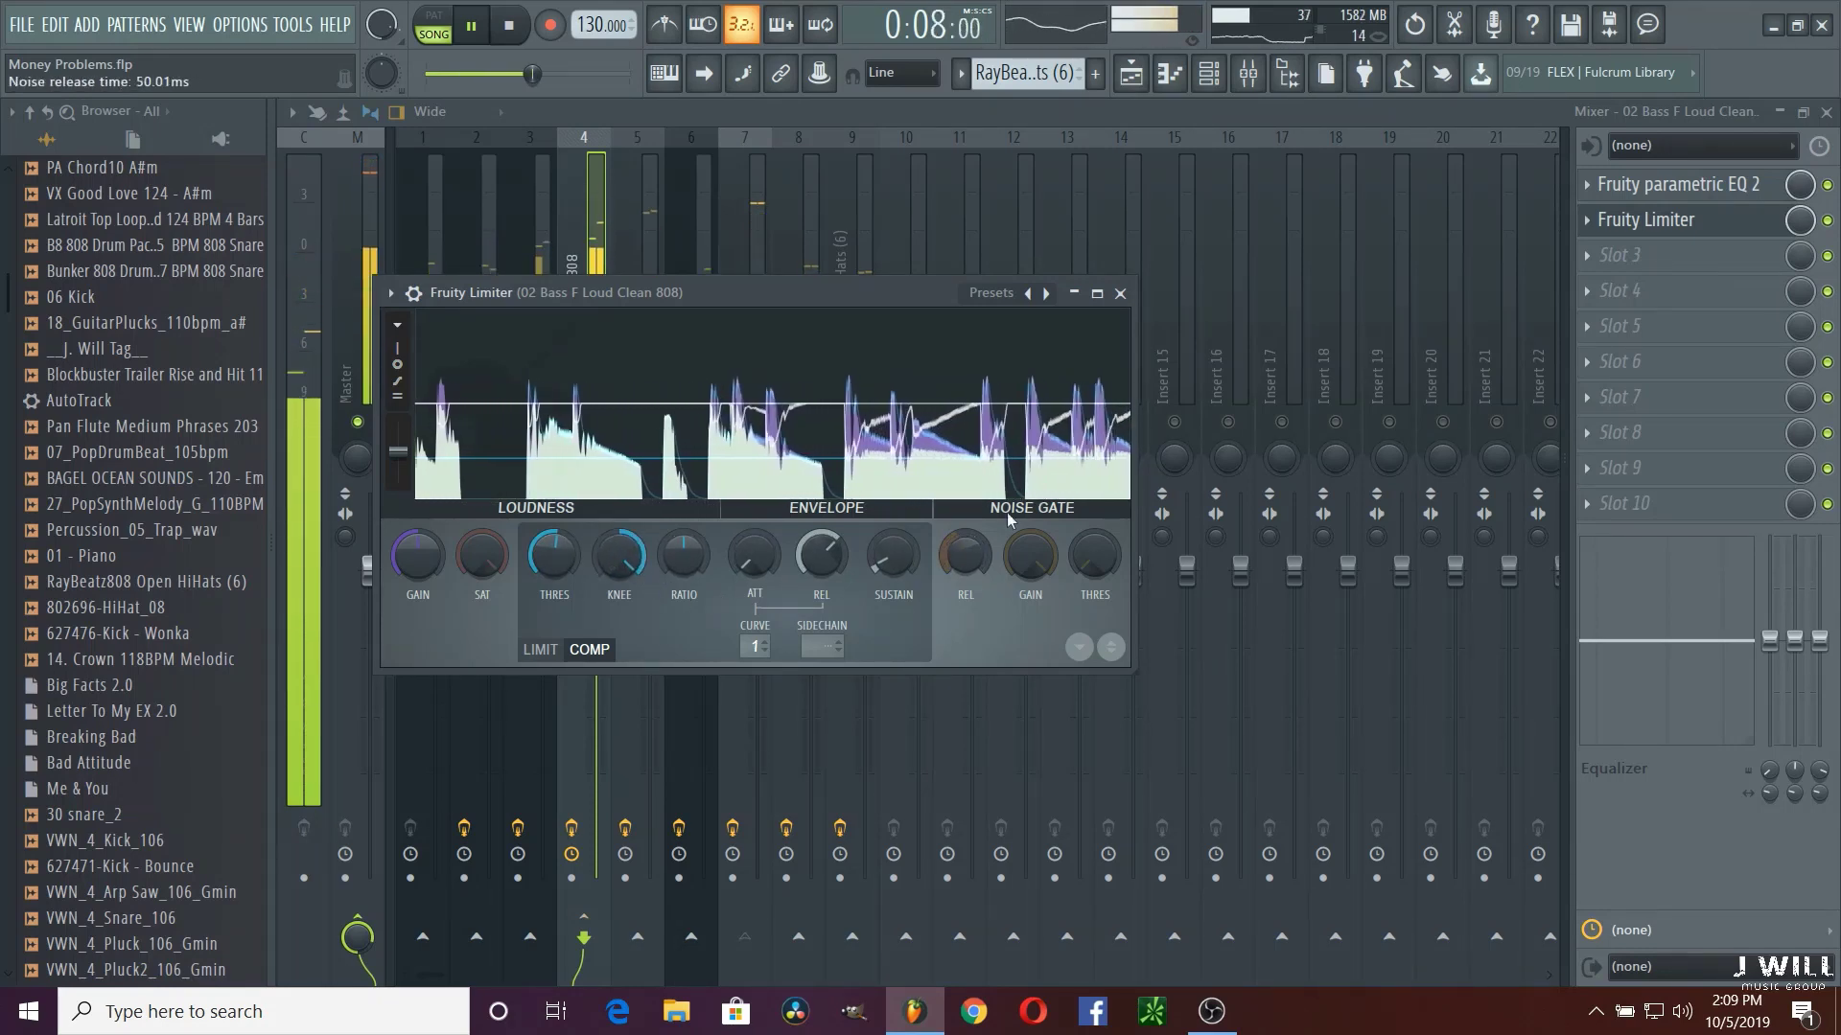
pyautogui.click(1121, 296)
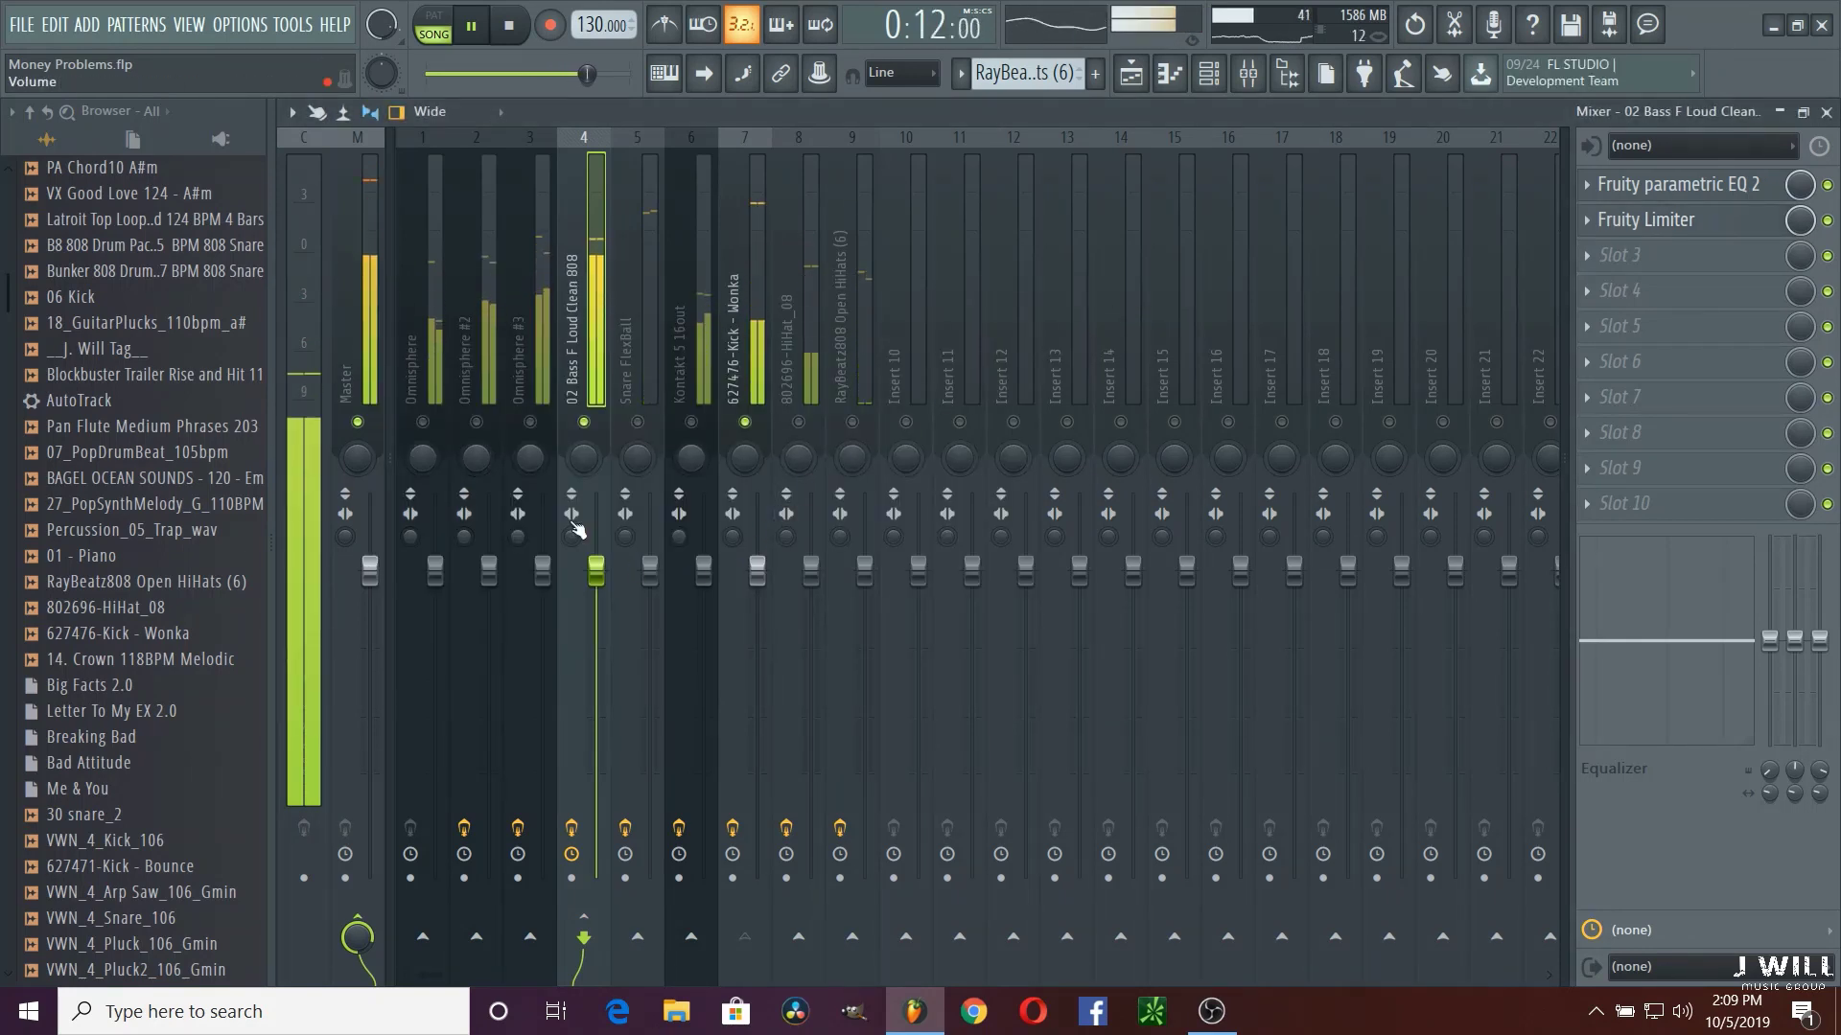
pyautogui.click(506, 29)
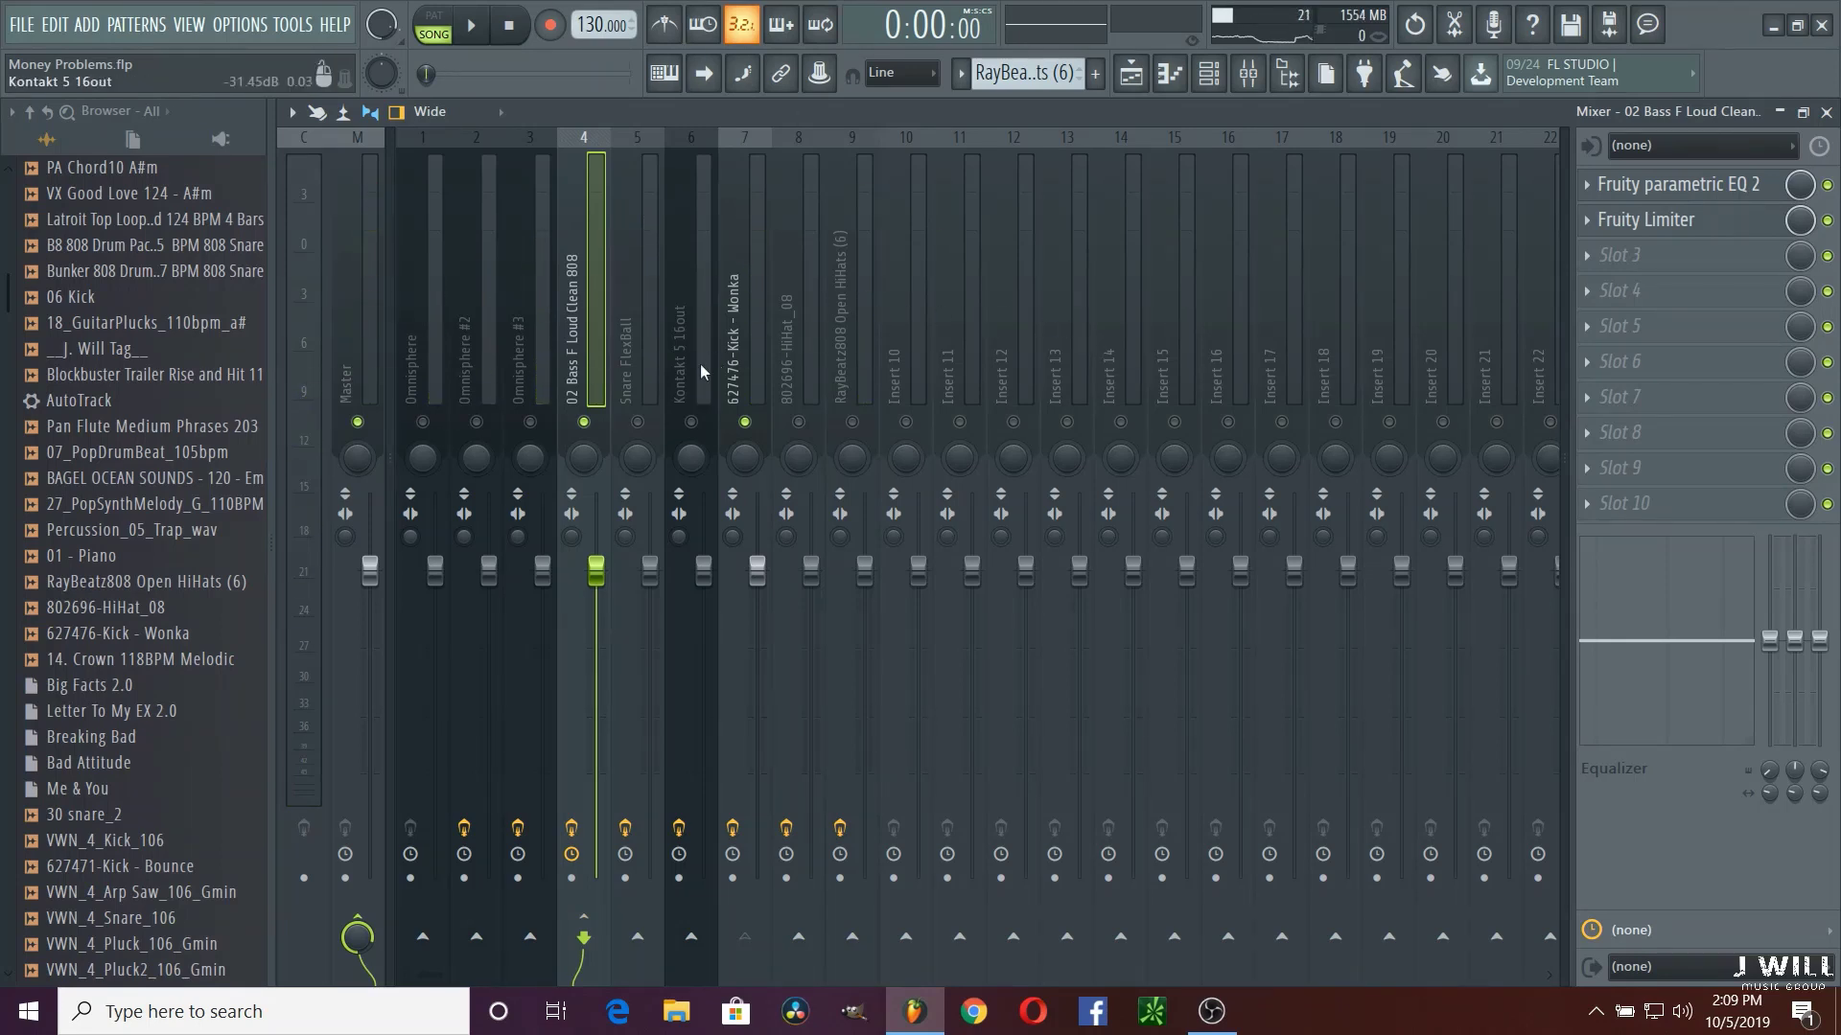
# Step: Mute the 808 bass and 627476-Kick - Wonka tracks, leaving Kontakt 5 16out muted as well
pyautogui.click(691, 423)
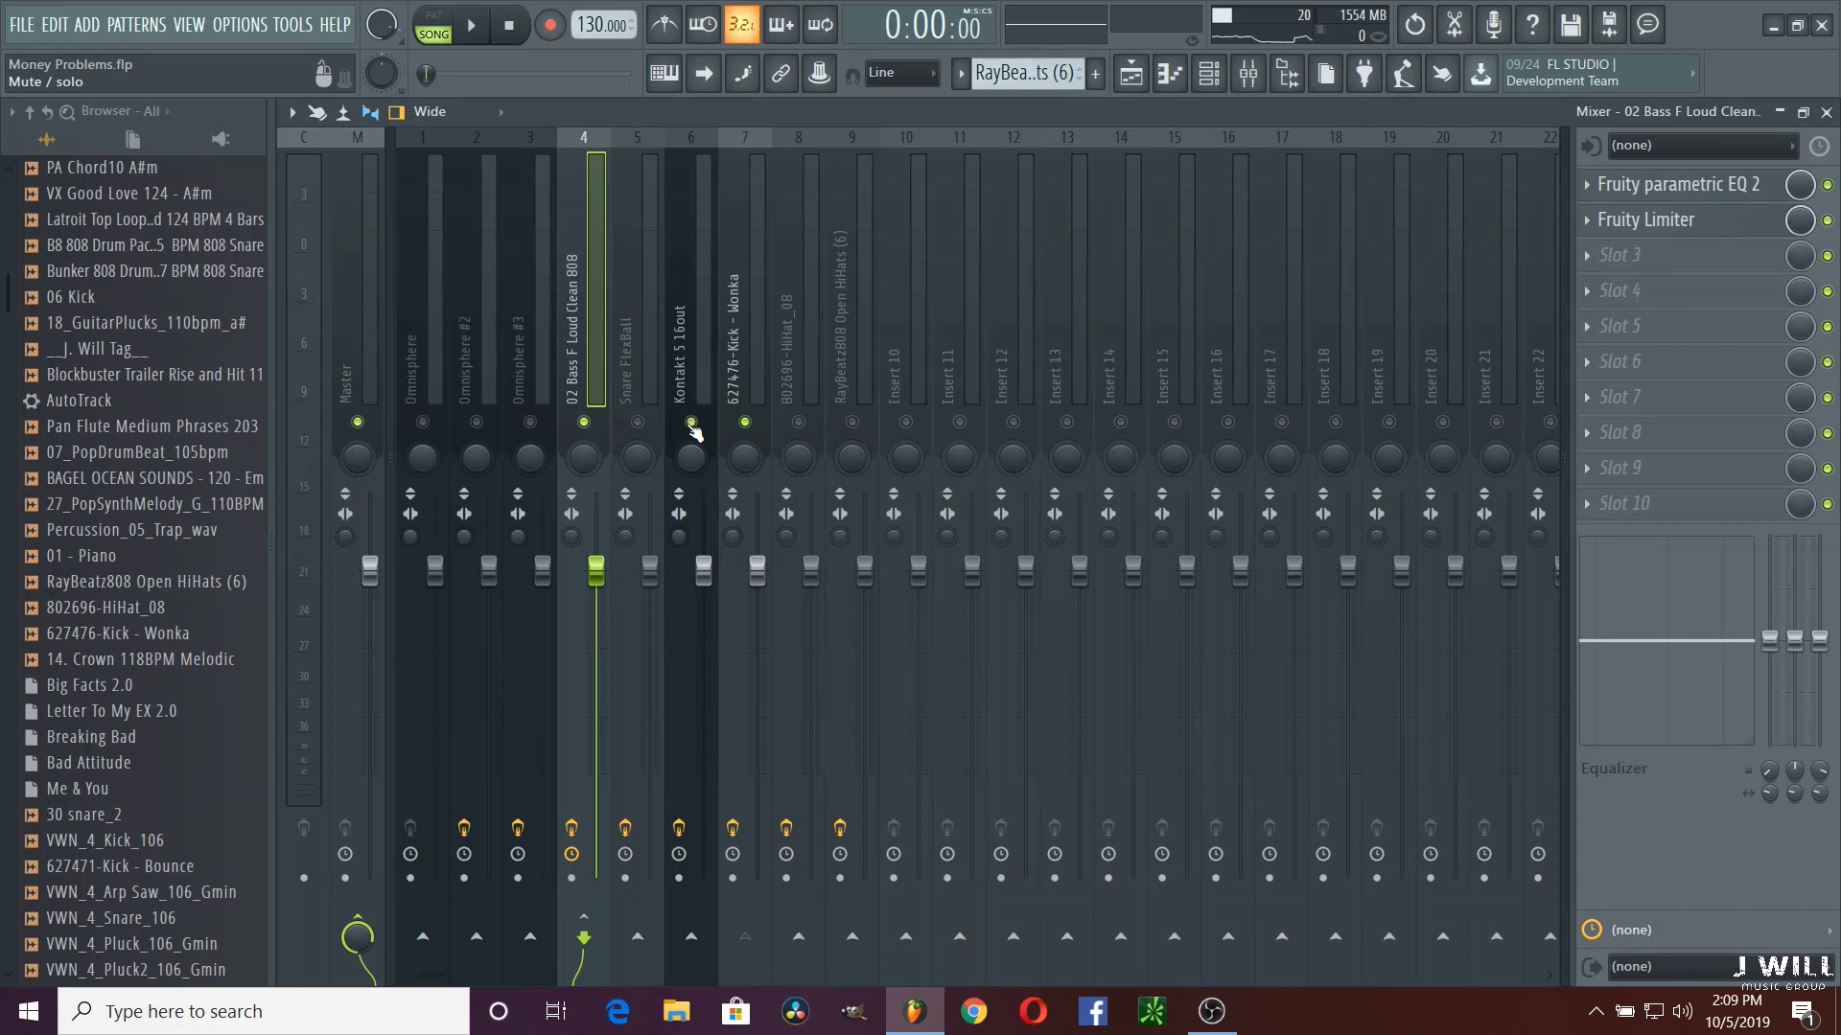
pyautogui.click(583, 423)
pyautogui.click(745, 423)
pyautogui.click(691, 423)
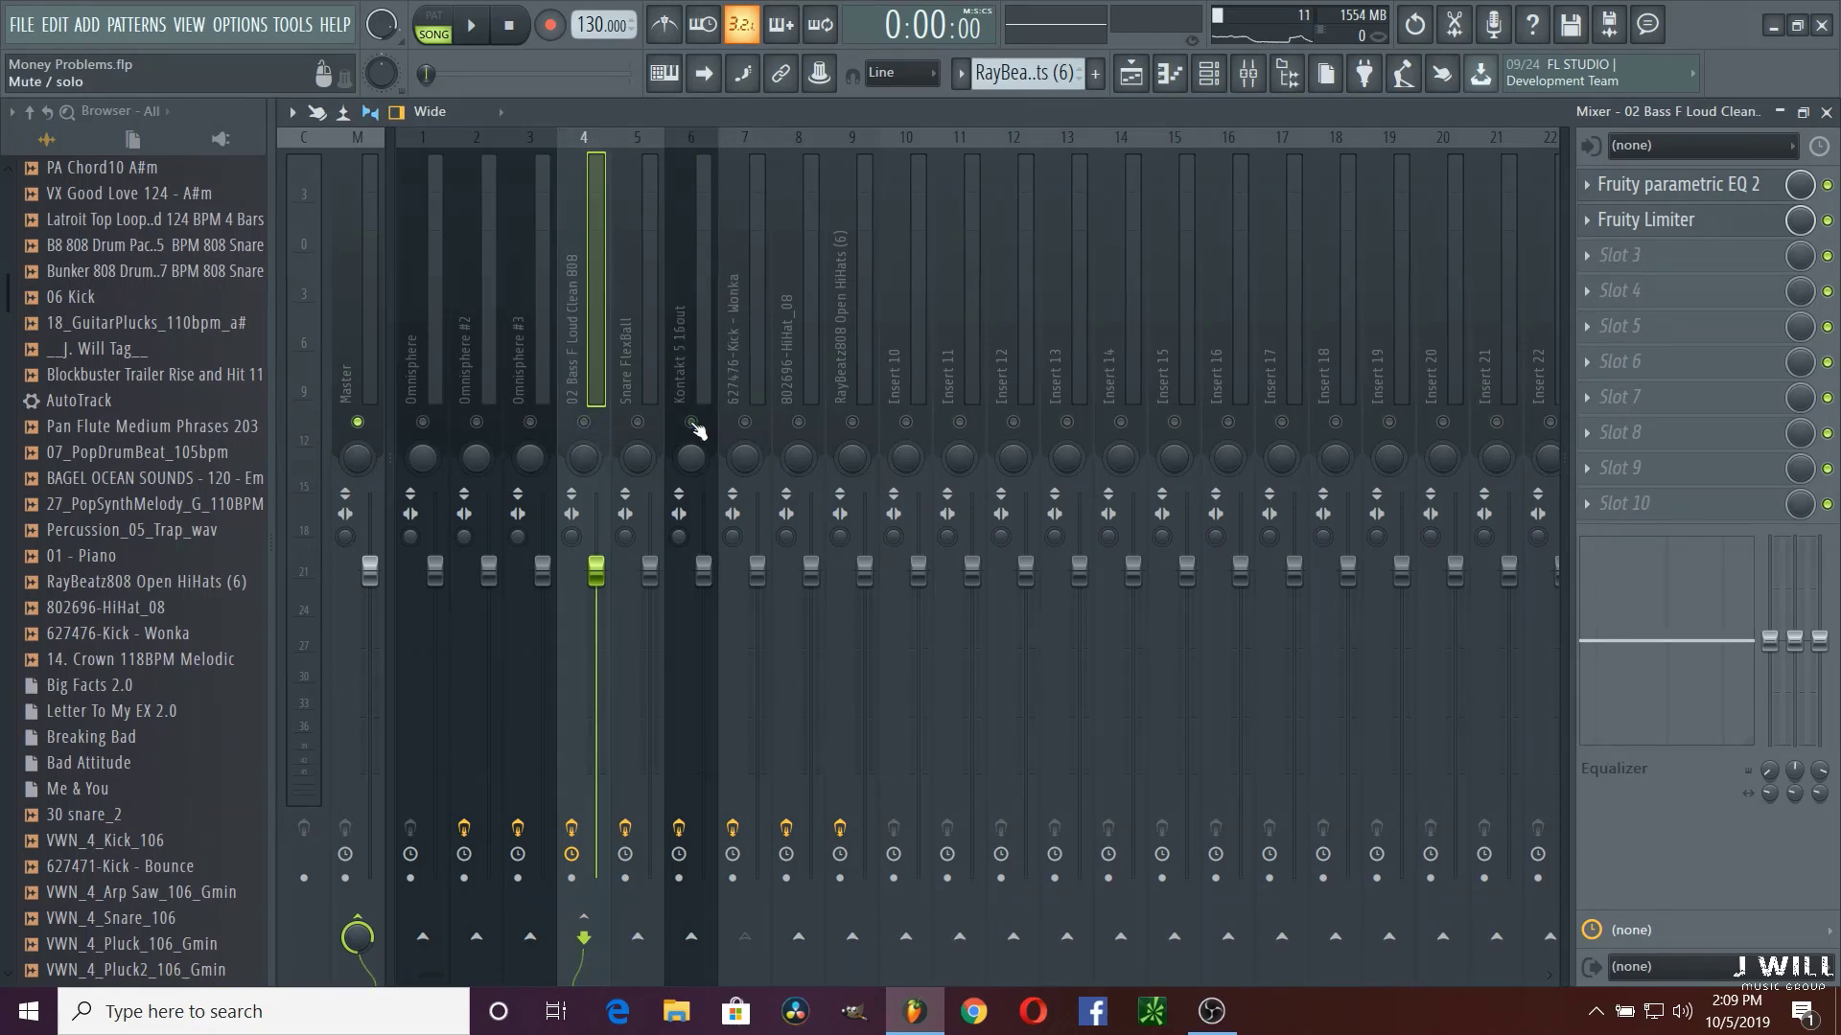
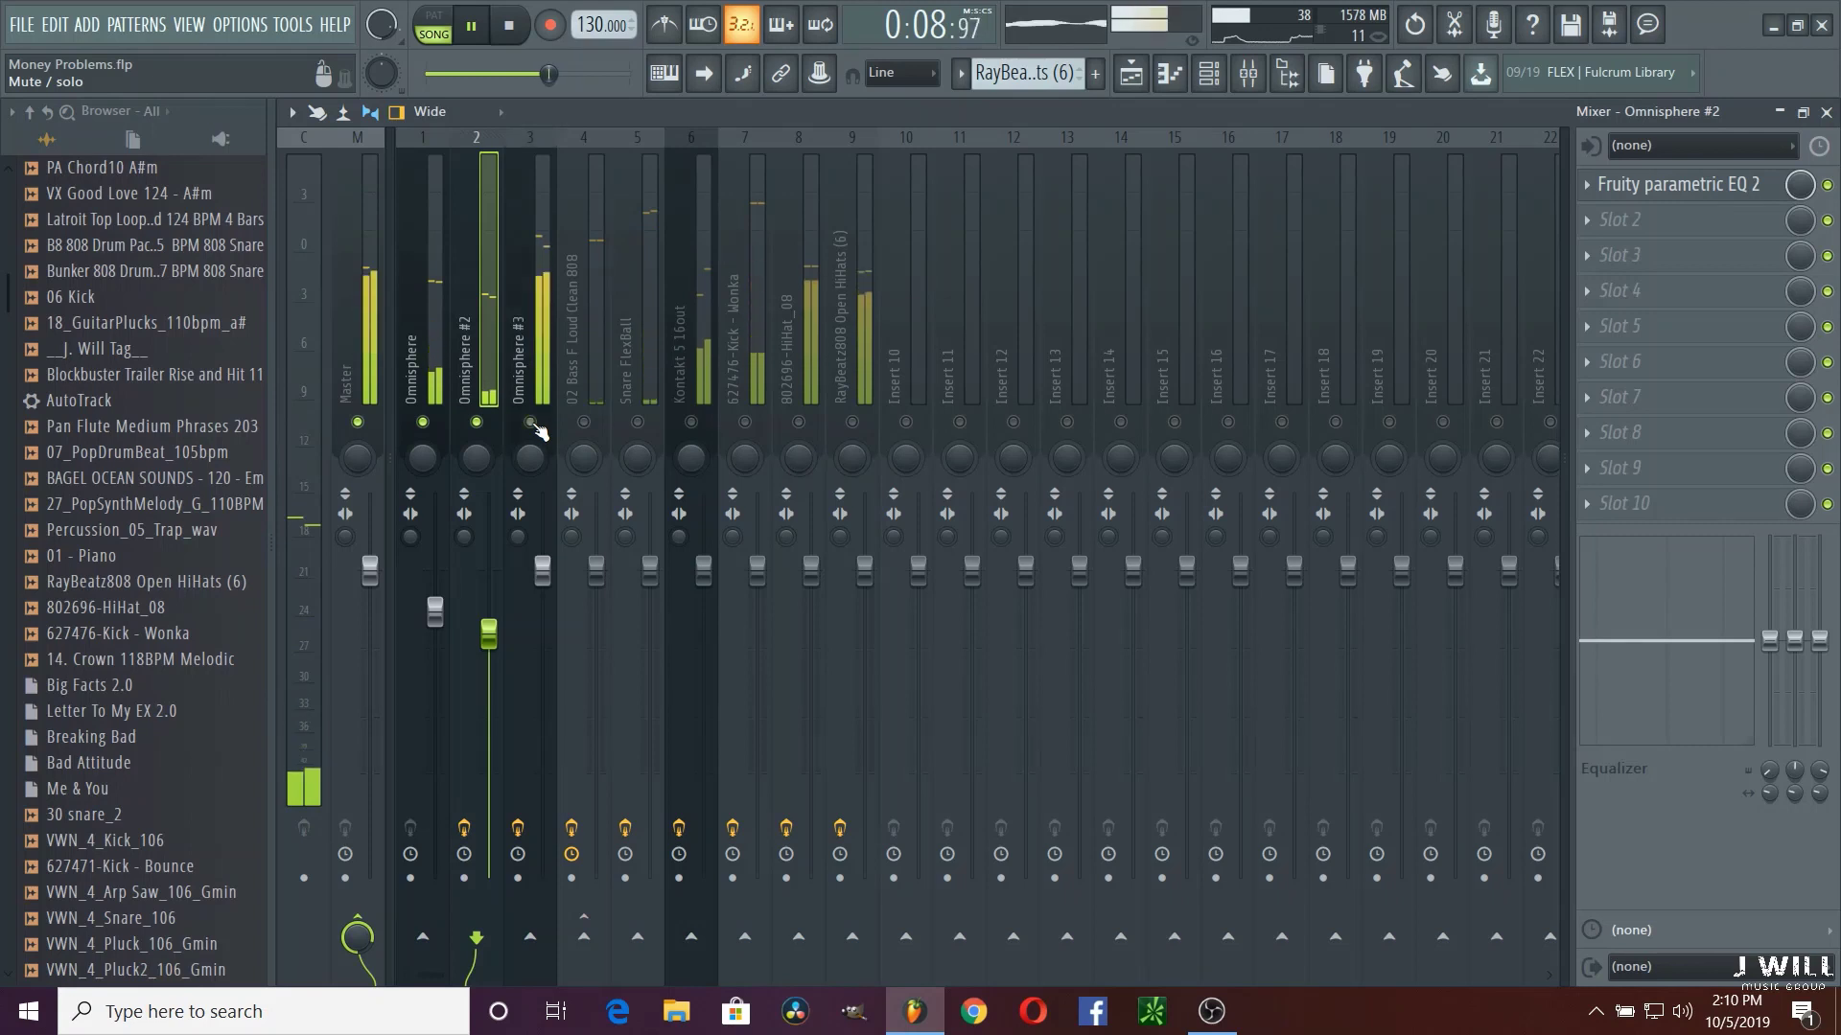
# Step: Lower the Omnisphere #3 track's volume to slightly below 86% during playback
pyautogui.moveTo(543, 573); pyautogui.dragTo(542, 594)
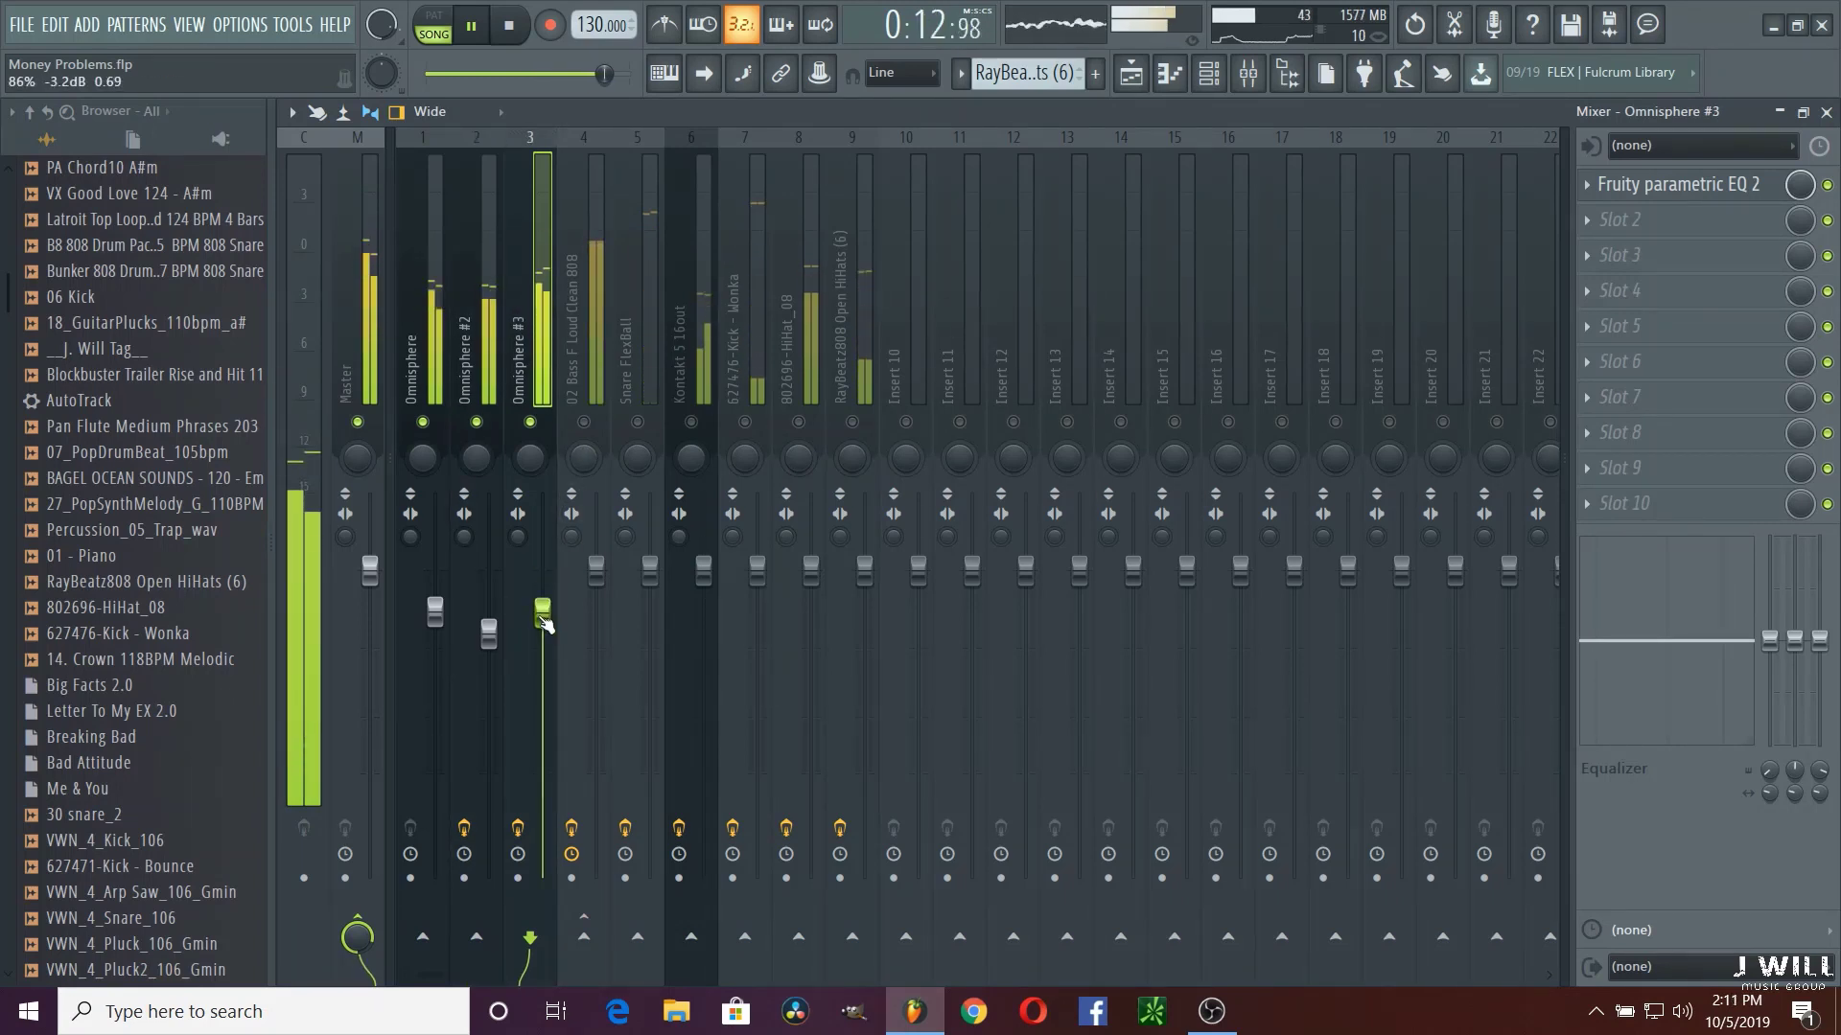
pyautogui.moveTo(545, 623); pyautogui.dragTo(544, 631)
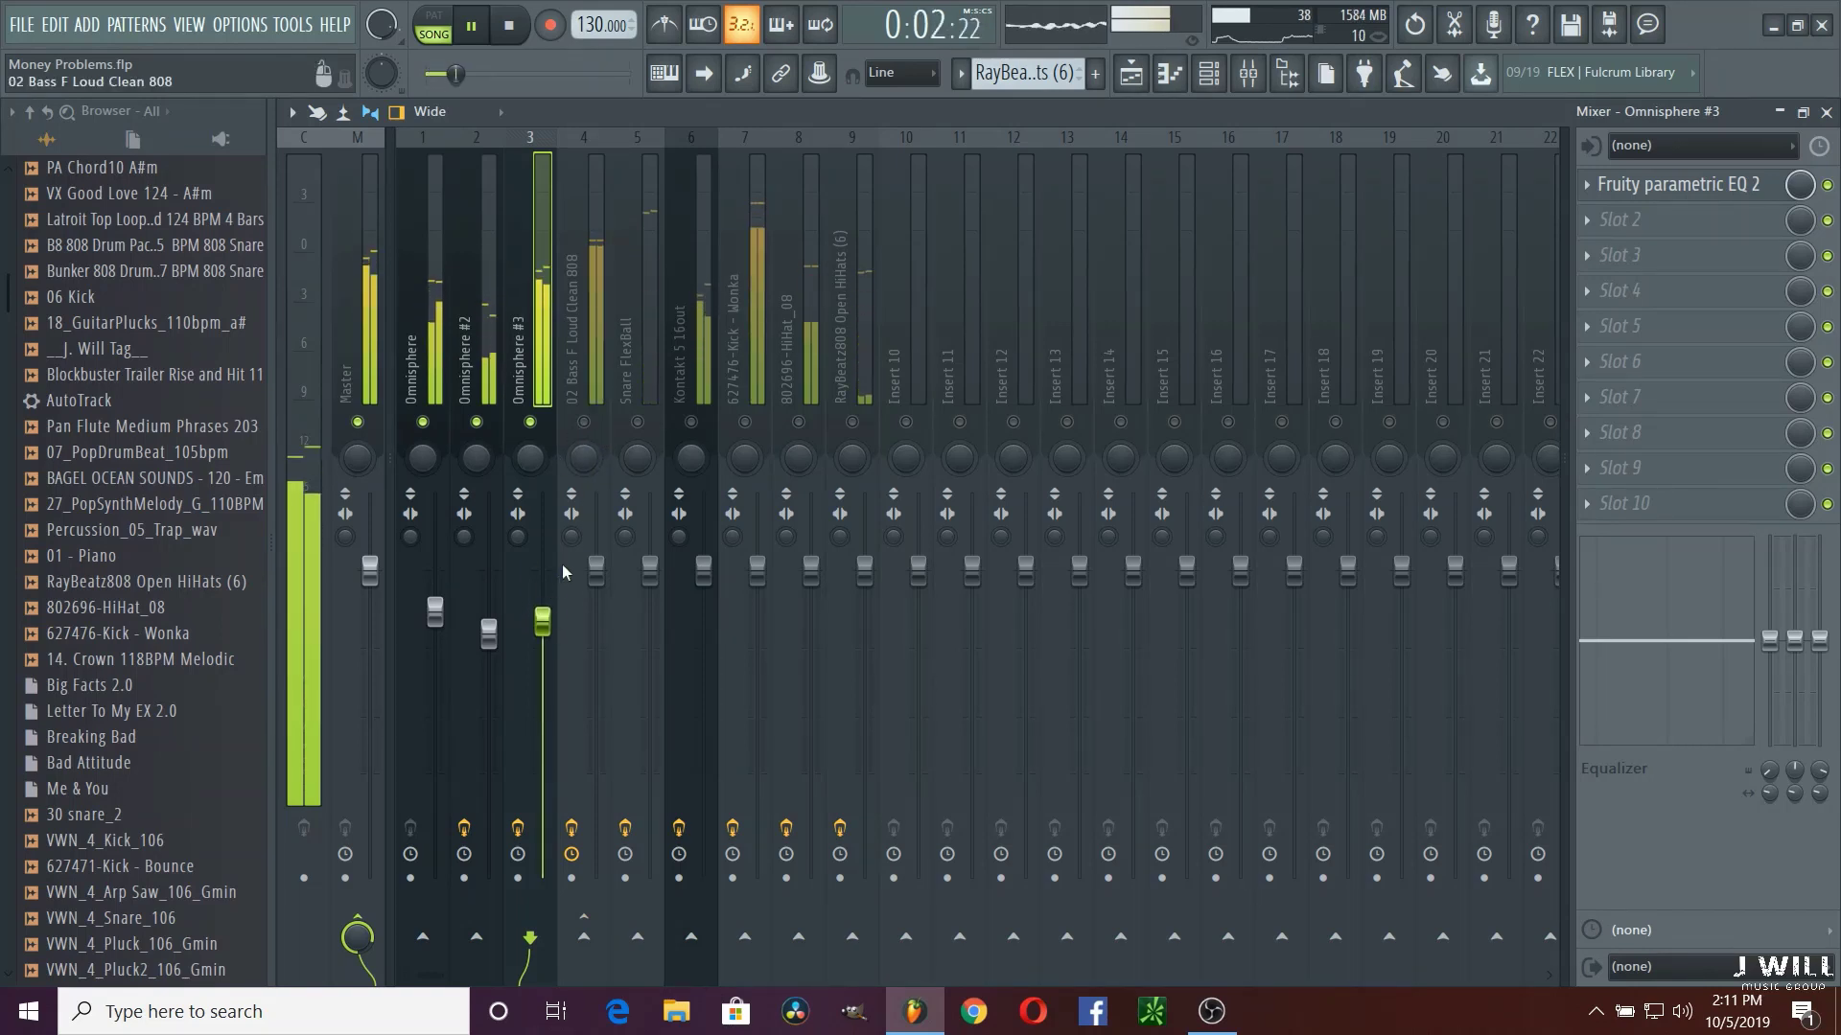
# Step: Bring the 808 bass and Snare FlexBall tracks into the mix, nudging the bass volume up slightly and lowering the snare's
pyautogui.click(584, 422)
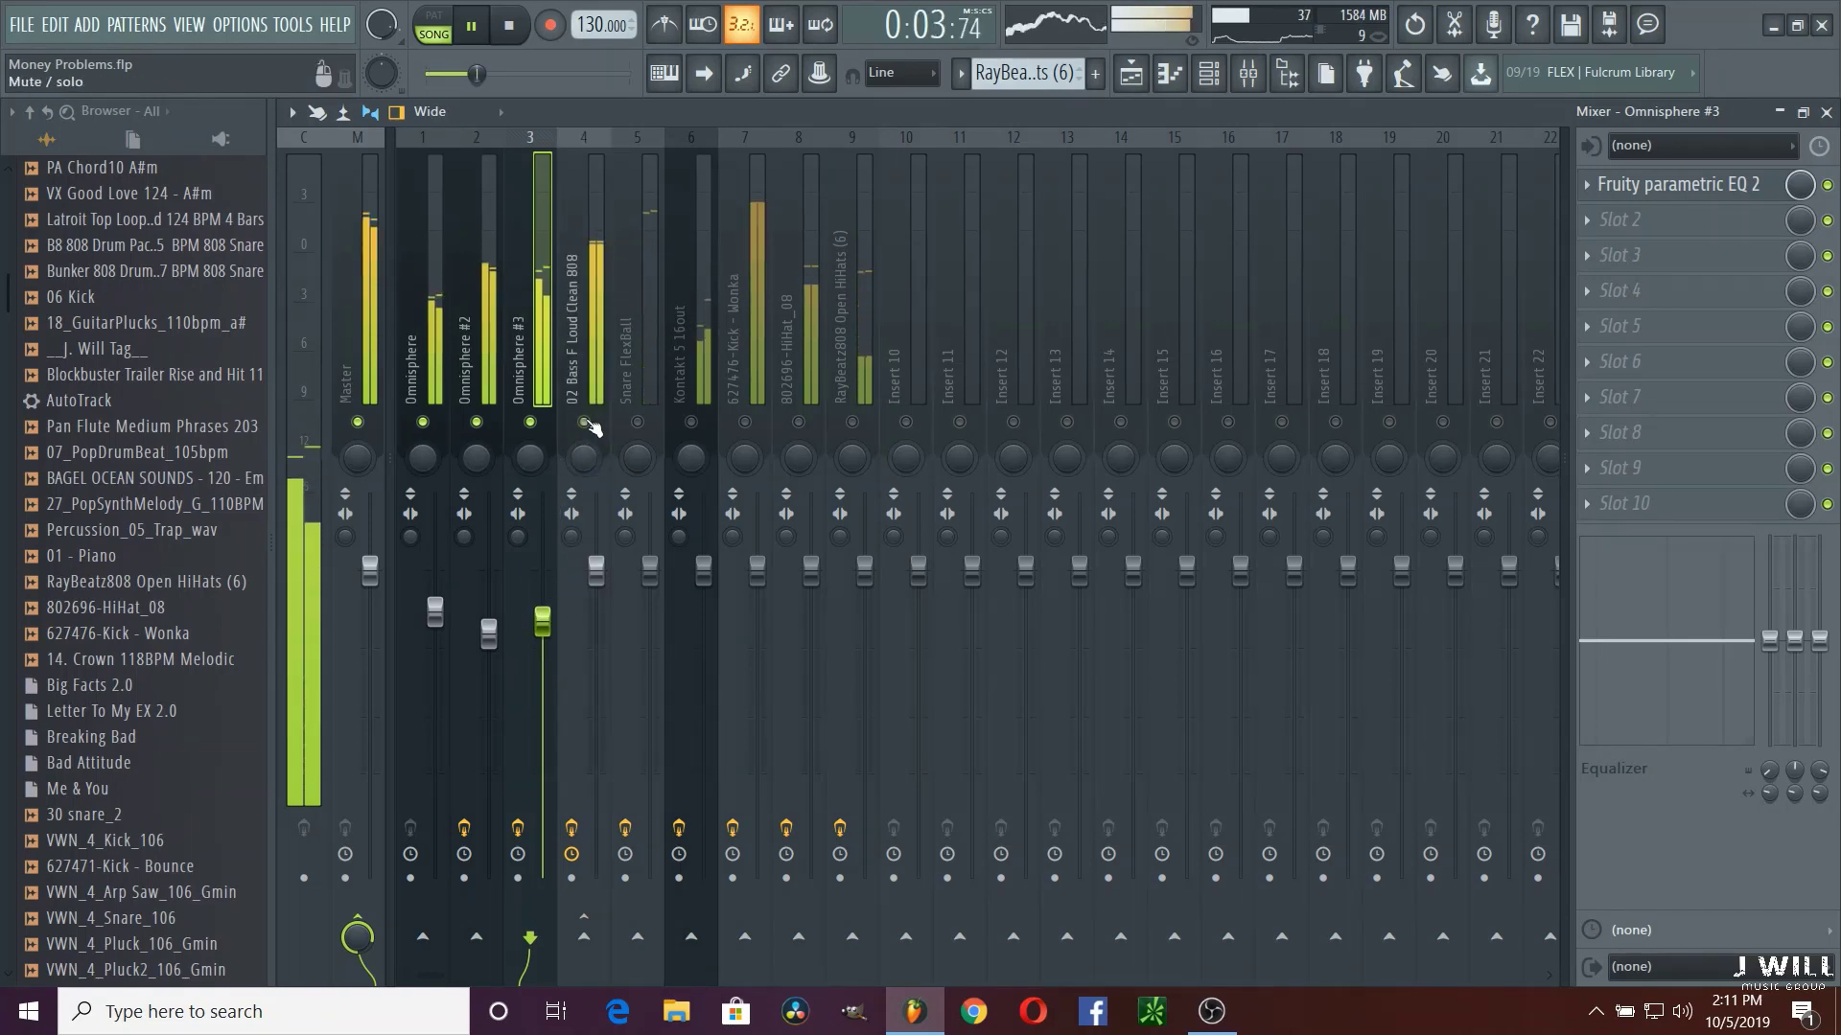
pyautogui.click(595, 568)
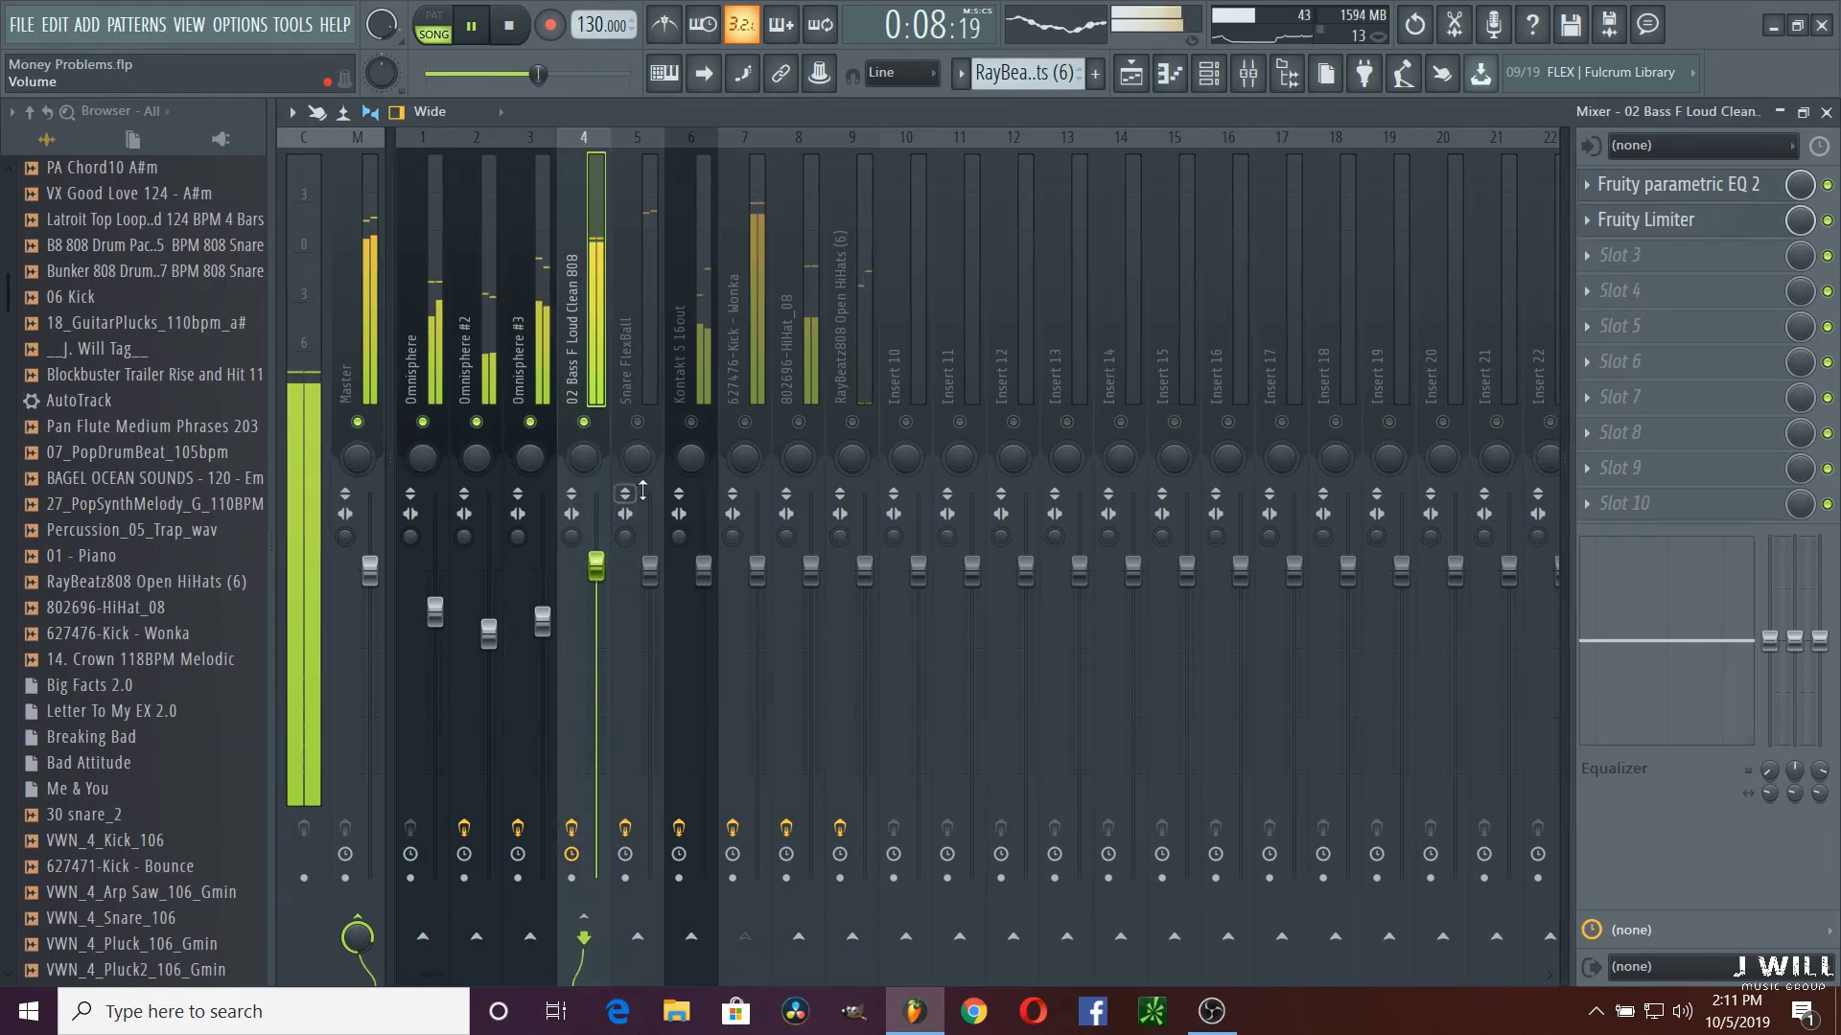
pyautogui.moveTo(649, 568); pyautogui.dragTo(649, 604)
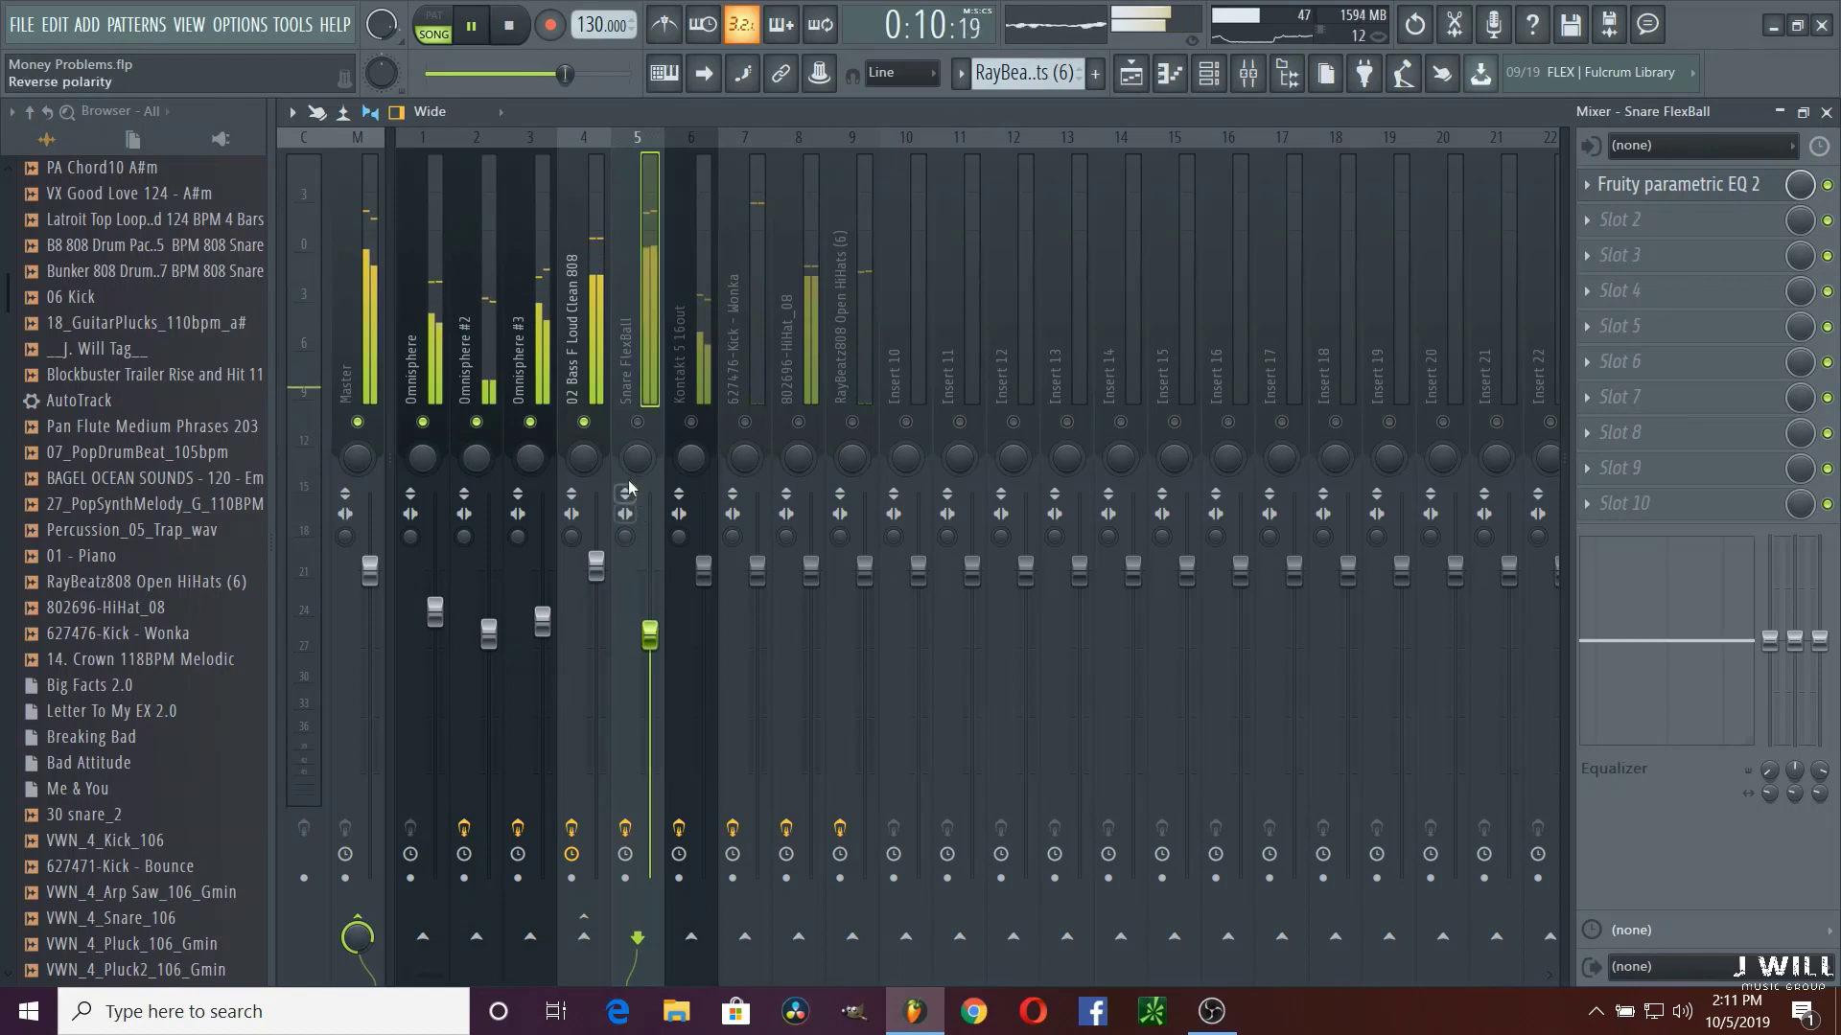
pyautogui.click(637, 422)
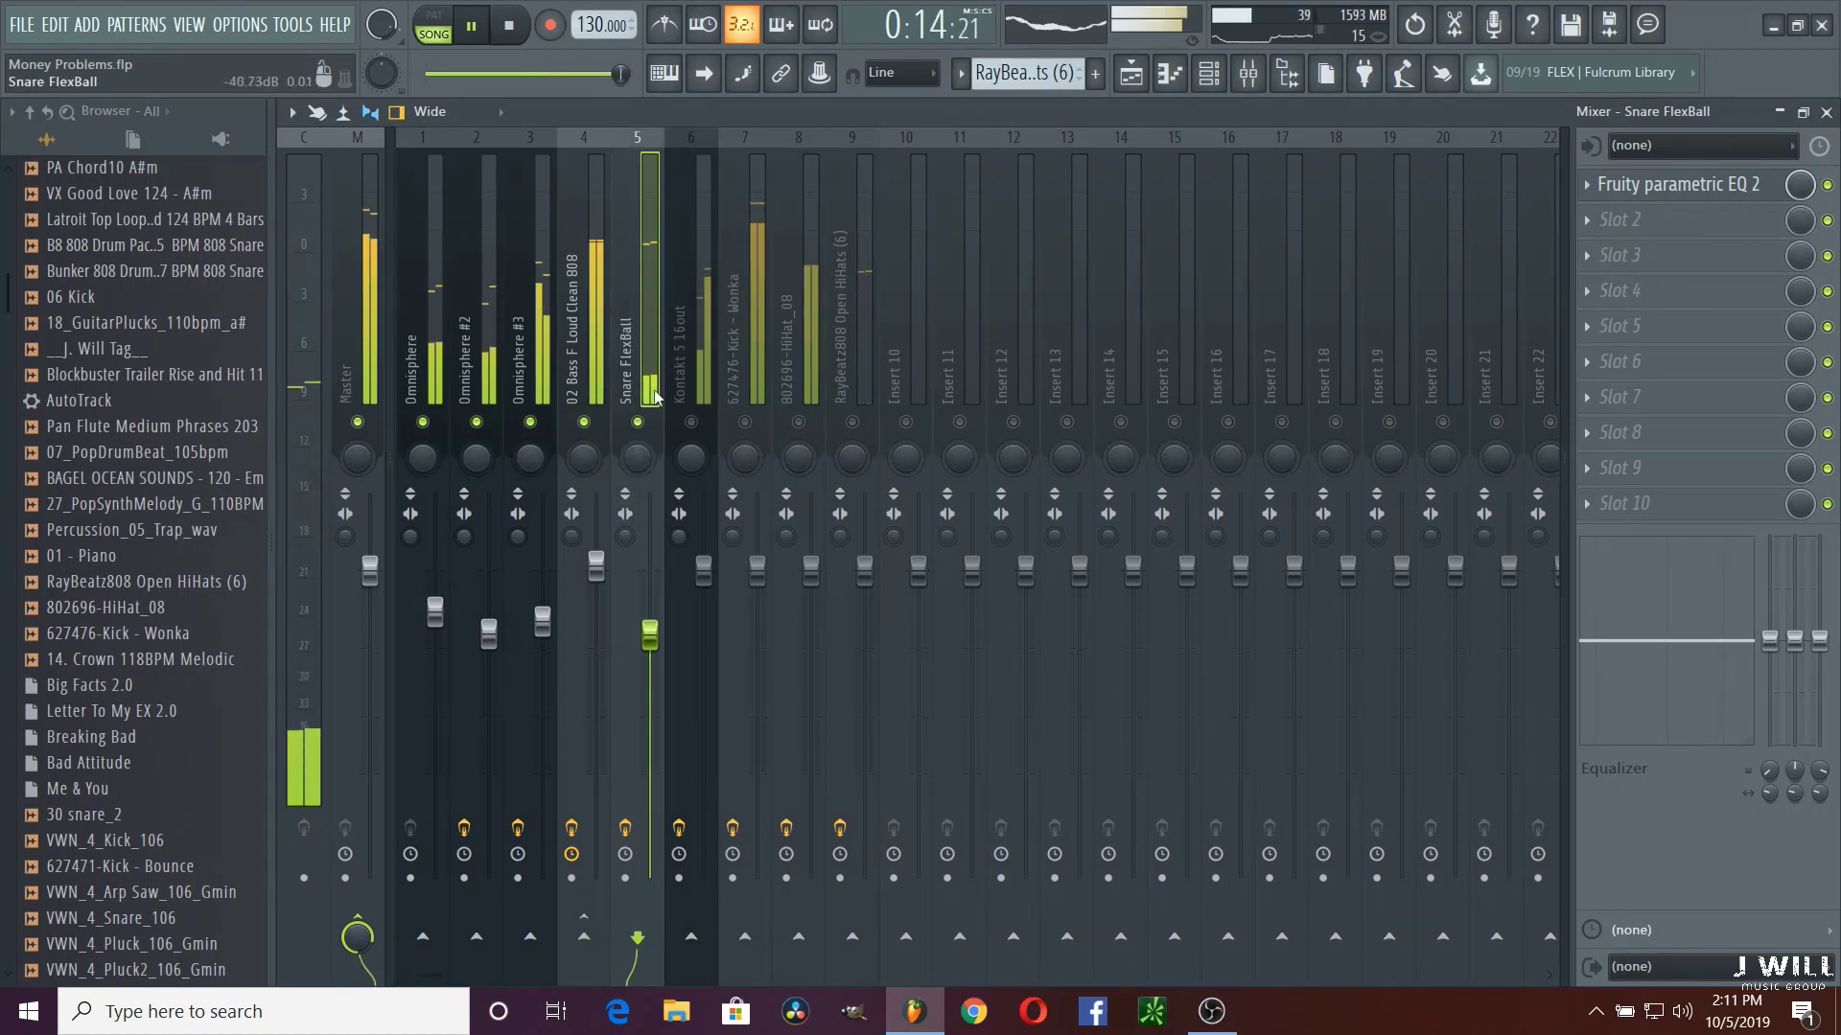
# Step: Unmute the Kontakt 5 16out track, mute Omnisphere #3, and lower Kontakt's volume to 76% (-5.7 dB)
pyautogui.click(691, 423)
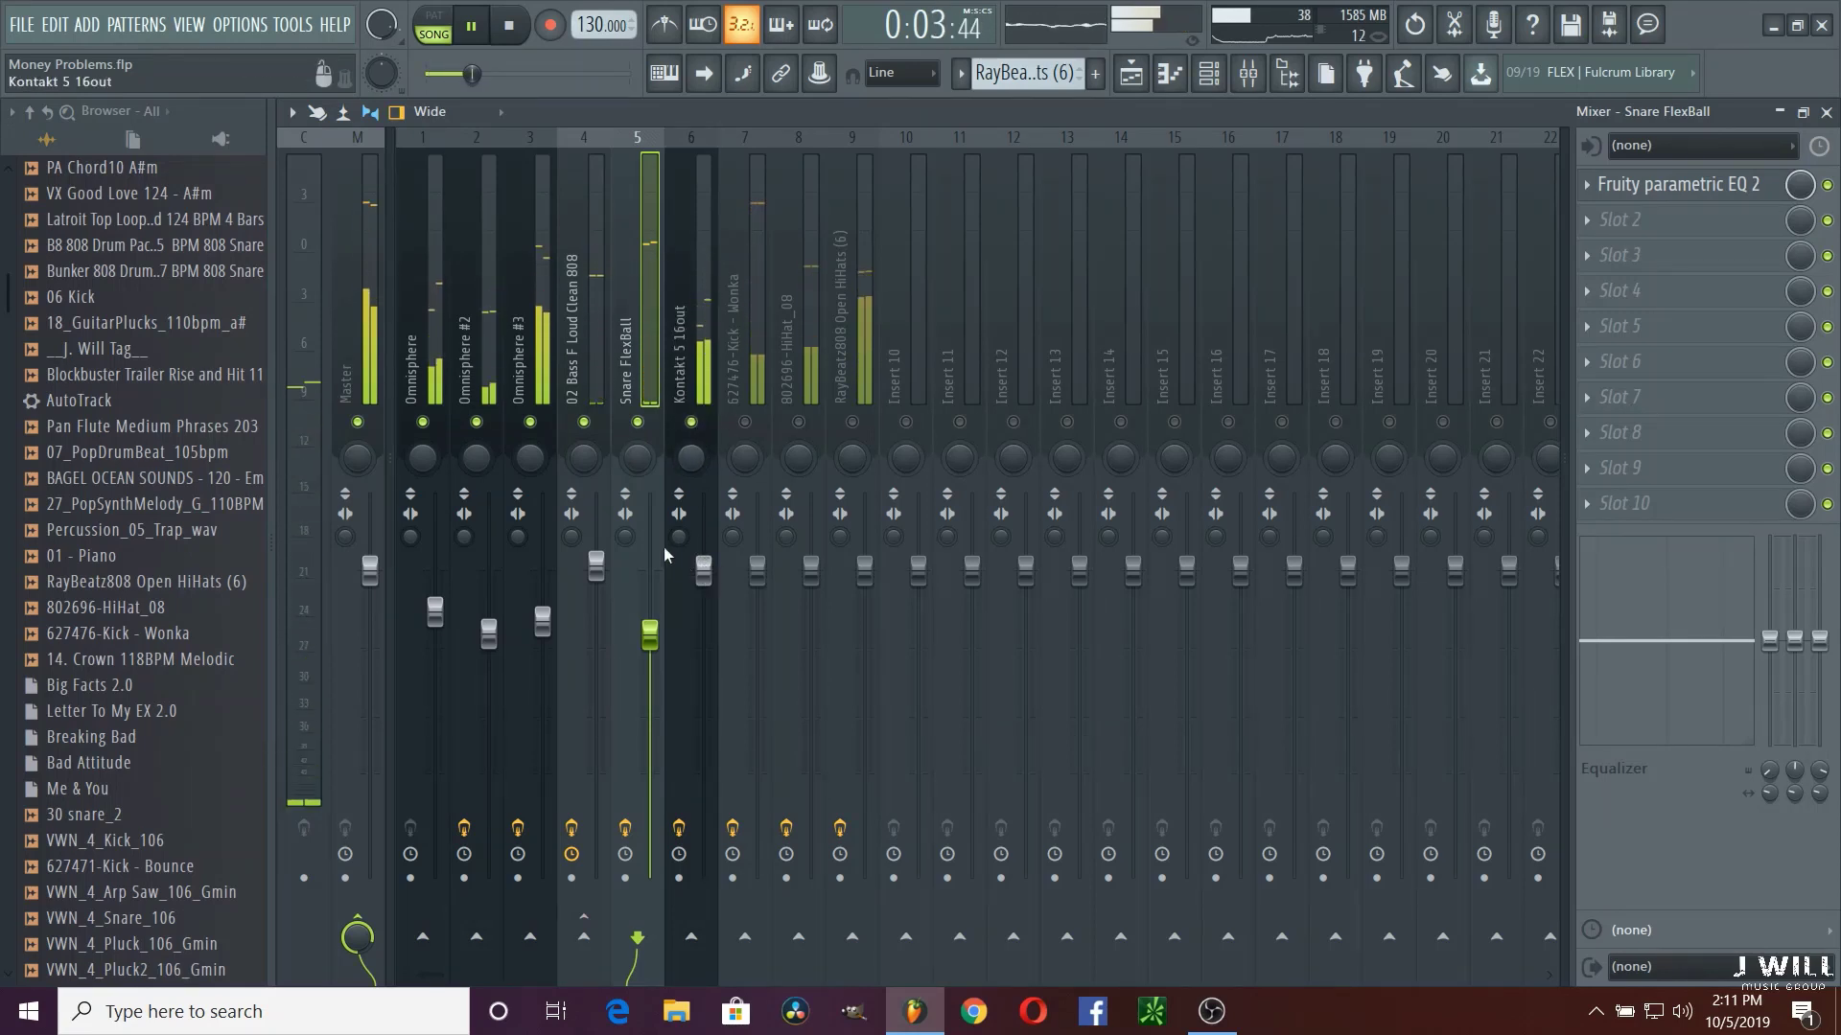
pyautogui.click(531, 423)
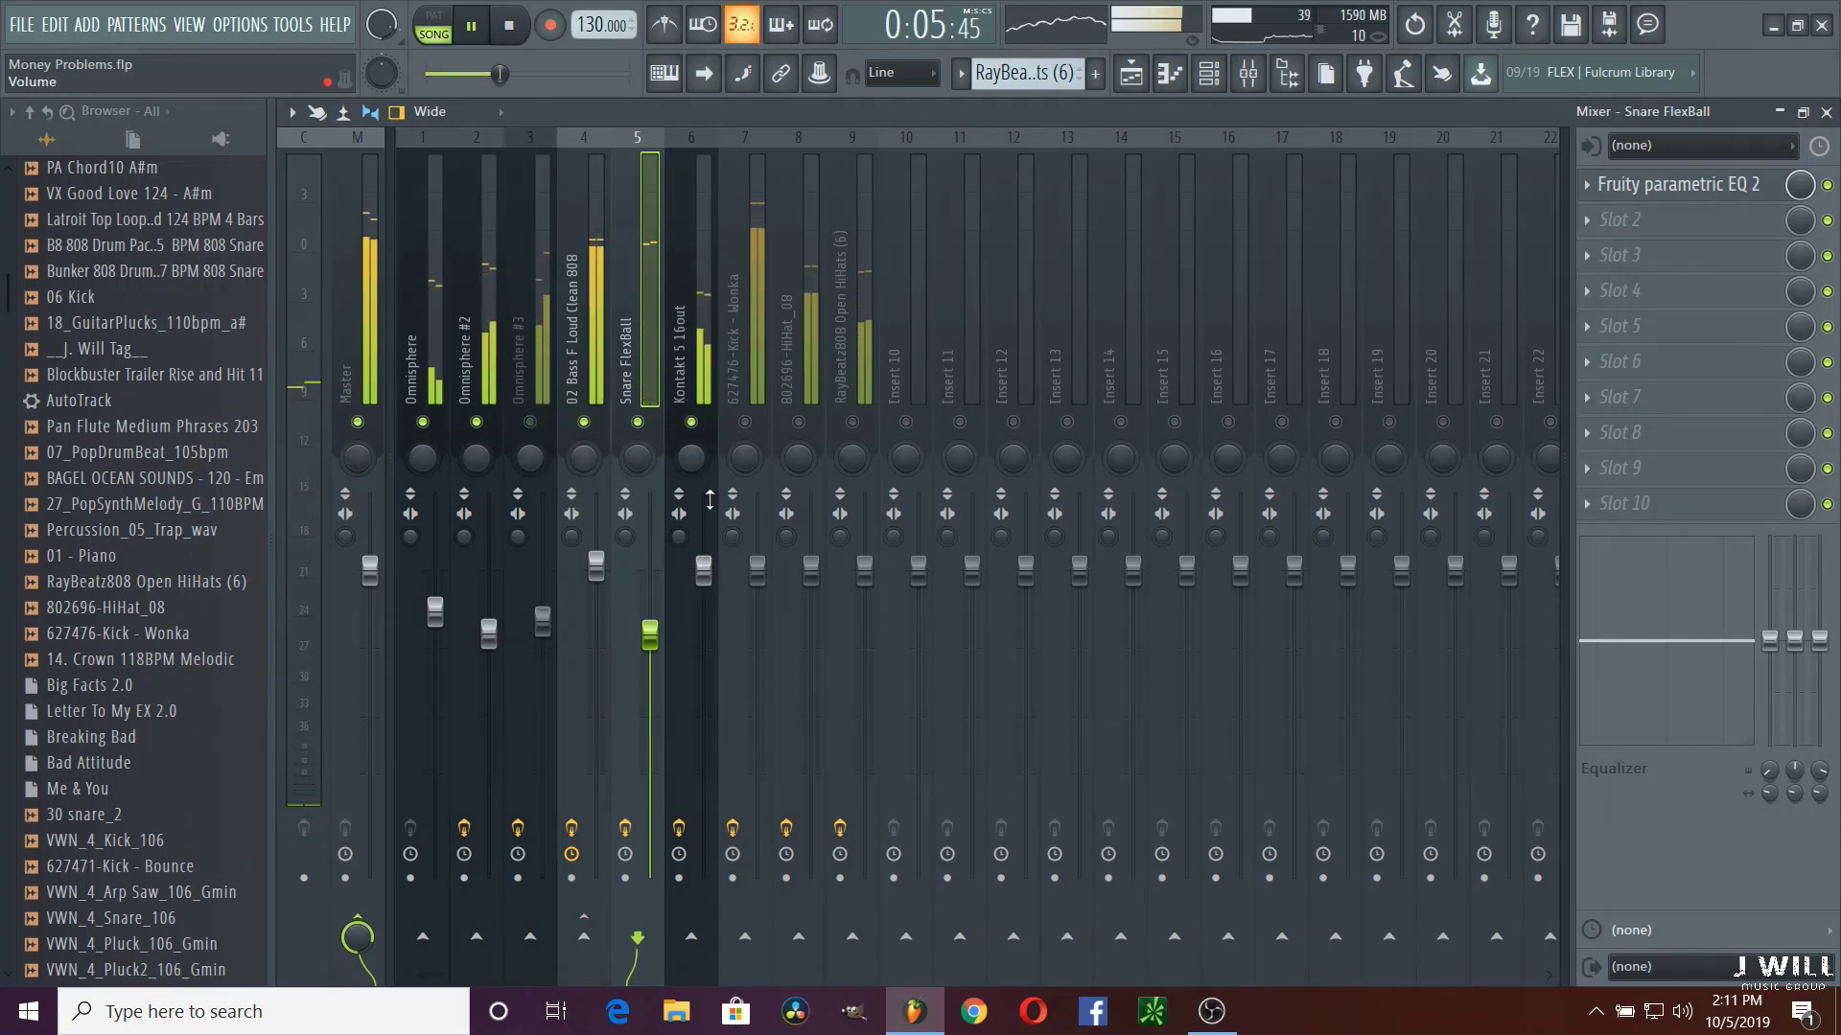
pyautogui.moveTo(712, 580); pyautogui.dragTo(702, 635)
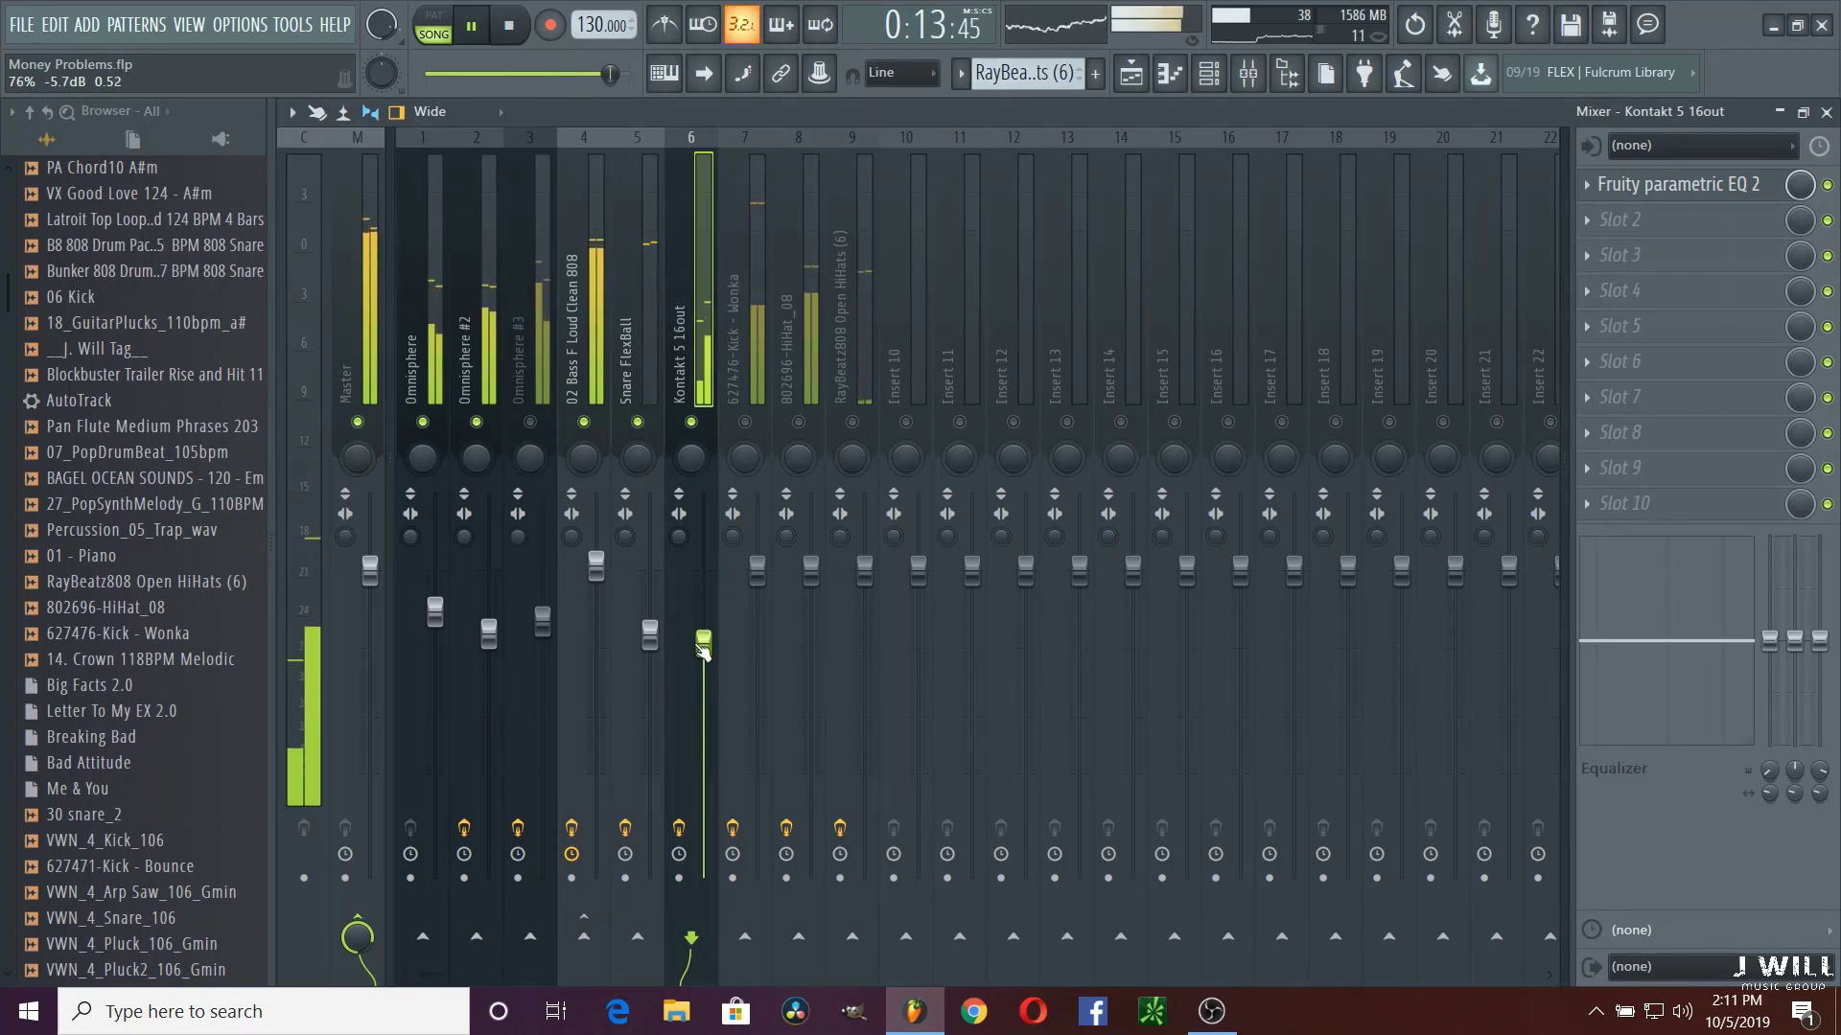
pyautogui.moveTo(703, 636); pyautogui.dragTo(702, 642)
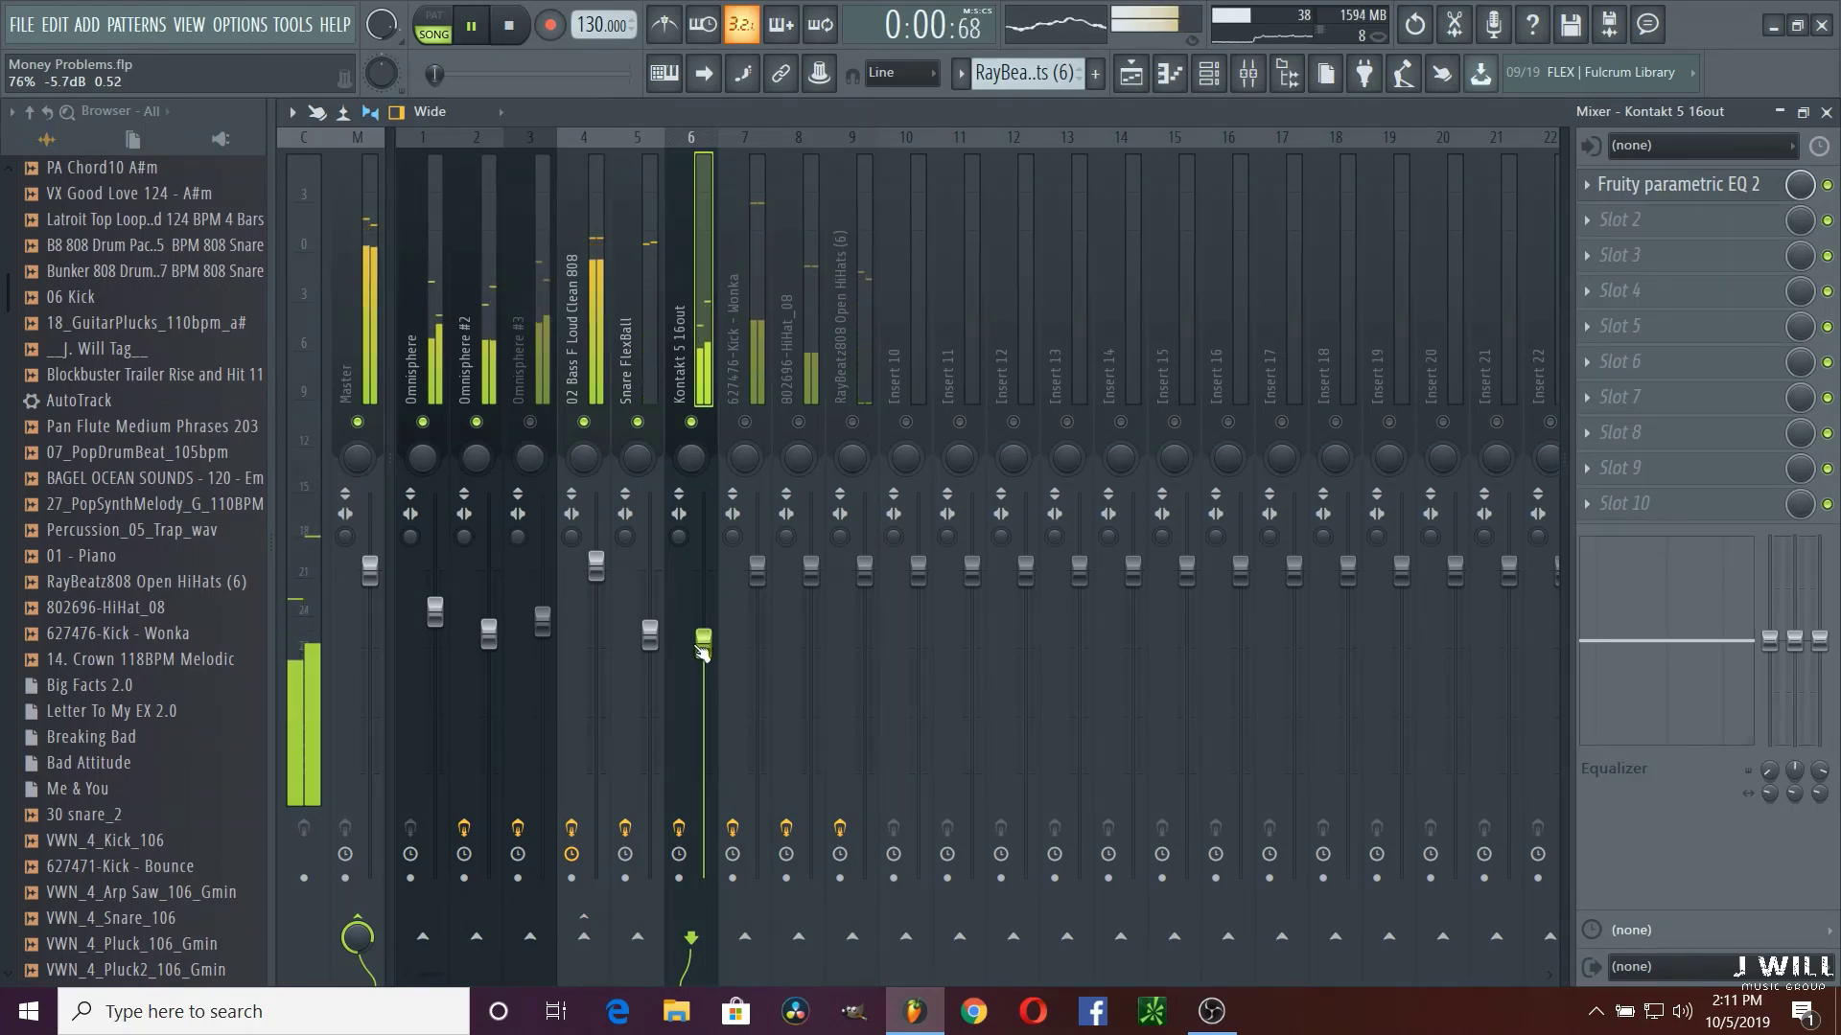
# Step: Unmute the kick track and lower its volume to about Kontakt's level, and bring the 808 bass volume down slightly
pyautogui.click(757, 379)
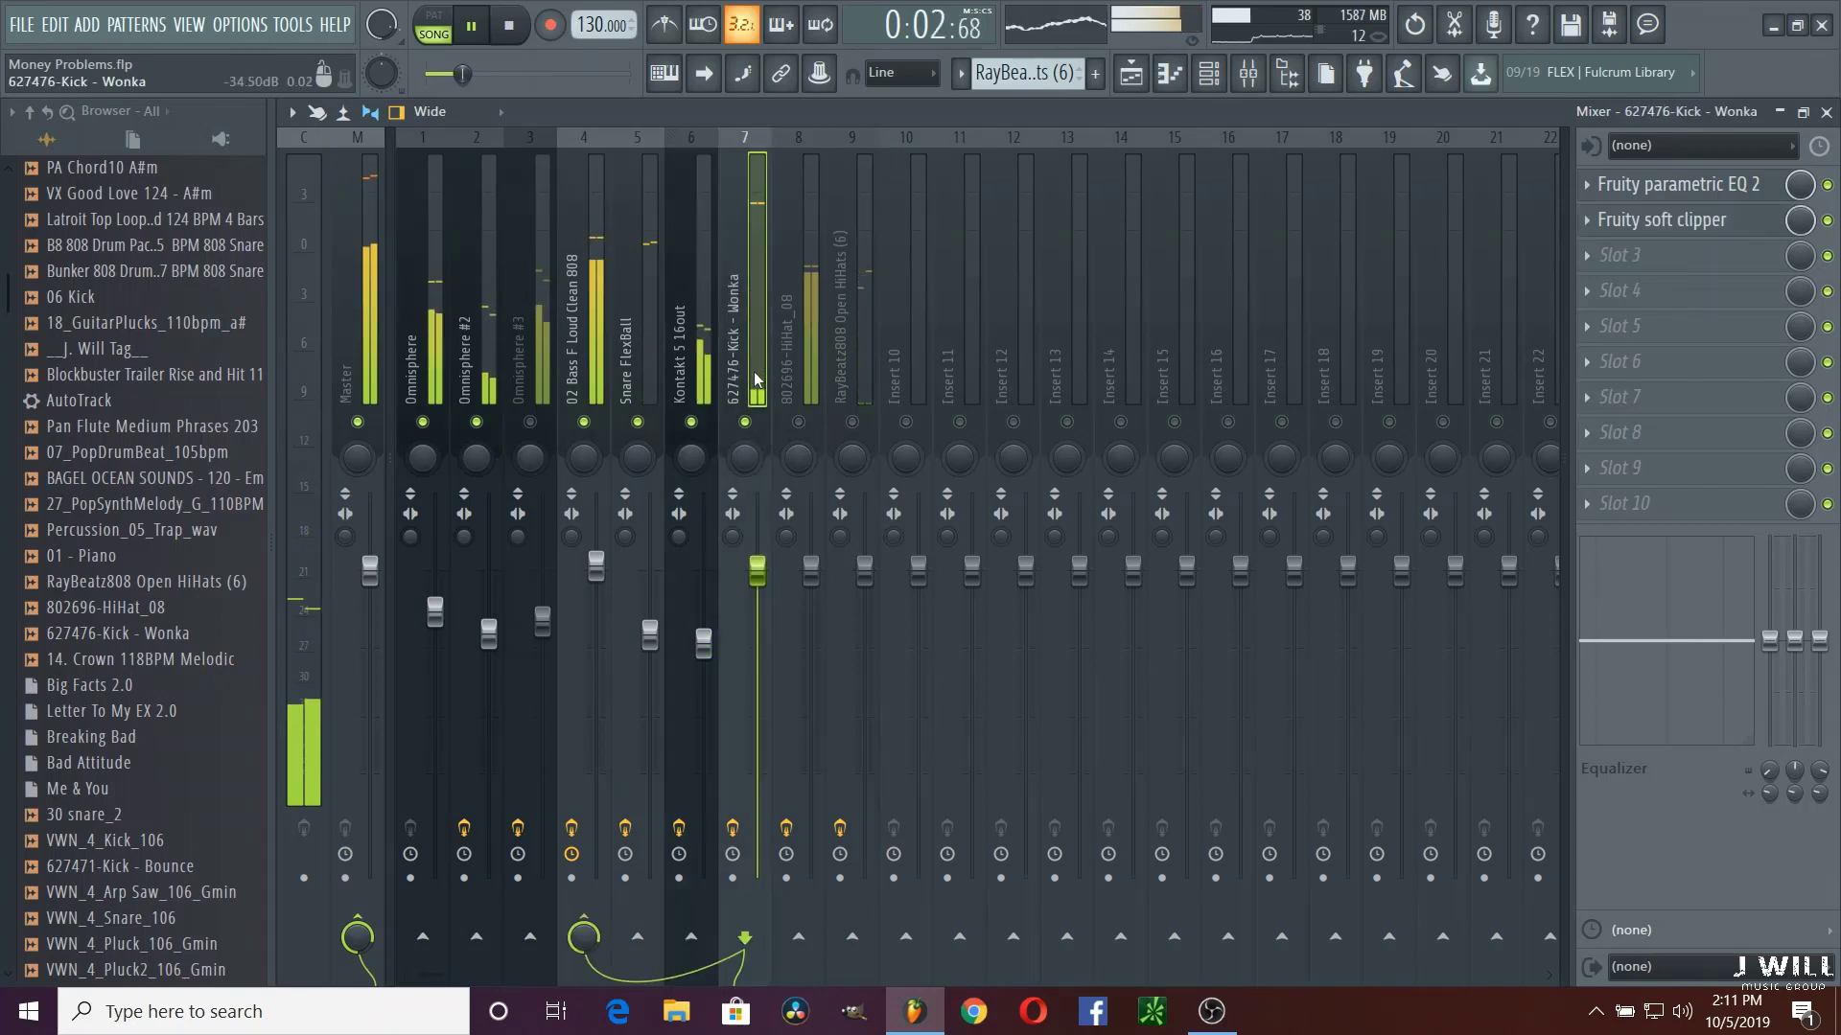
pyautogui.moveTo(757, 571); pyautogui.dragTo(757, 640)
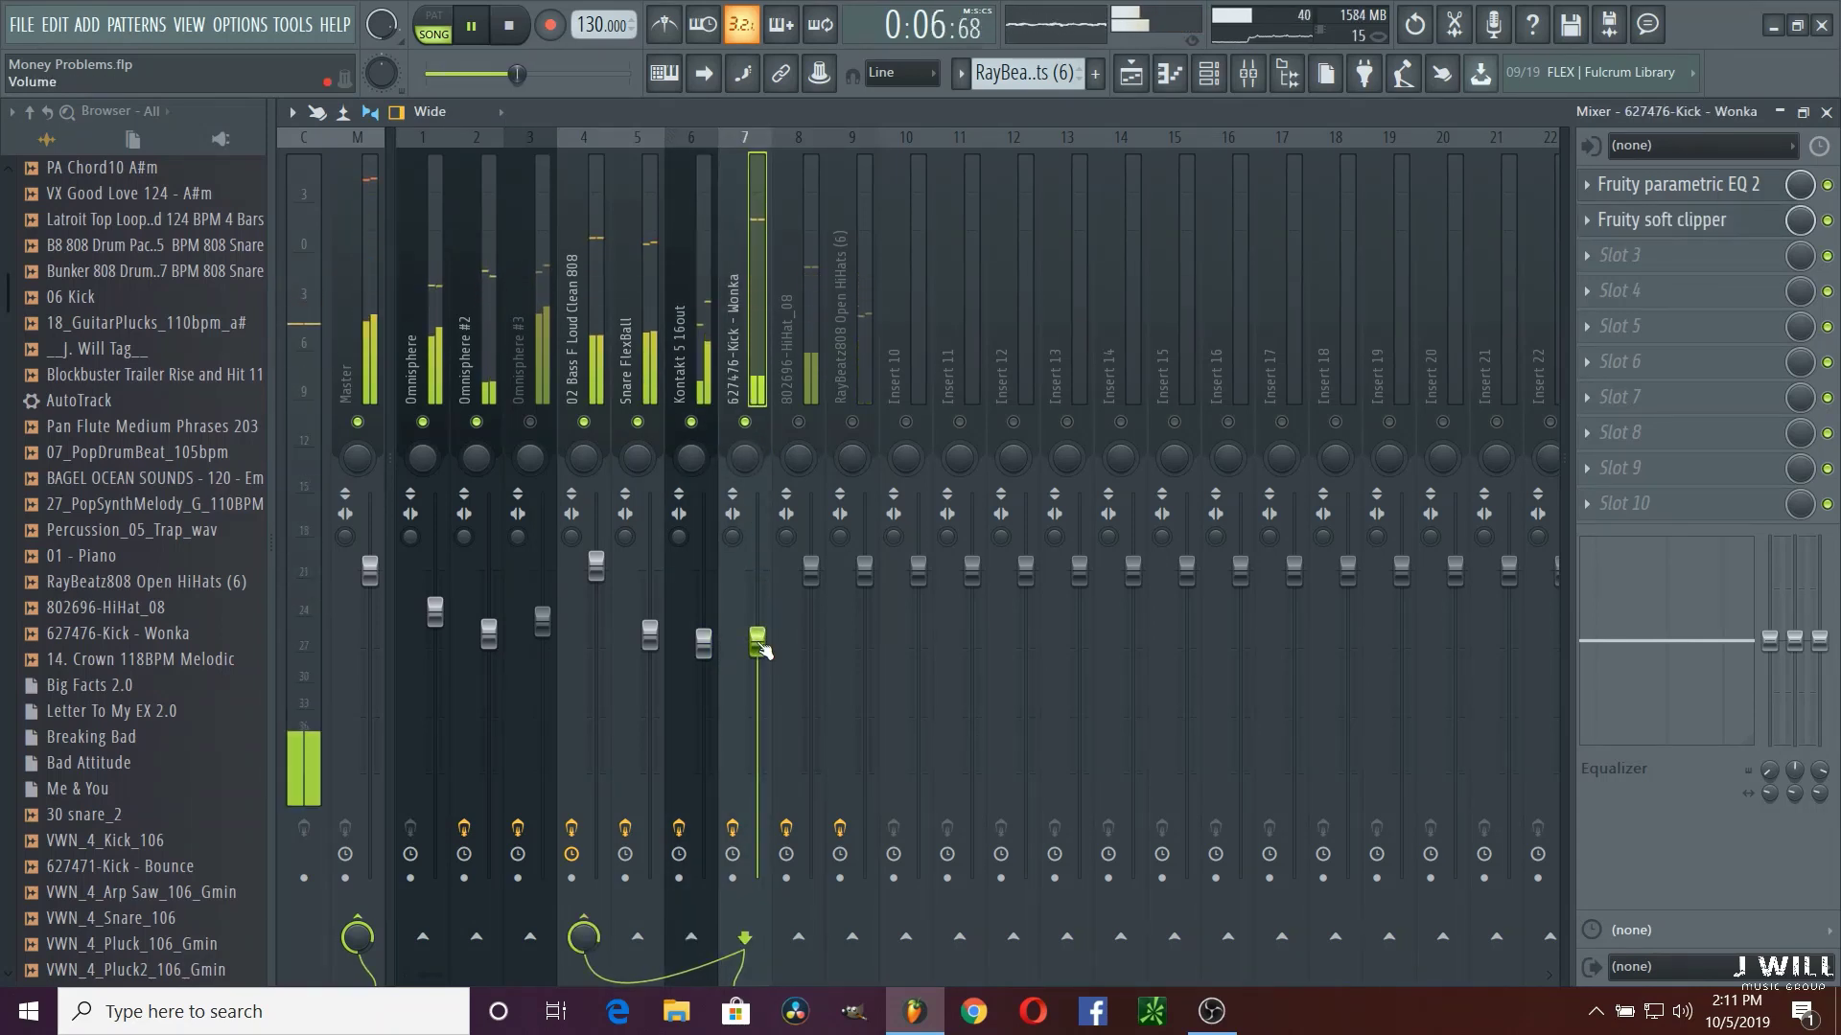
pyautogui.click(595, 570)
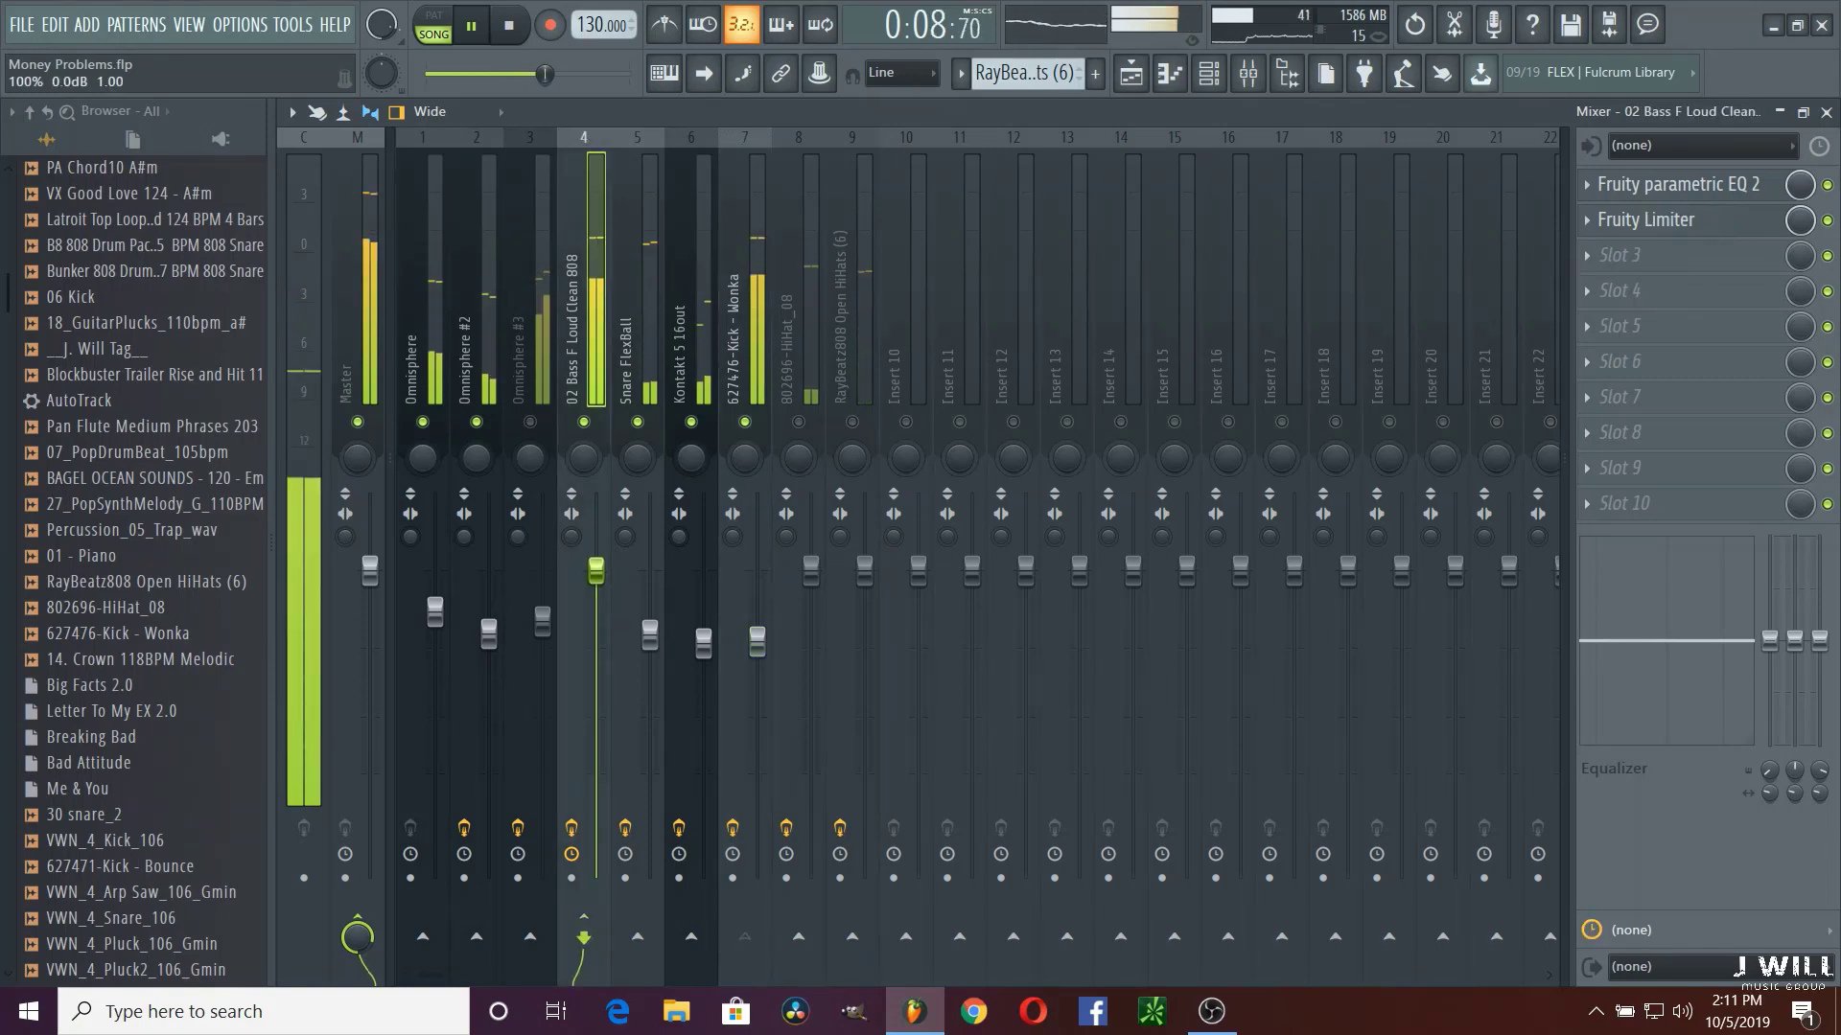
pyautogui.moveTo(595, 570); pyautogui.dragTo(596, 588)
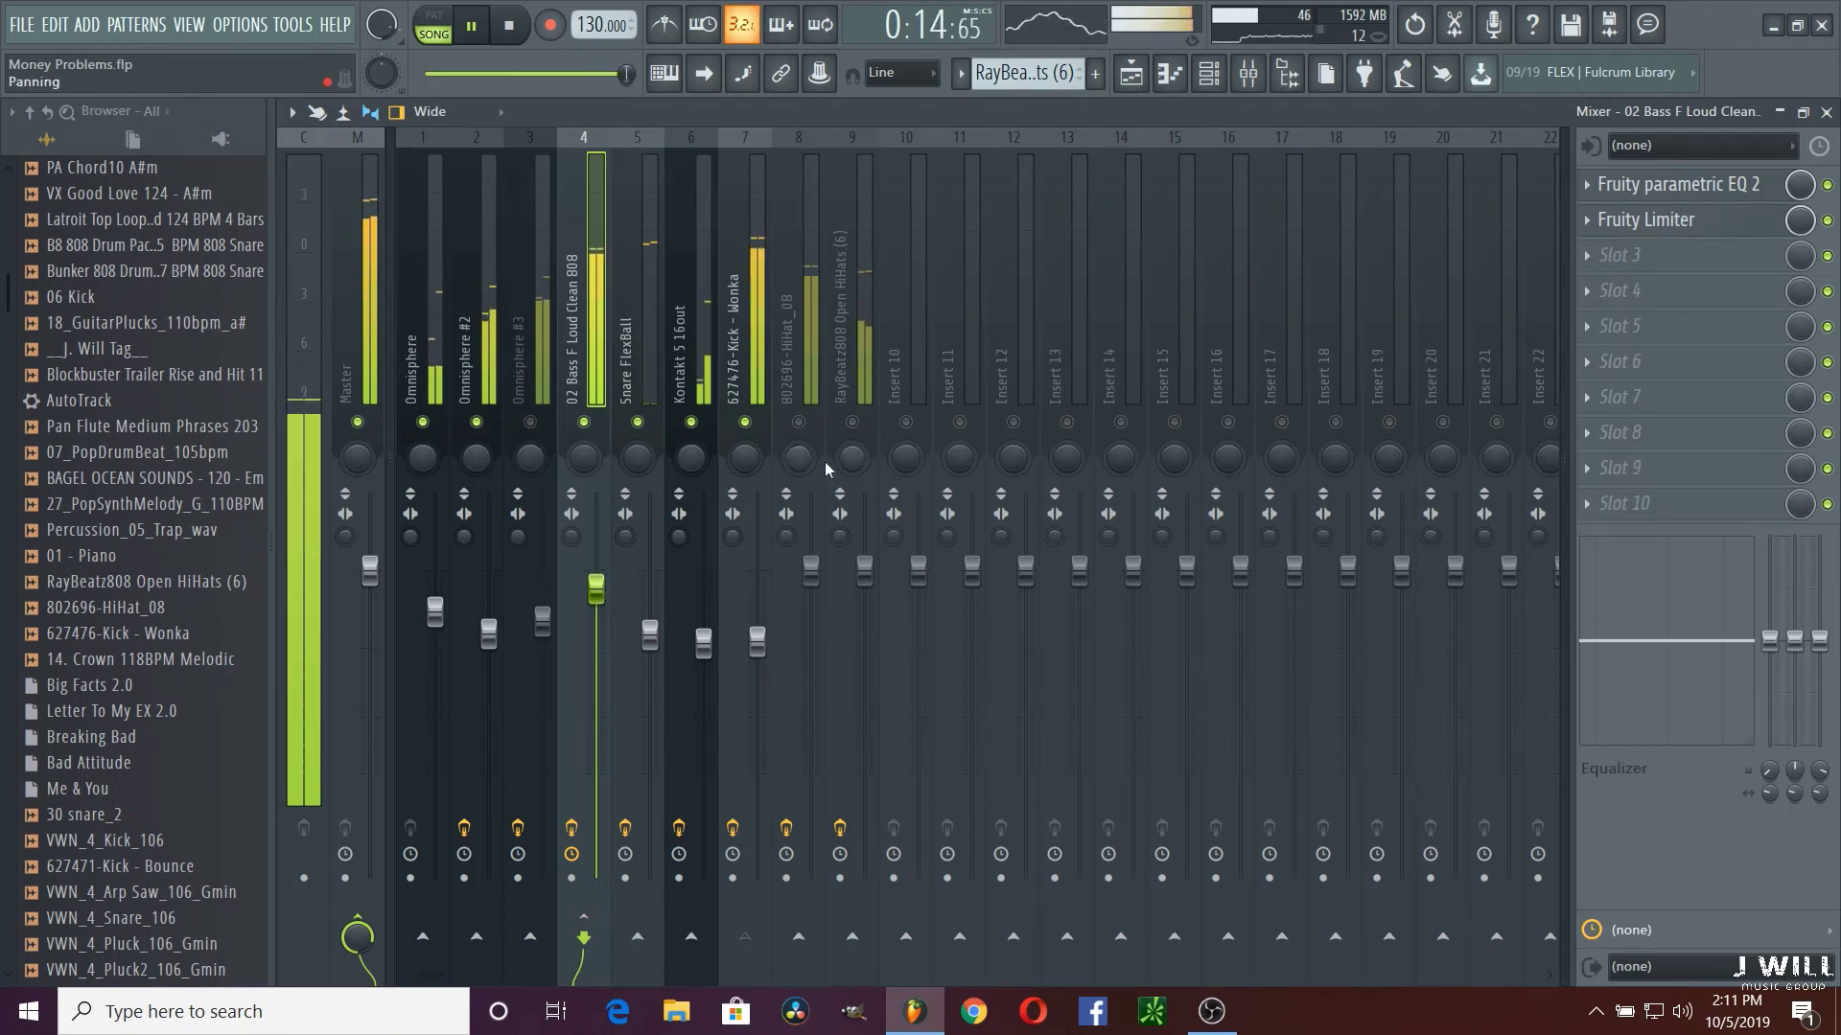
# Step: Bring in the 802696-HiHat_08 and RayBeatz808 Open HiHats (6) tracks well below the kick's level, with the open hats lowest, and stop playback
pyautogui.moveTo(810, 570); pyautogui.dragTo(810, 681)
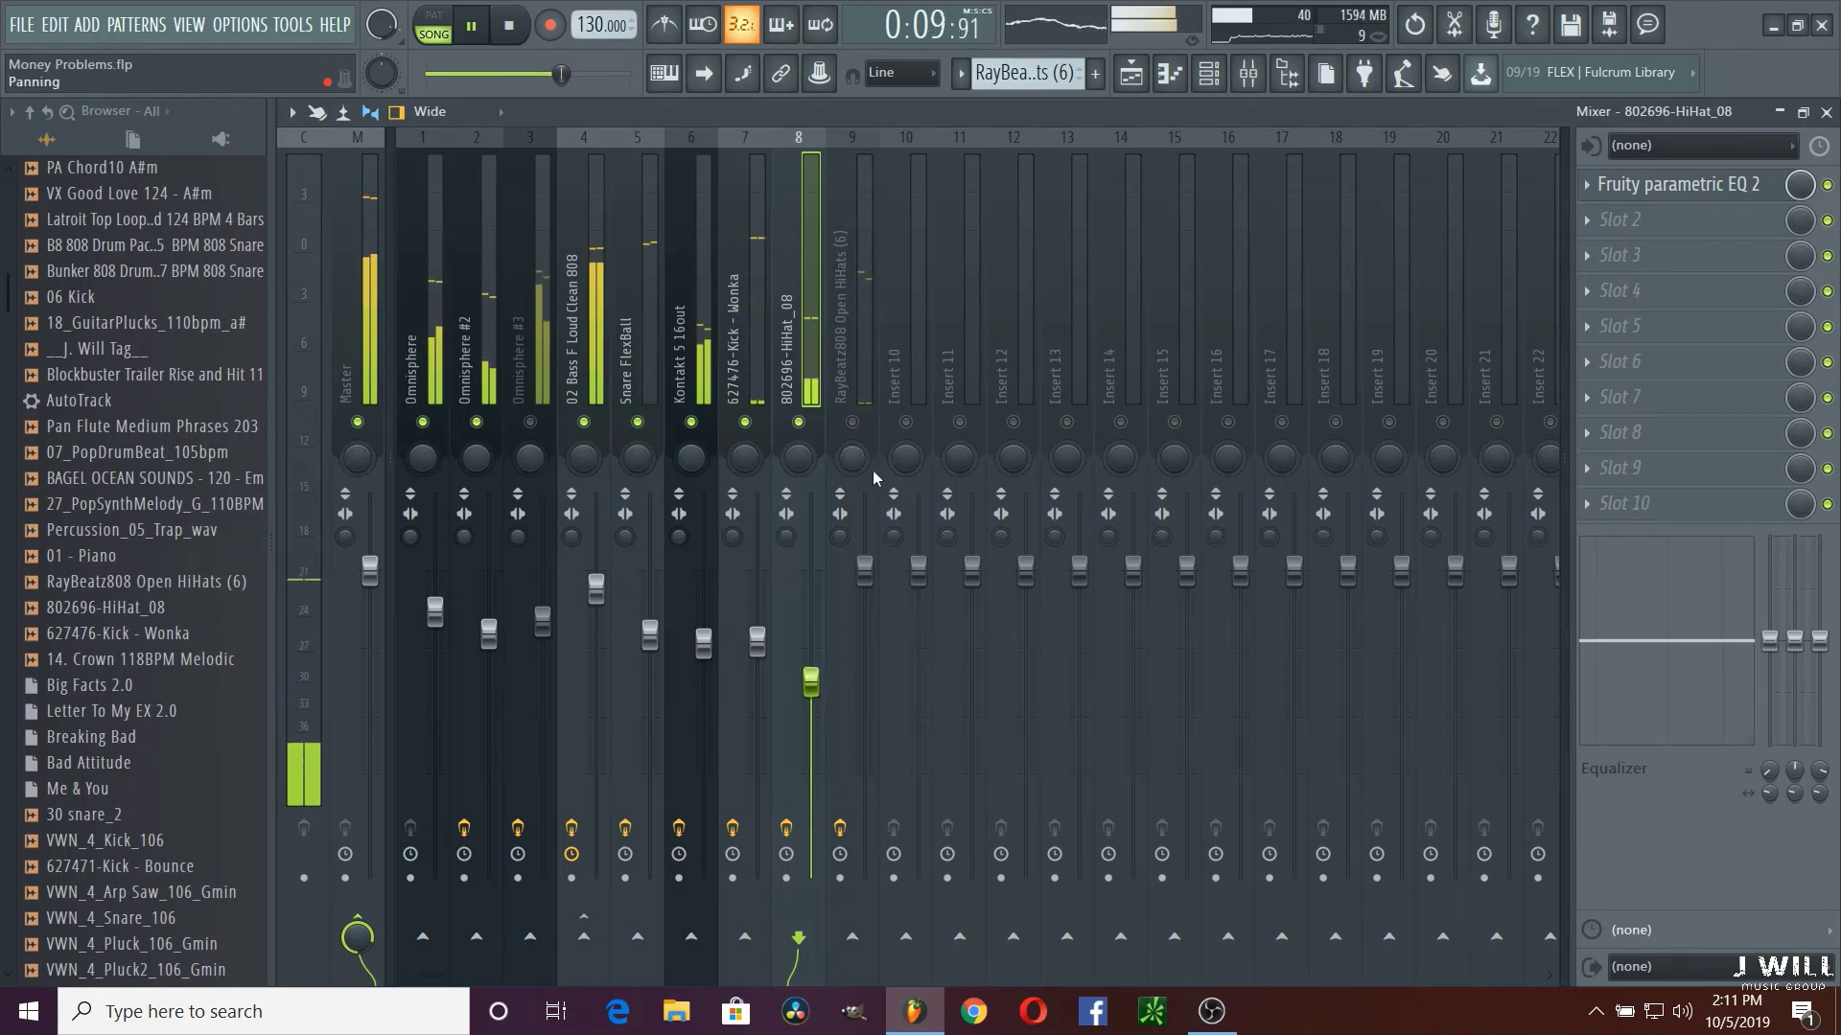
pyautogui.click(871, 353)
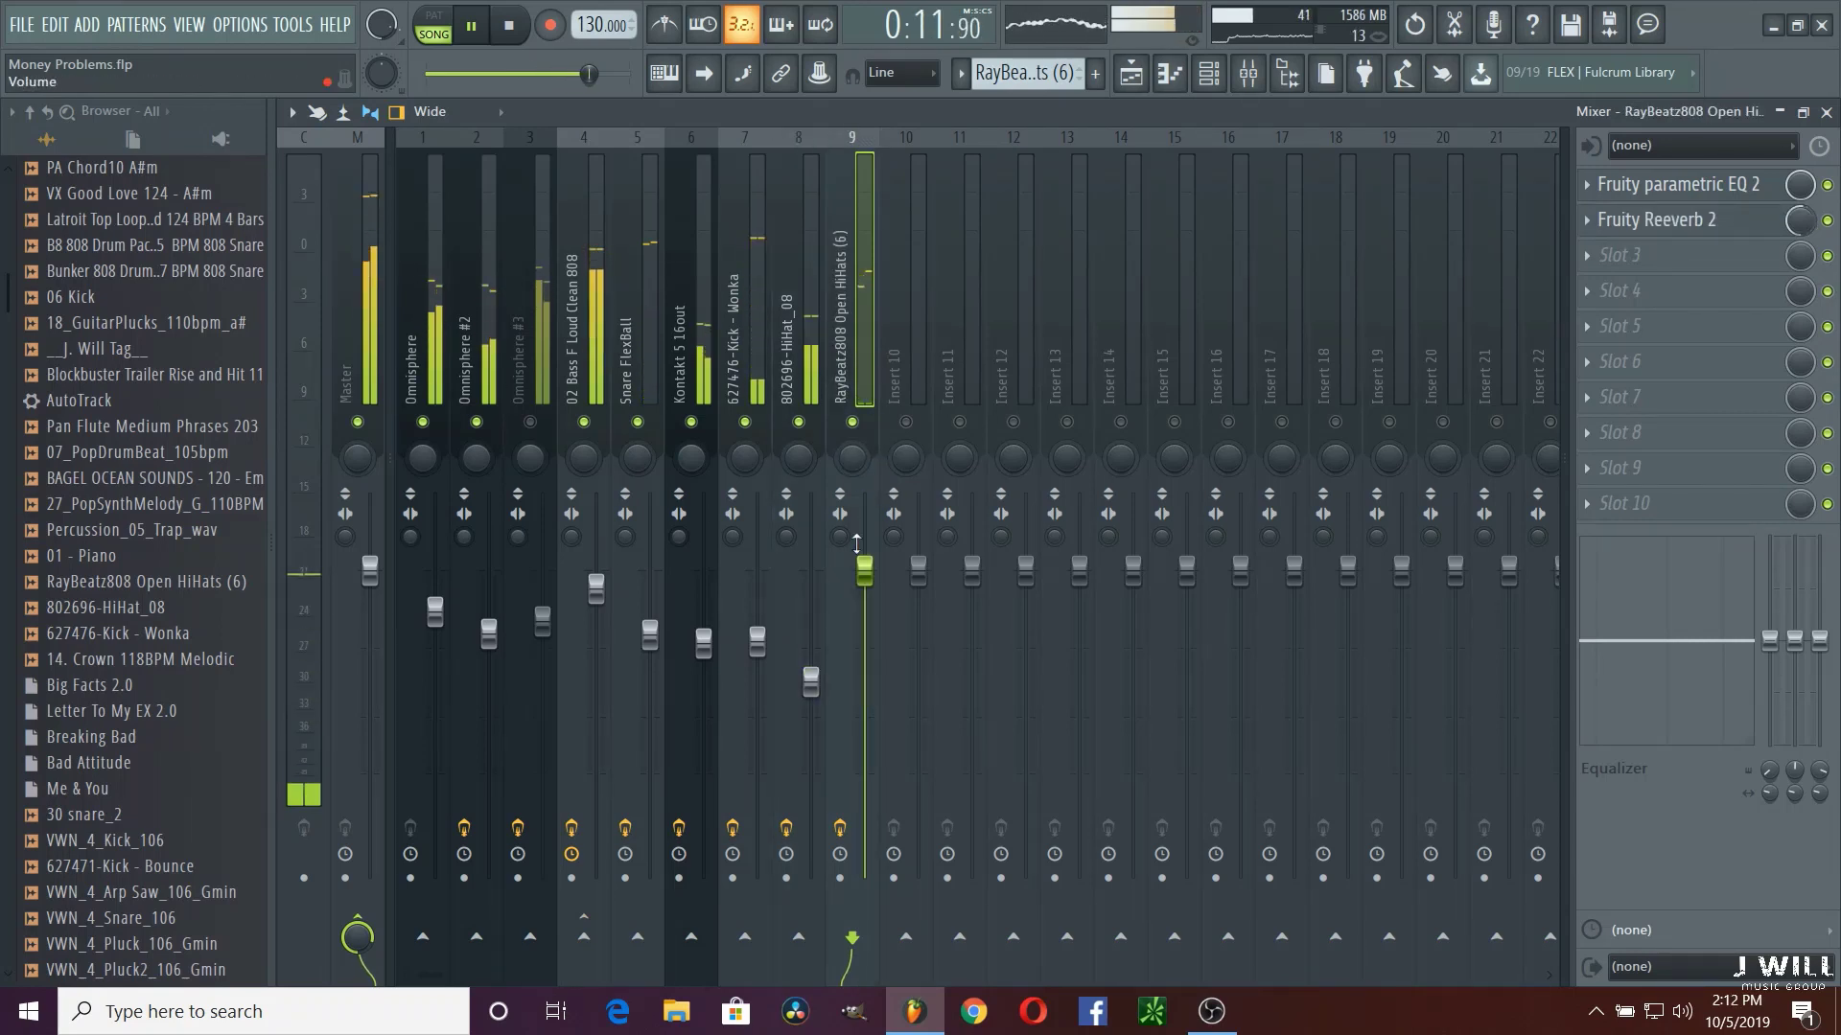
pyautogui.moveTo(863, 571); pyautogui.dragTo(866, 772)
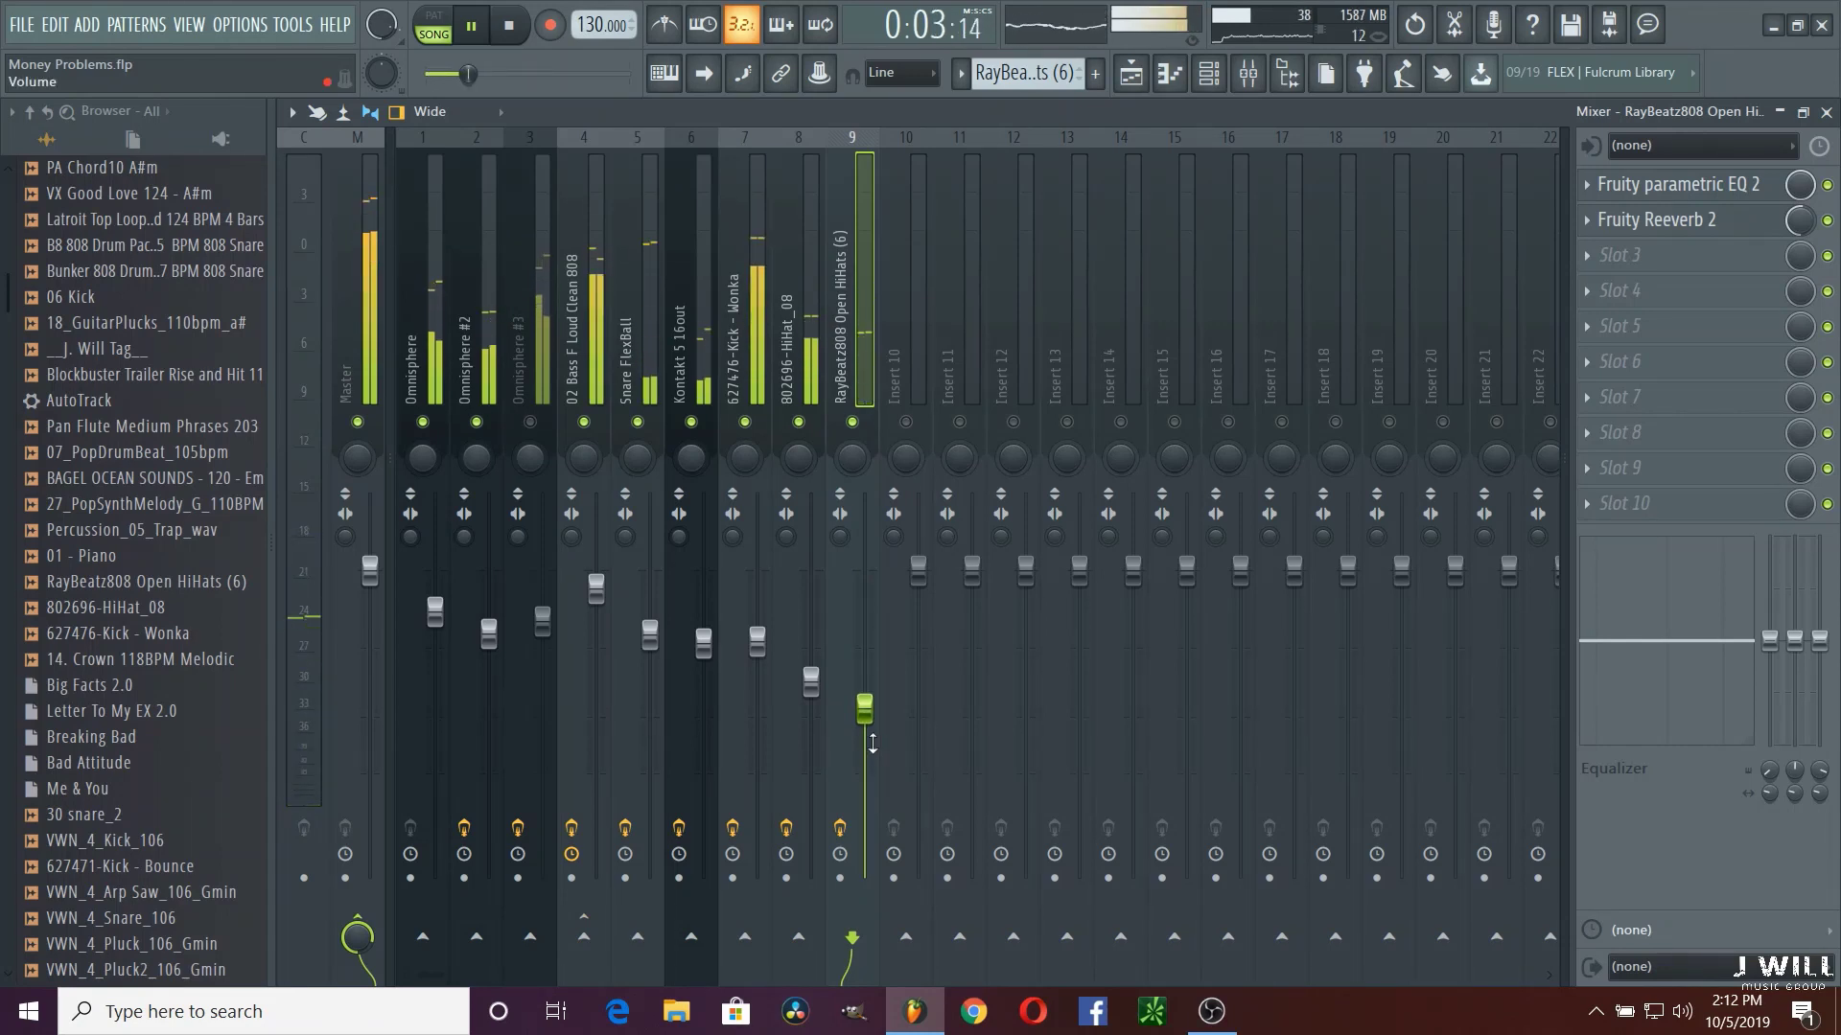
pyautogui.press('space')
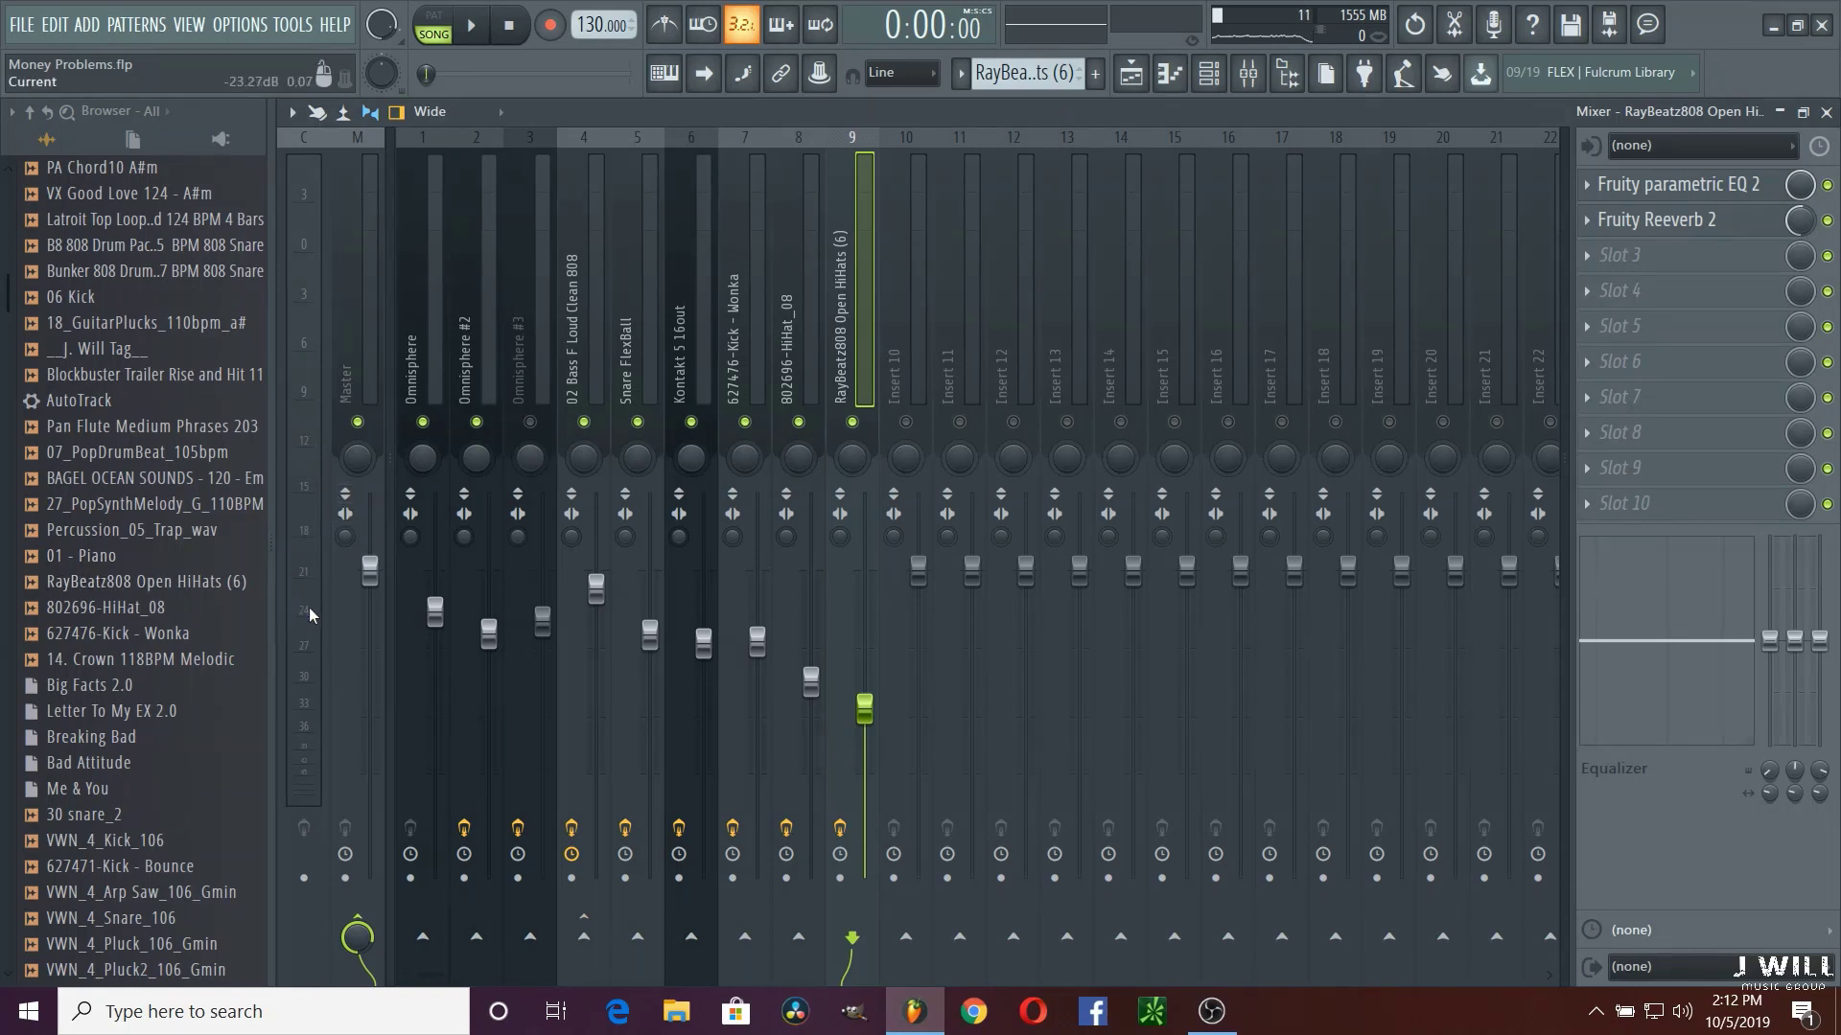
# Step: Play the balanced mix briefly, stop it, and unmute the Omnisphere #3 track
pyautogui.click(434, 383)
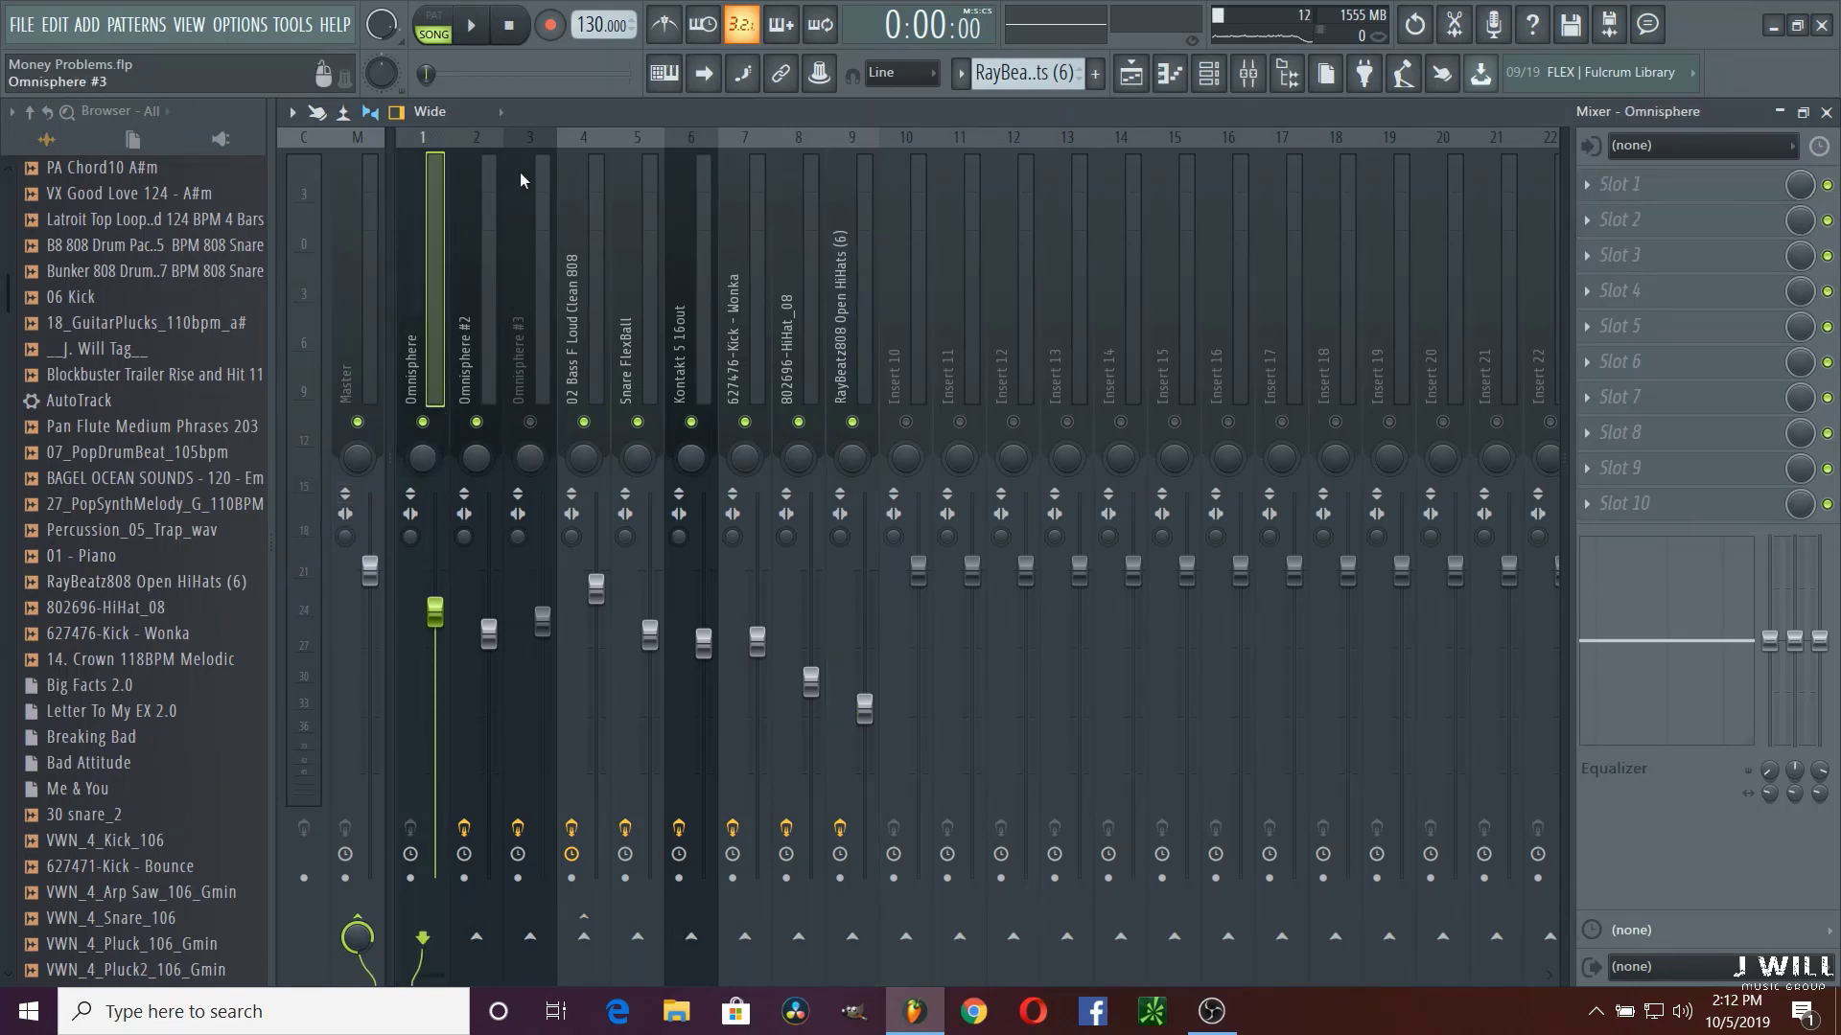
pyautogui.click(477, 27)
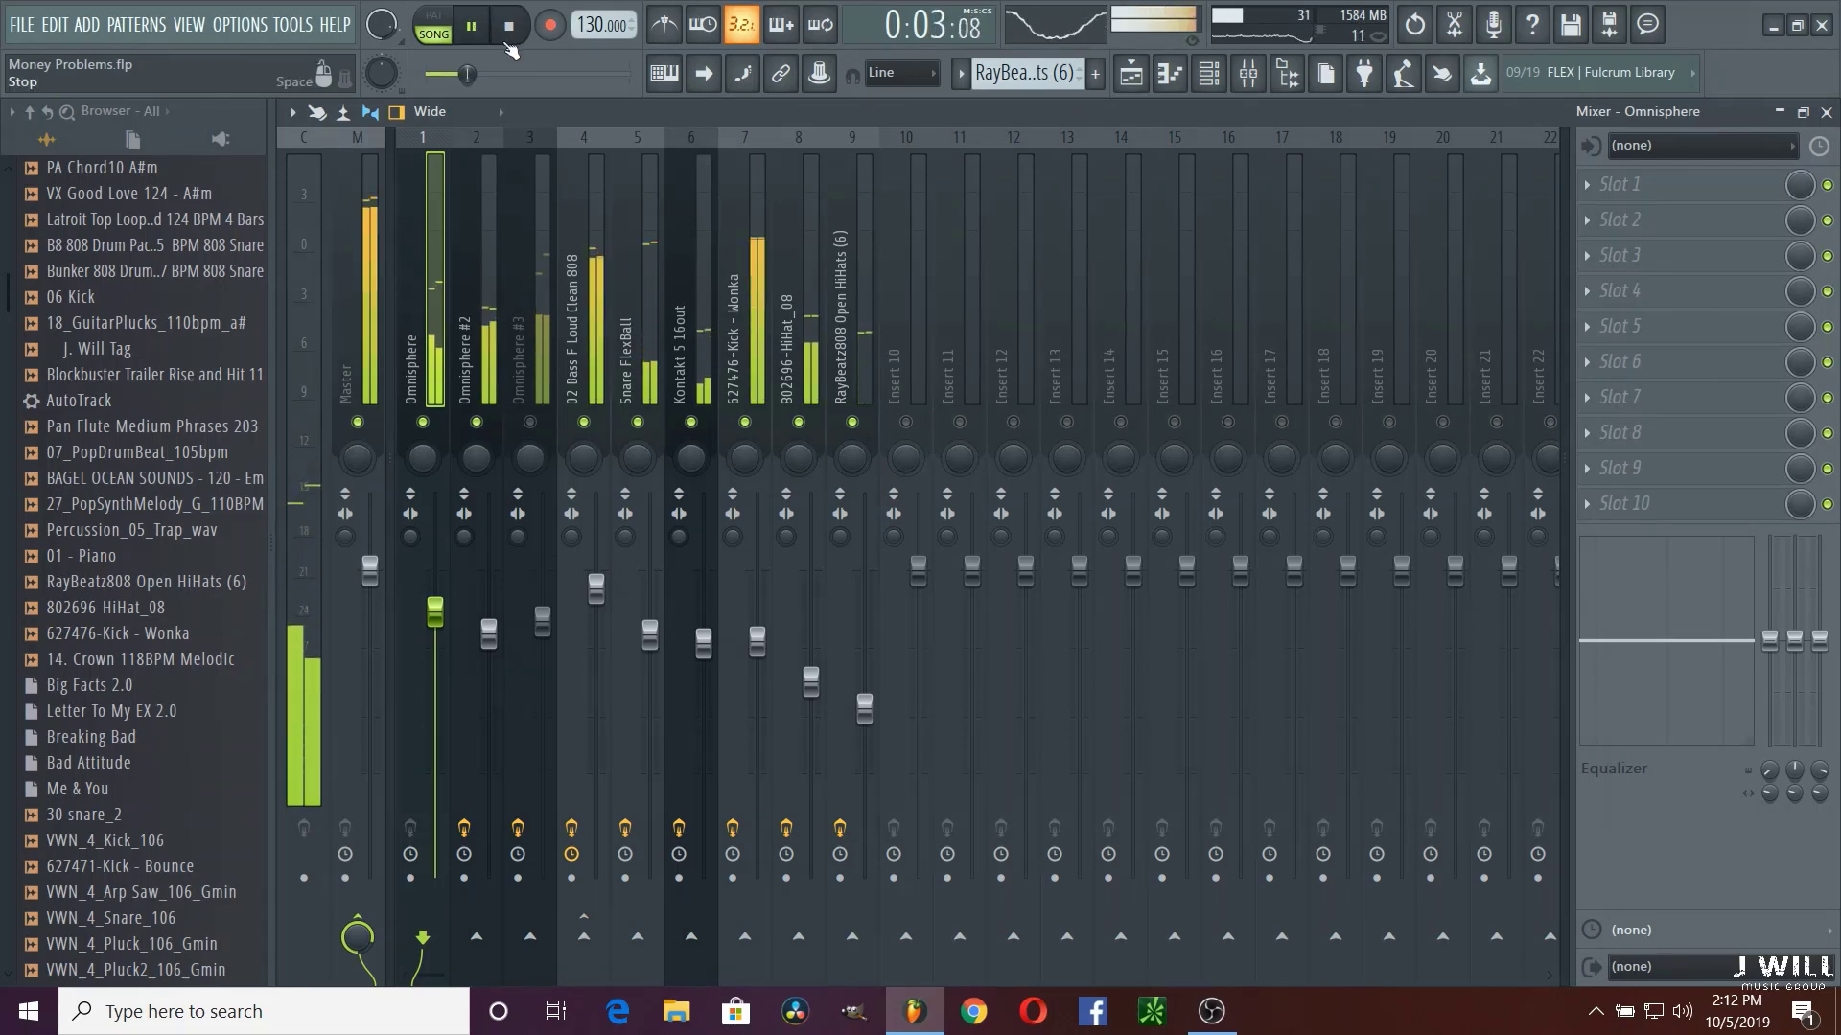
pyautogui.press('space')
pyautogui.click(548, 320)
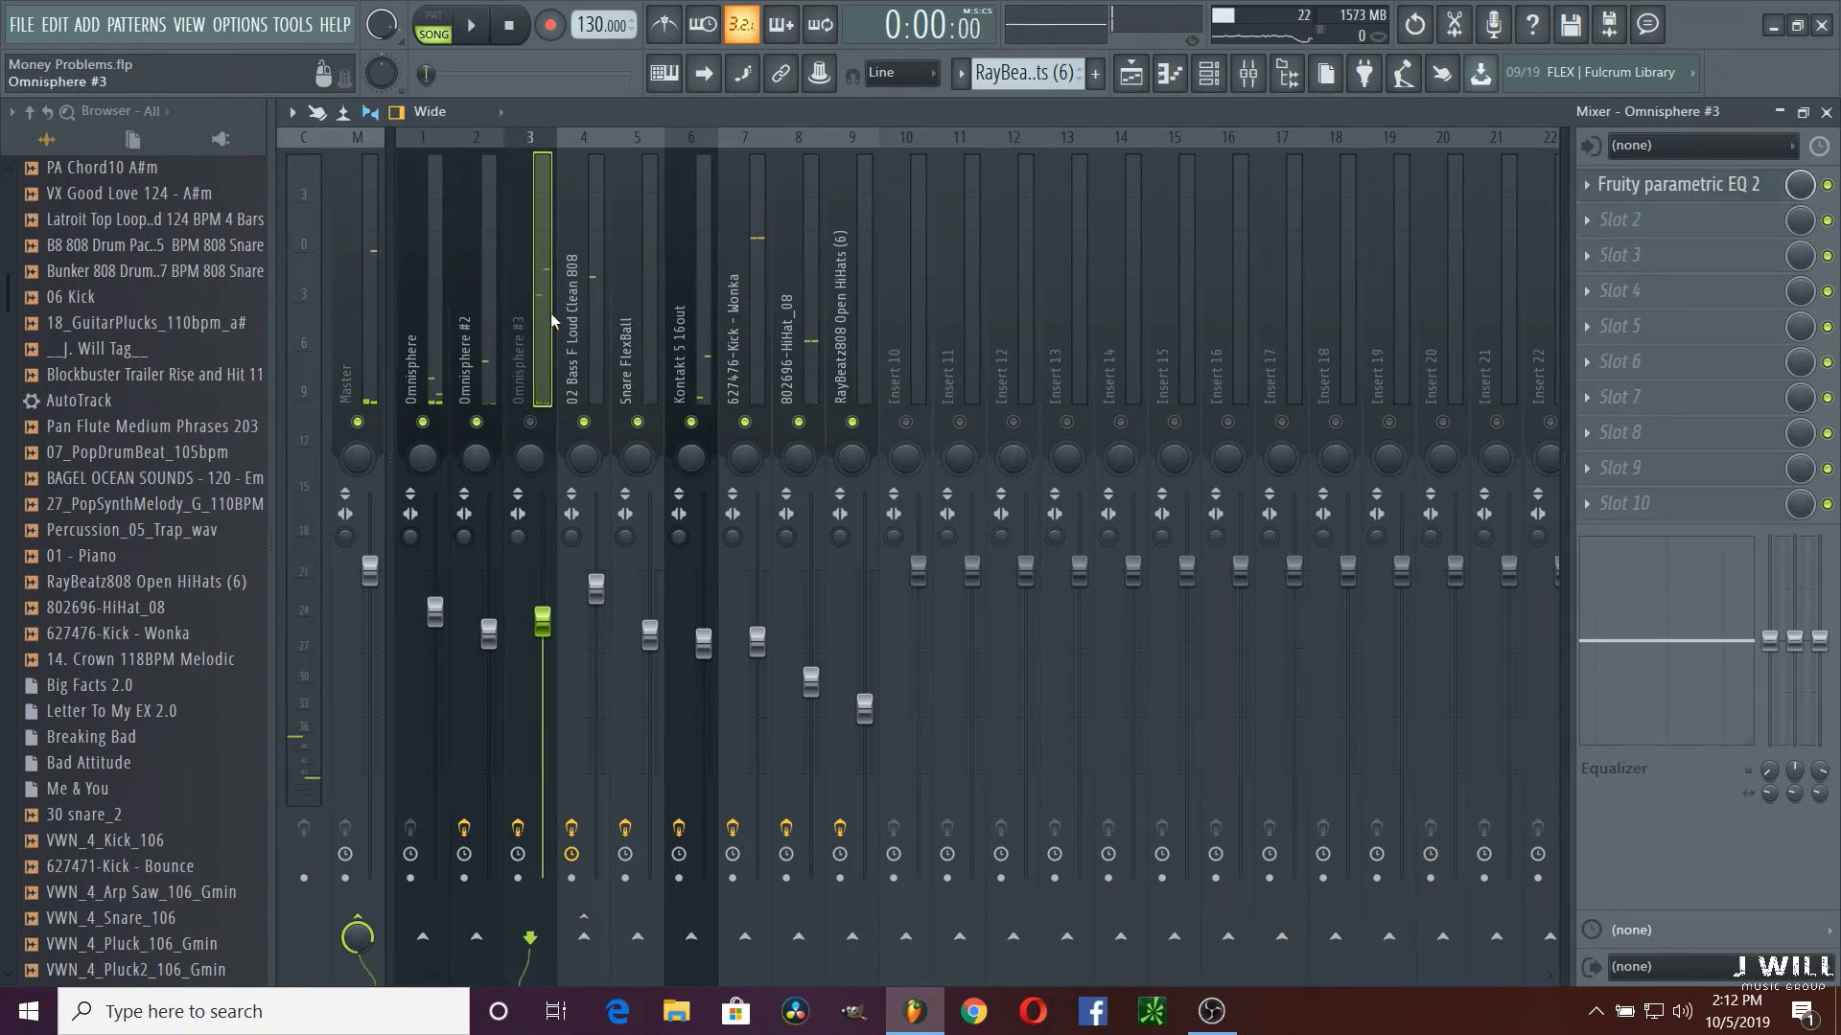
pyautogui.click(532, 422)
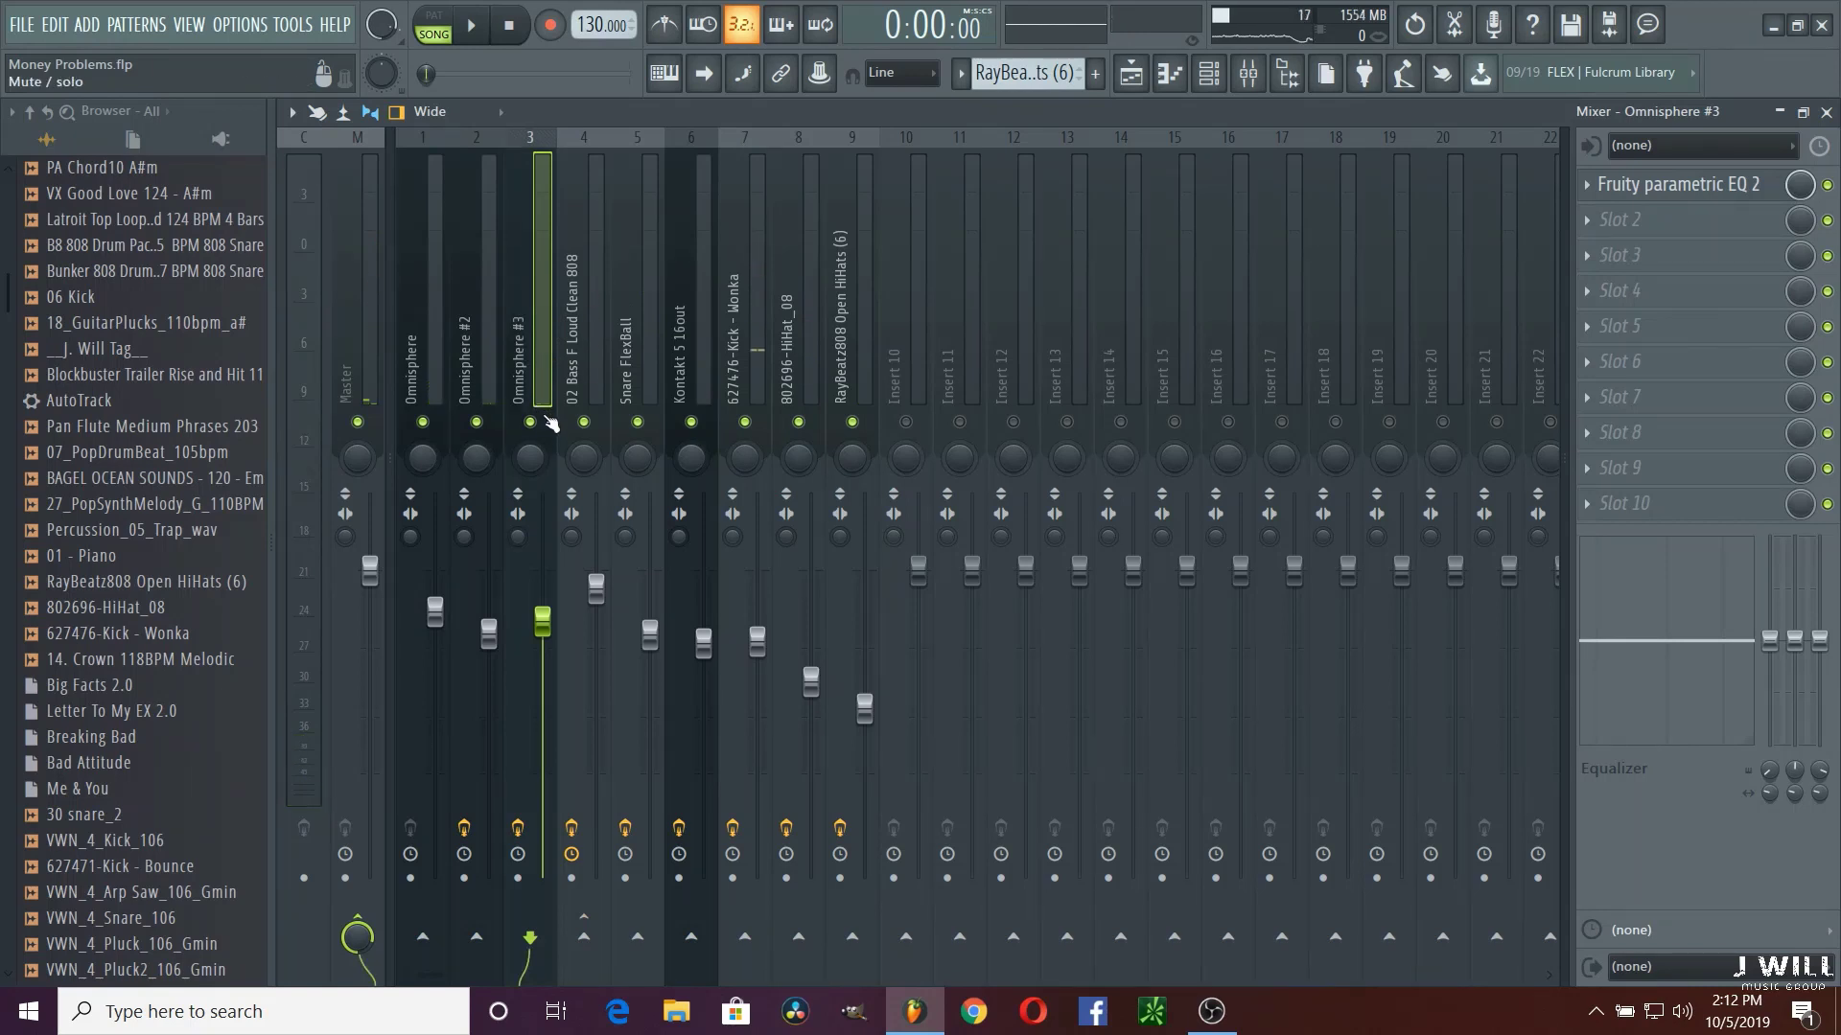
# Step: Mute the 808 bass track, audition the mix without it, and select the 802696-HiHat_08 track
pyautogui.click(585, 422)
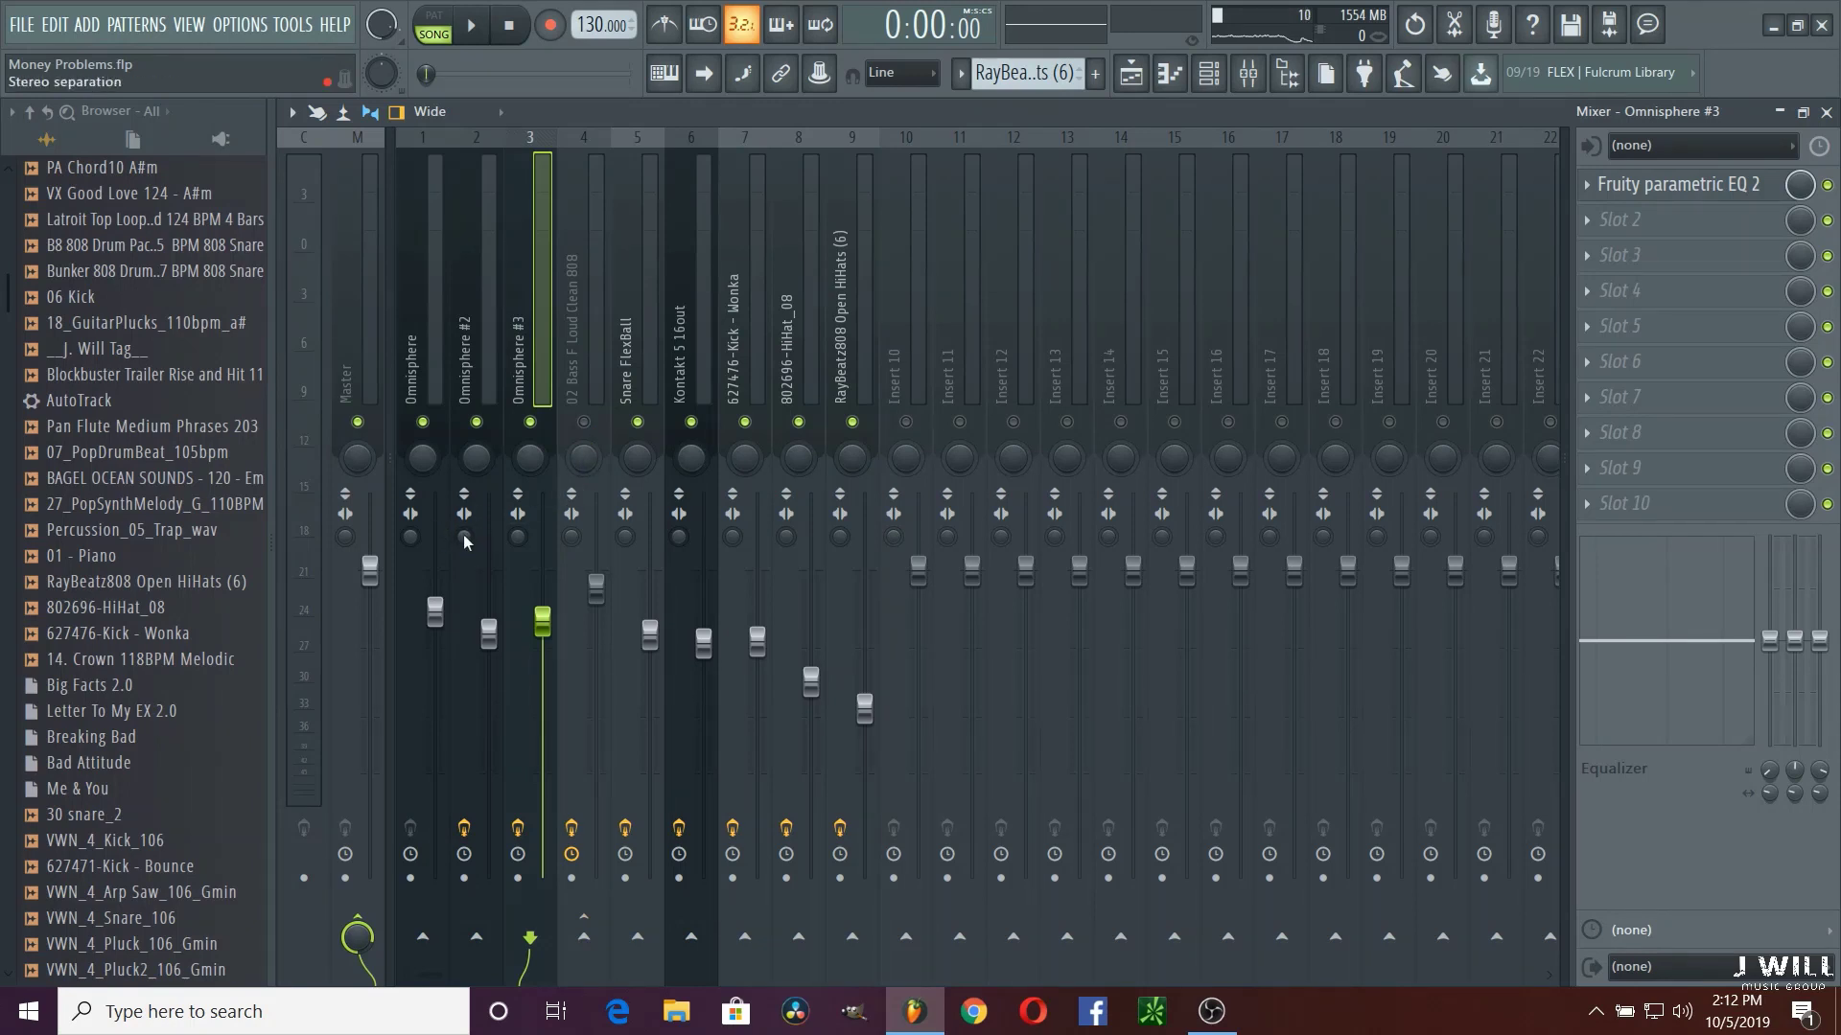
pyautogui.click(472, 28)
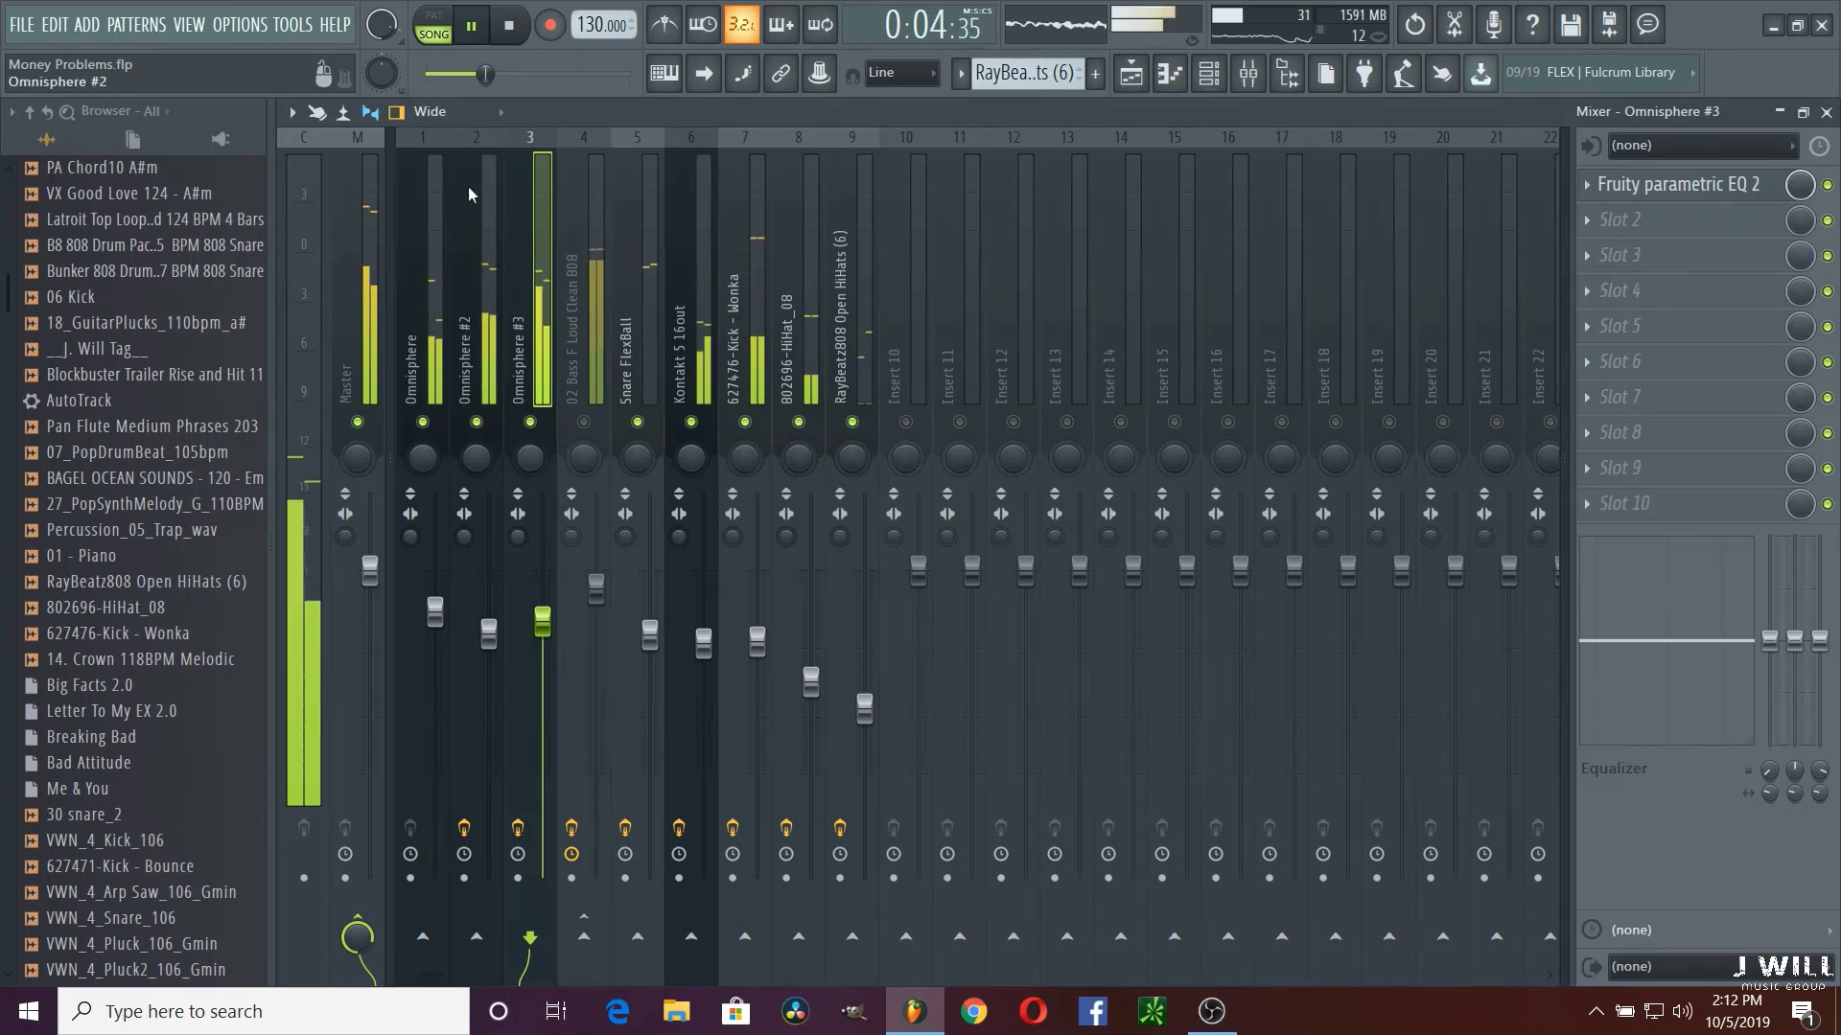
pyautogui.press('space')
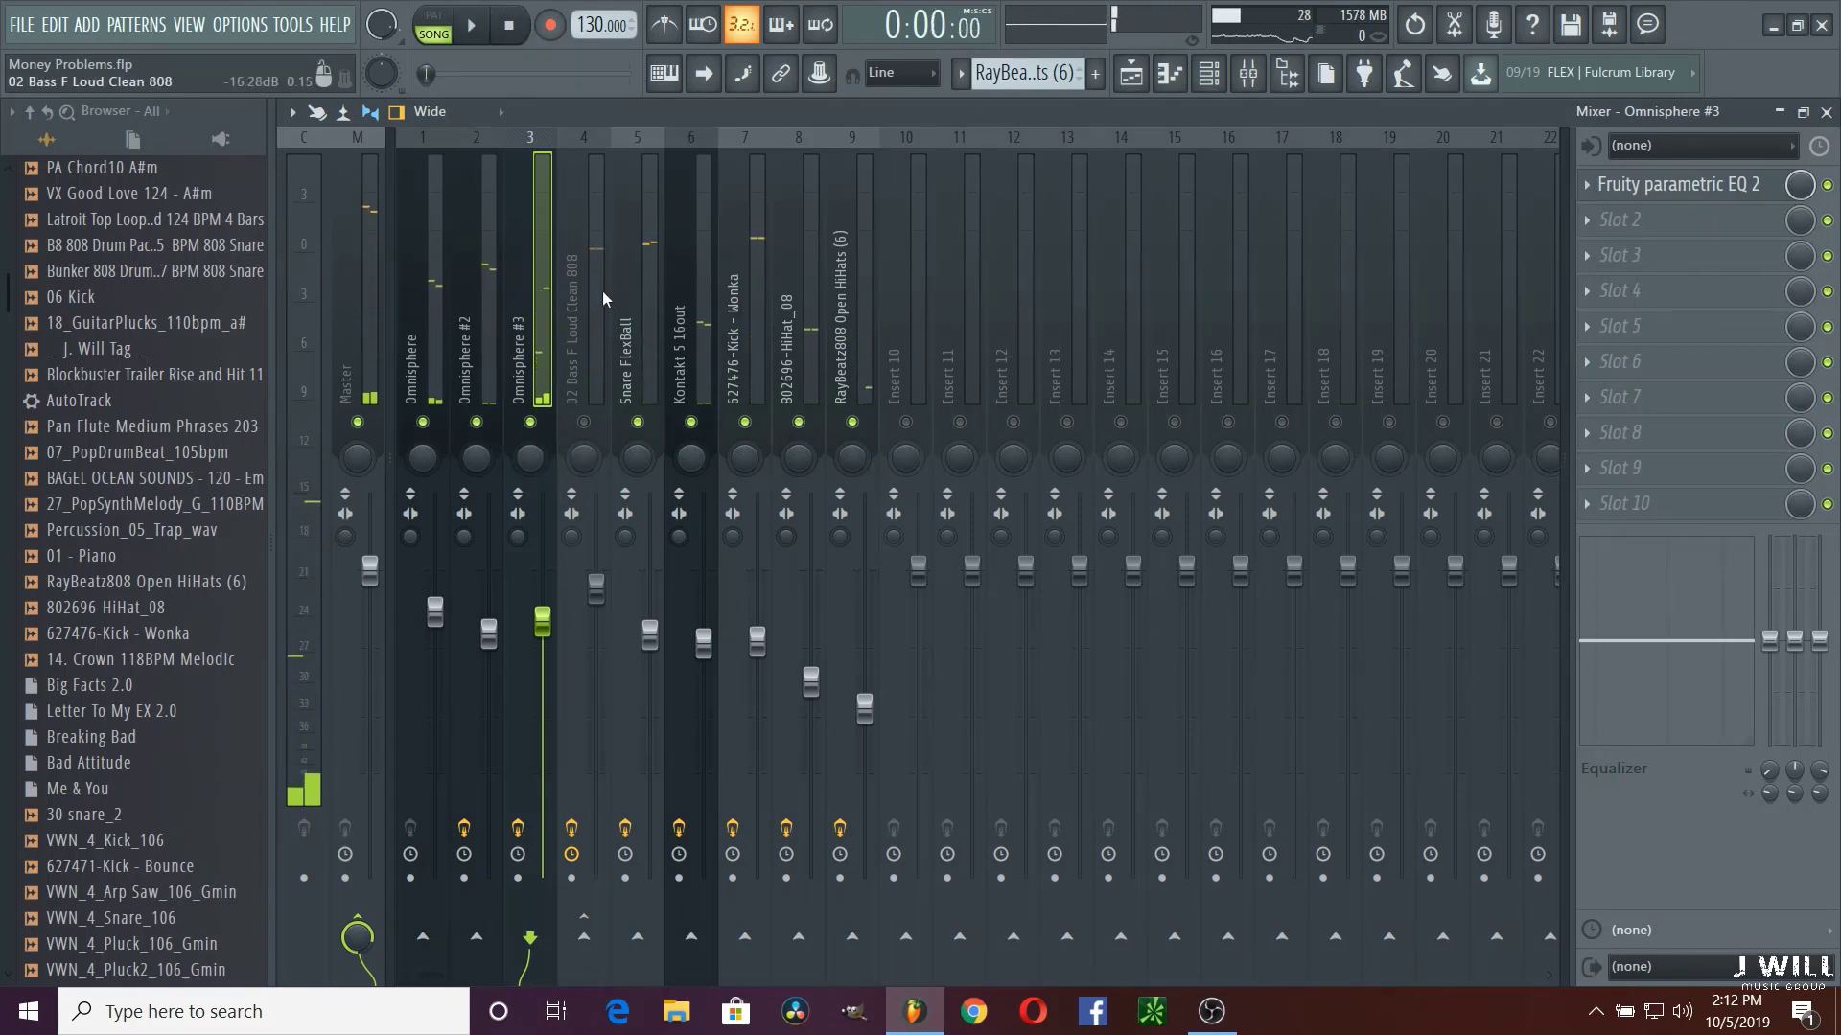
pyautogui.click(596, 306)
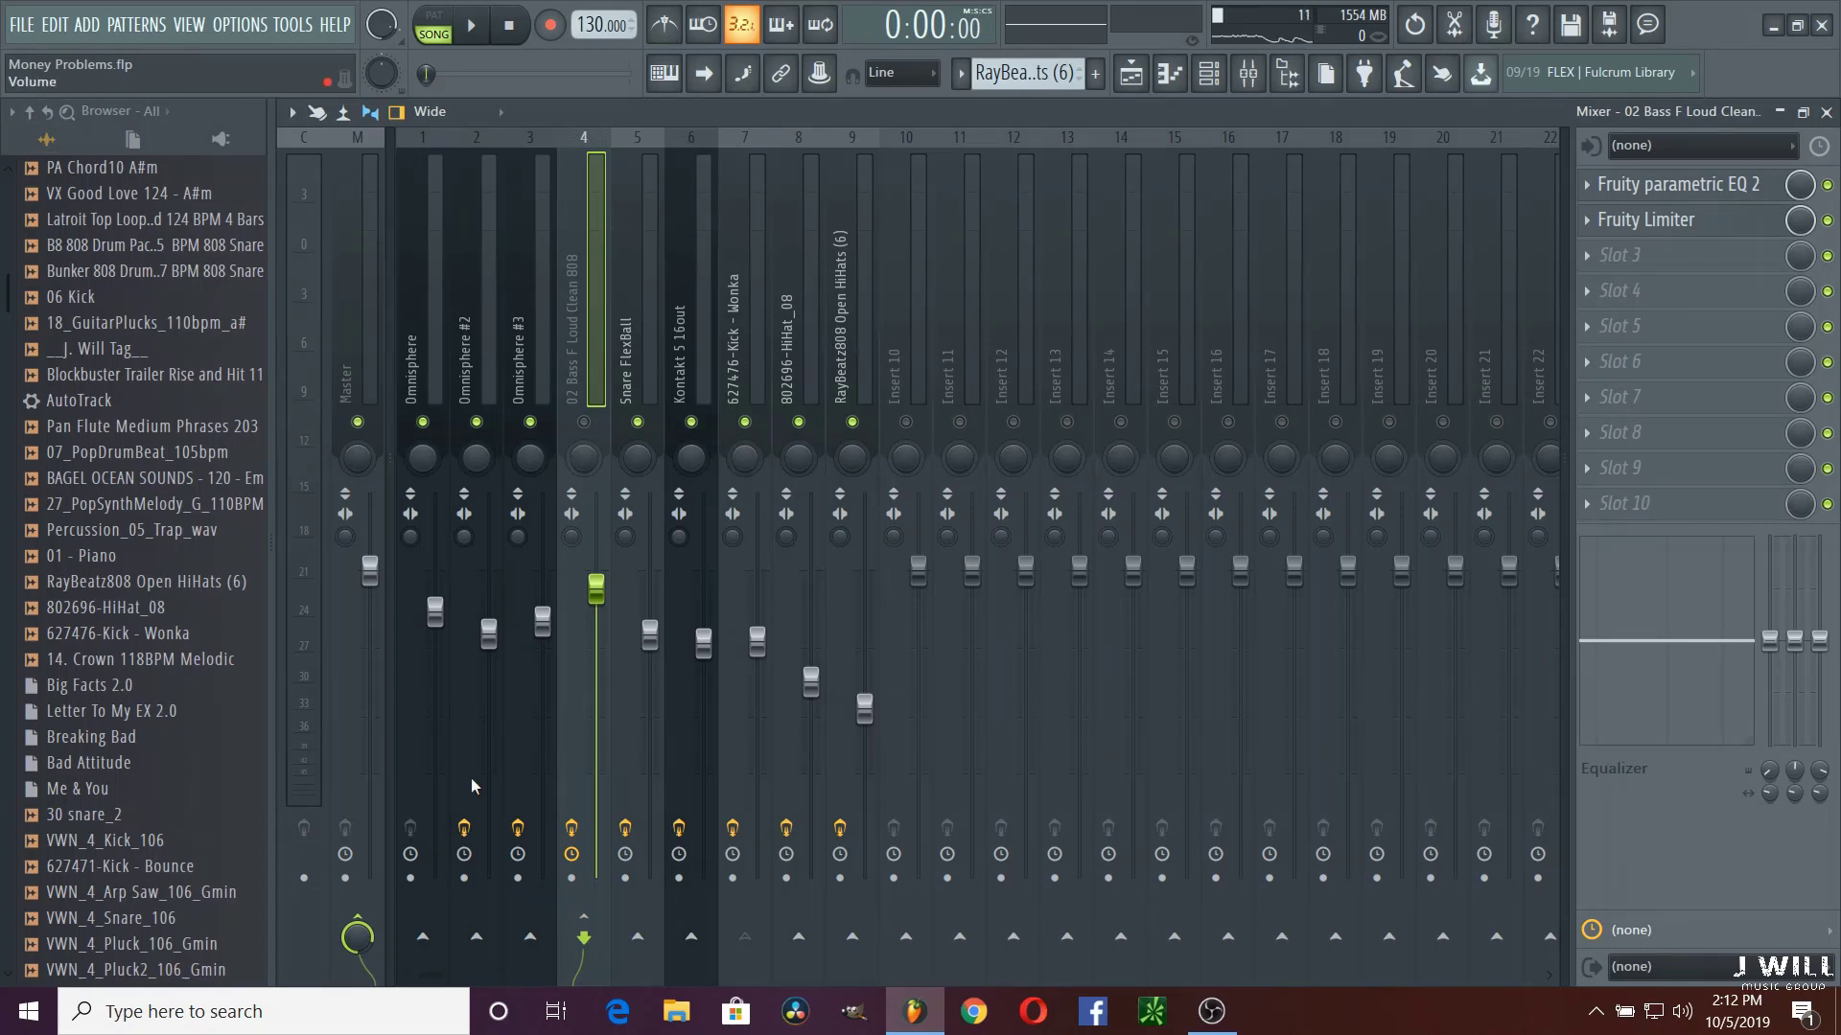
pyautogui.click(816, 638)
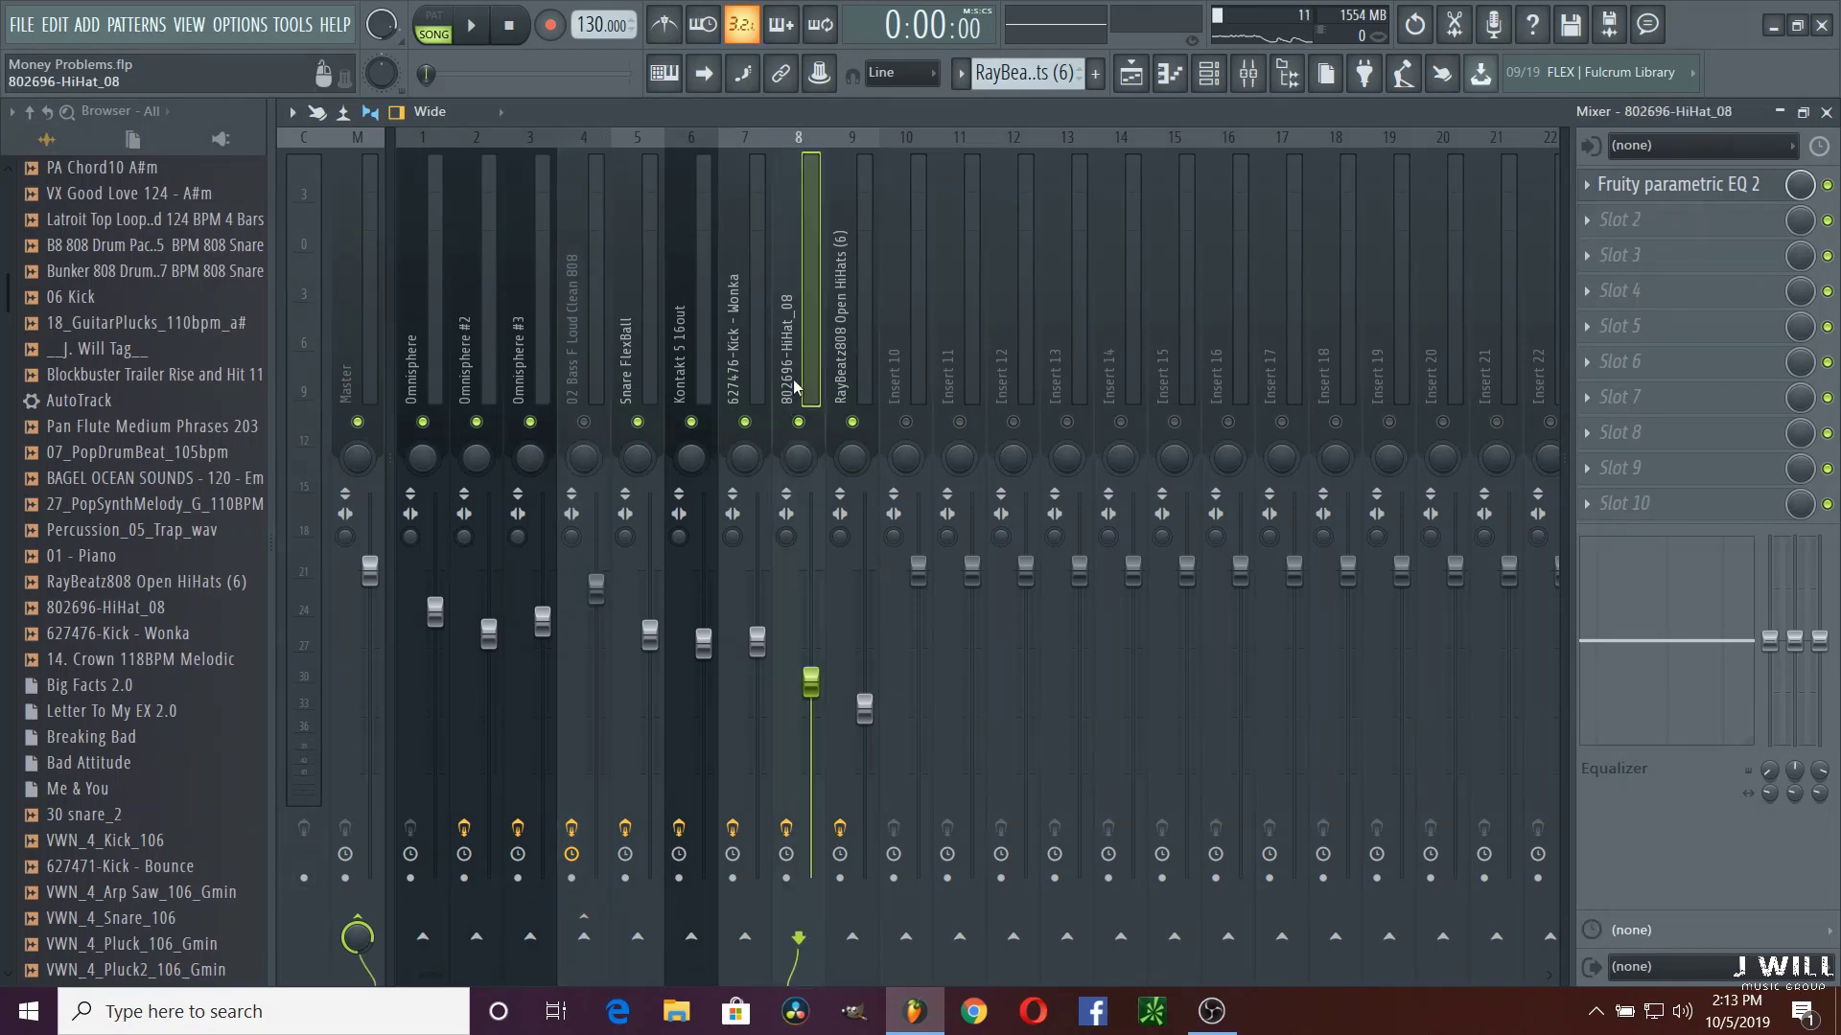
# Step: Play the mix, lower the 802696-HiHat_08 volume slightly, select the RayBeatz808 Open HiHats (6) track, and stop playback
pyautogui.press('space')
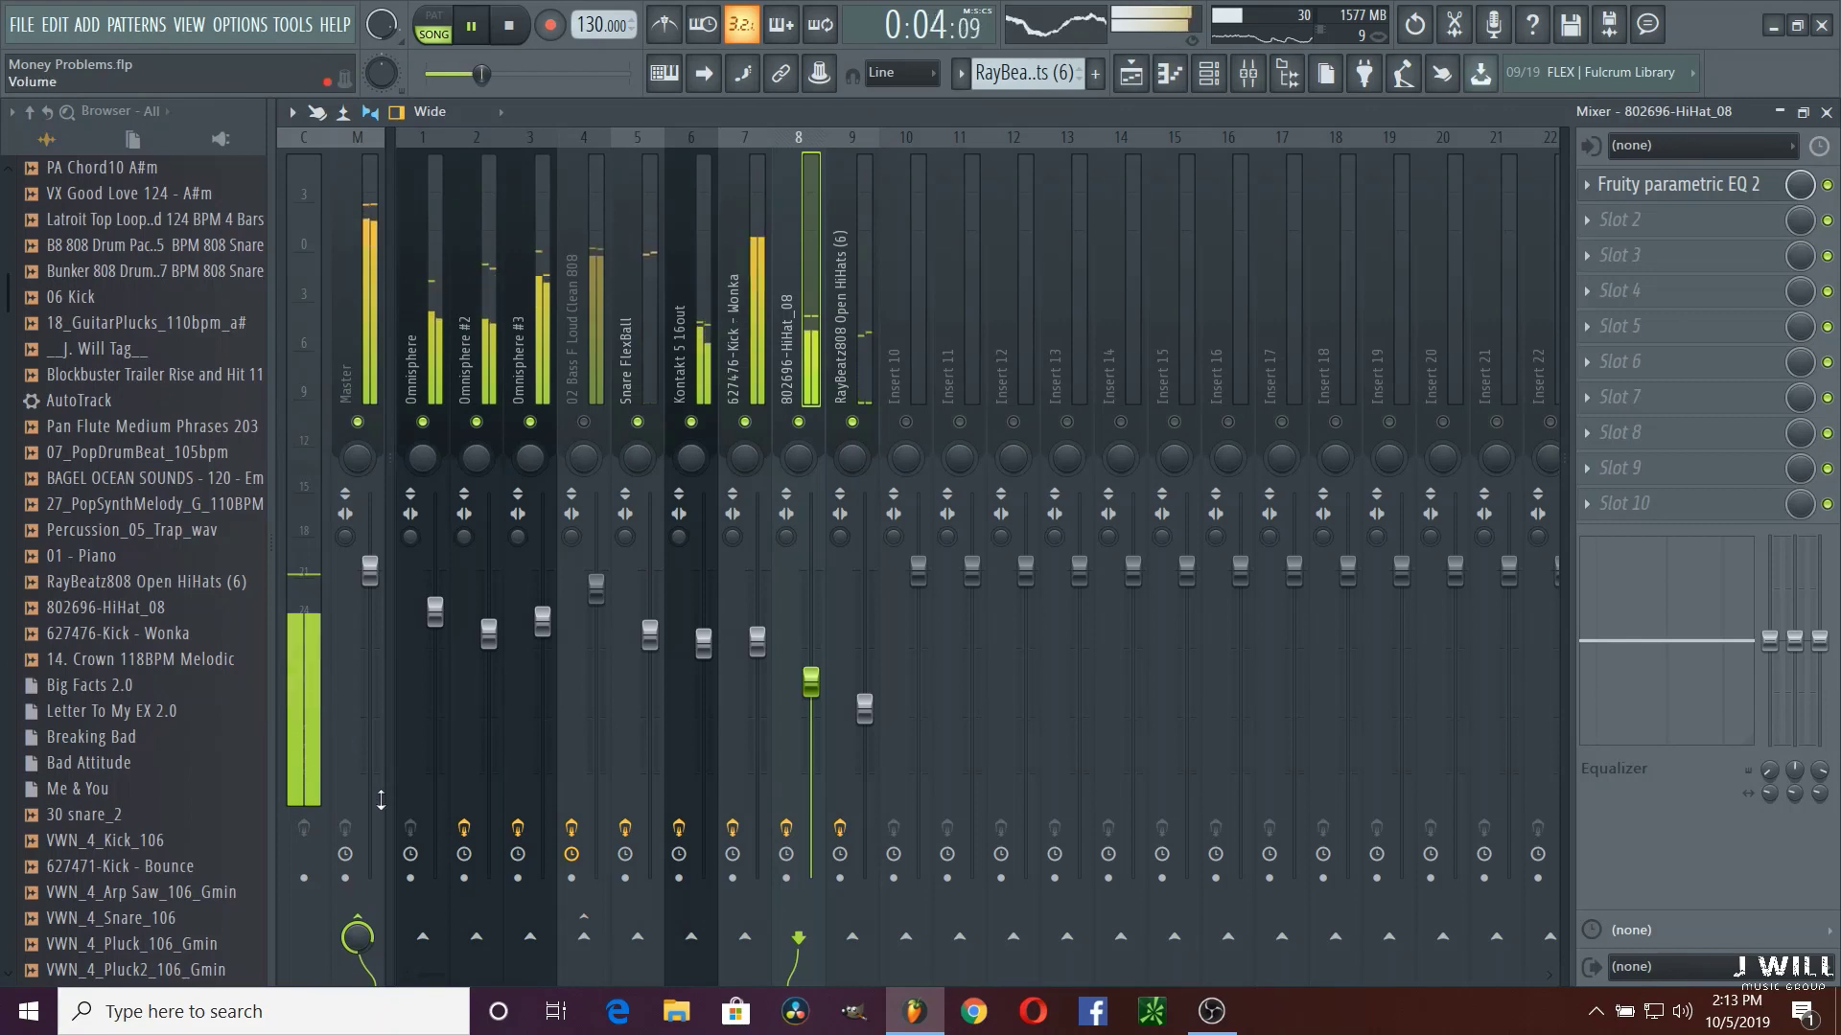
pyautogui.moveTo(810, 691); pyautogui.dragTo(810, 698)
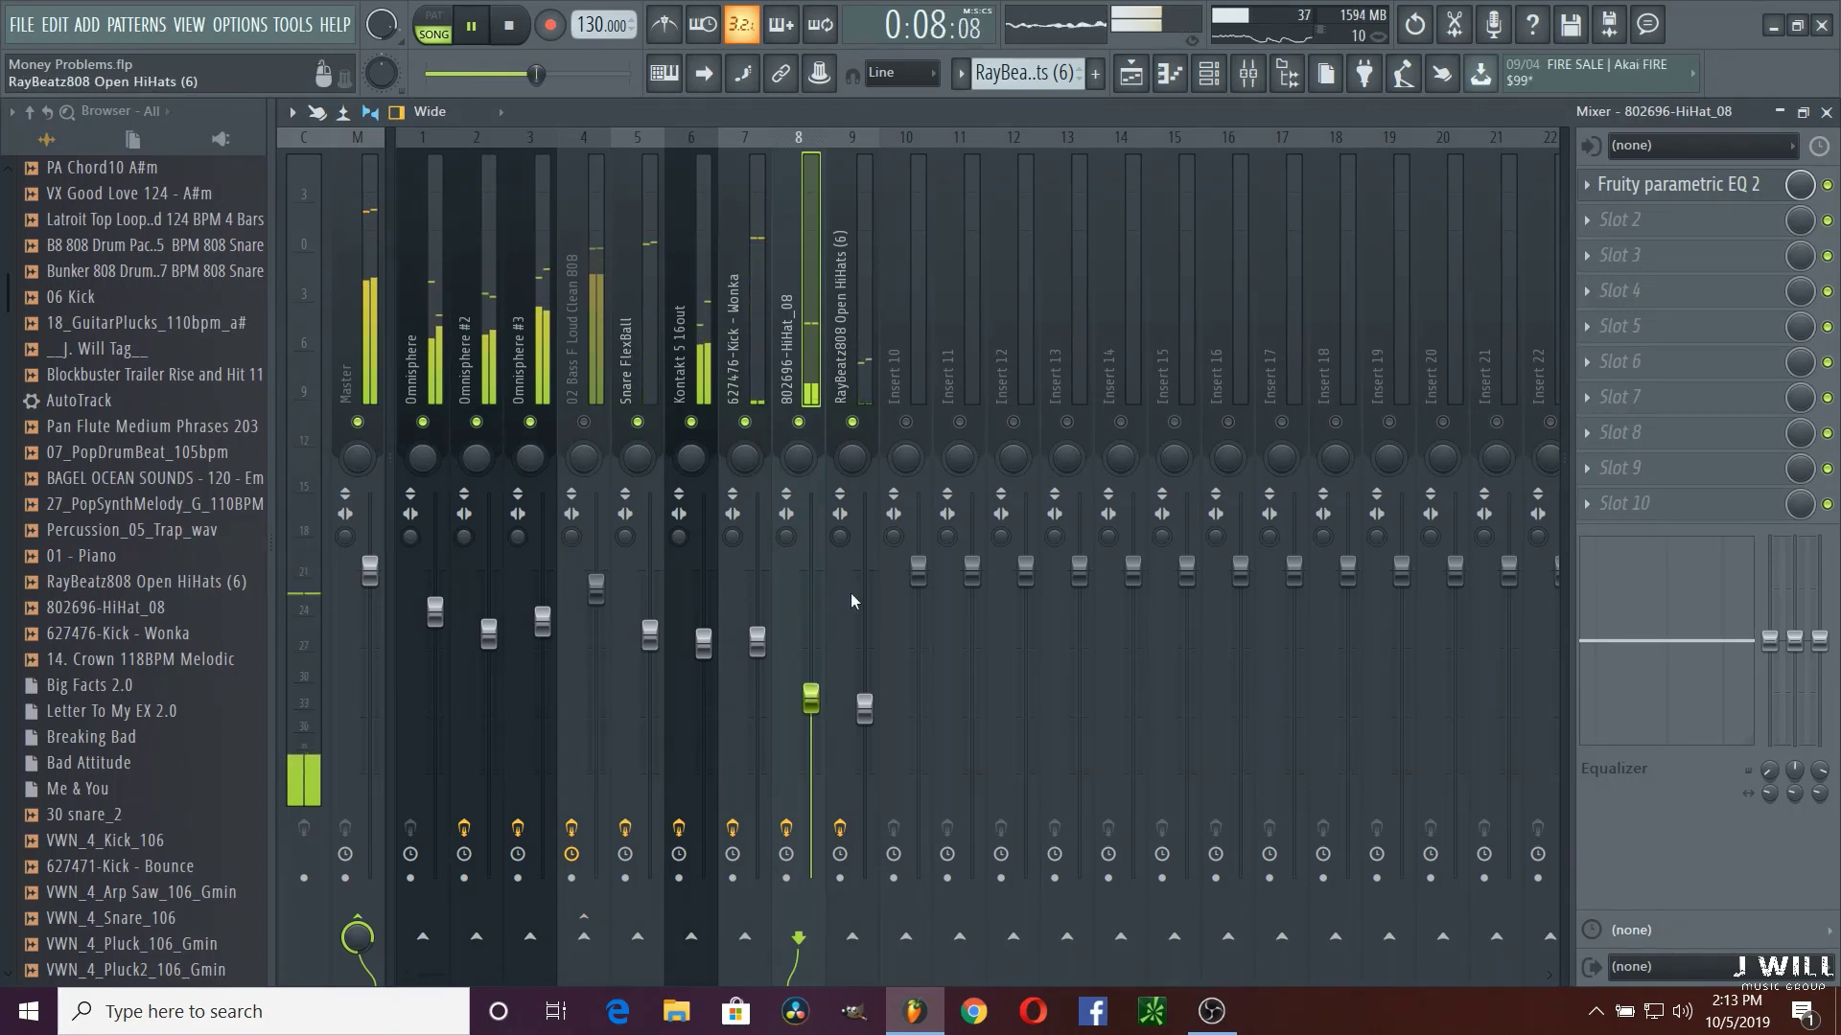
pyautogui.click(855, 372)
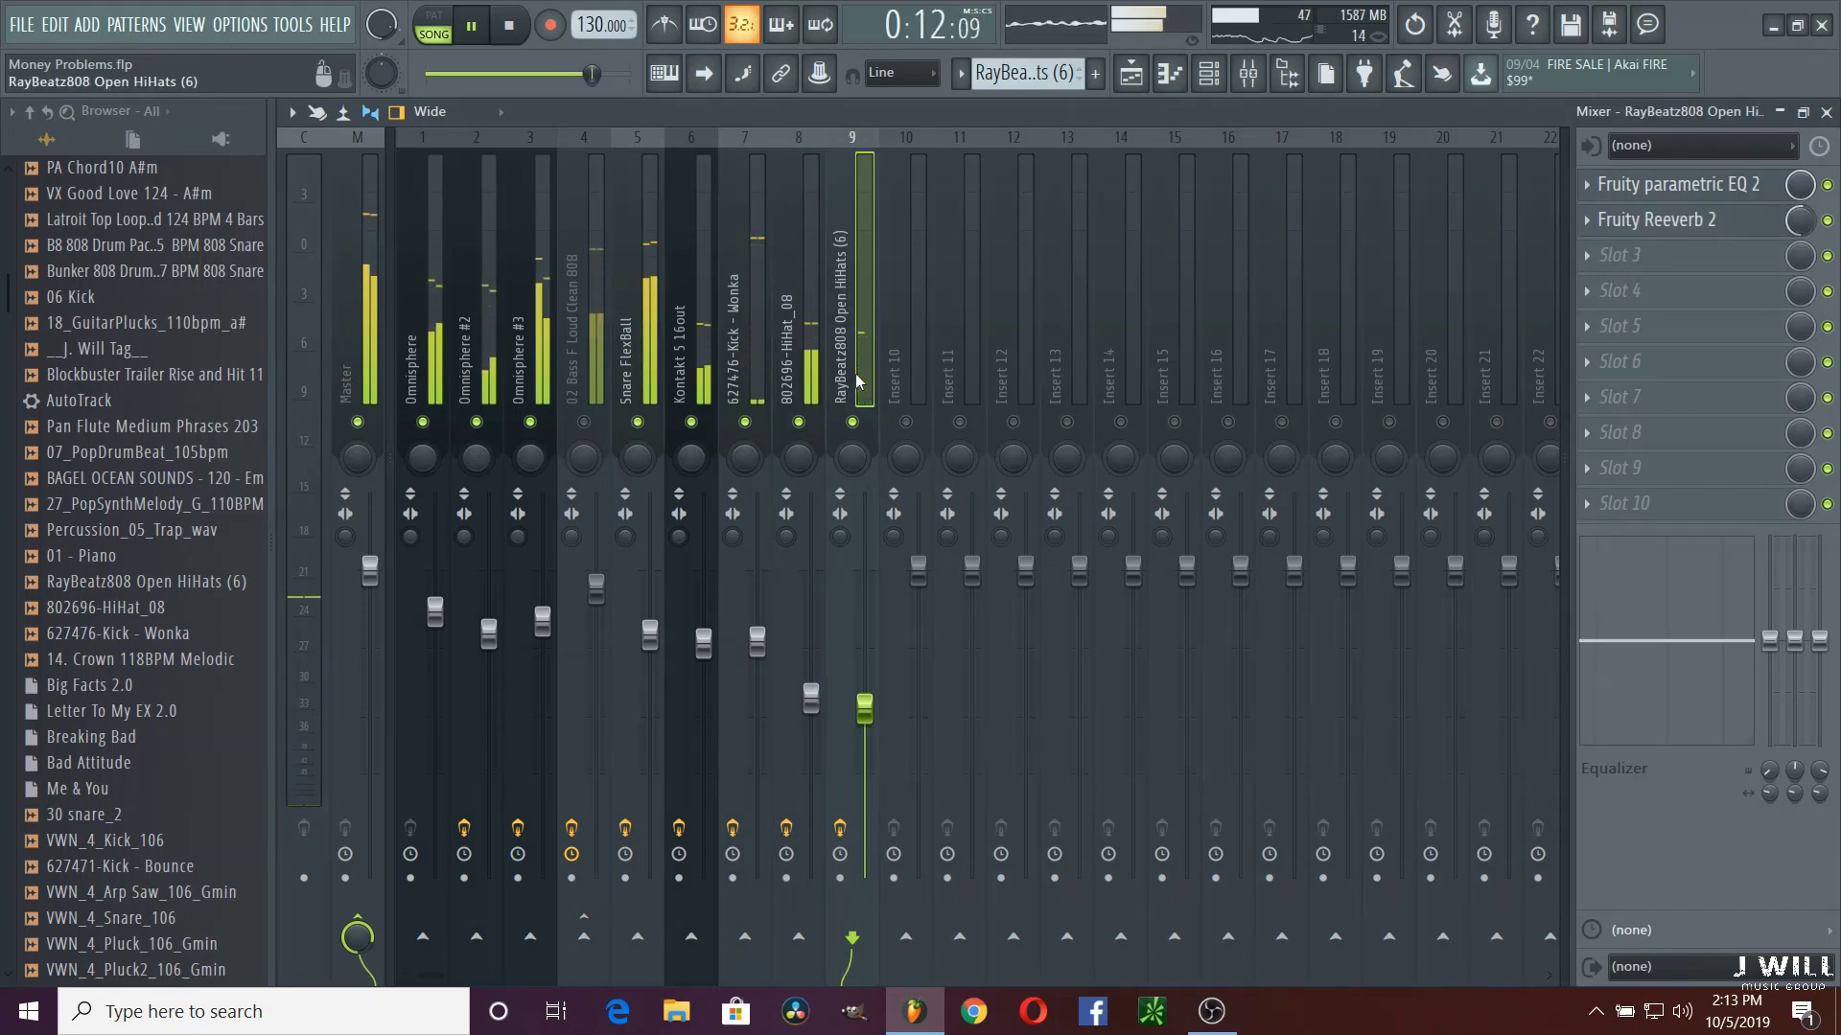
pyautogui.click(517, 39)
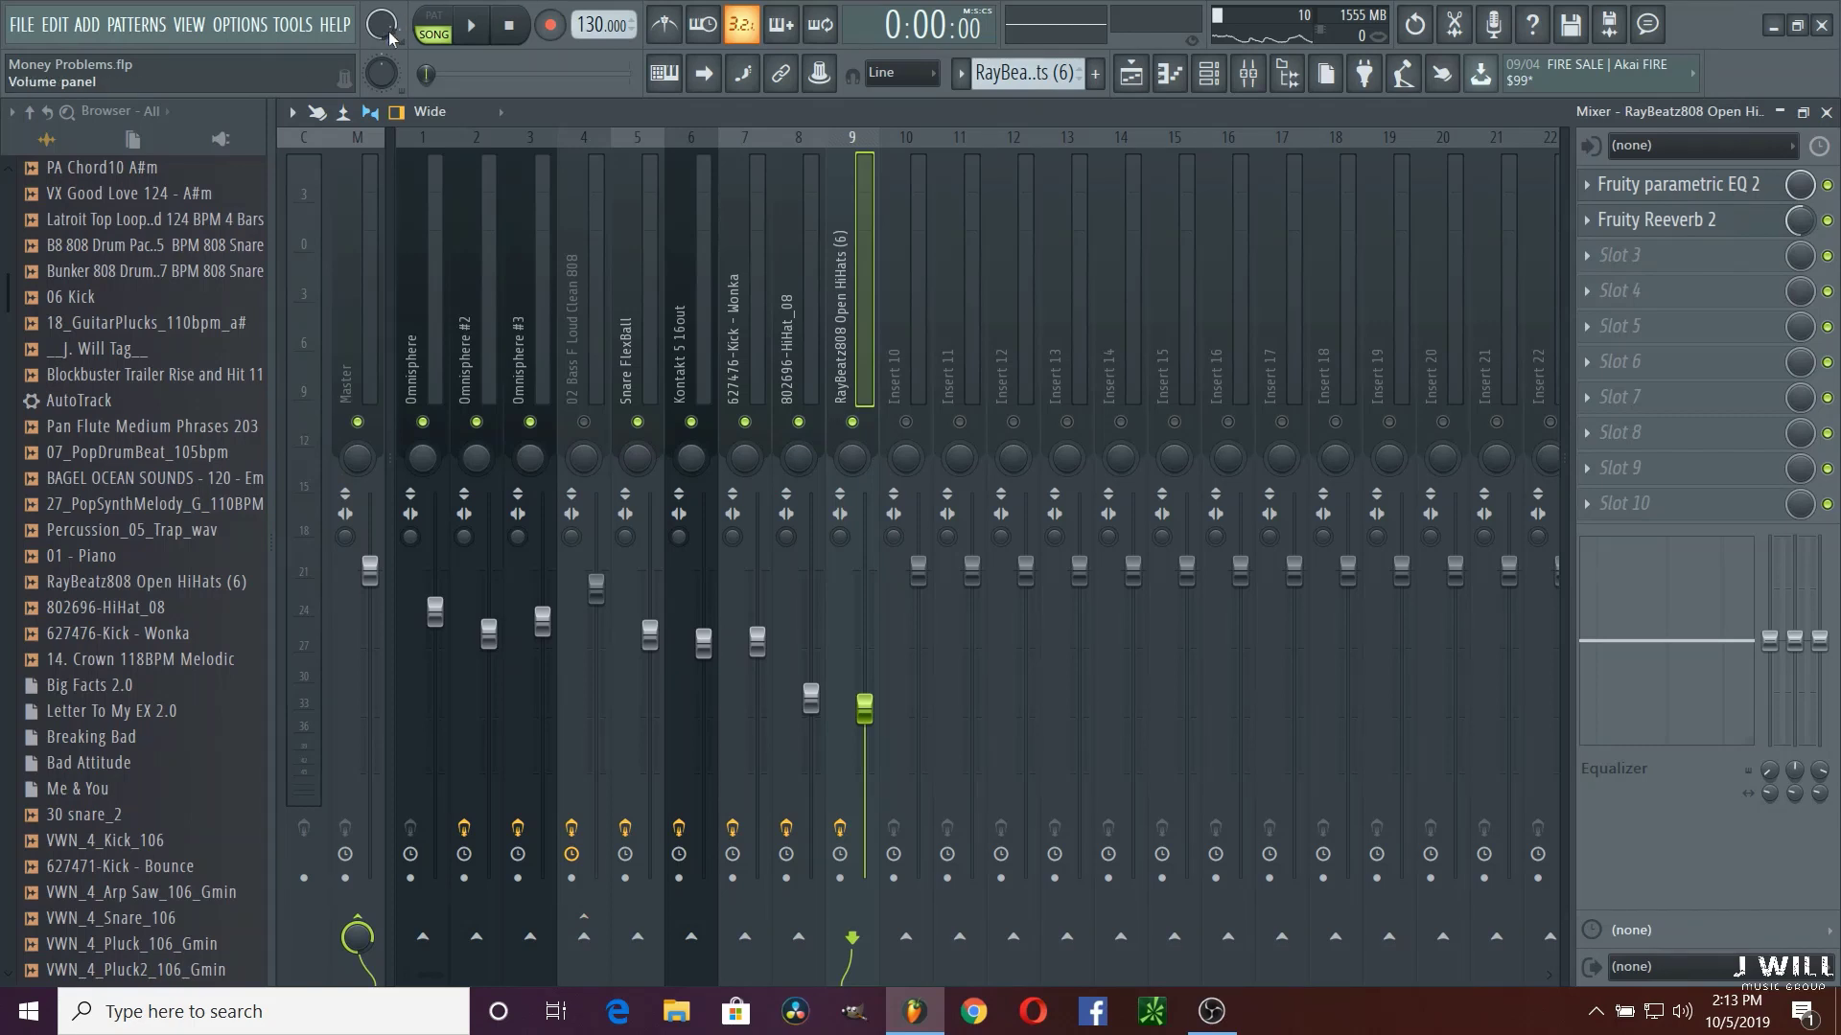
# Step: During playback, unmute the 02 Bass F Loud Clean 808 track and mute Omnisphere #3, and stop the song
pyautogui.press('space')
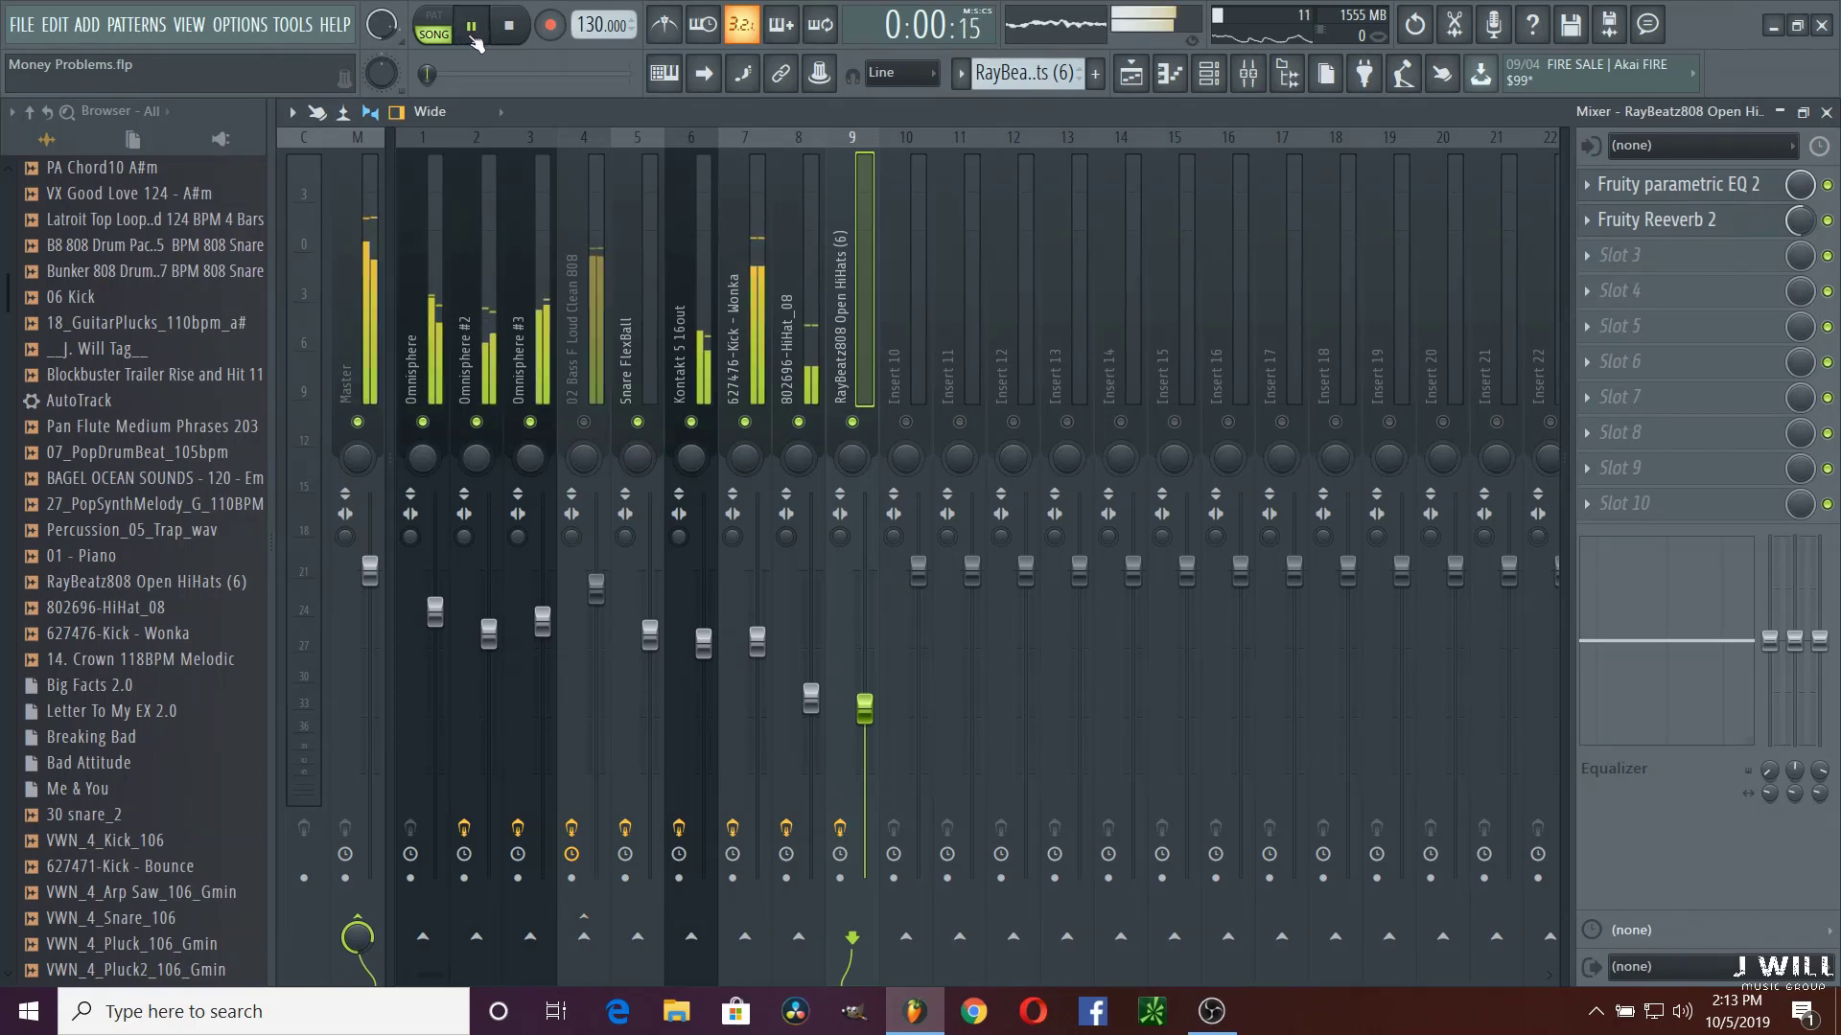
pyautogui.click(584, 423)
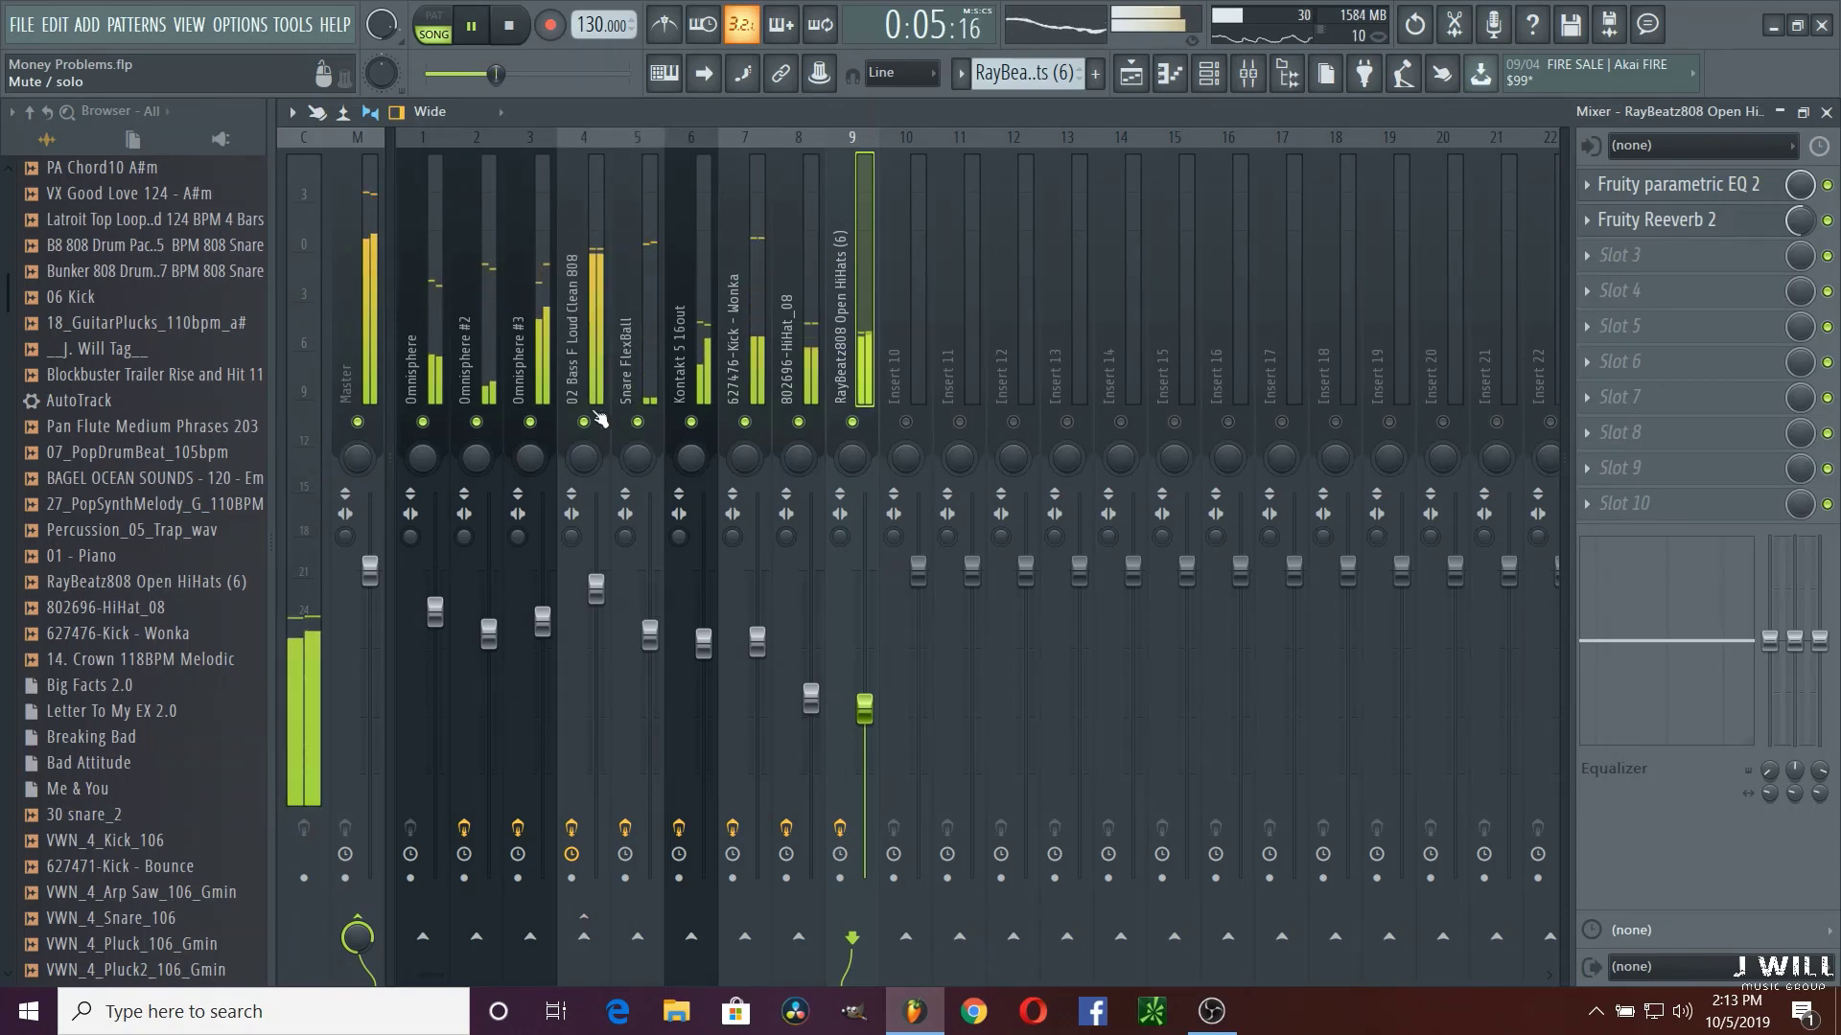
pyautogui.click(530, 423)
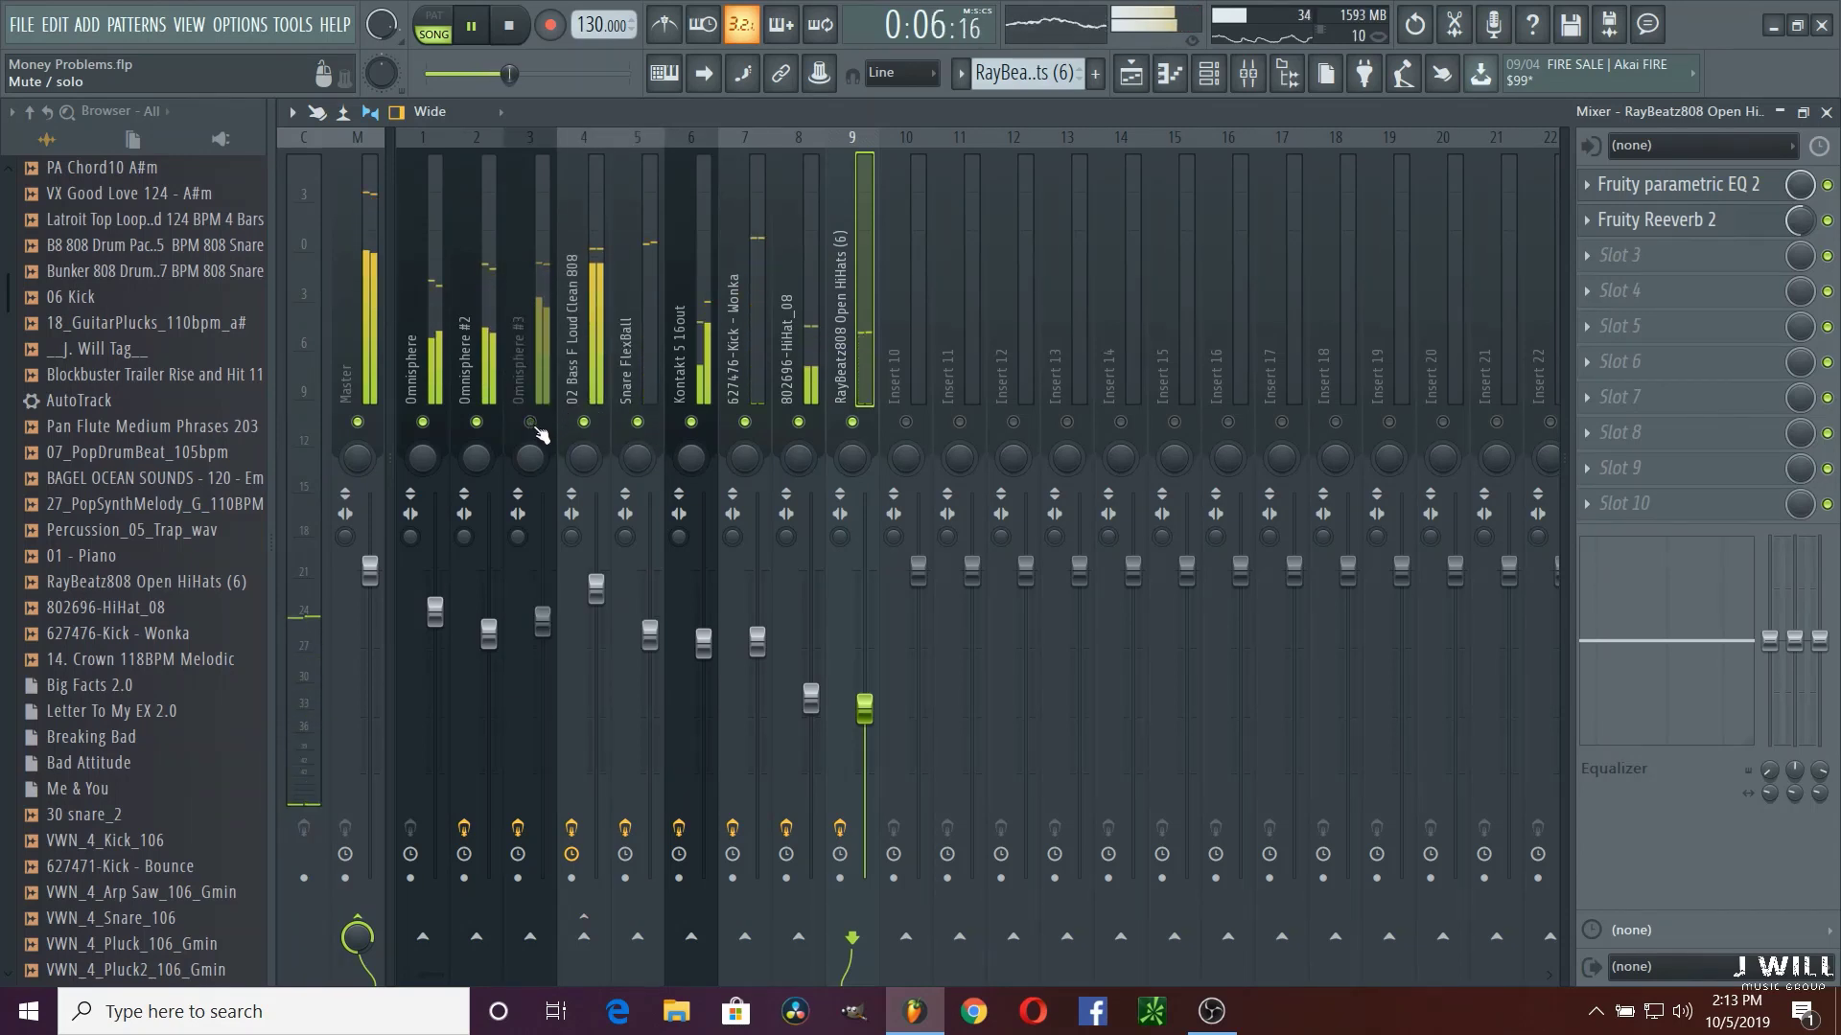
pyautogui.click(528, 38)
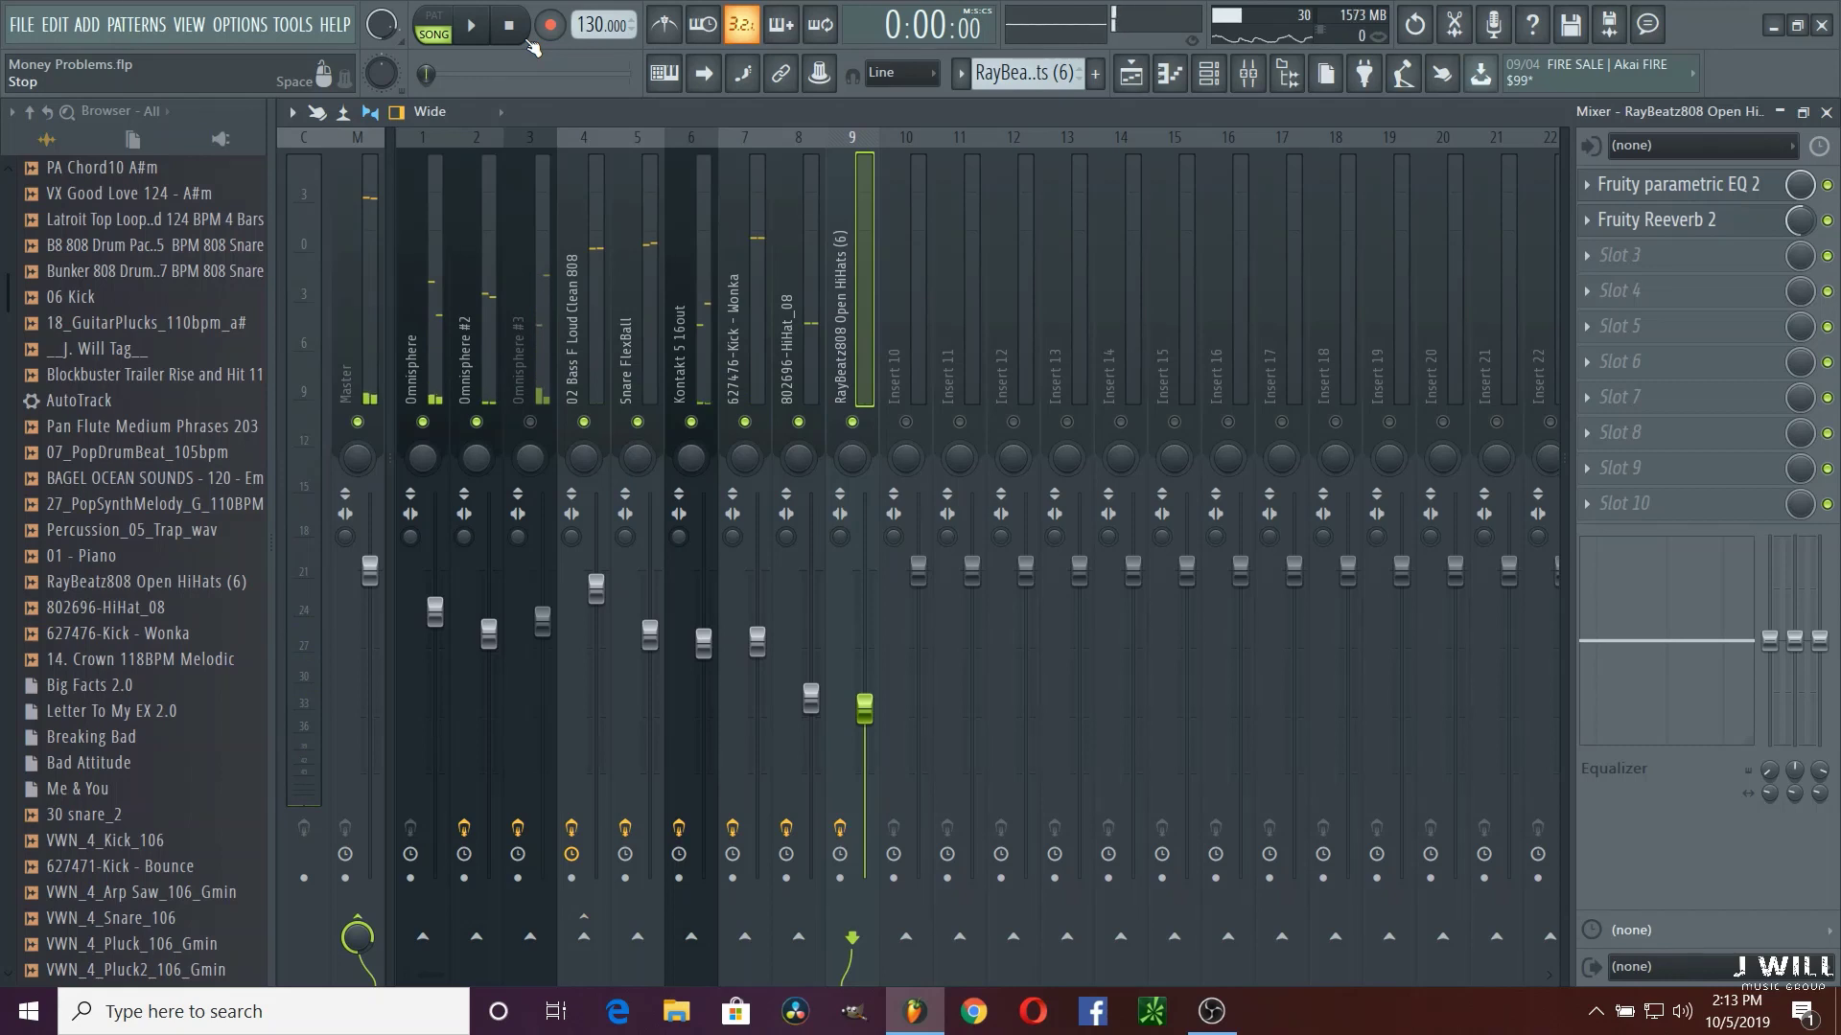